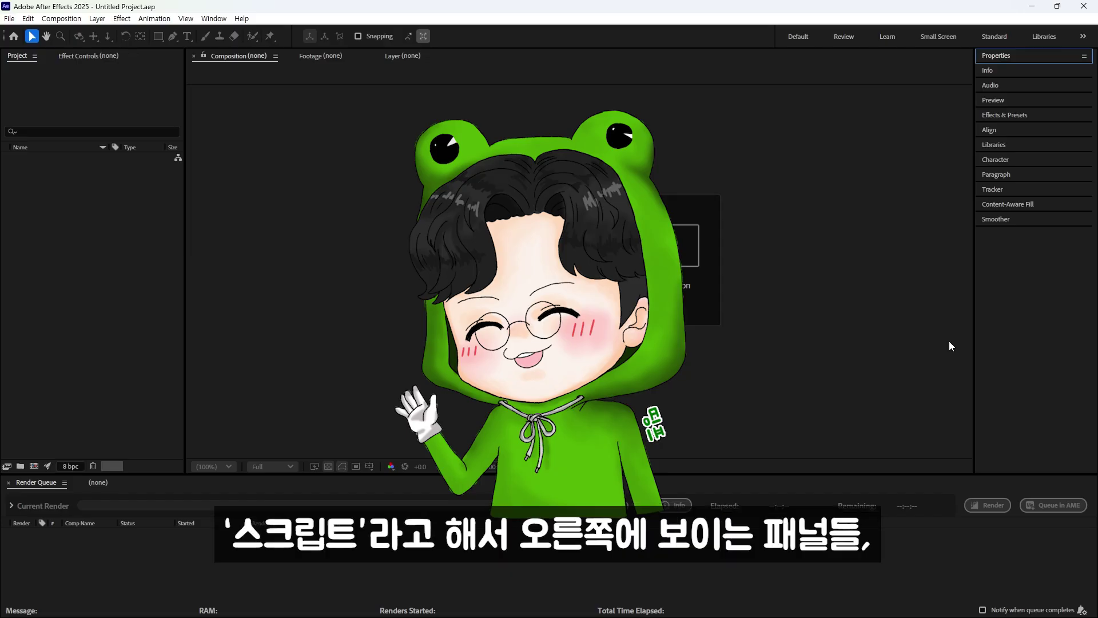
Open the collapsed workspace panels one after another, from Smoother up to Preview, to examine their controls.
click(1002, 219)
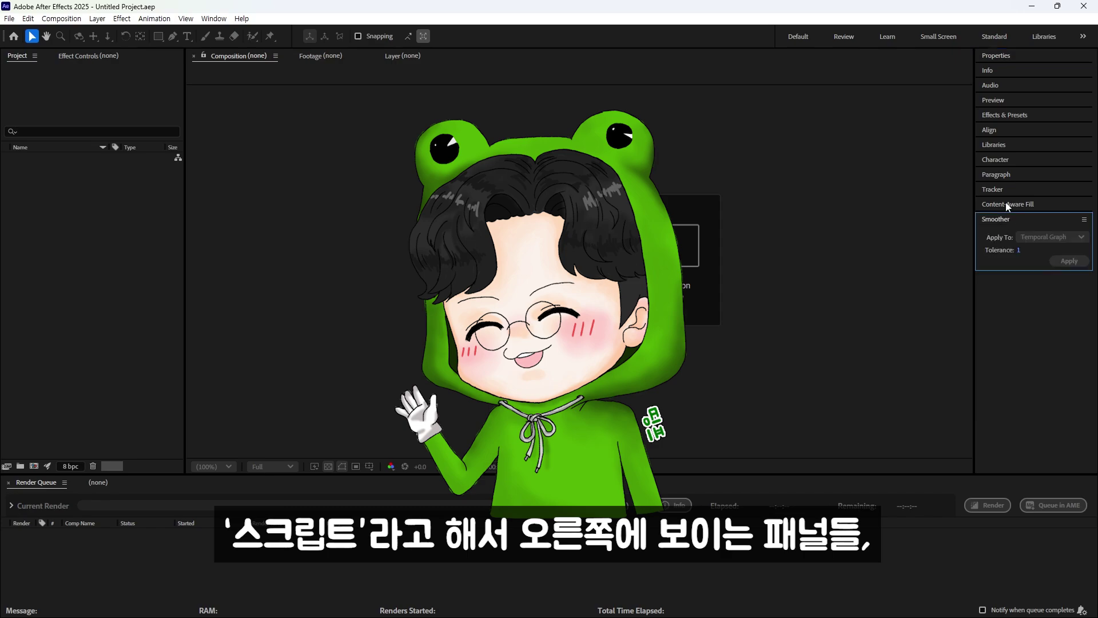
click(1004, 204)
click(1003, 190)
click(1003, 175)
click(1003, 159)
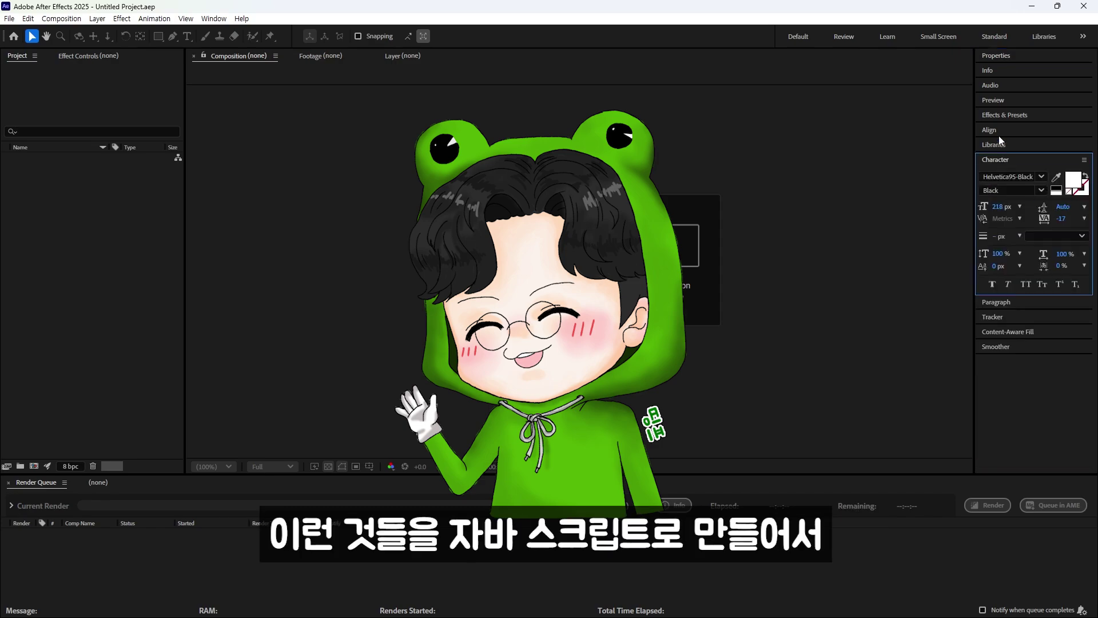
click(999, 143)
click(1002, 128)
click(1004, 116)
click(1004, 100)
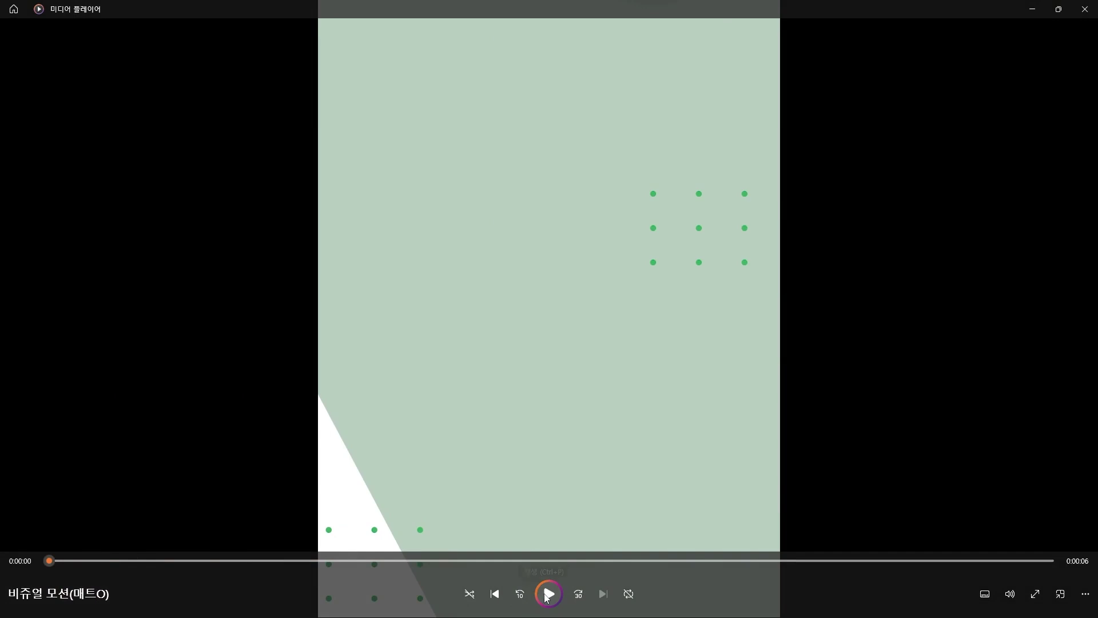
In Media Player, play the video 비쥬얼 모션(매트O) and replay its opening several times to examine the motion.
click(546, 596)
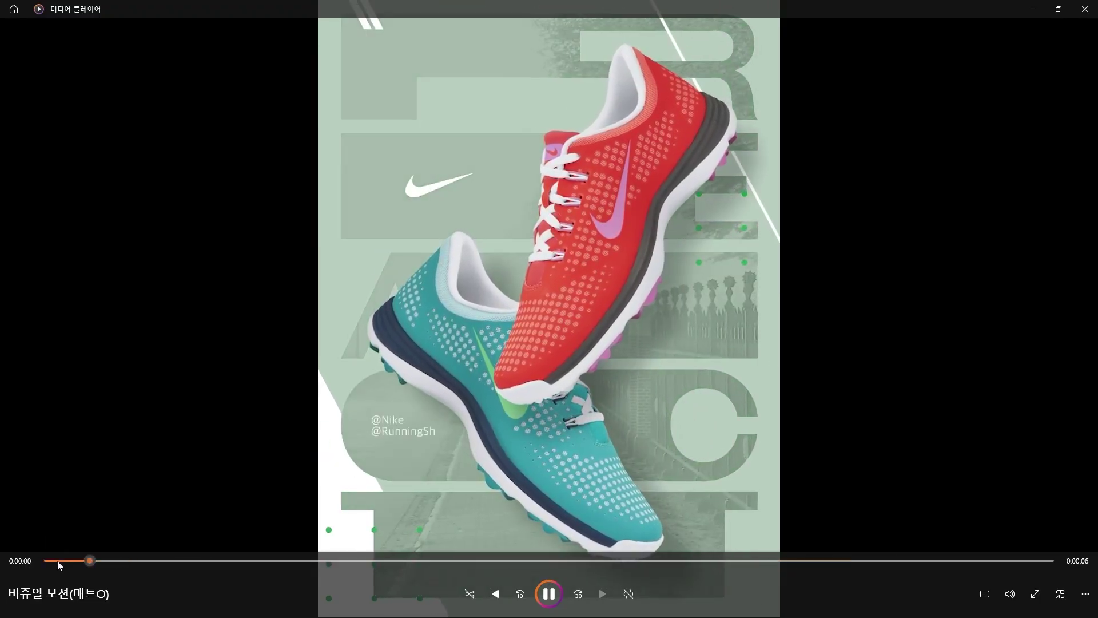
click(58, 560)
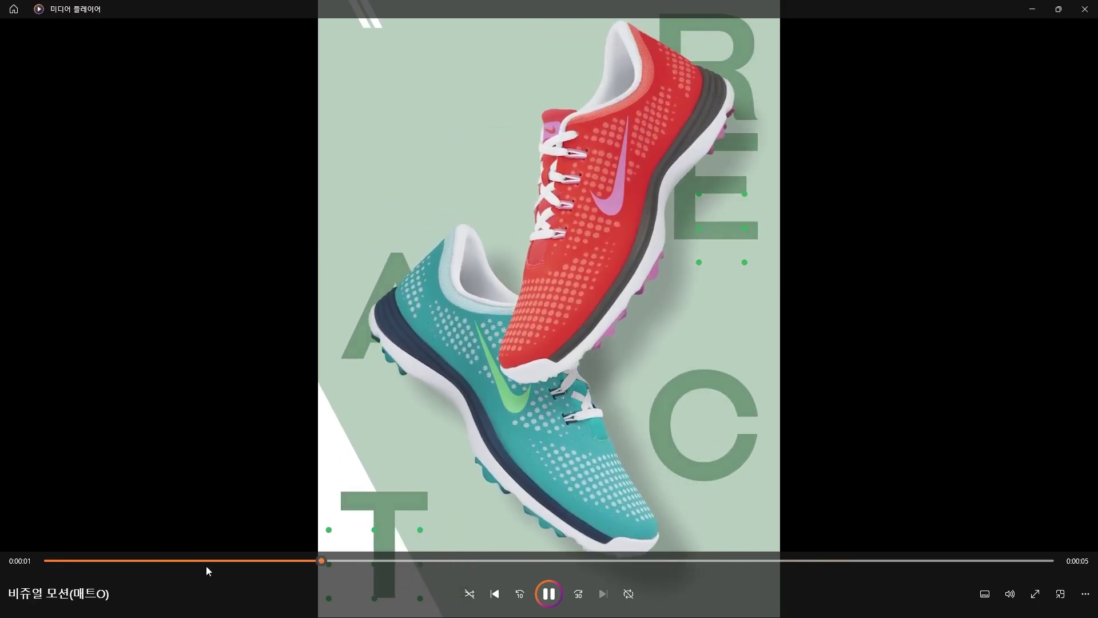
click(53, 560)
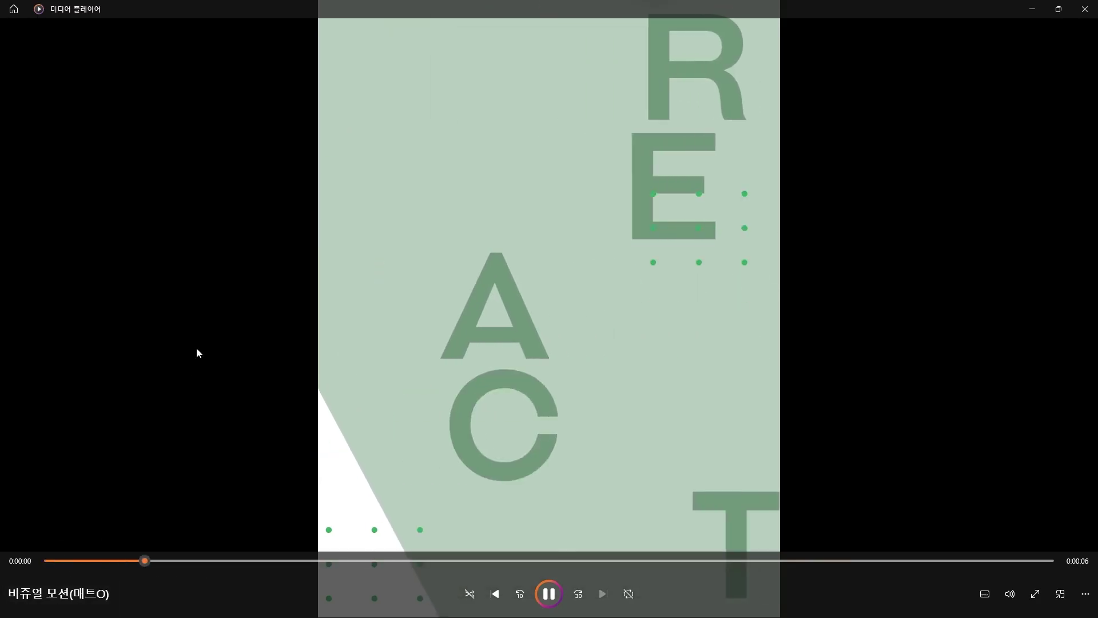
click(46, 565)
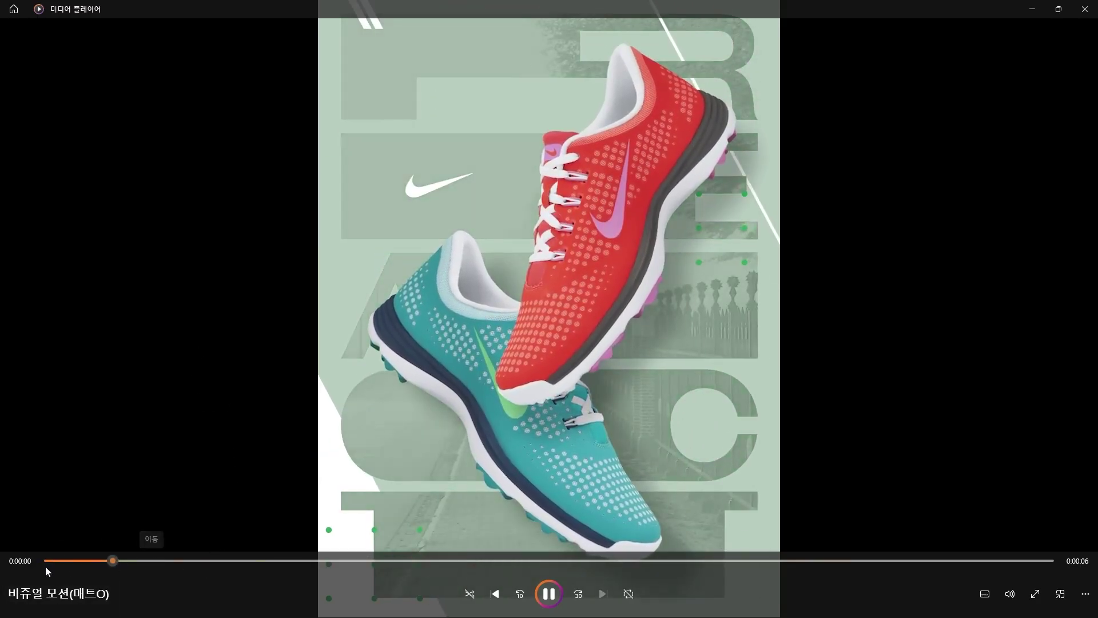
click(46, 565)
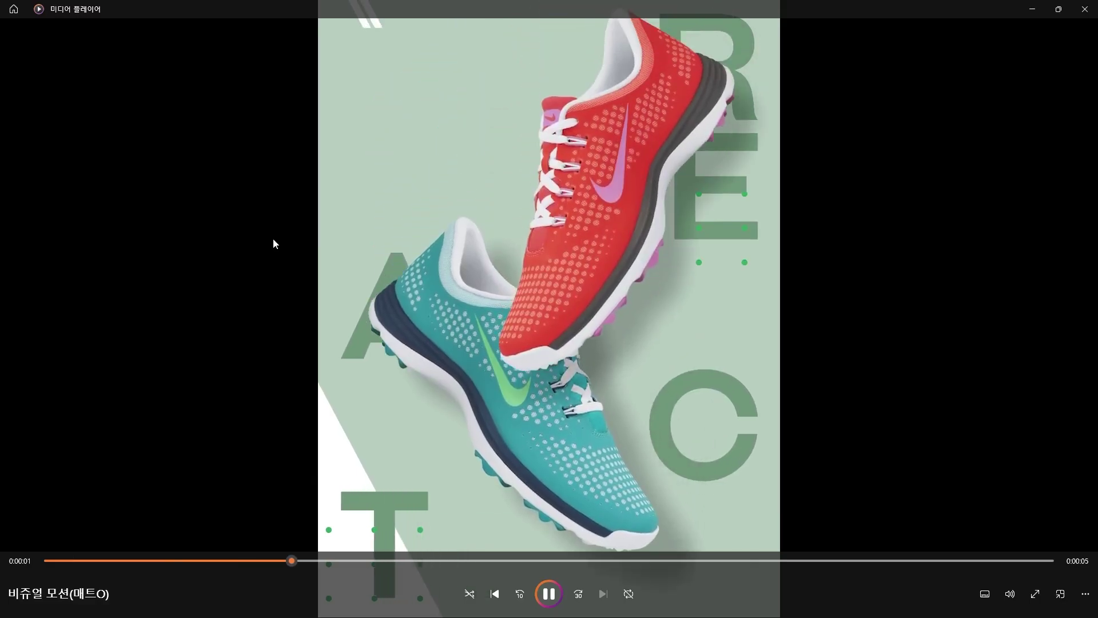
click(49, 560)
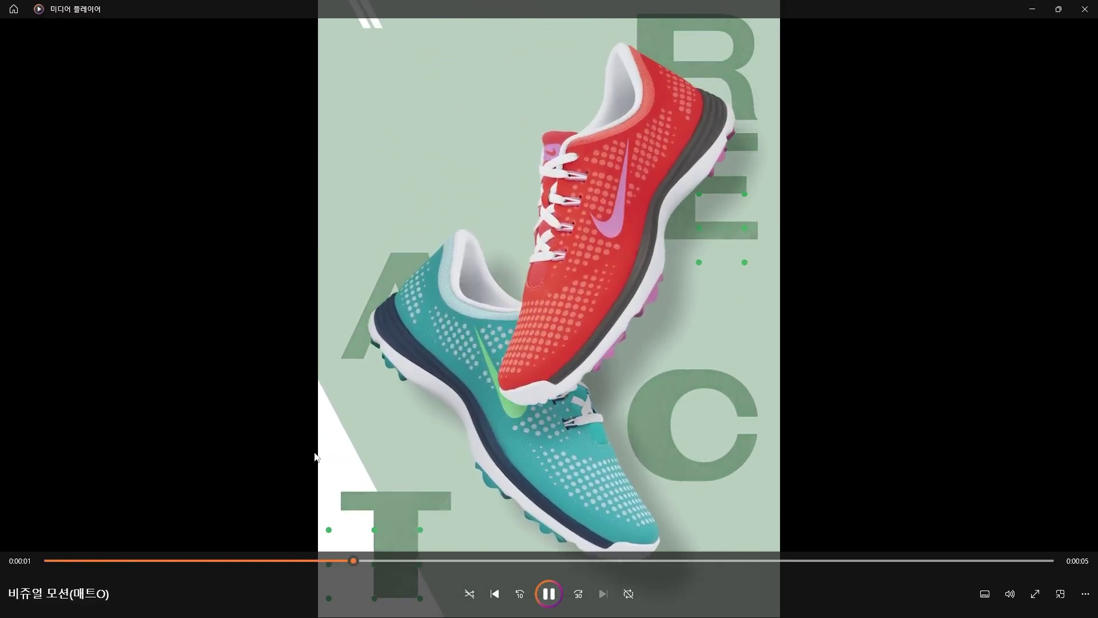
click(52, 560)
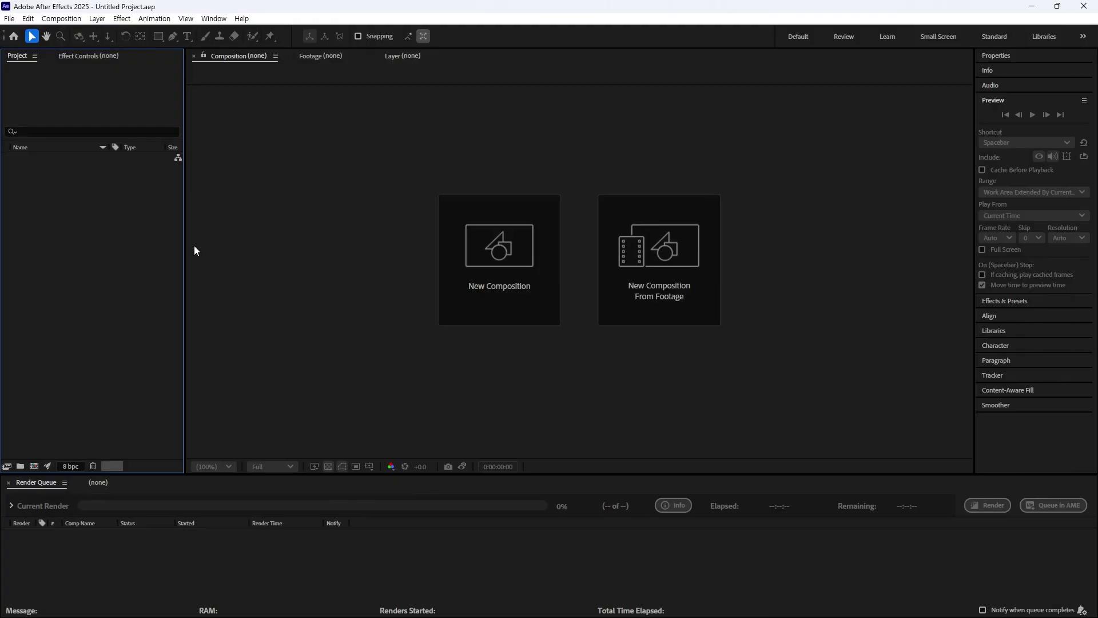
Create a composition with a duration of 0:00:10:00 and turn off the transparency grid.
key(ctrl+n)
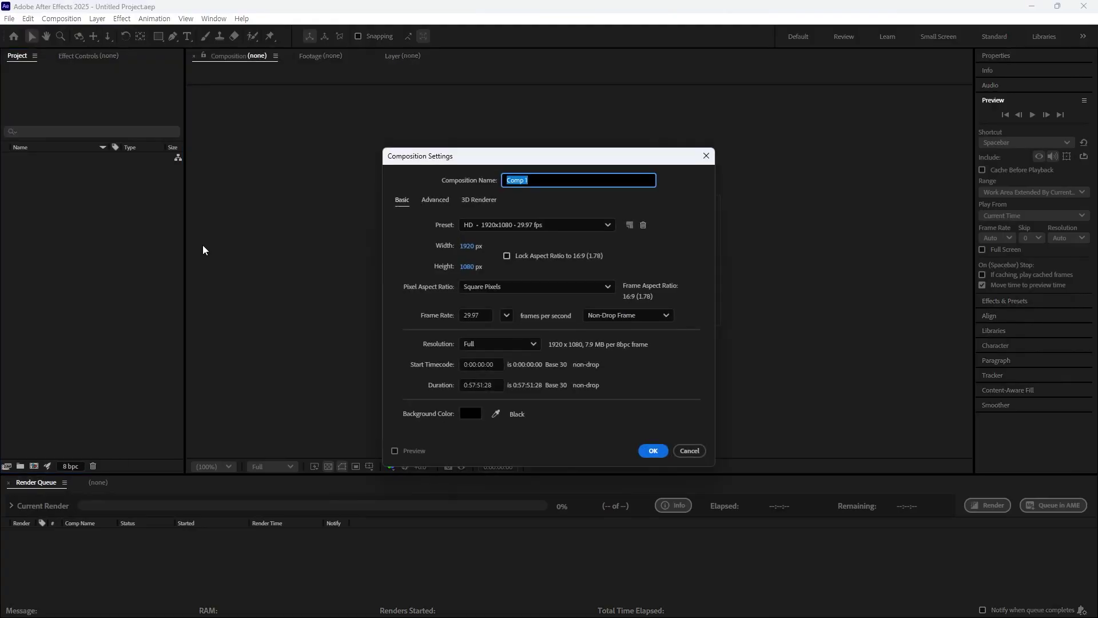
click(483, 385)
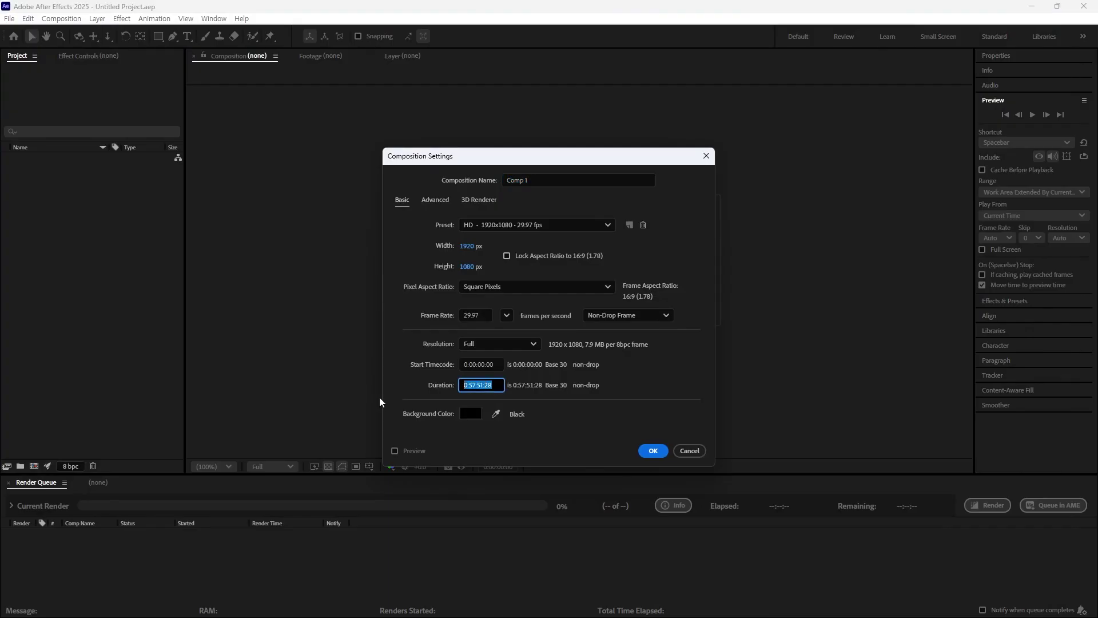
text(1000)
key(Return)
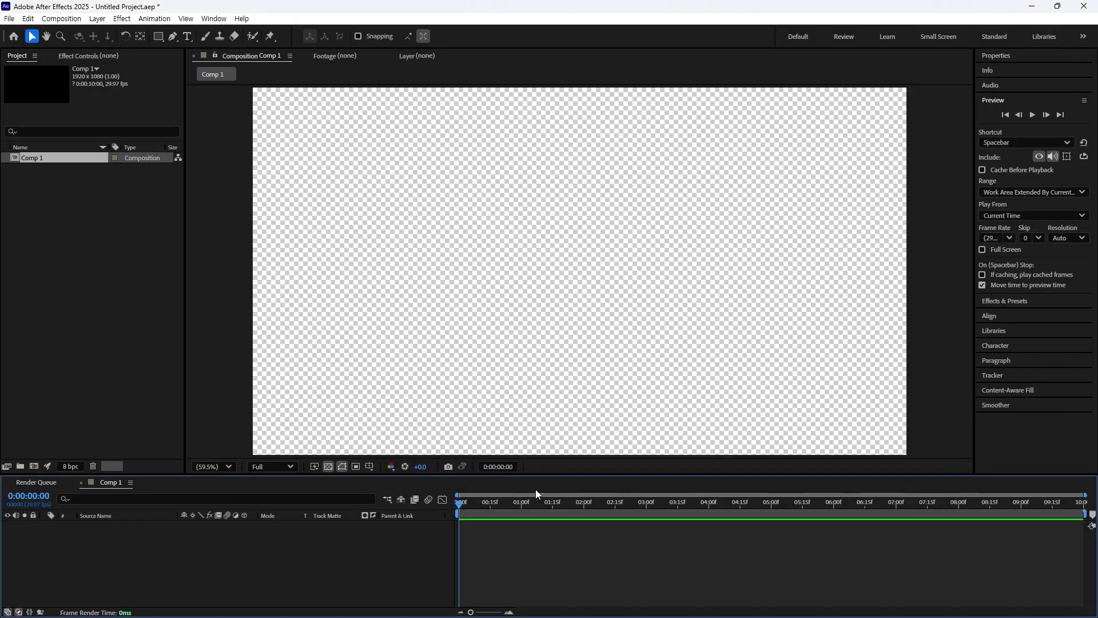
click(328, 466)
Create a white circle about 146 px wide, center its anchor point, and center the layer in the composition.
drag(154, 37, 210, 64)
alt+click(402, 37)
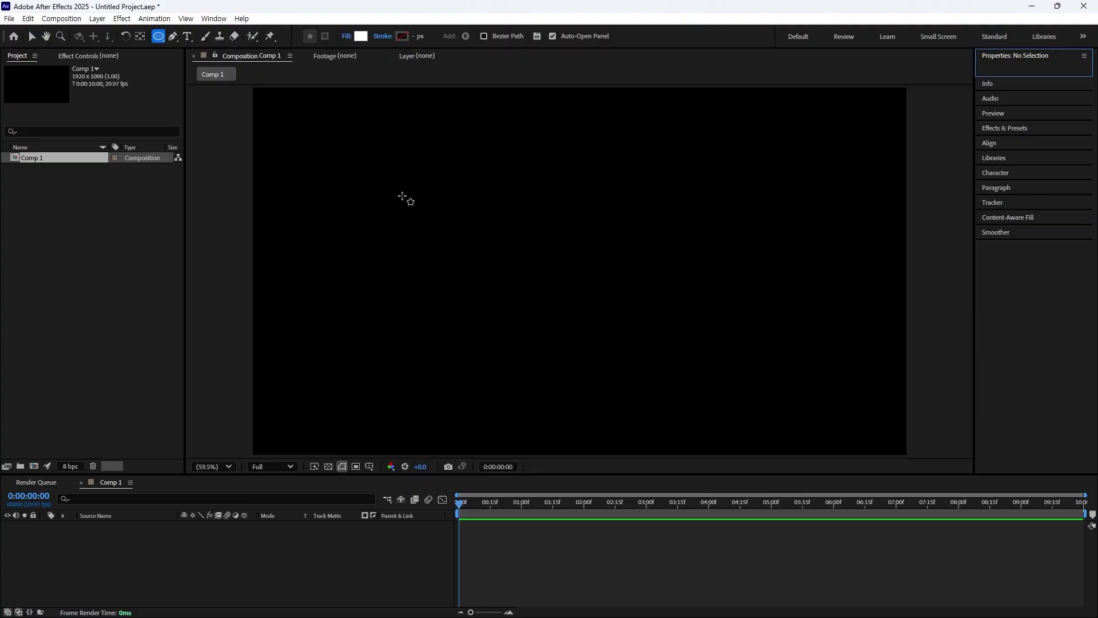
drag(364, 230, 414, 280)
key(ctrl+alt+Home)
key(ctrl+Home)
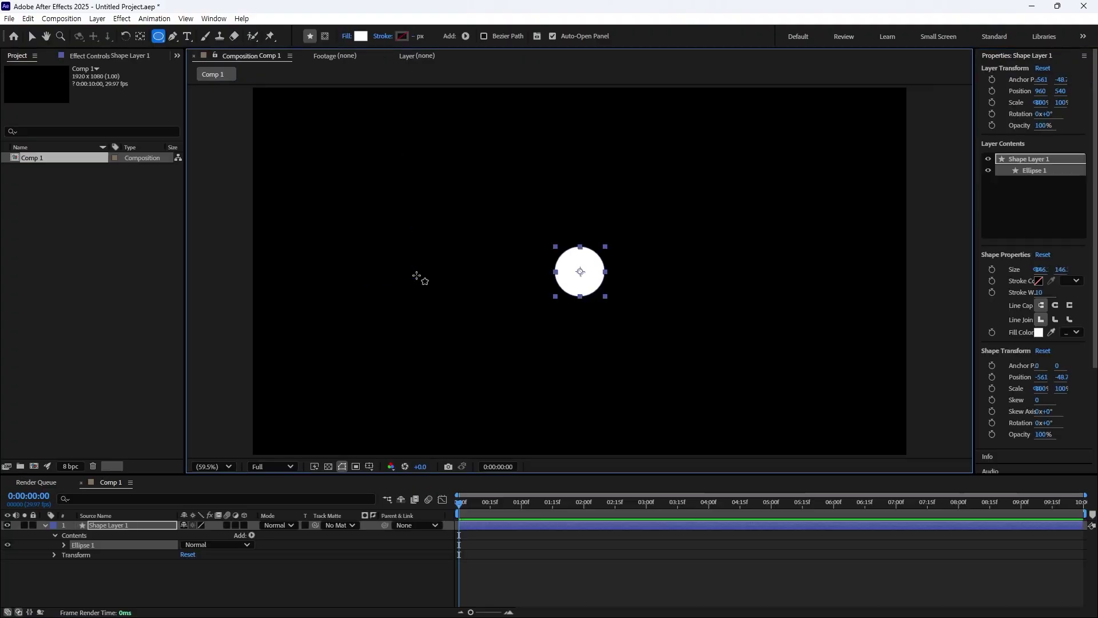
key(v)
Duplicate the circle layer four times and spread the five circles in a horizontal row across the frame.
click(143, 540)
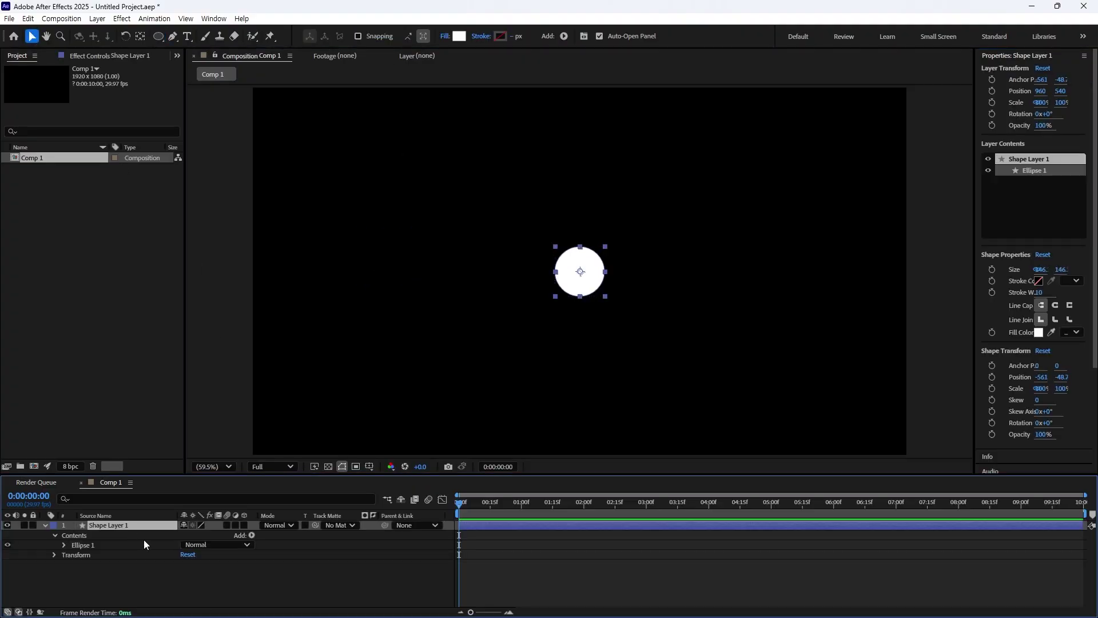
key(p)
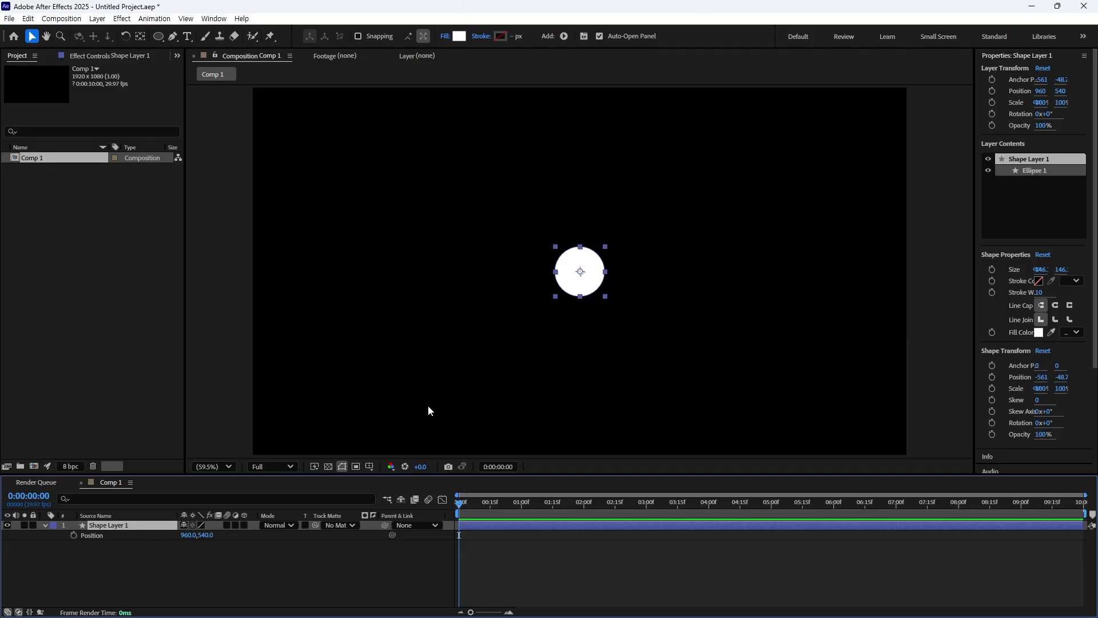
drag(578, 281, 842, 290)
key(ctrl+d)
key(ctrl+d)
key(ctrl+d)
key(ctrl+d)
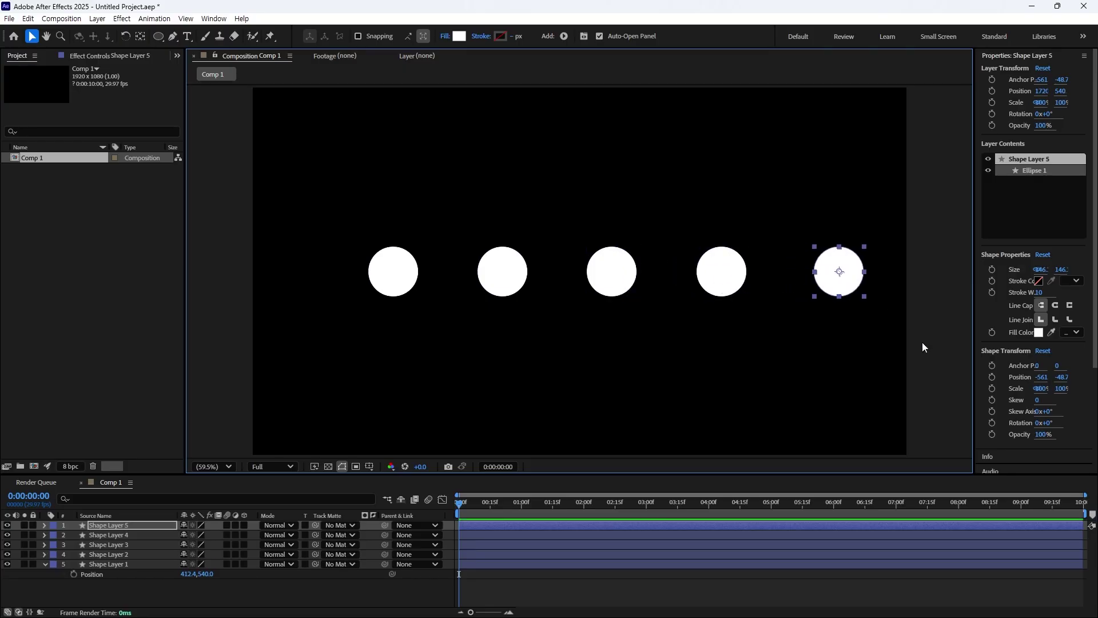
Shift the five circles slightly left and animate their Position from above the frame at 0:00:00:00 to the row at 0:00:01:00.
drag(922, 342, 386, 247)
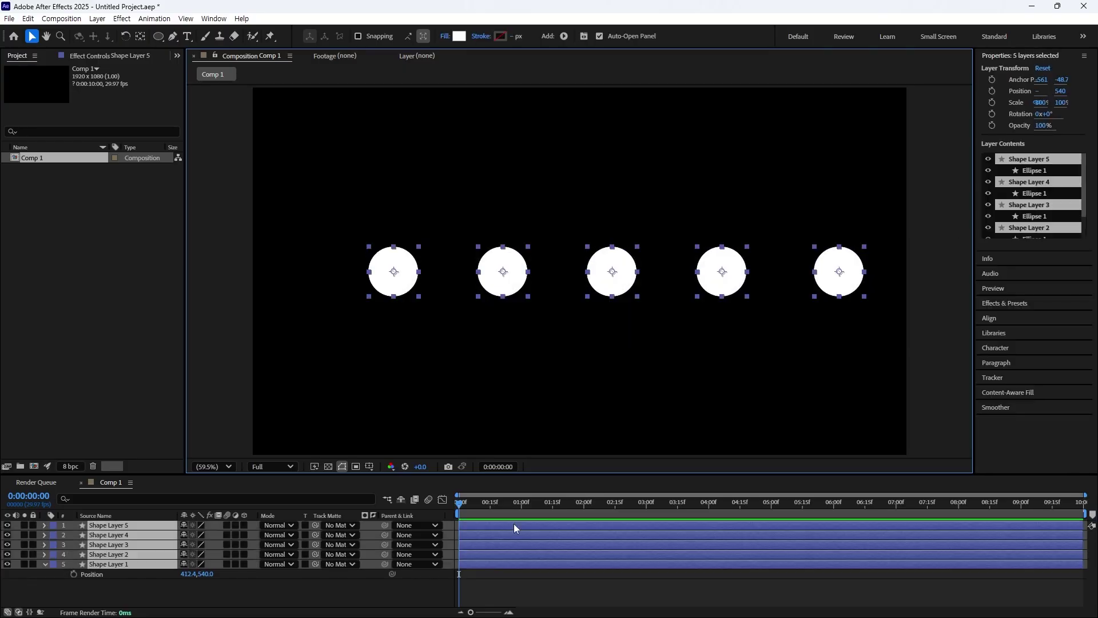
click(520, 503)
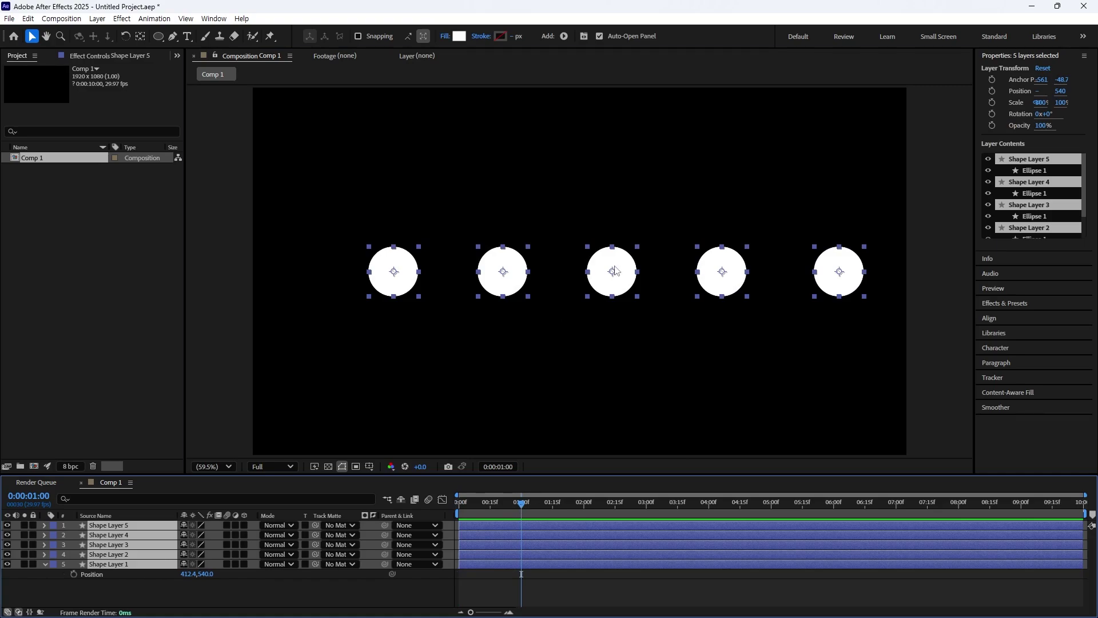
drag(616, 270, 598, 270)
key(p)
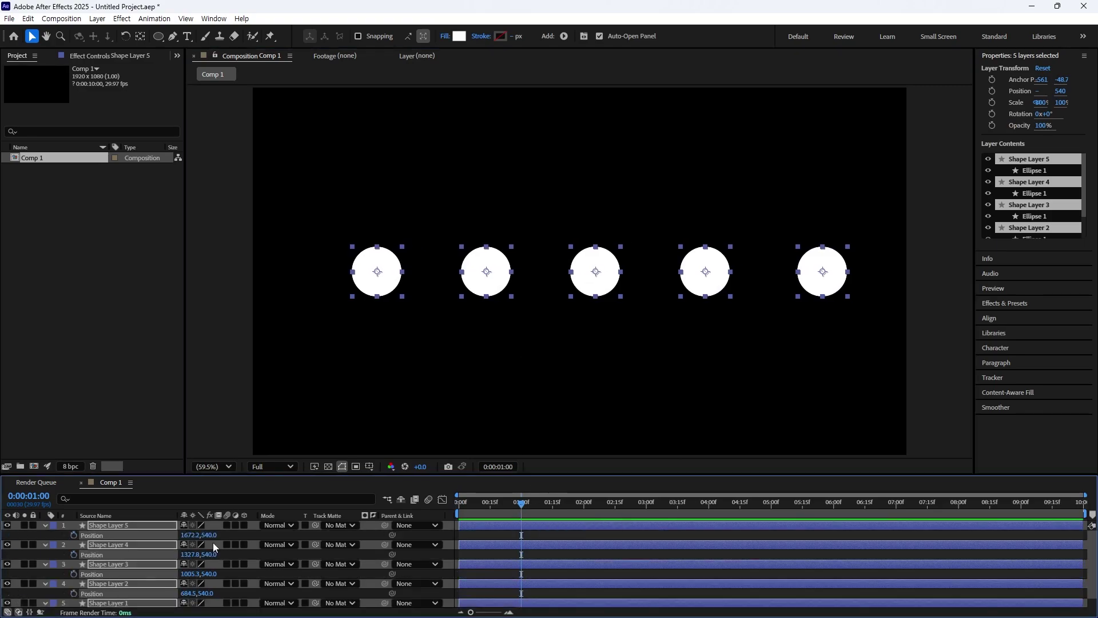
click(74, 535)
drag(472, 500, 337, 519)
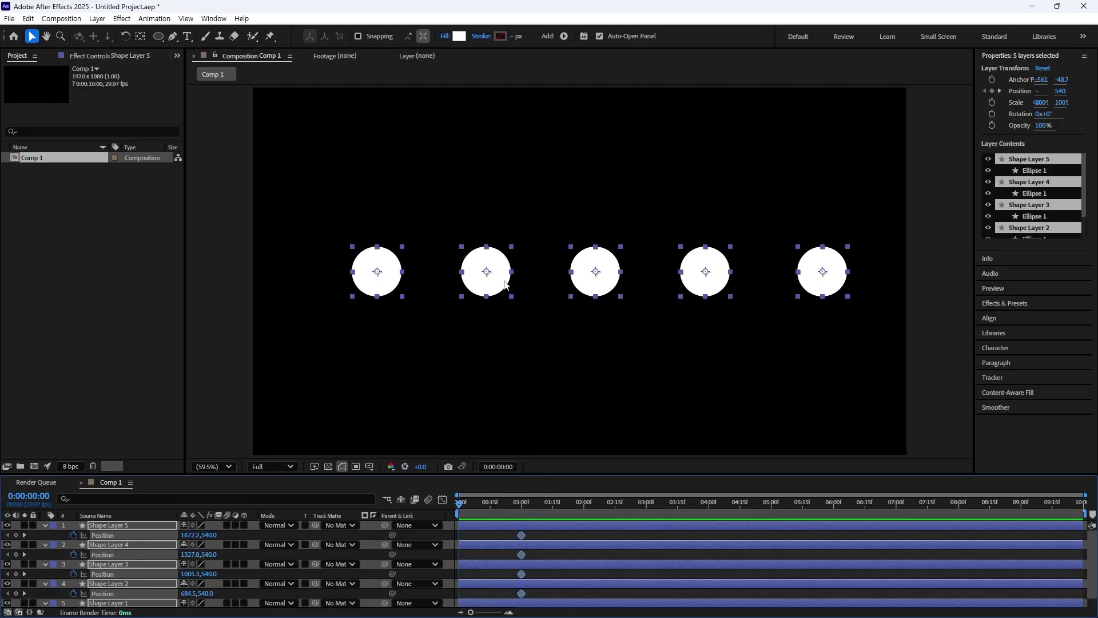
drag(505, 284, 473, 64)
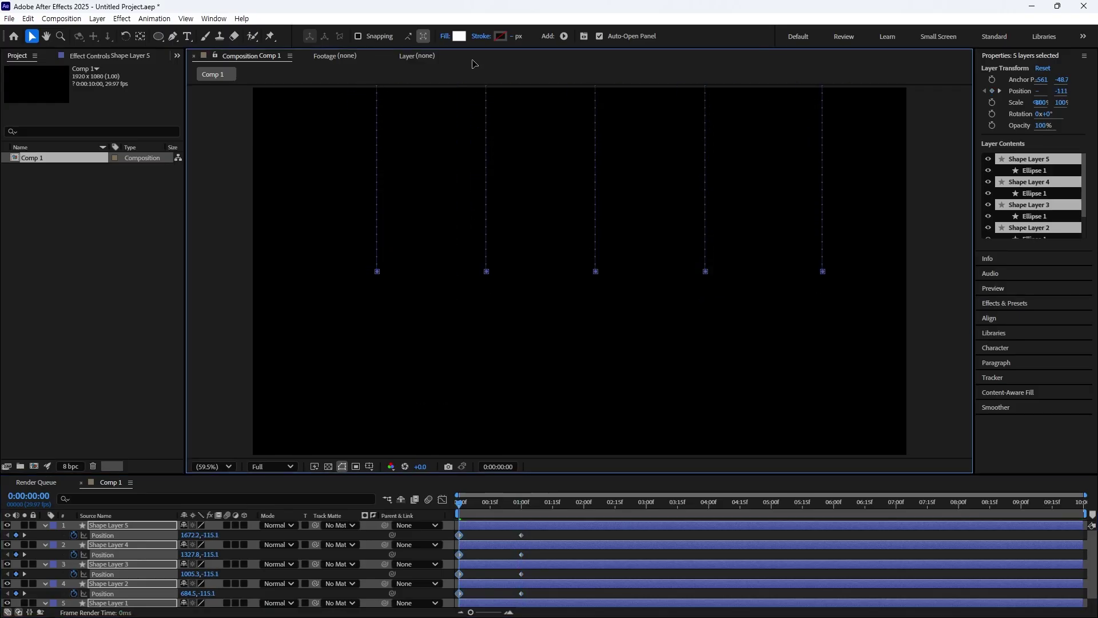
Ease all Position keyframes, shape their speed curve to peak early and slow toward the end, and preview the drop.
click(540, 532)
scroll(540, 533, down, 1)
drag(540, 519, 451, 611)
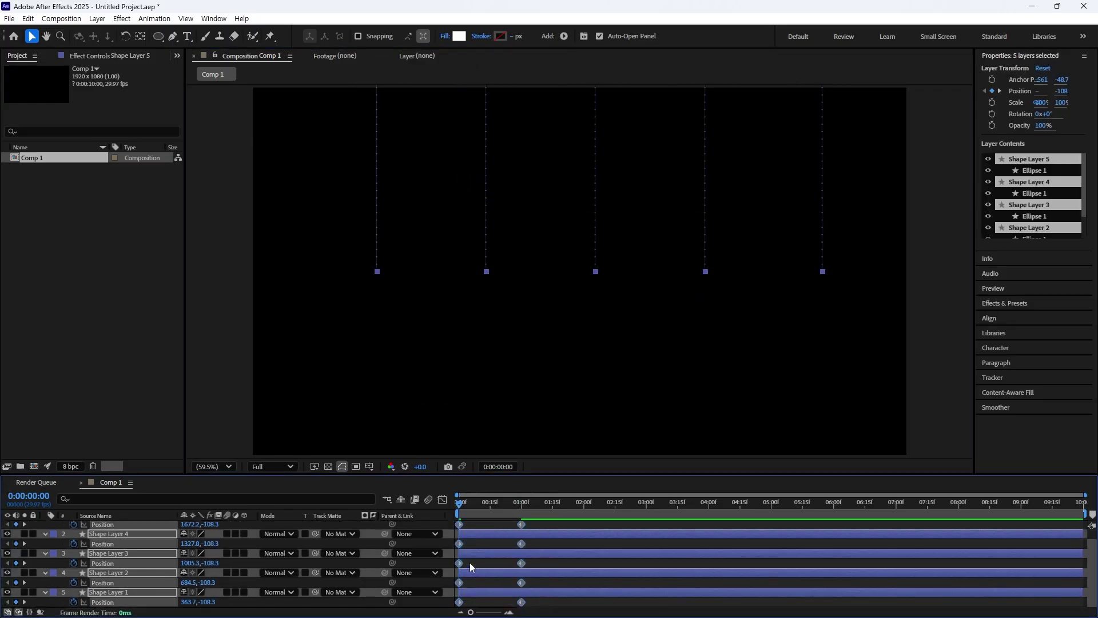
click(442, 499)
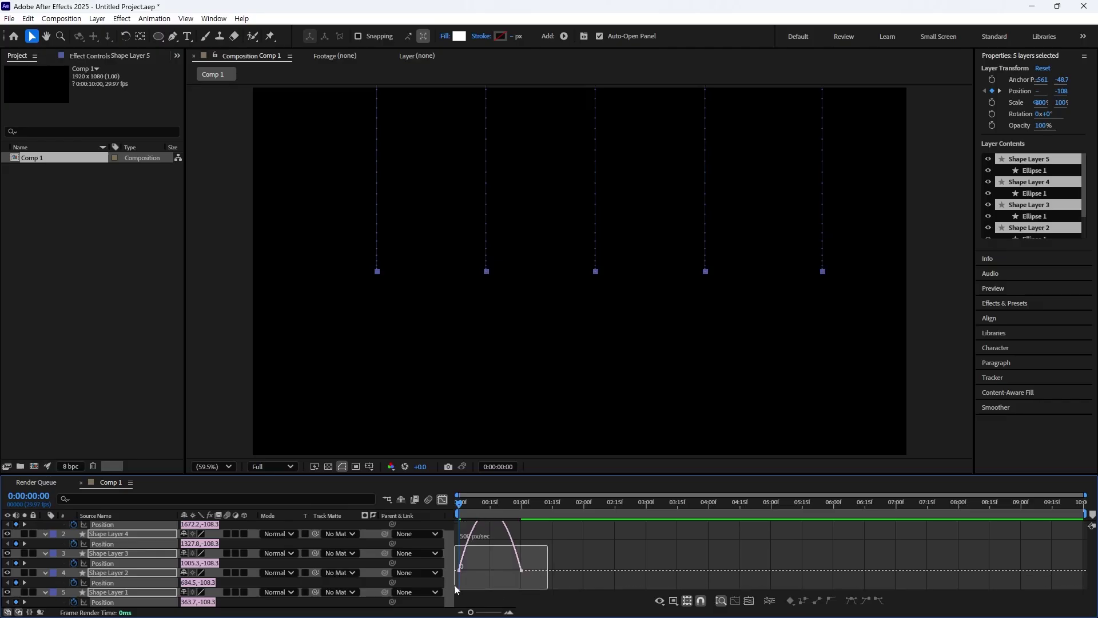
mouse_move(455, 585)
mouse_down()
mouse_move(497, 582)
mouse_move(462, 581)
mouse_up()
key(space)
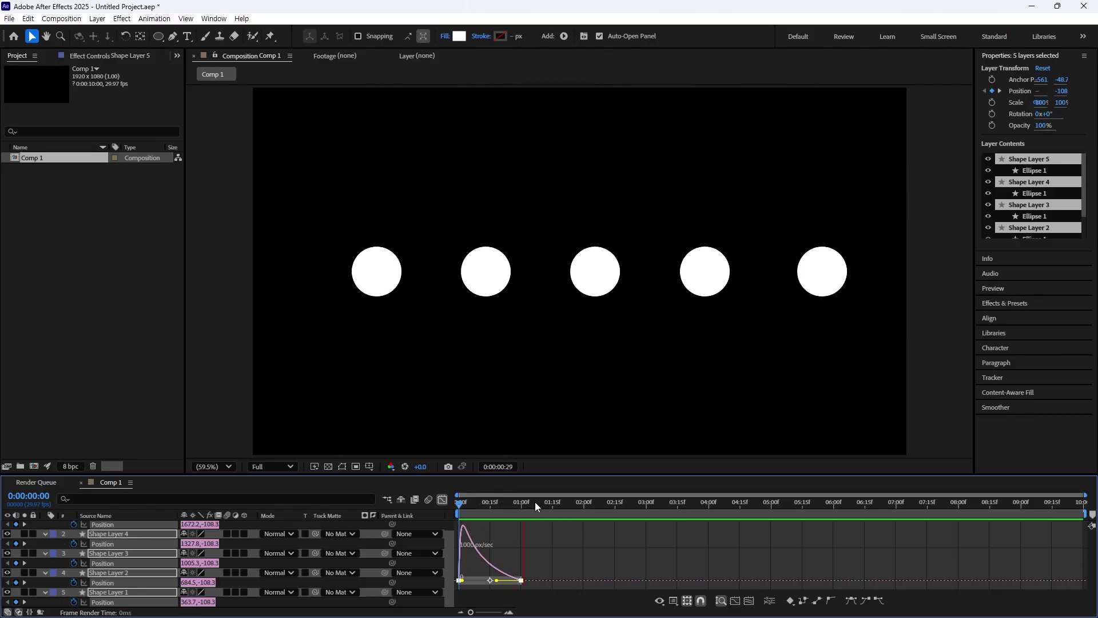
key(space)
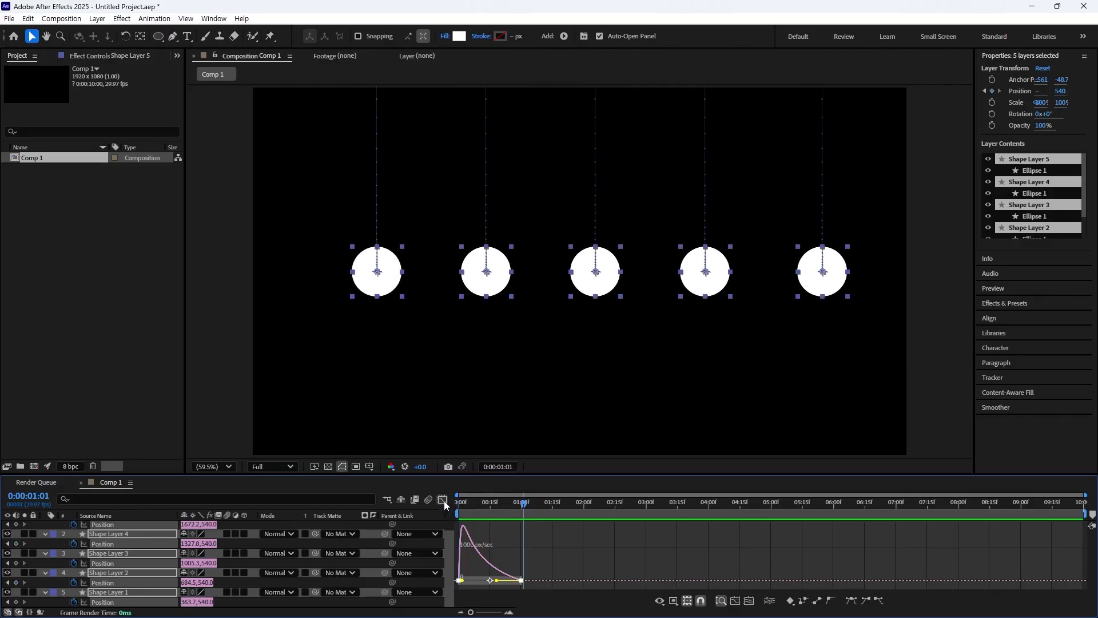
click(443, 499)
click(492, 522)
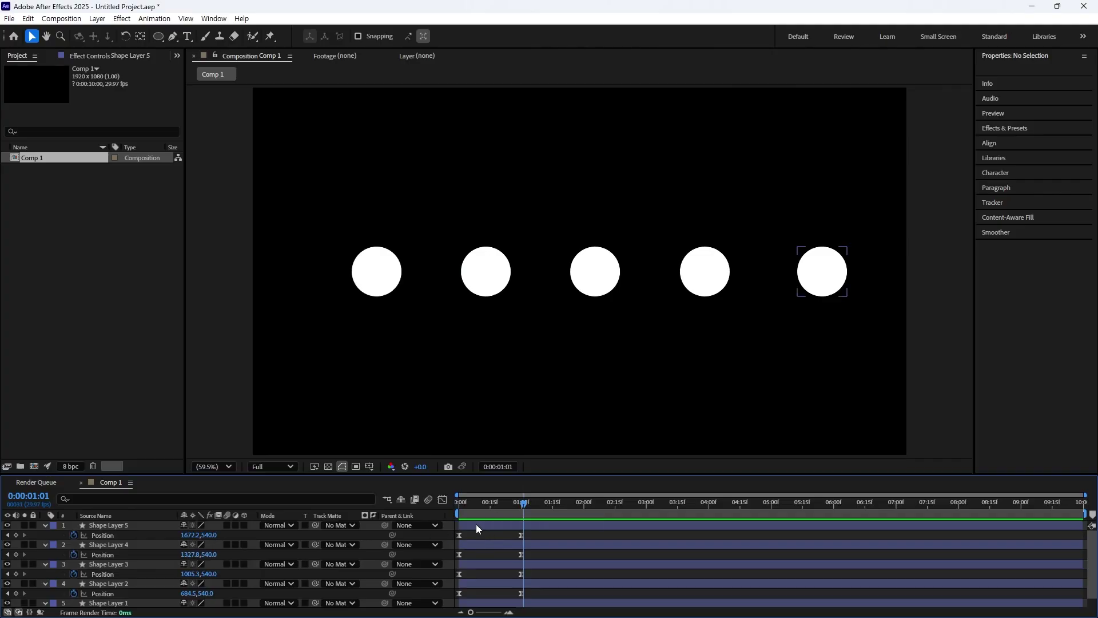
Stagger Shape Layers 2 through 5 progressively in time, with Shape Layer 5 starting at about 15 frames, and preview the result.
key(u)
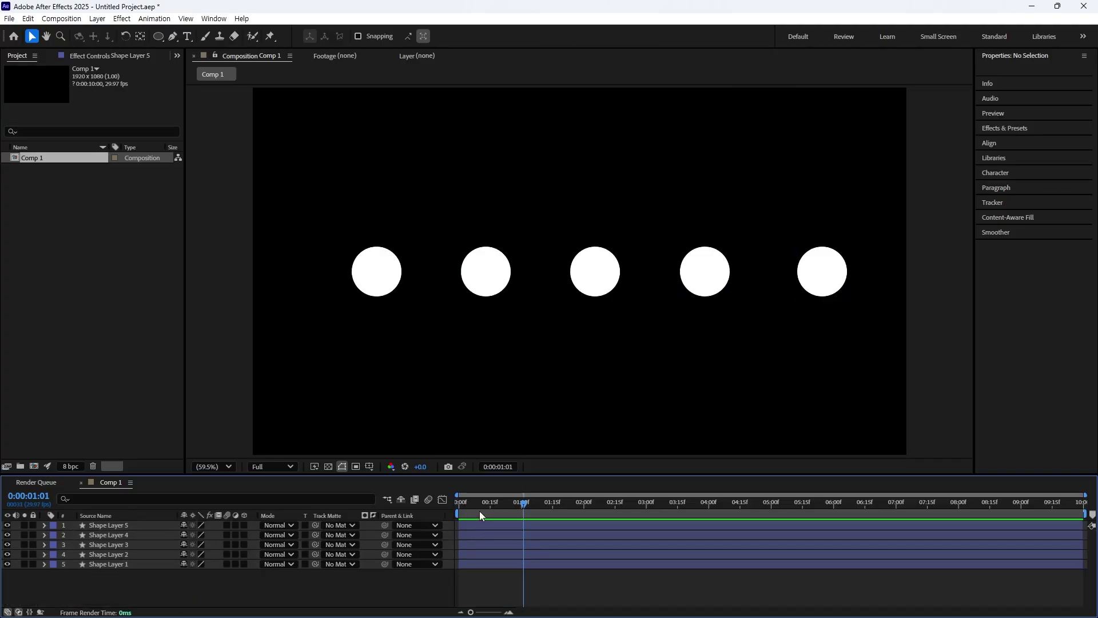
key(u)
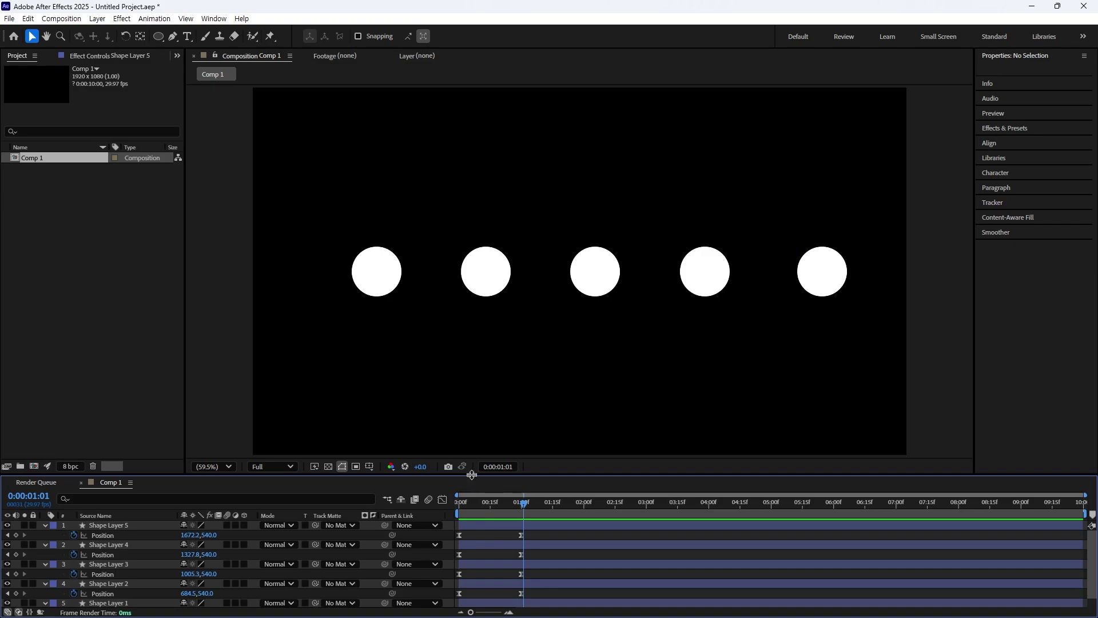
drag(471, 474, 473, 452)
click(479, 502)
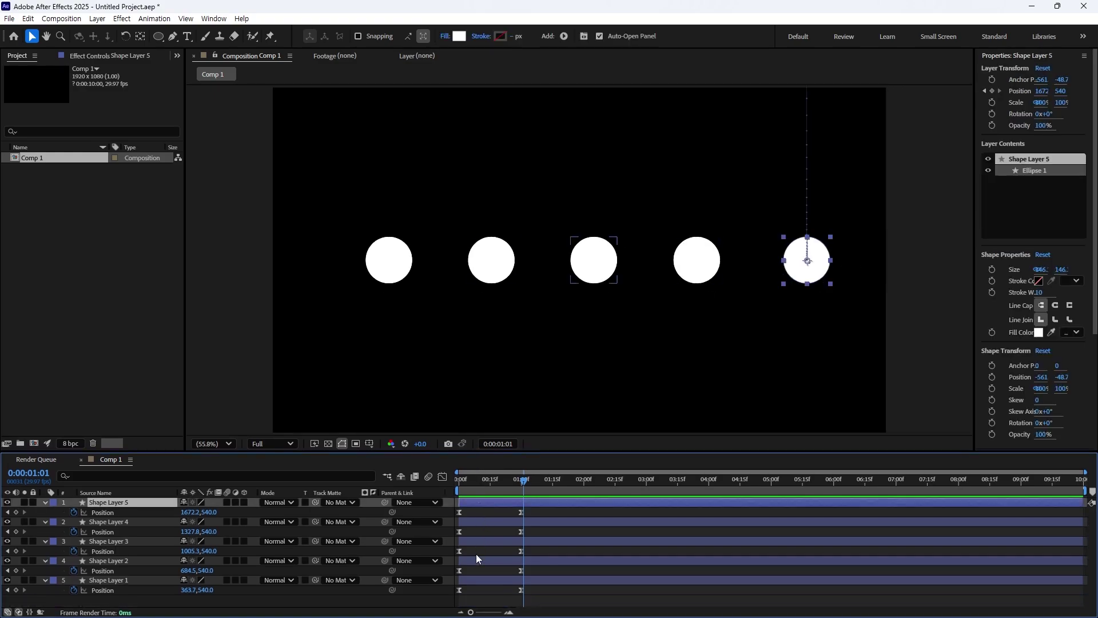
drag(477, 558, 508, 503)
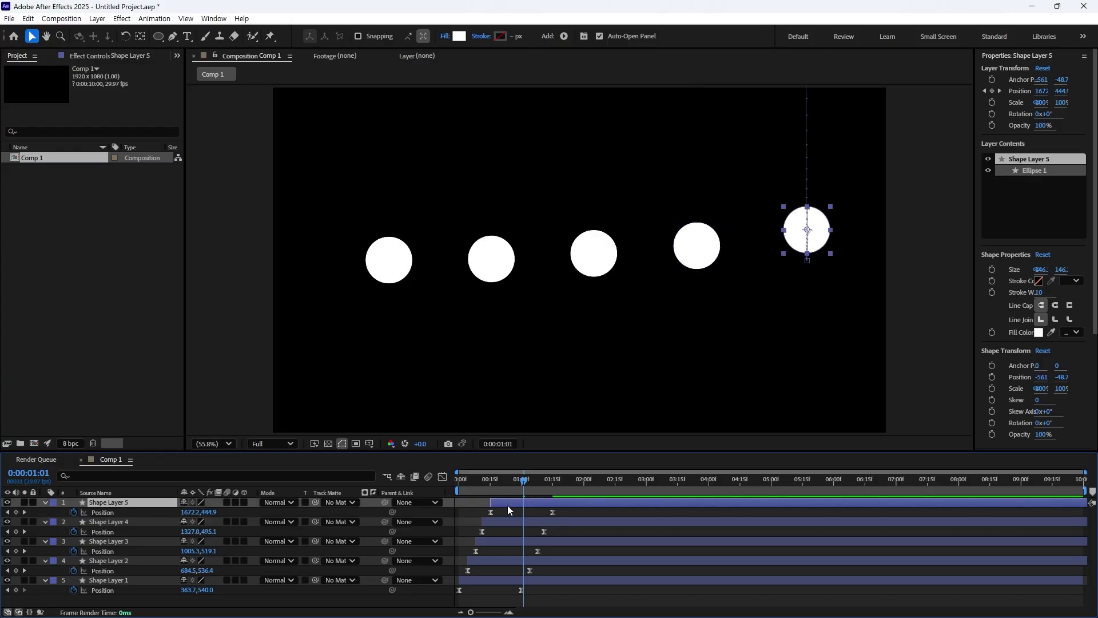
key(F2)
key(space)
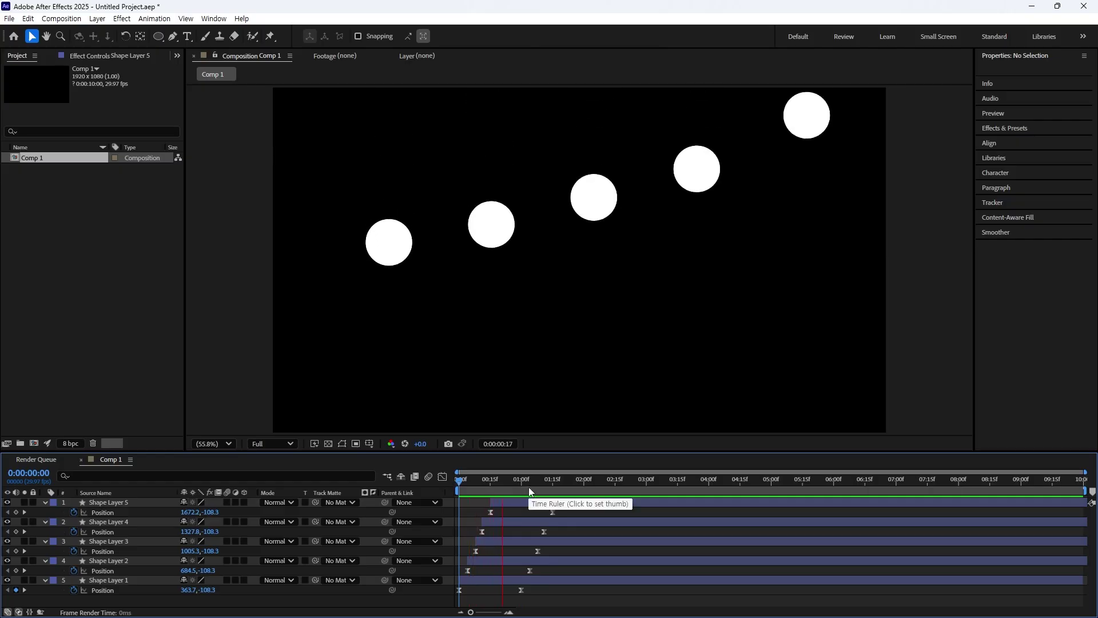
Undo the manual time offsets of Shape Layers 2 through 5.
key(ctrl+z)
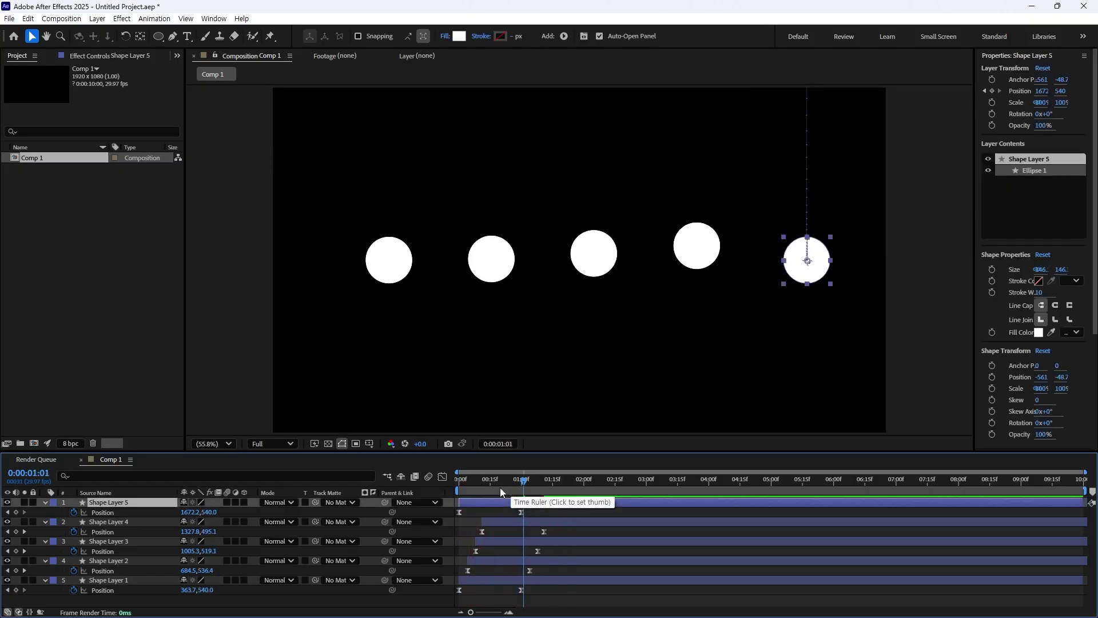
key(ctrl+z)
key(ctrl+z)
key(ctrl+z)
Split all five shape layers at frame 5 and delete the portions after the cut.
click(478, 487)
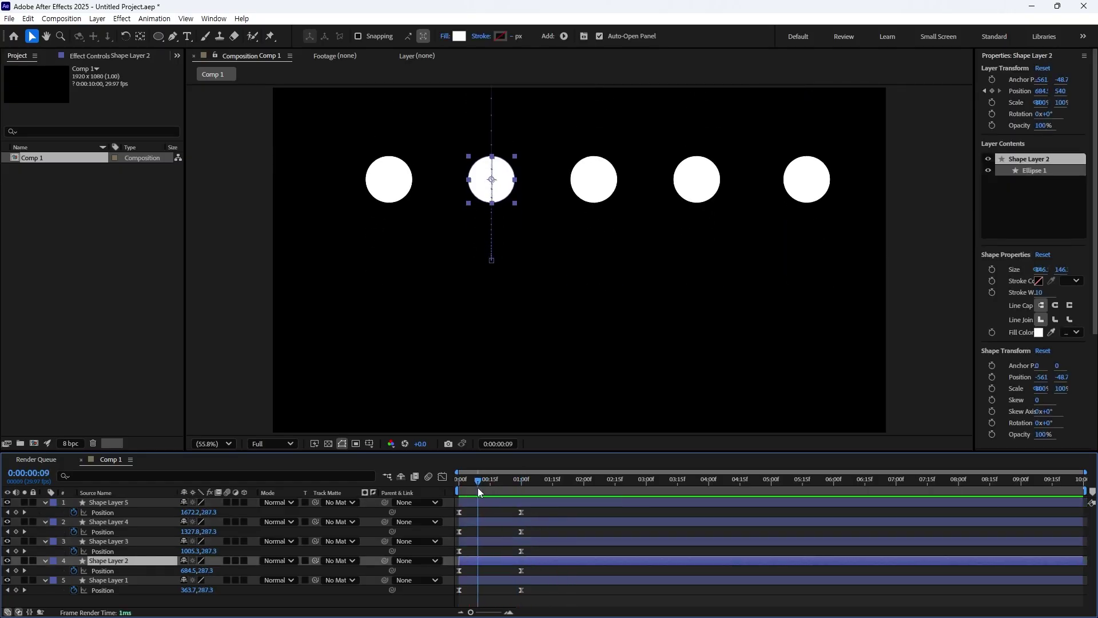
key(equal)
click(481, 512)
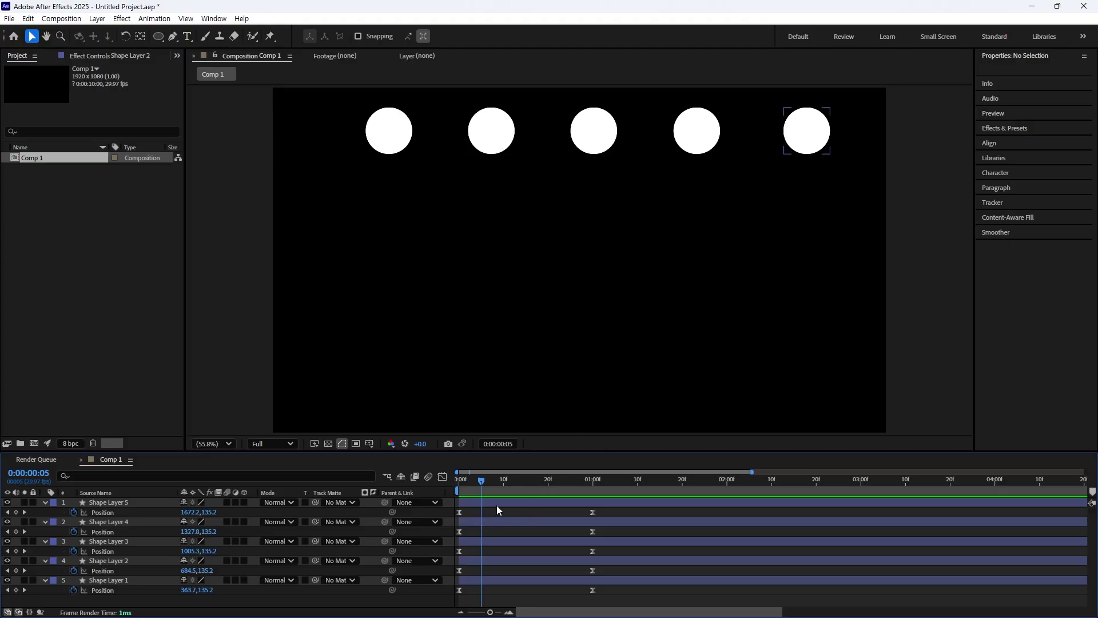
click(497, 505)
shift+click(491, 579)
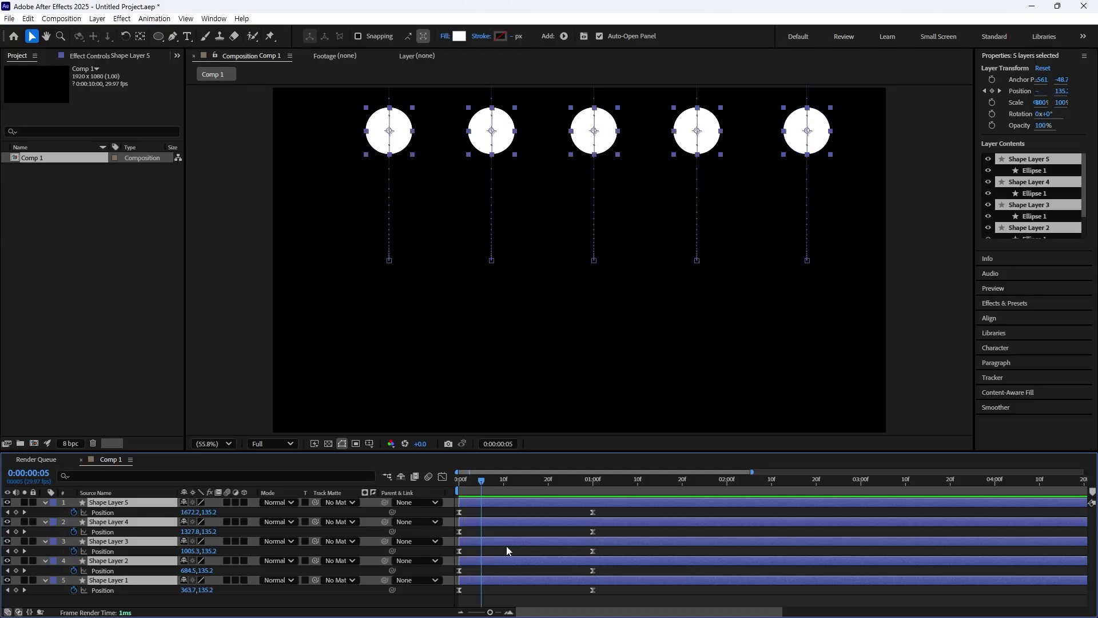
key(ctrl+shift+d)
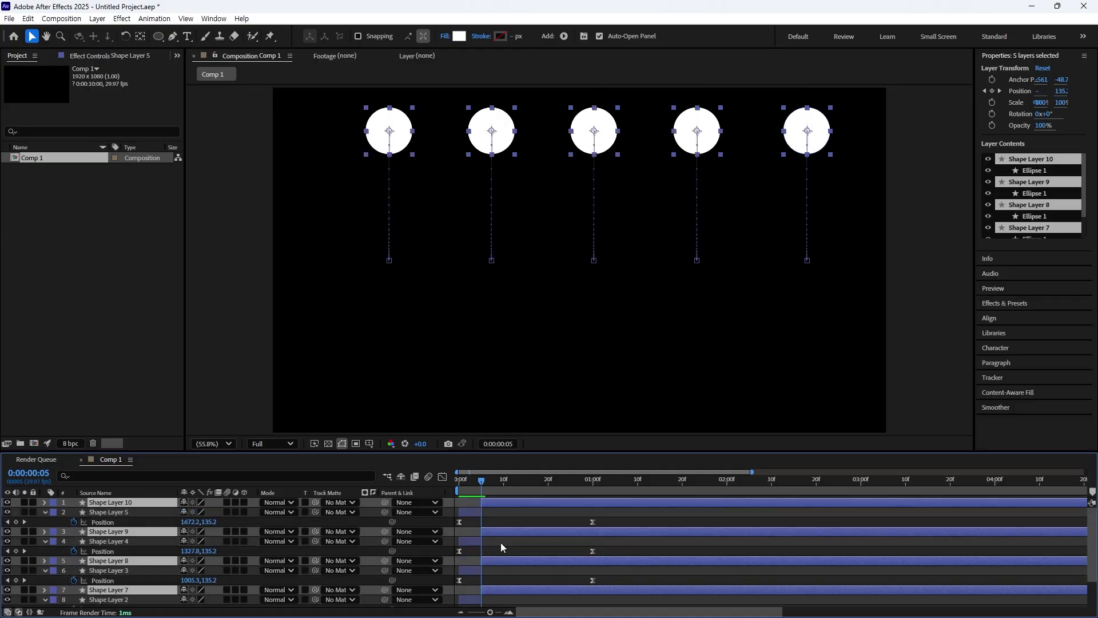
key(Delete)
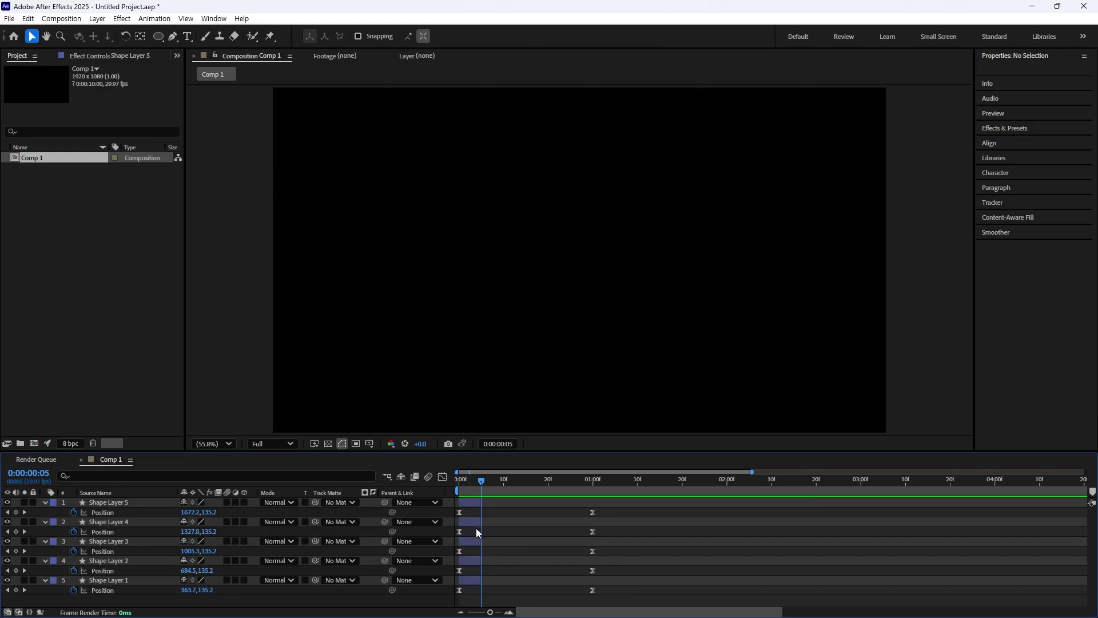
Select the trimmed layers from Shape Layer 1 up to Shape Layer 5 and apply Sequence Layers without overlap.
click(471, 581)
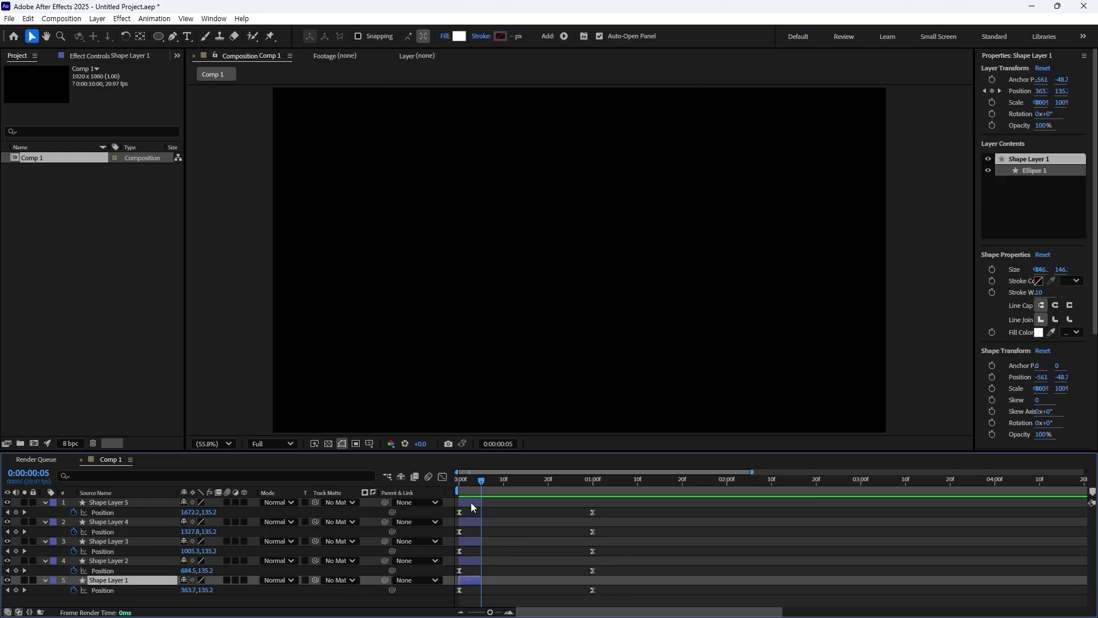
shift+click(471, 504)
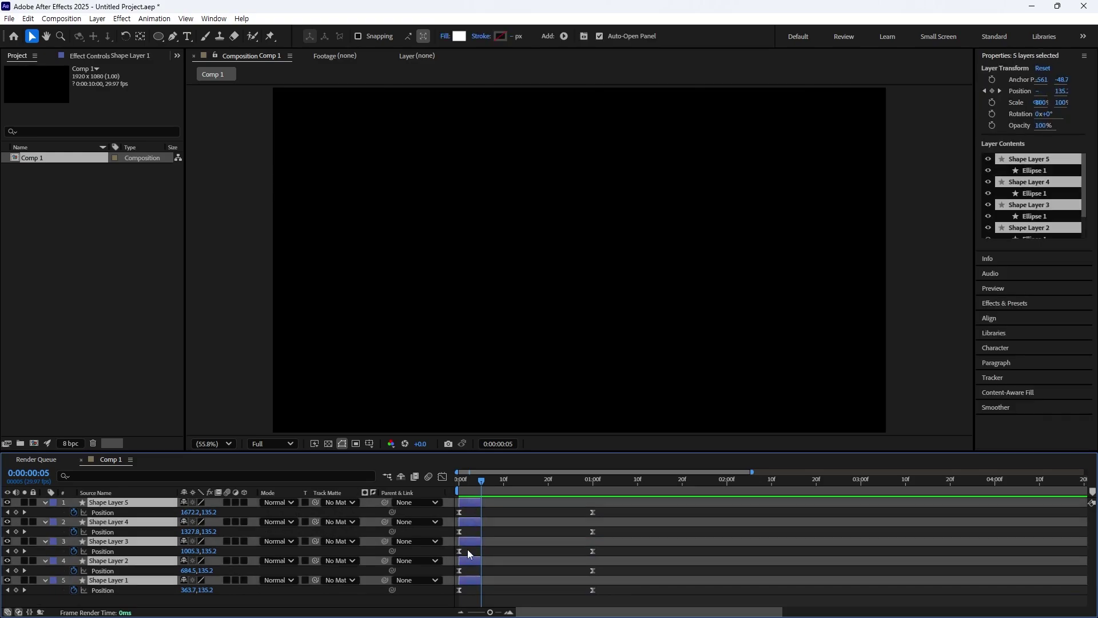
click(165, 19)
mouse_move(242, 139)
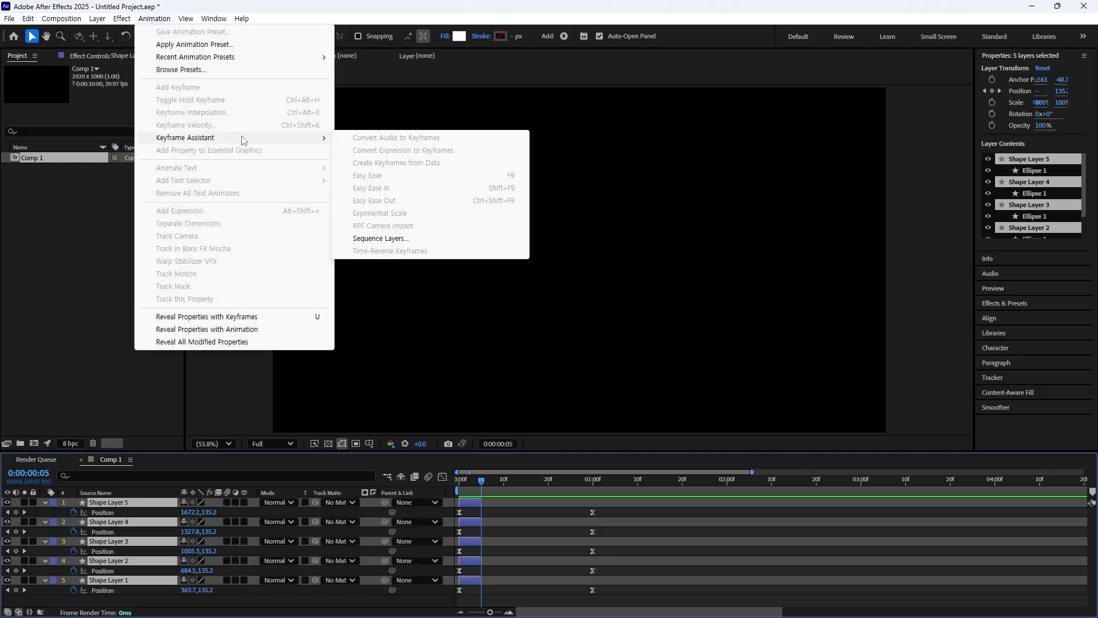
click(400, 239)
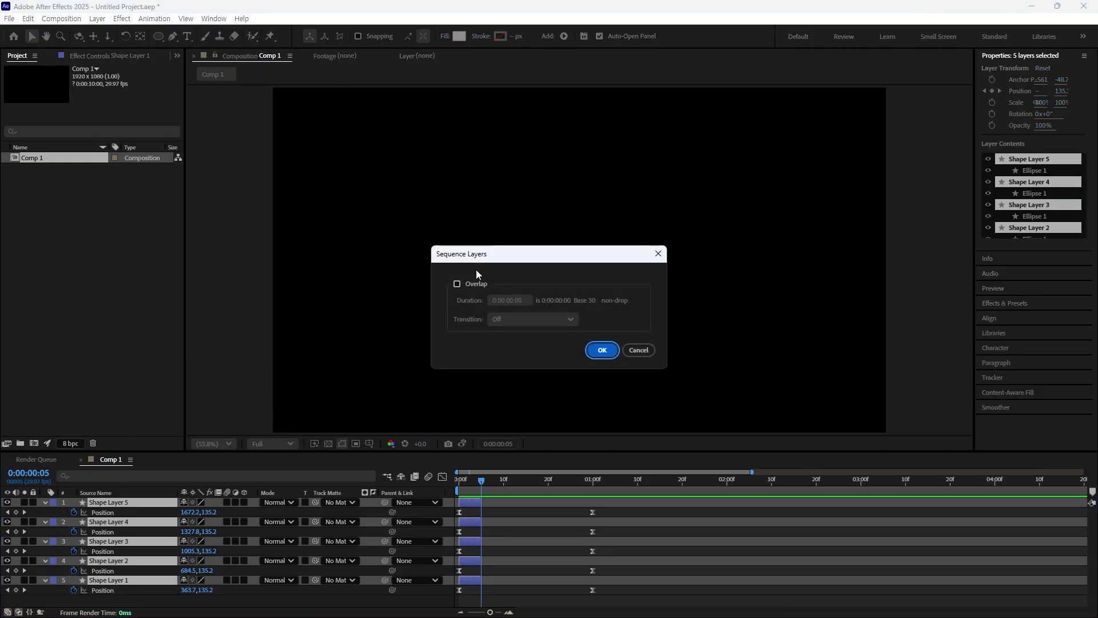
click(598, 348)
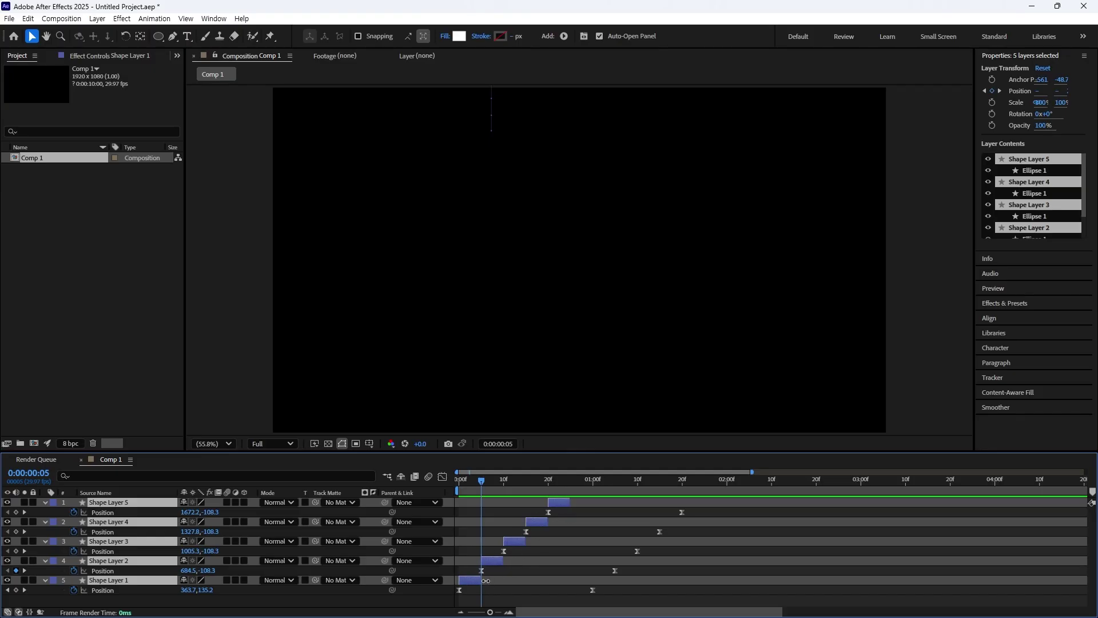
Extend the out points of all five sequenced layers well past their keyframes and preview the staggered drop from the start.
drag(486, 581, 1059, 557)
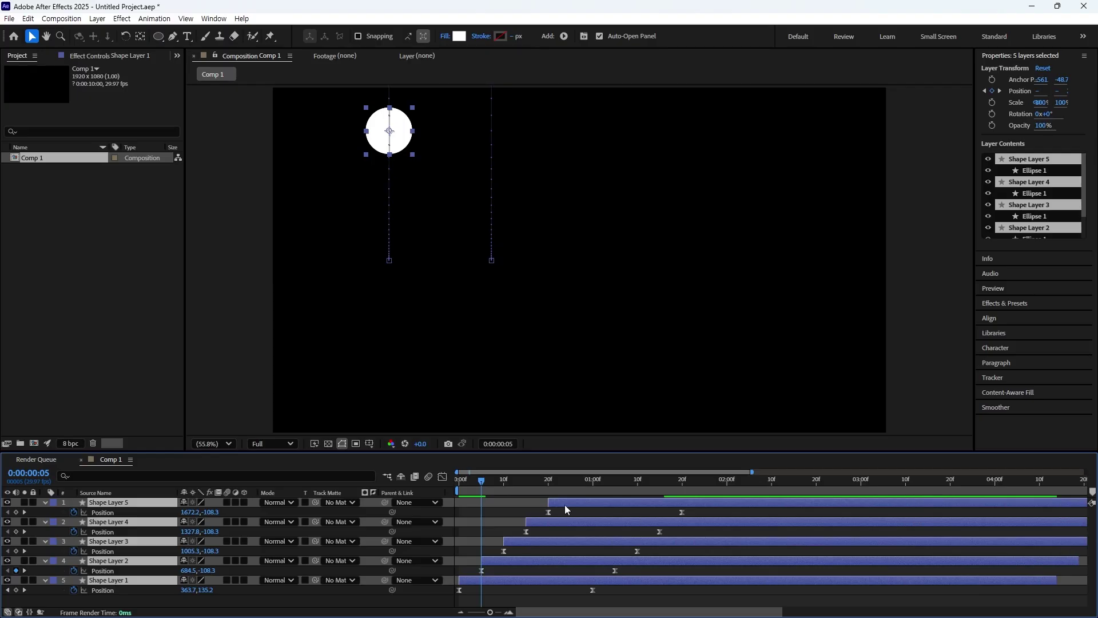
drag(481, 482, 454, 492)
key(space)
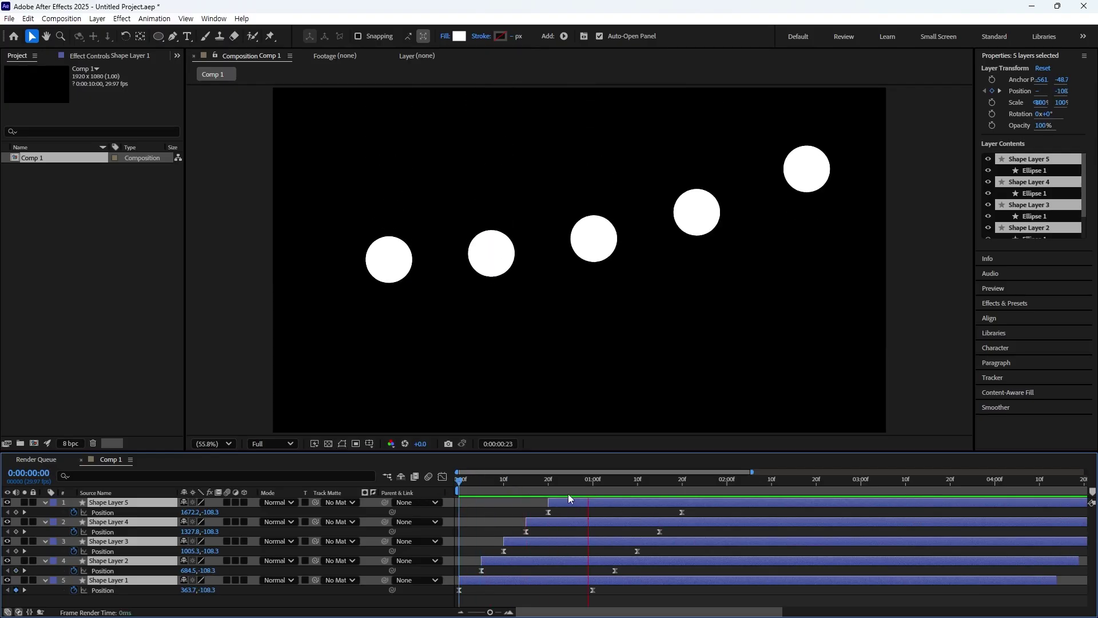
key(space)
key(space)
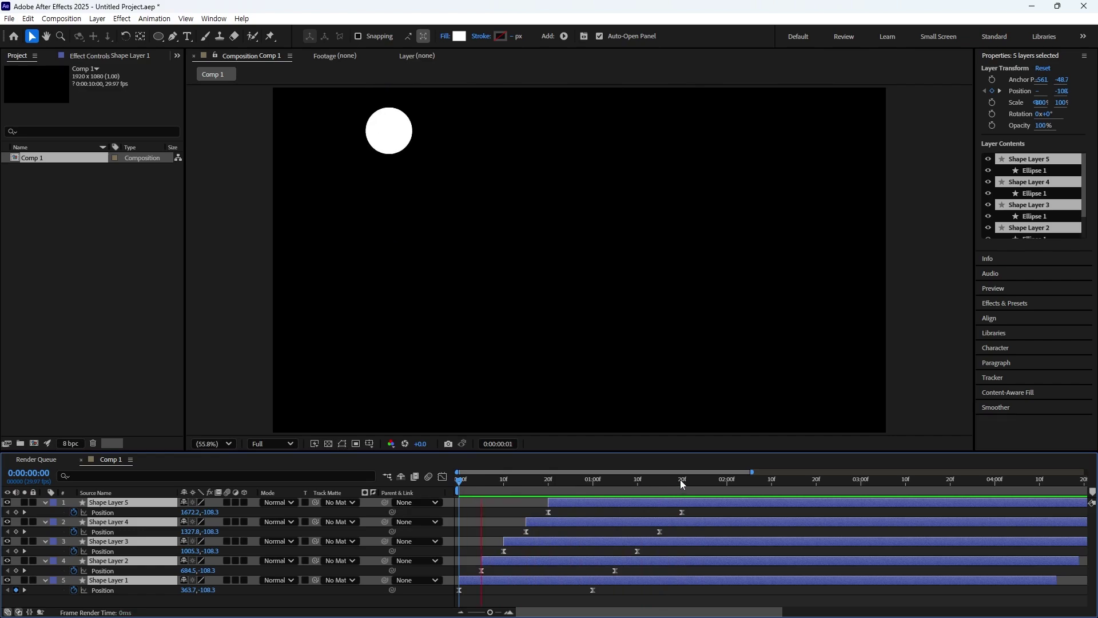
key(space)
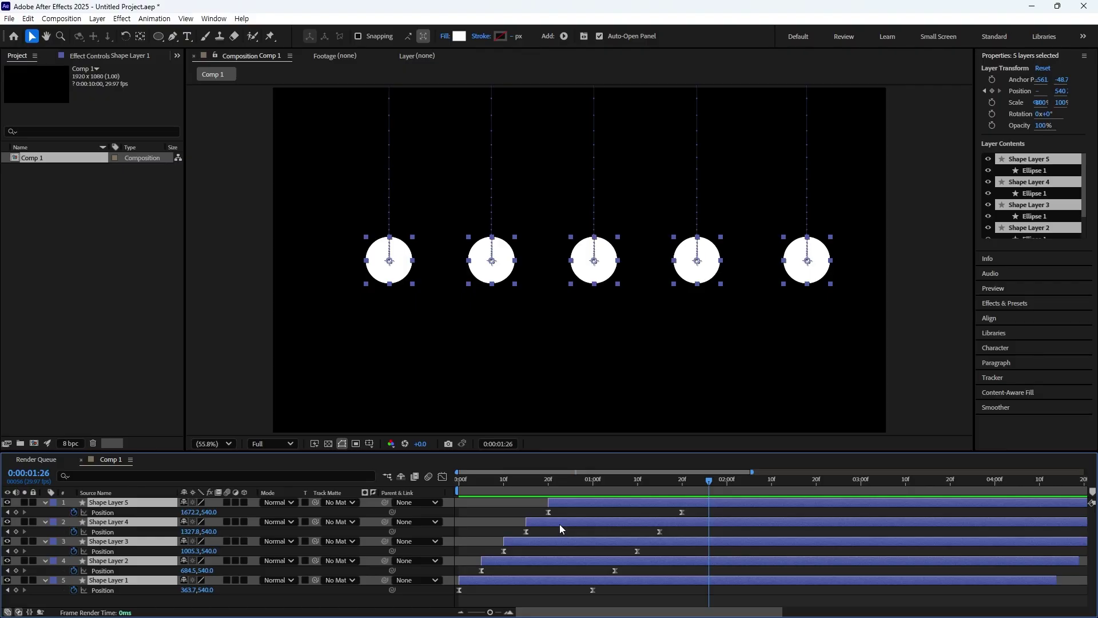
Undo the layer extension, sequencing and splitting back to the five full-length layers, and clear the selection.
key(ctrl+z)
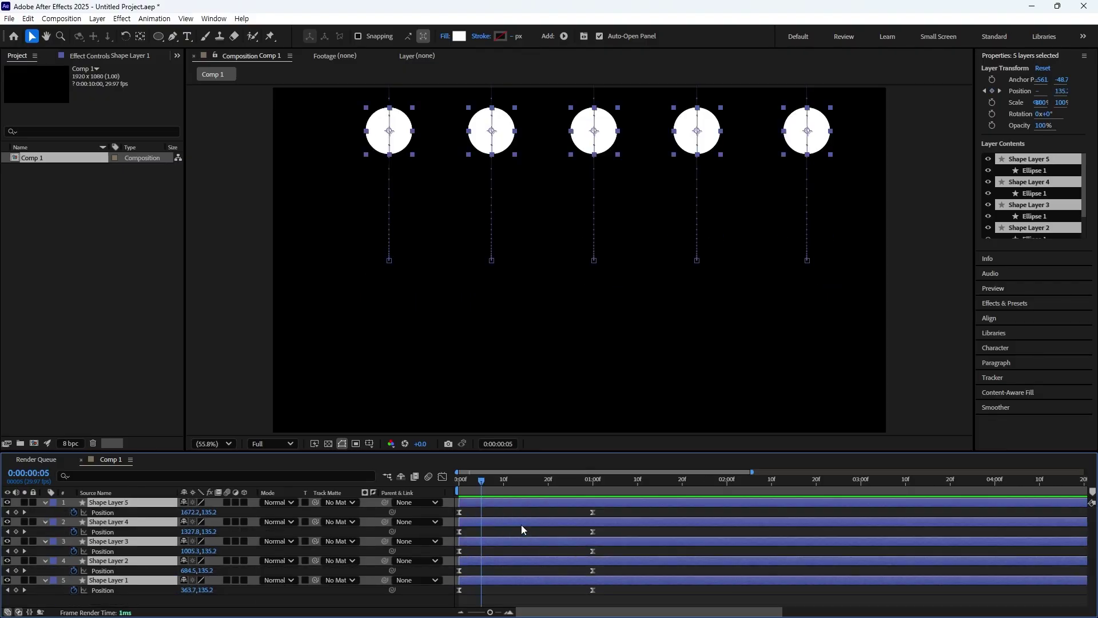
click(513, 510)
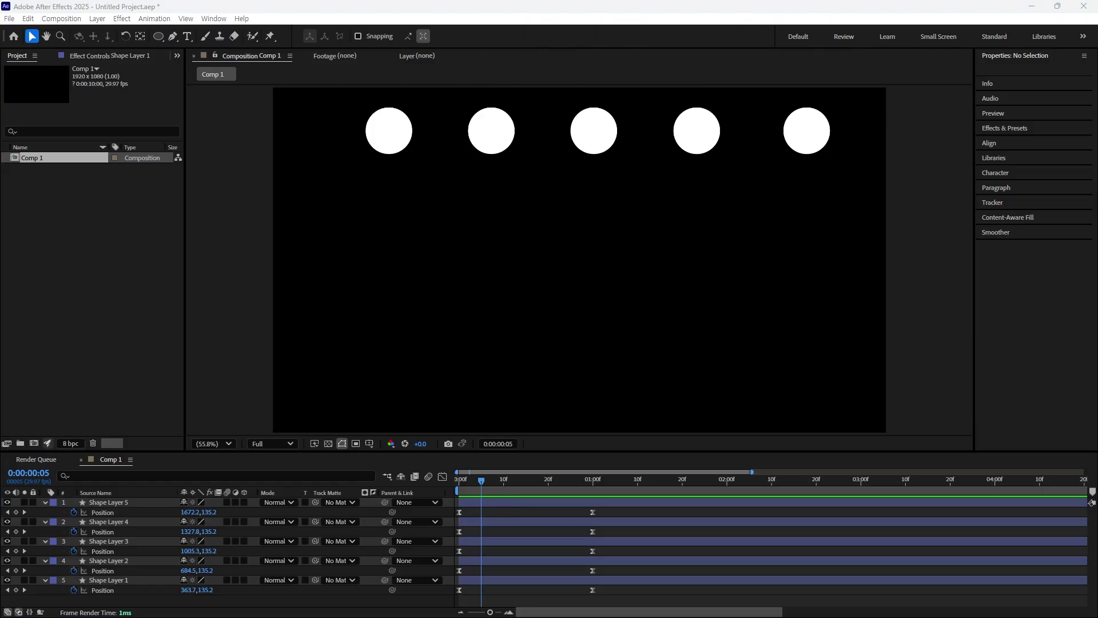
click(232, 312)
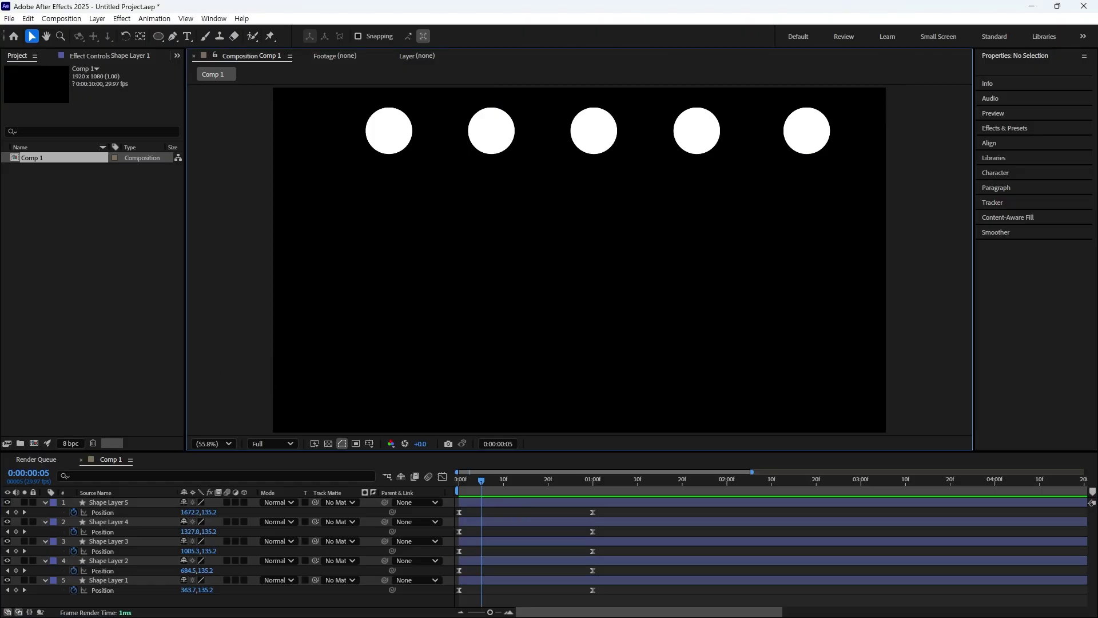
Switch to the ChatGPT conversation in the browser, review the prompts and script download links, and return to After Effects.
key(alt+Tab)
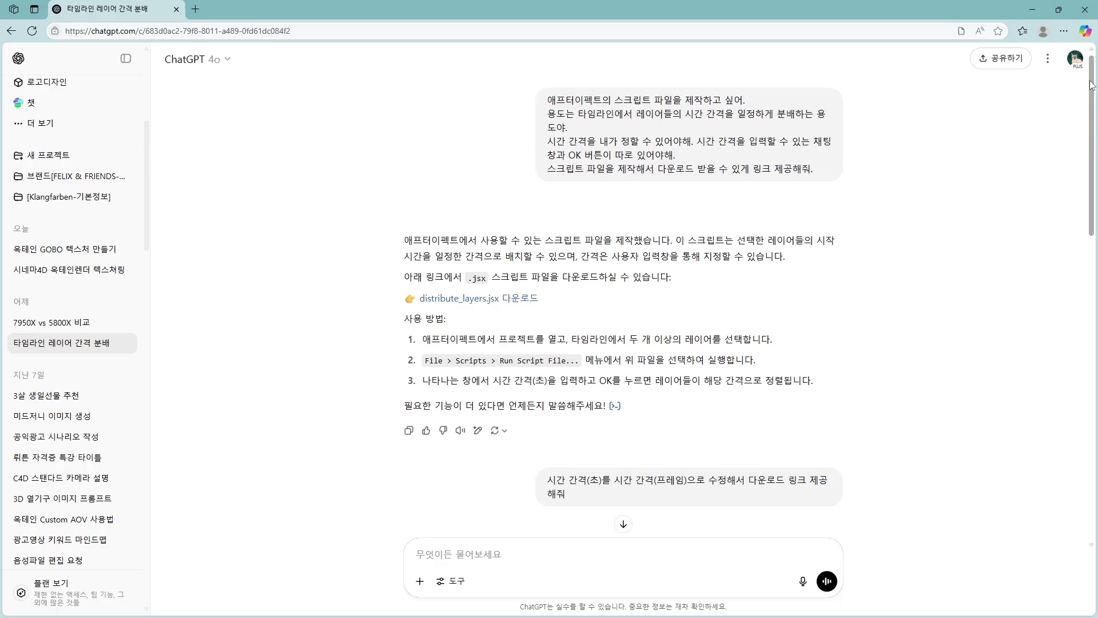
drag(1090, 114, 1092, 386)
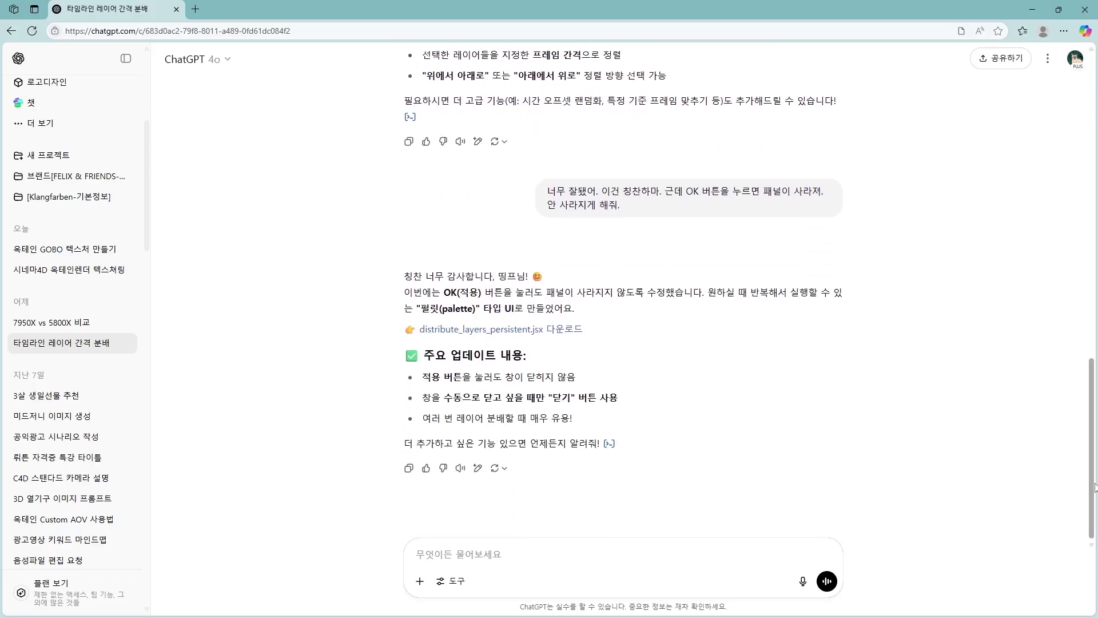
drag(1095, 487, 1096, 195)
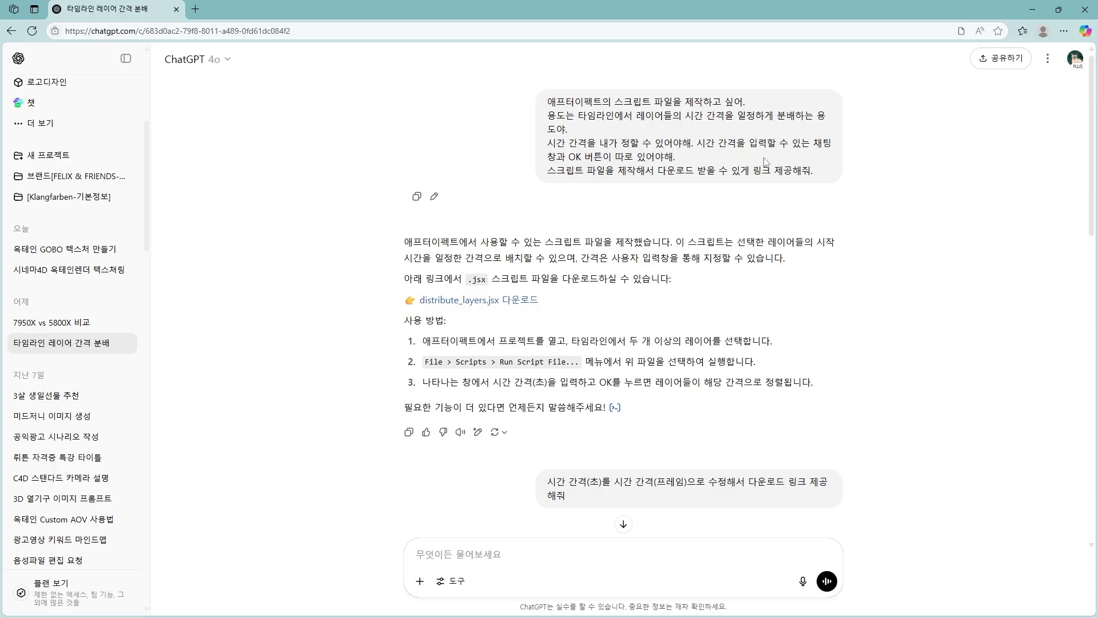
drag(547, 171, 827, 175)
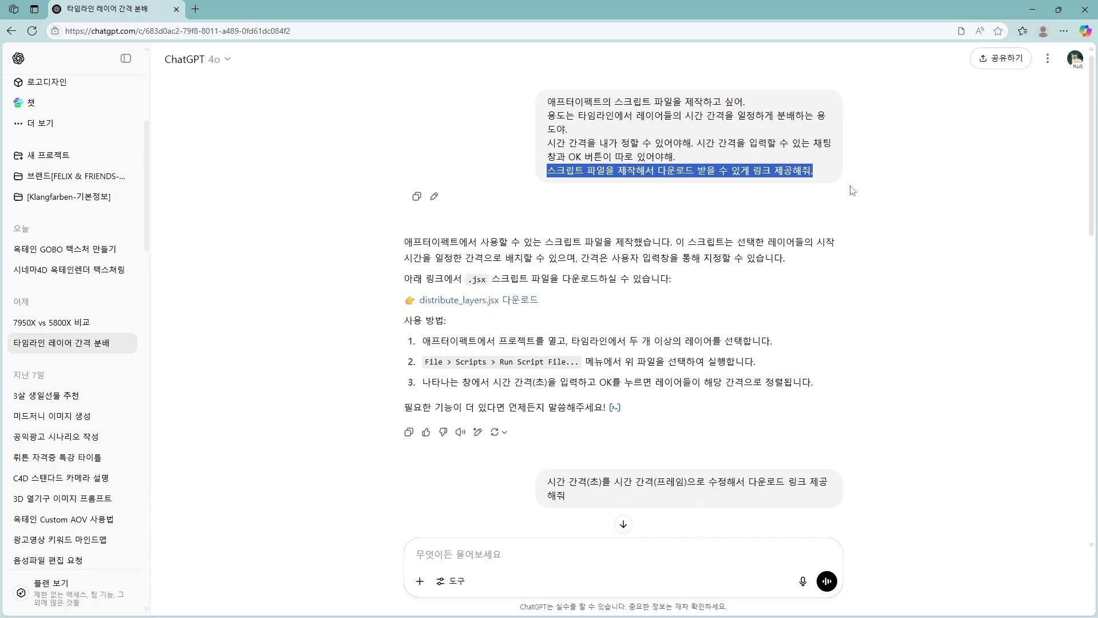
click(1032, 8)
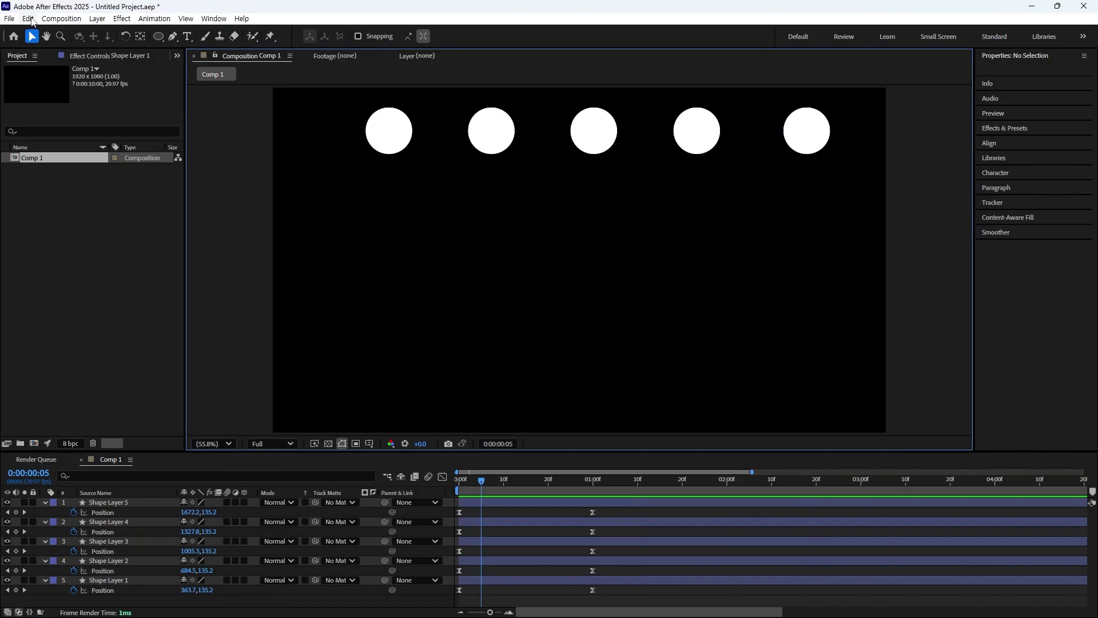
Check in the Scripting & Expressions preferences that scripts are allowed to write files and access the network.
click(31, 19)
mouse_move(112, 375)
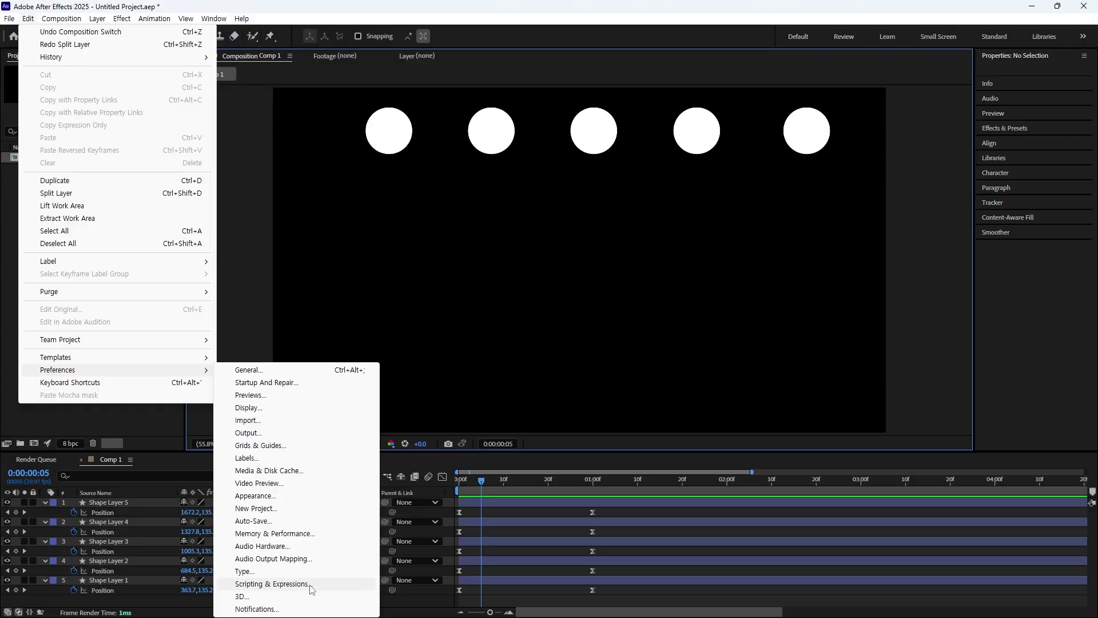
click(309, 584)
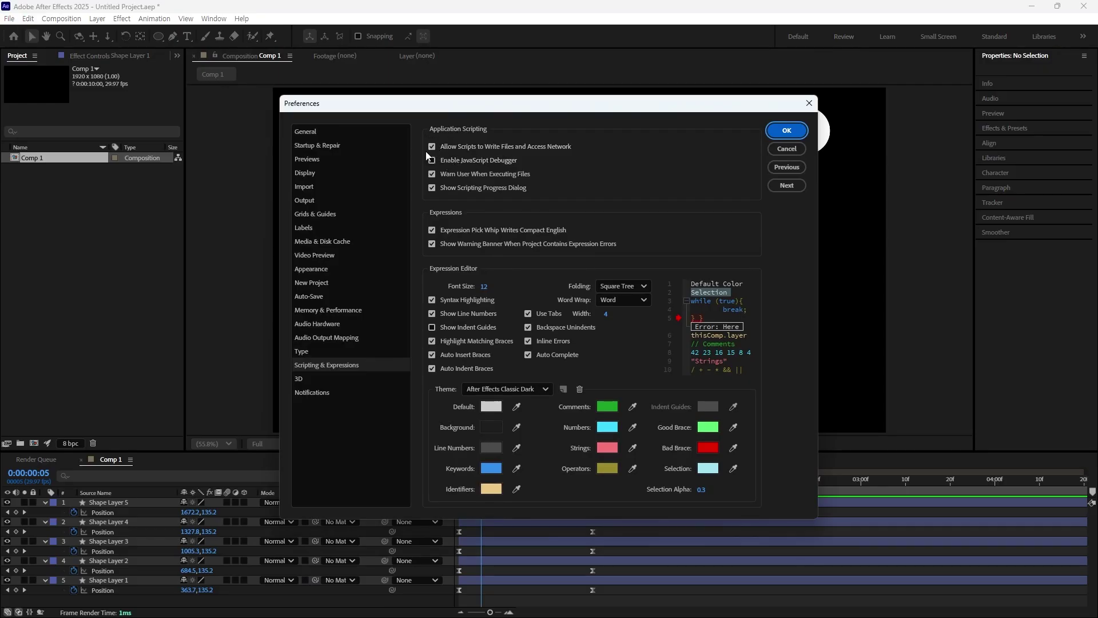
click(768, 137)
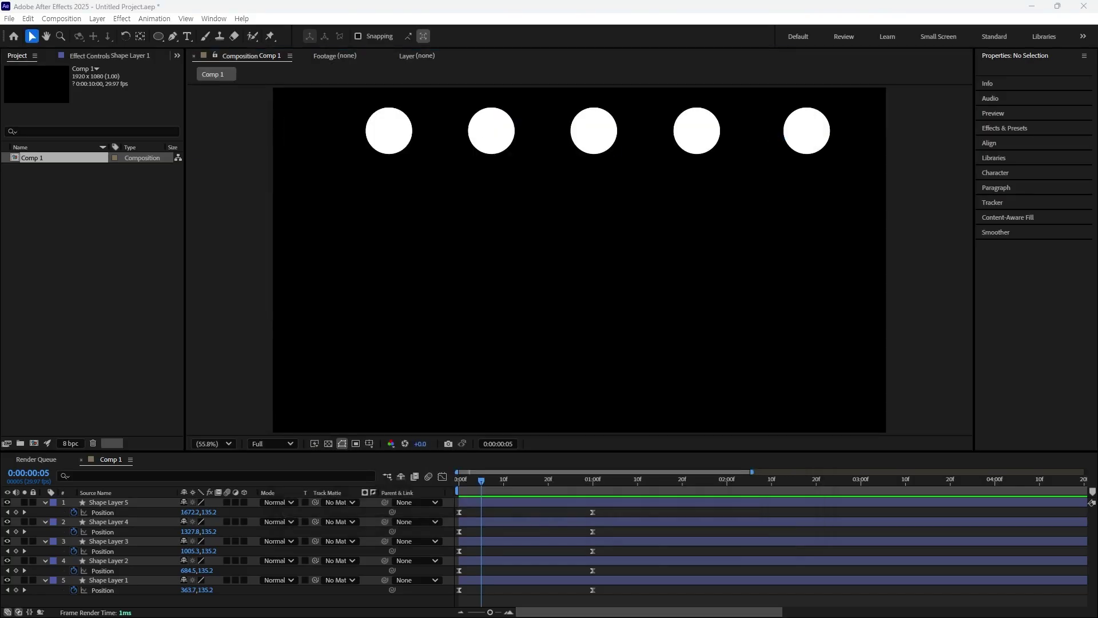
Try to run the distribute_layers script file with no layers selected, and dismiss the alert.
click(13, 18)
mouse_move(27, 19)
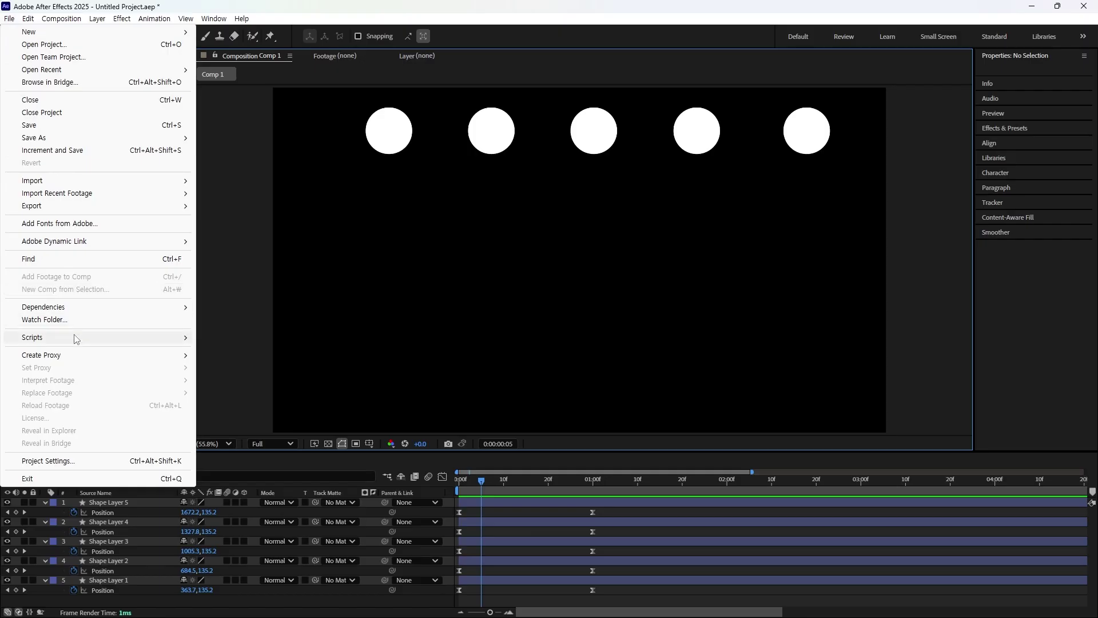
mouse_move(76, 339)
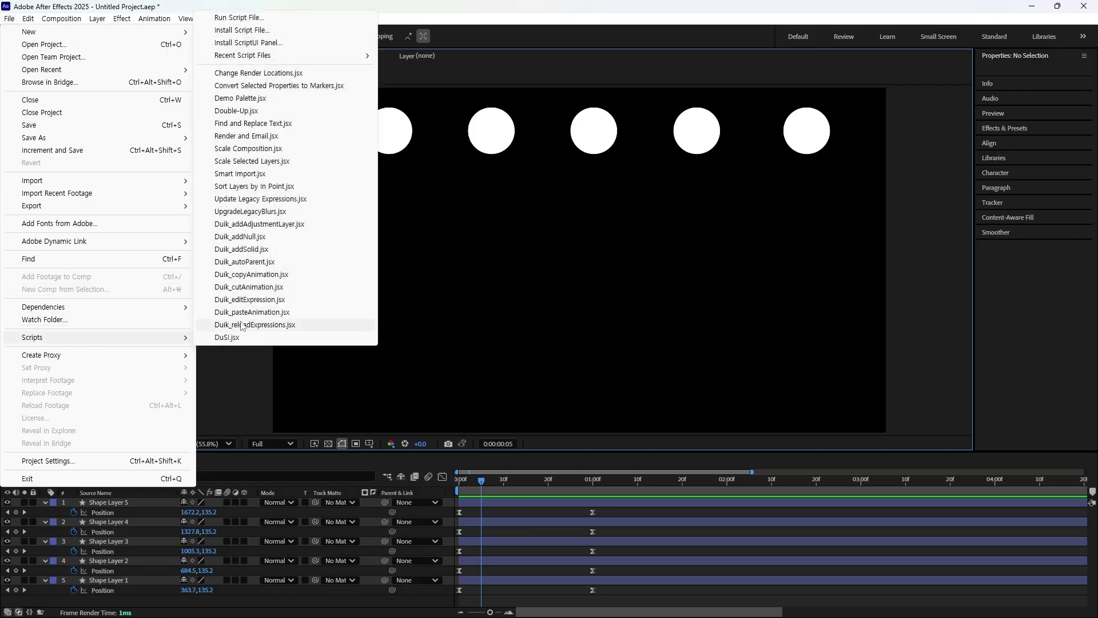
click(268, 19)
click(170, 117)
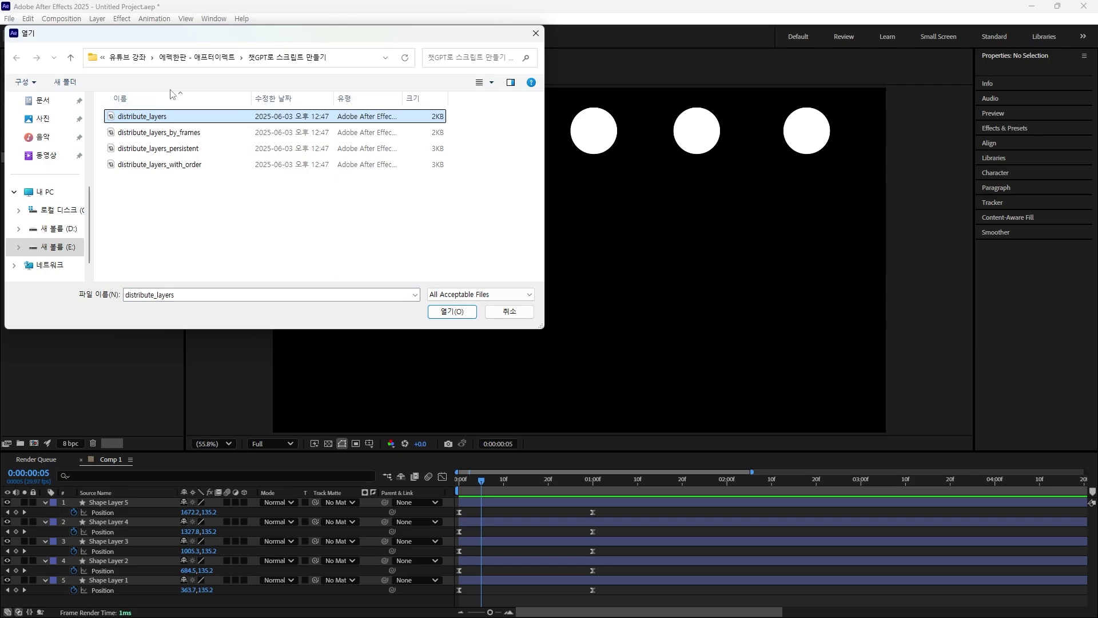
double_click(176, 118)
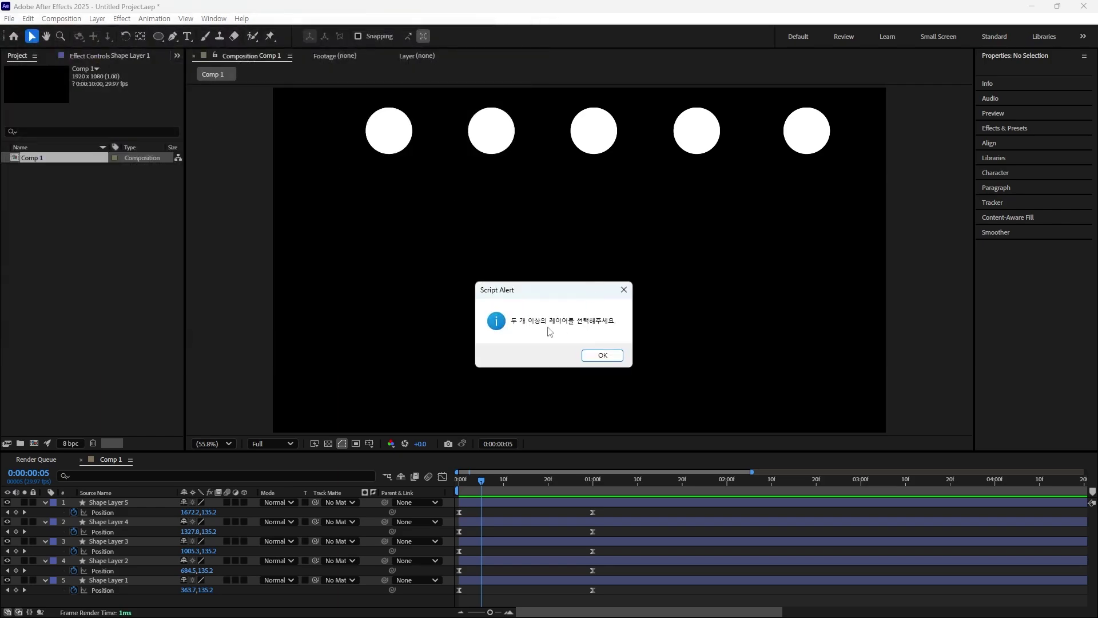
click(603, 355)
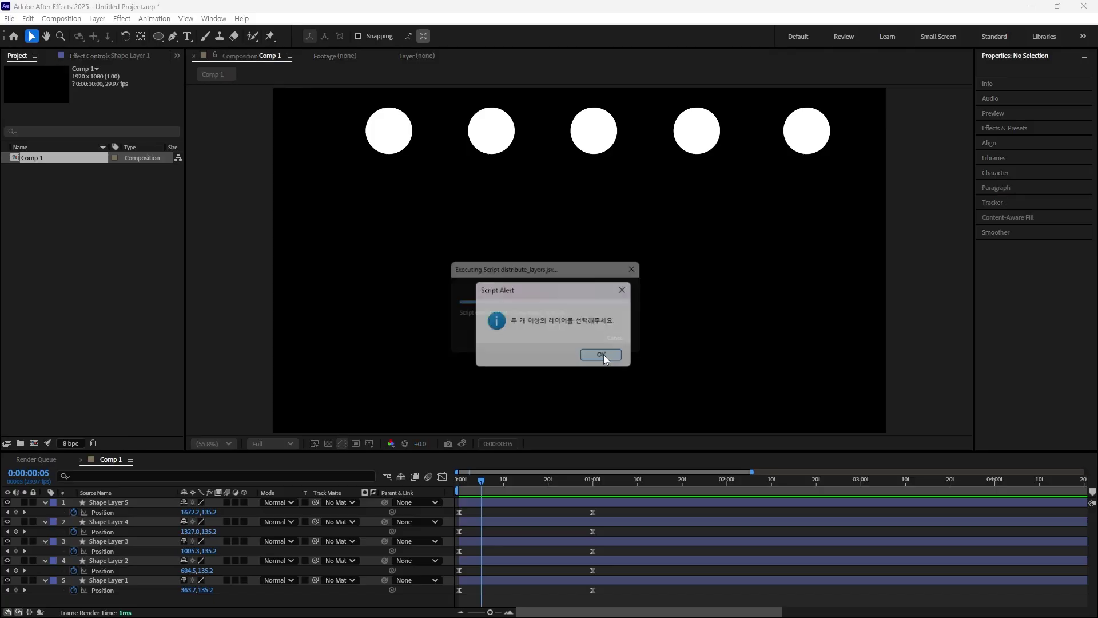
Enlarge the timeline area, select all five shape layers, and run the distribute_layers script file on them.
drag(338, 452, 339, 418)
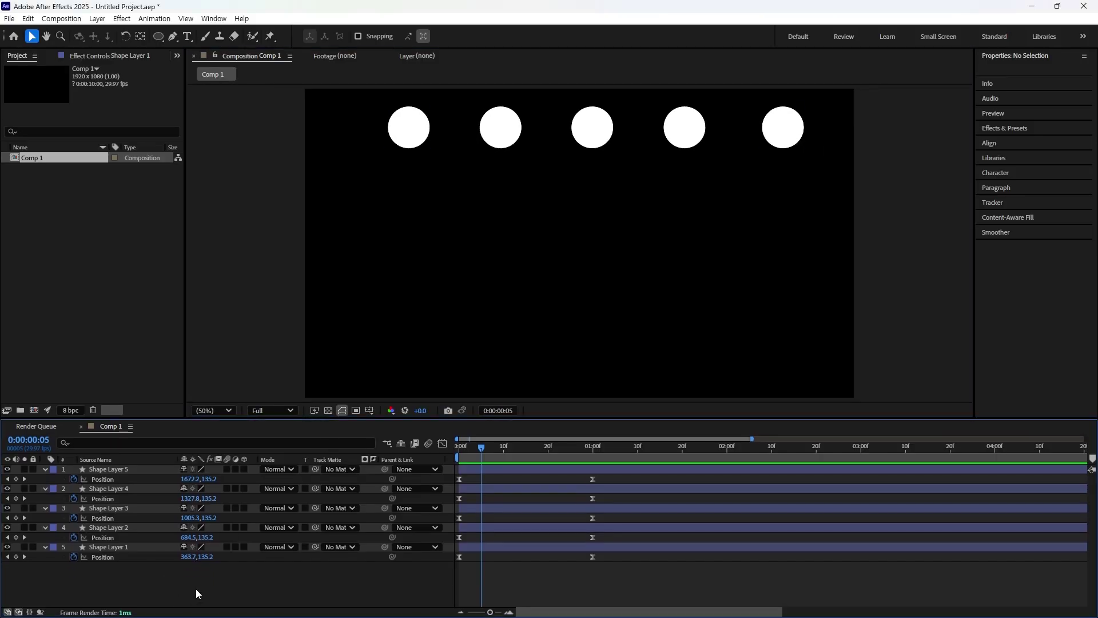
drag(195, 589, 123, 471)
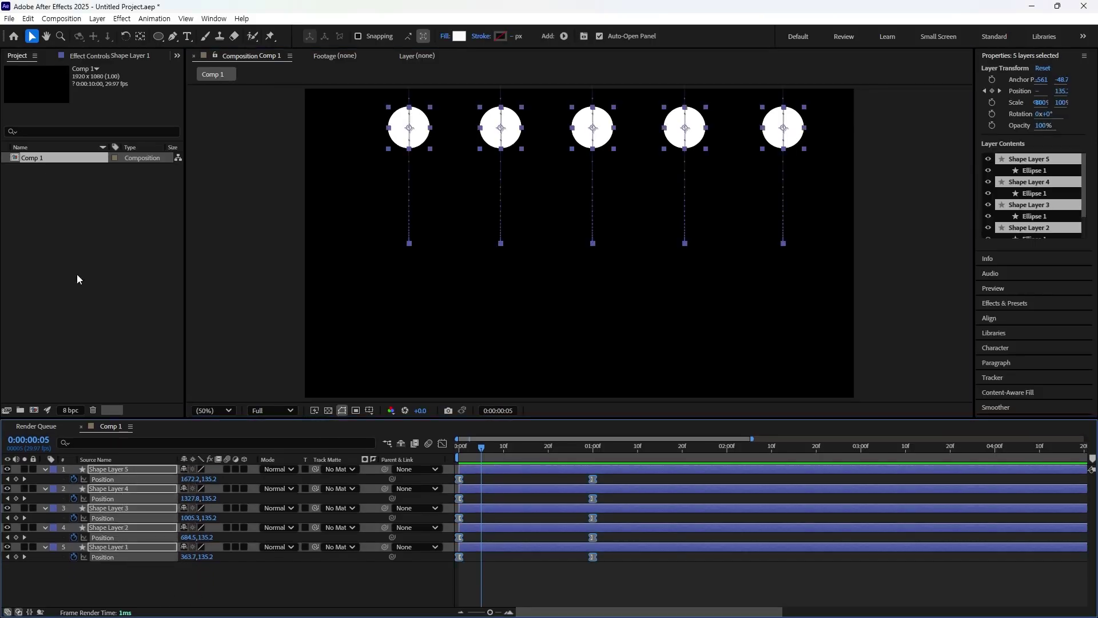
click(9, 18)
mouse_move(159, 338)
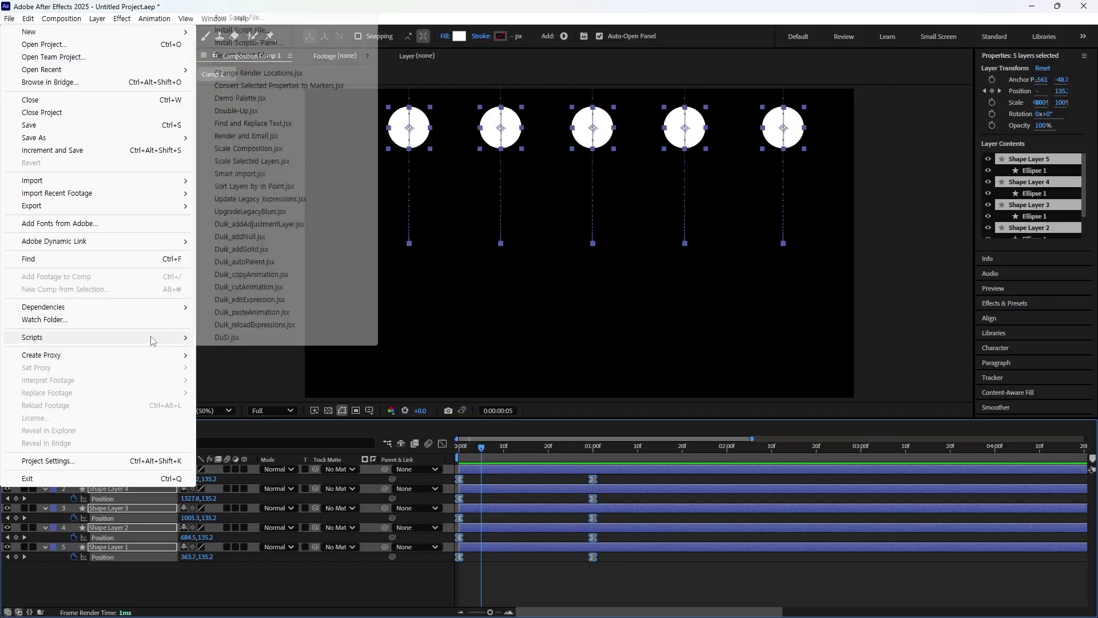
click(269, 62)
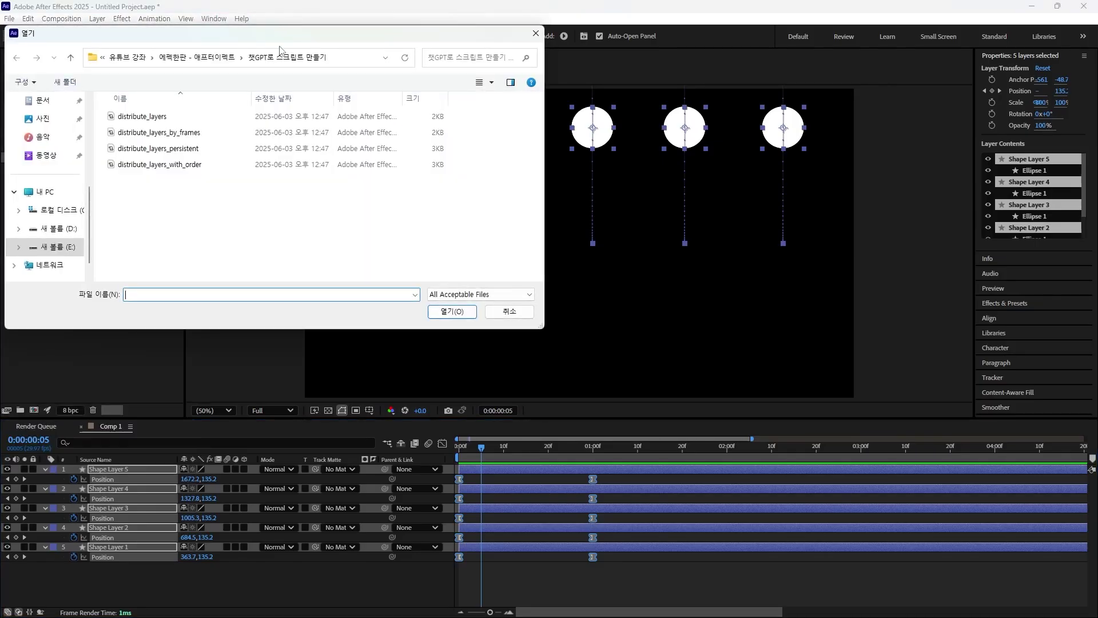
double_click(177, 117)
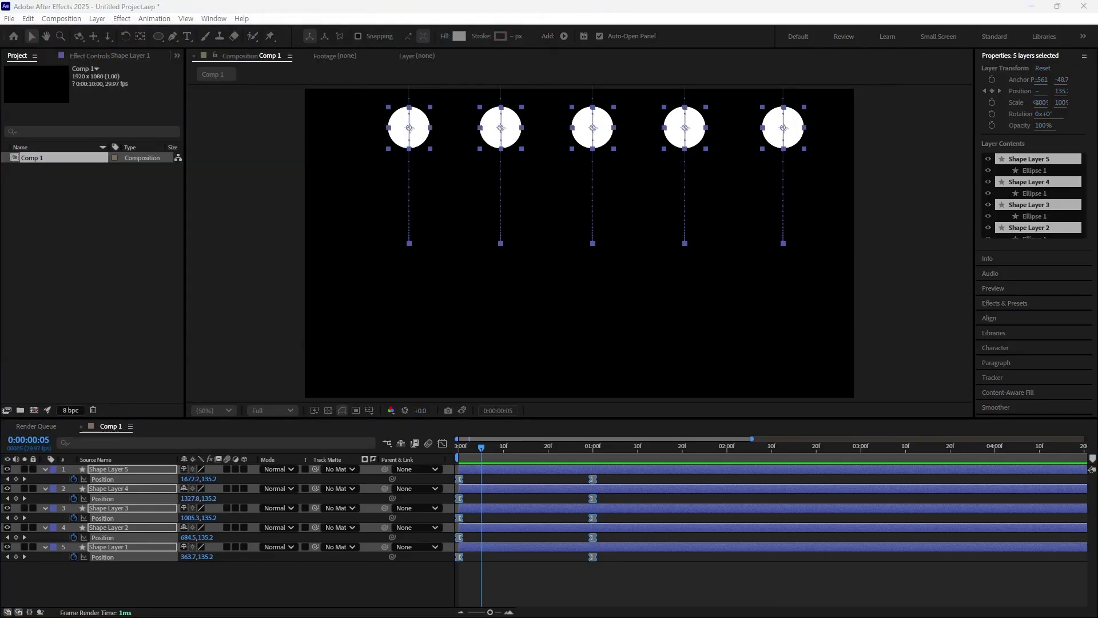
Set the script's time interval to 2 seconds and distribute the five selected layers.
drag(64, 317, 429, 293)
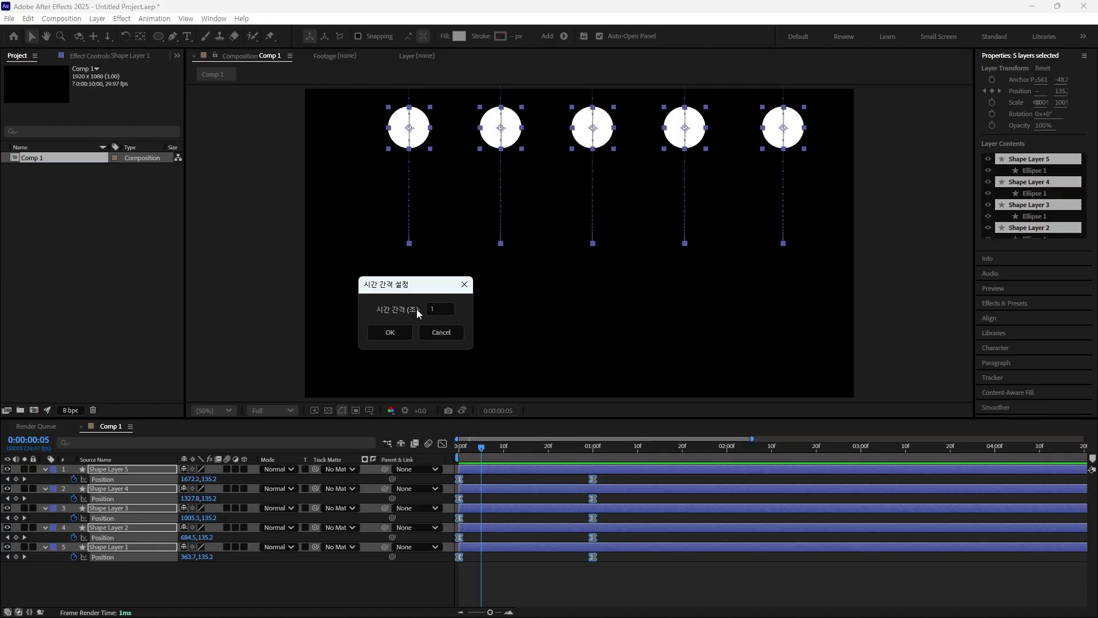
key(Tab)
text(2)
click(385, 336)
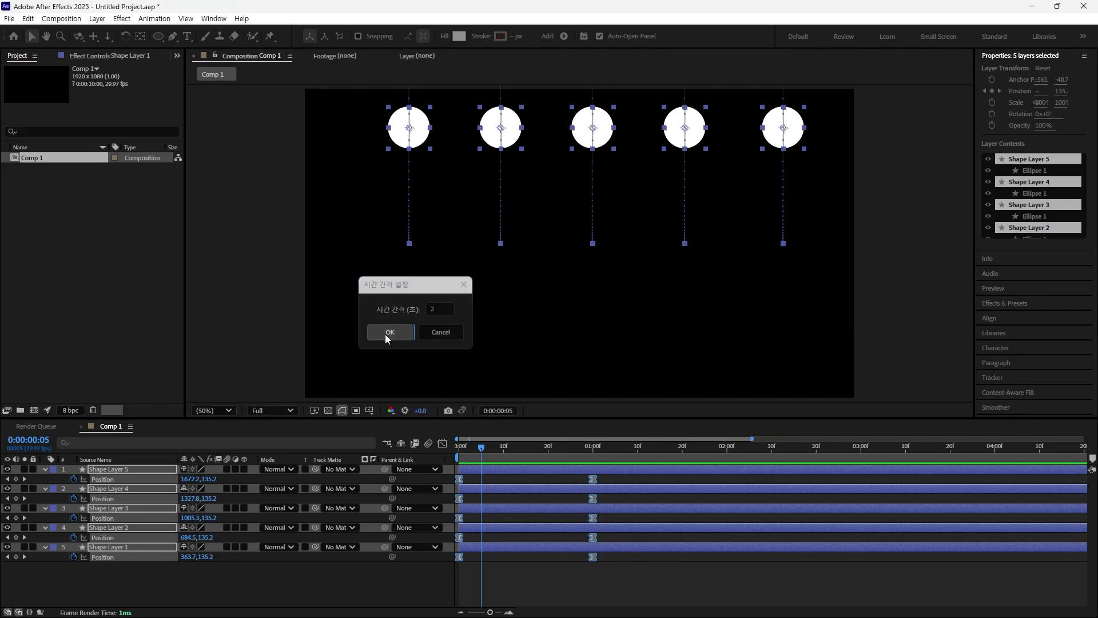
Deselect the layers, preview the 2-second stagger and scrub through it, and undo the layer distribution.
click(564, 529)
key(space)
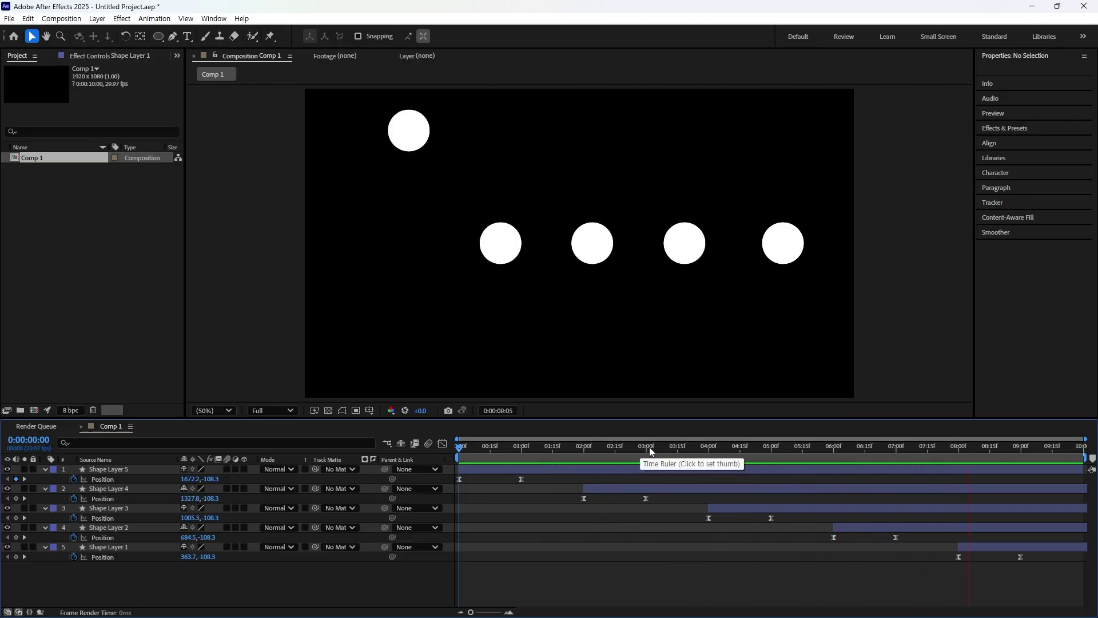
click(611, 448)
drag(594, 454, 576, 464)
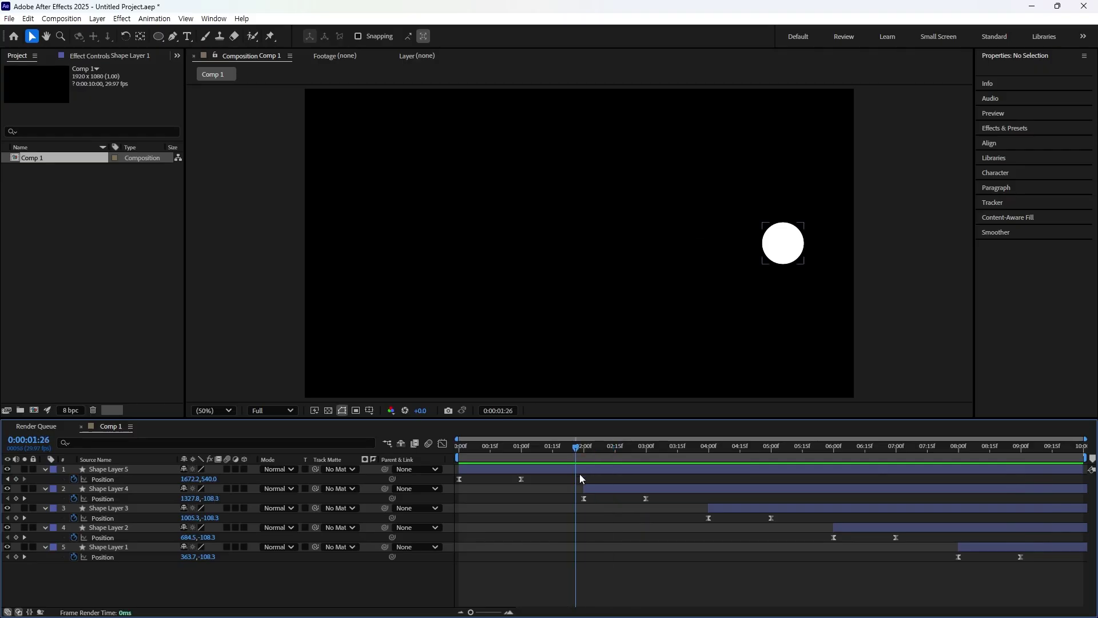
key(ctrl+z)
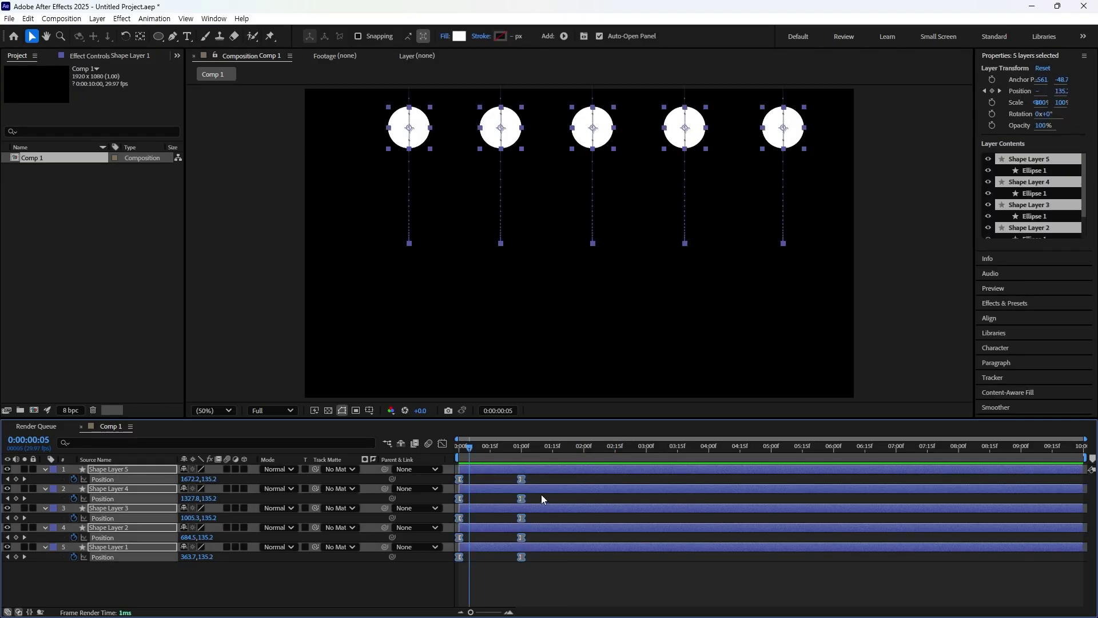
Run the distribute_layers script file on the five selected layers with a time interval of 0.1 seconds.
click(9, 19)
mouse_move(58, 337)
click(261, 18)
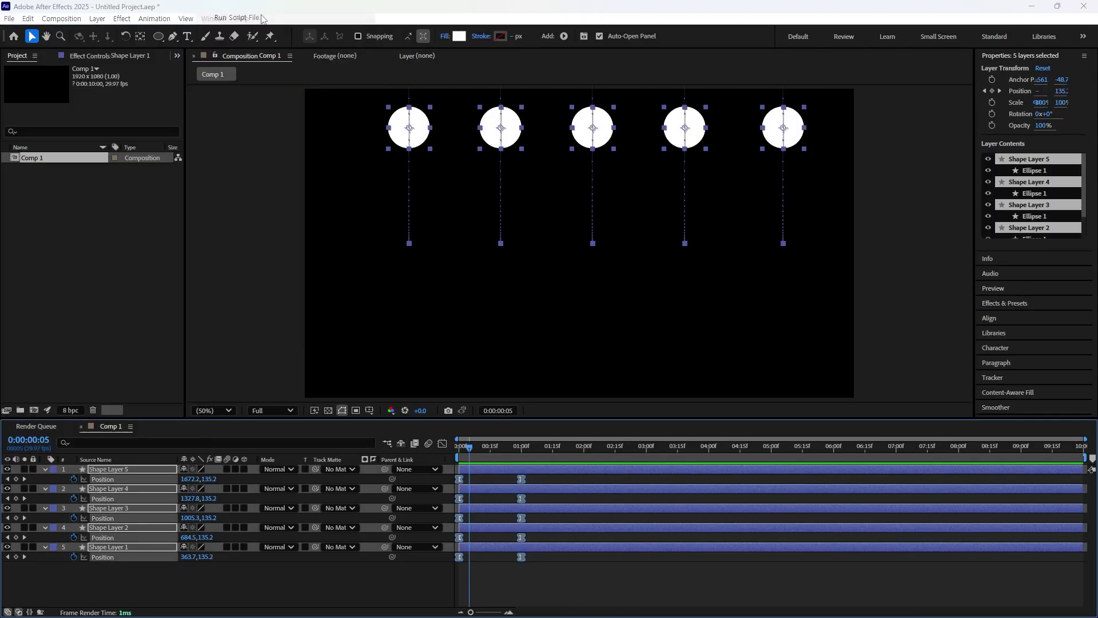
double_click(196, 118)
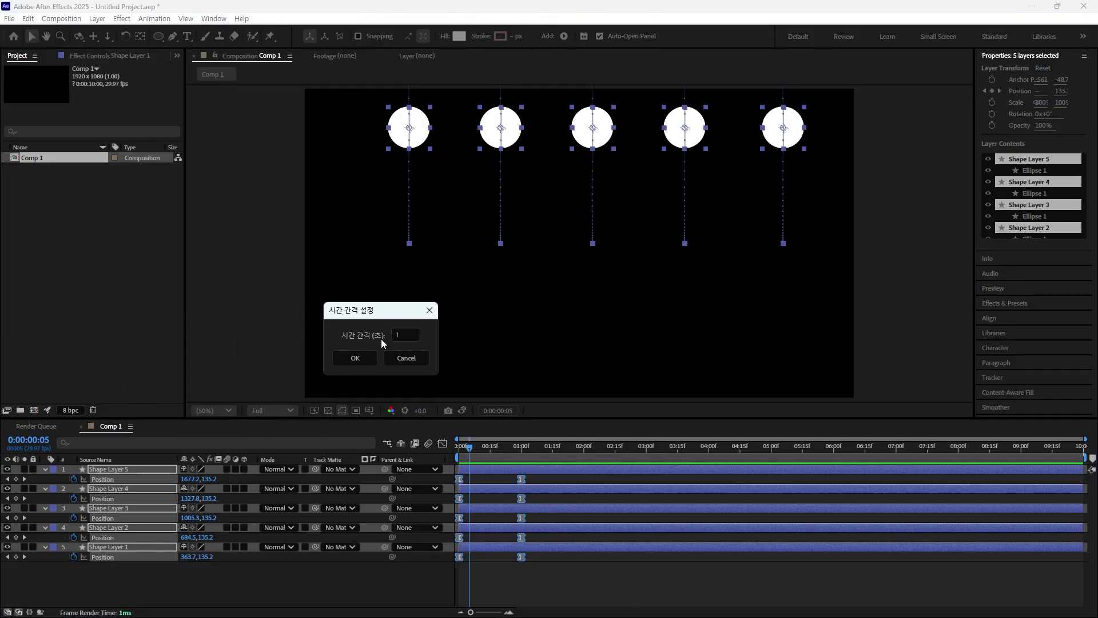
click(412, 334)
key(BackSpace)
text(0.)
click(354, 359)
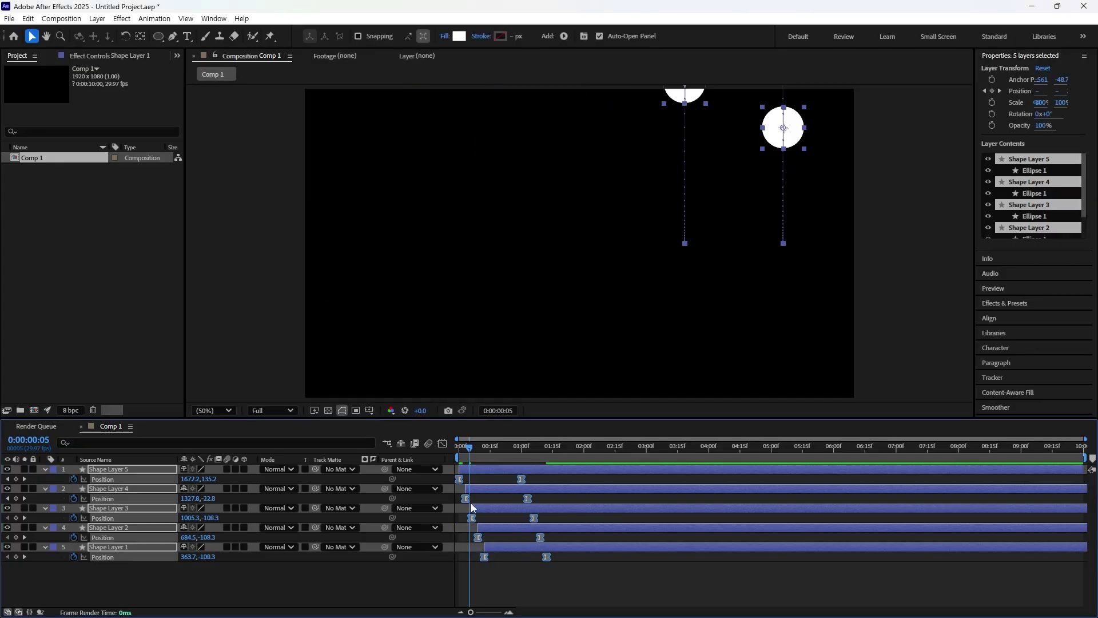
Inspect the 0.1-second layer offsets in the timeline, preview the animation, and undo the distribution.
key(equal)
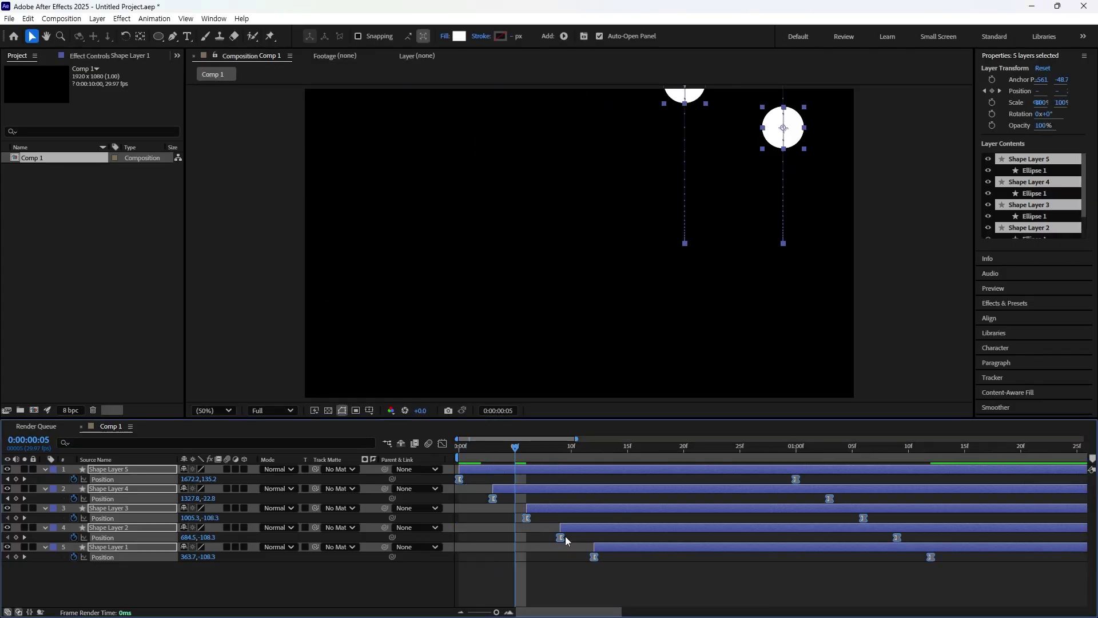
key(space)
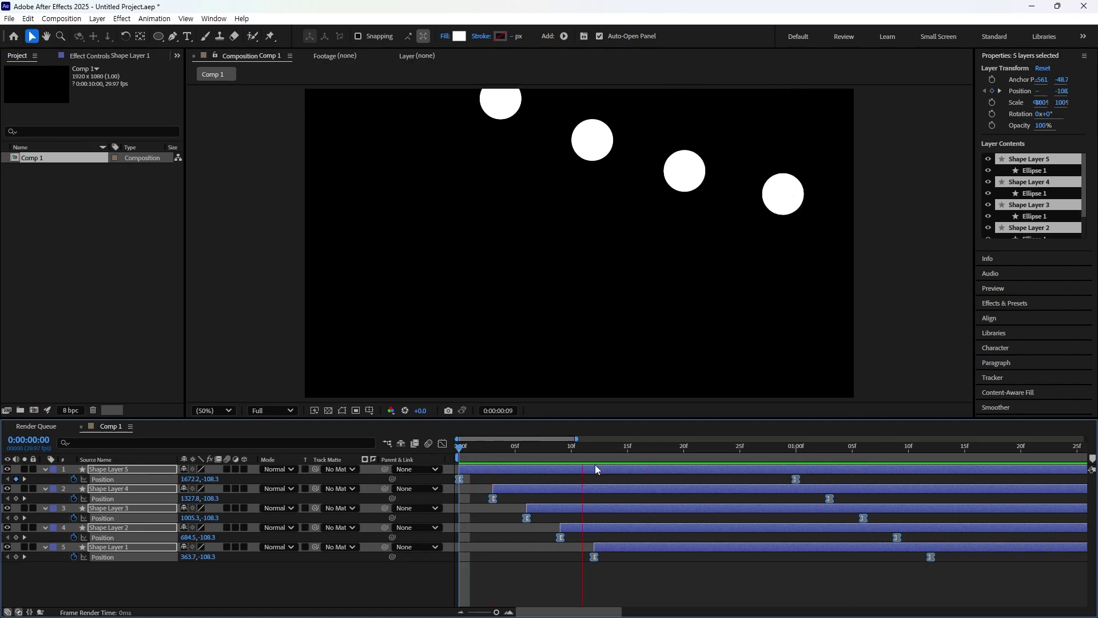
key(minus)
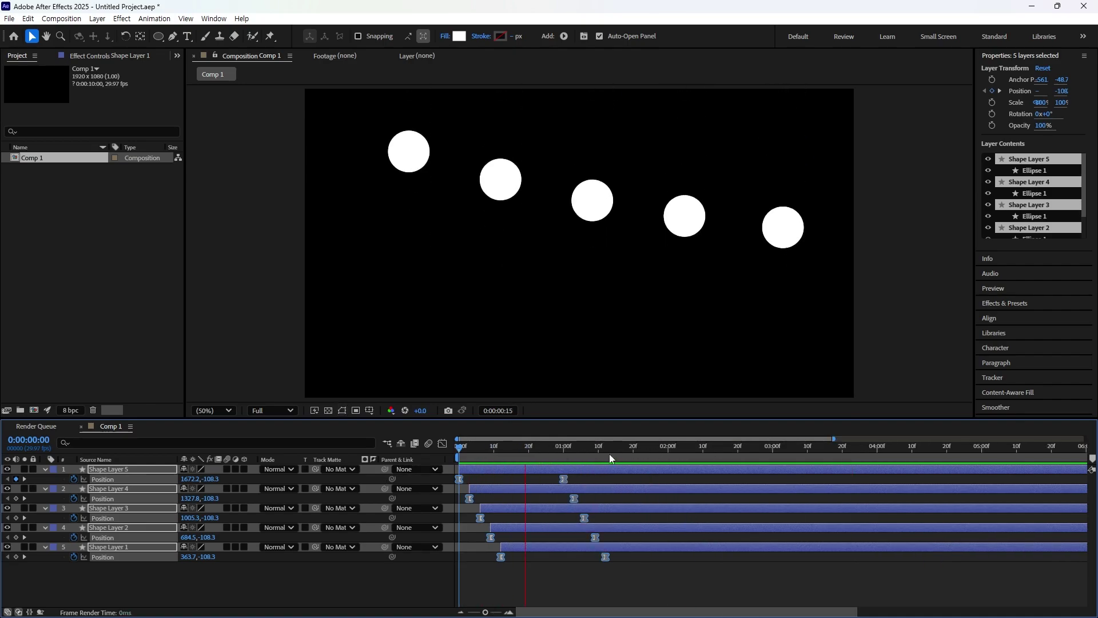
key(space)
key(ctrl+z)
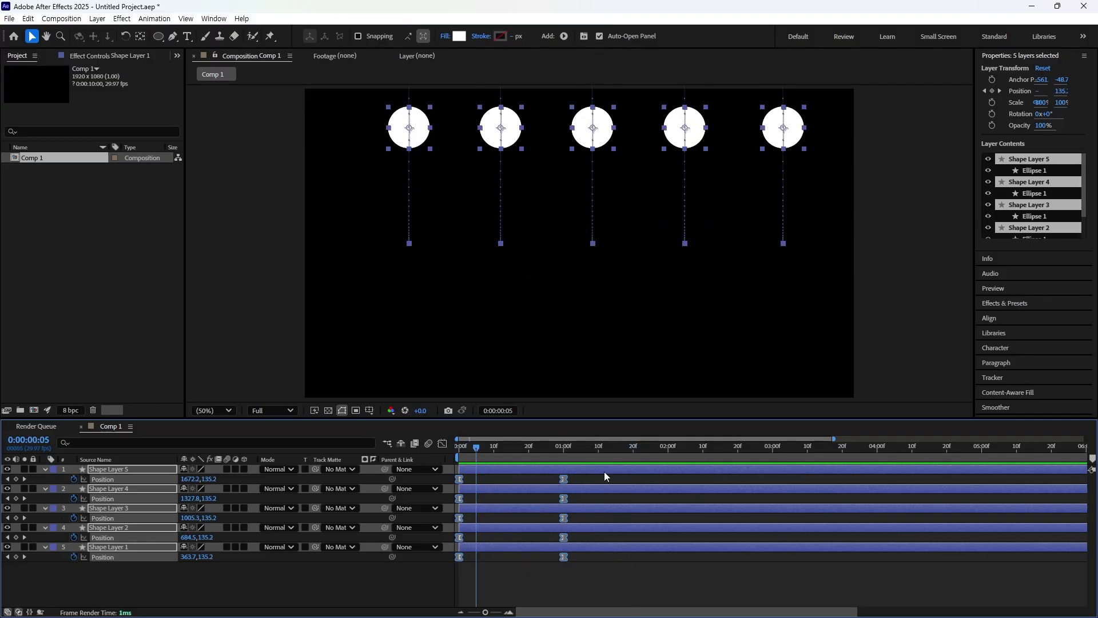
Switch to the ChatGPT conversation, review the prompt requesting the interval in frames instead of seconds, and return to After Effects.
key(alt+Tab)
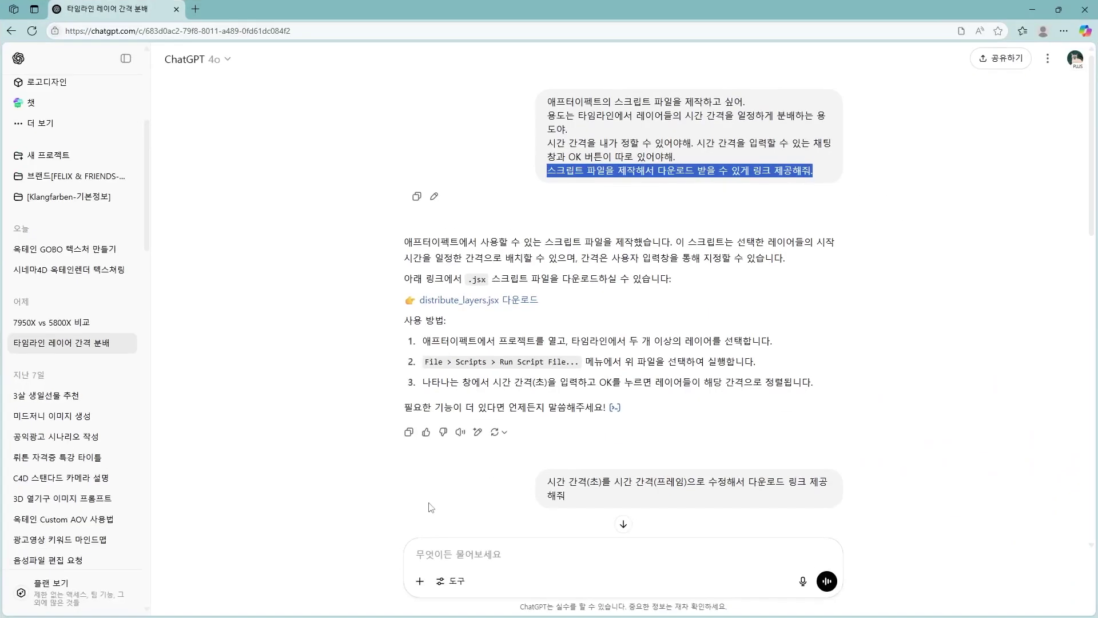
scroll(661, 320, down, 3)
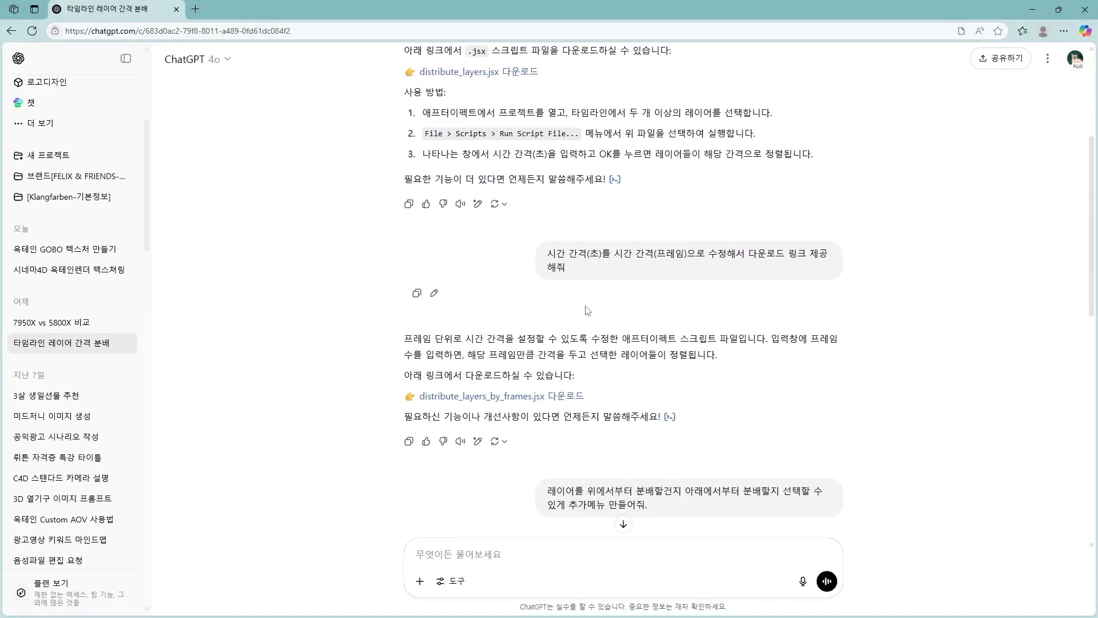
drag(551, 303, 592, 328)
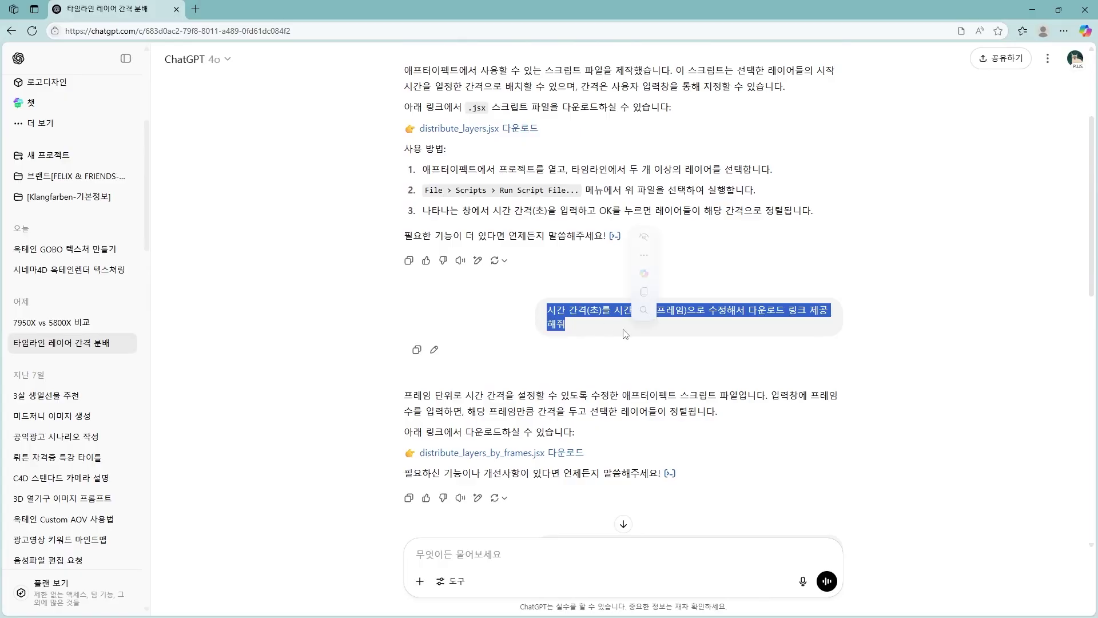
click(589, 328)
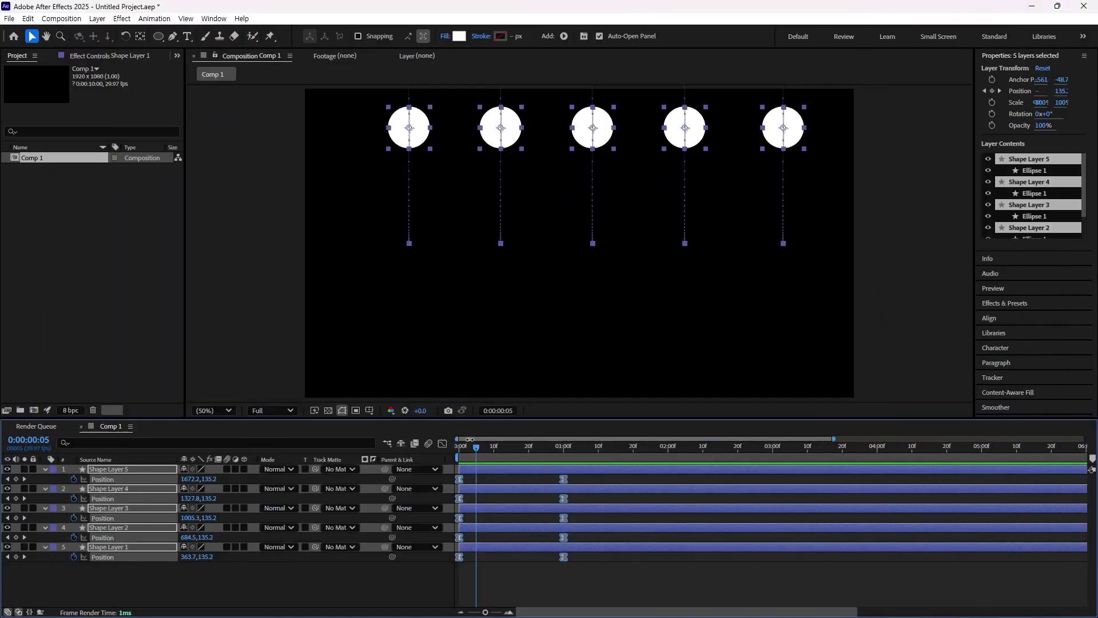
click(1032, 10)
Run the distribute_layers_by_frames script file on the five selected layers with a frame interval of 15.
click(13, 18)
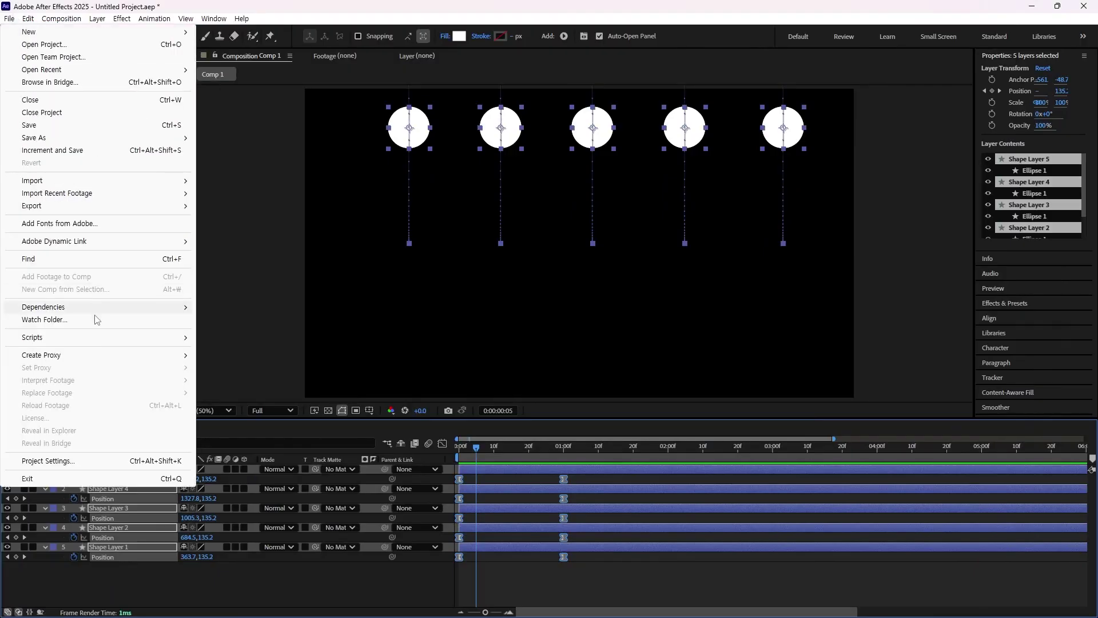
mouse_move(80, 337)
click(280, 32)
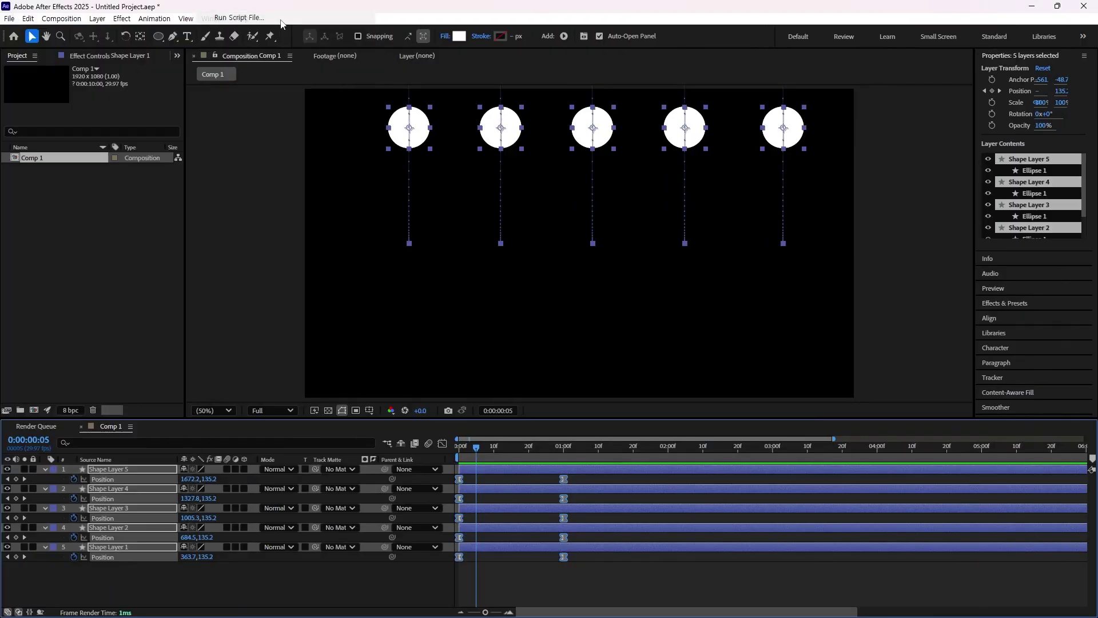
click(179, 133)
double_click(179, 134)
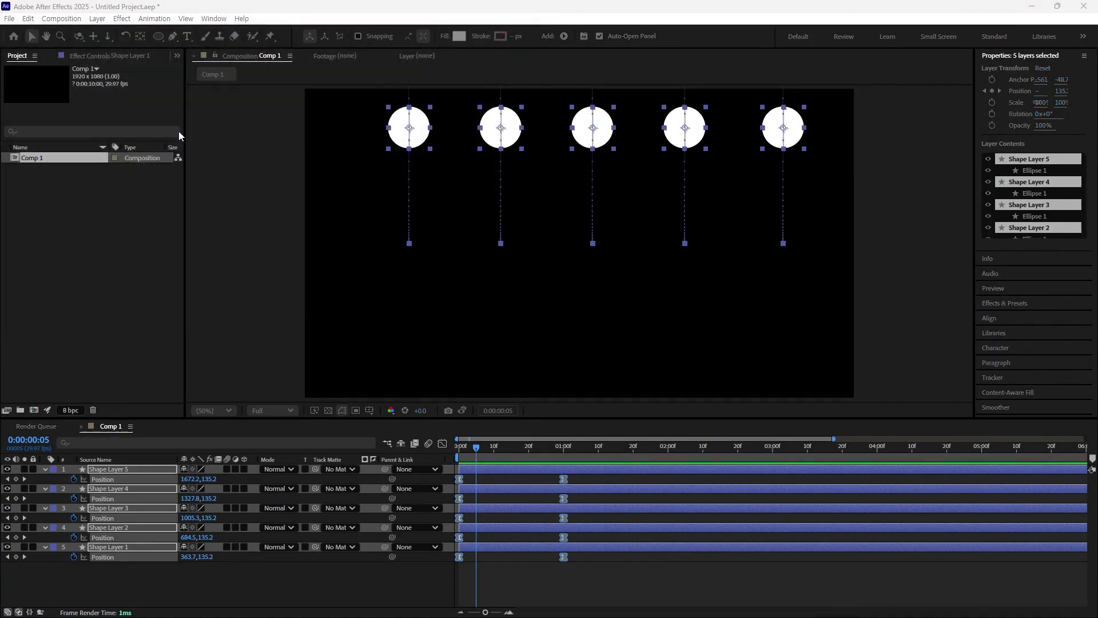
drag(157, 328, 448, 298)
click(477, 322)
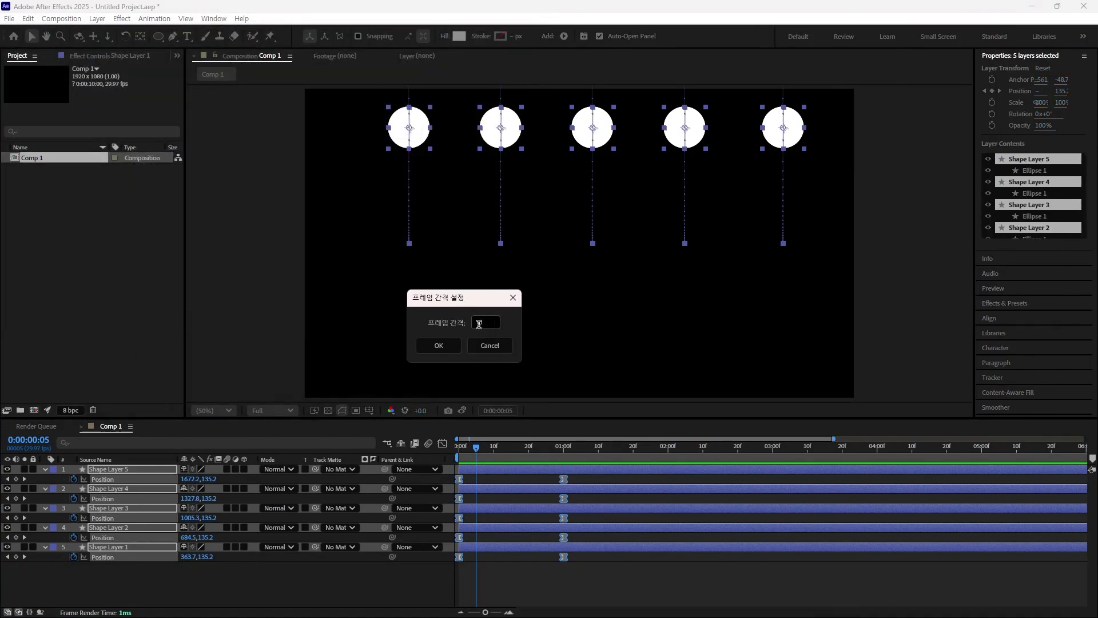
text(15)
click(441, 342)
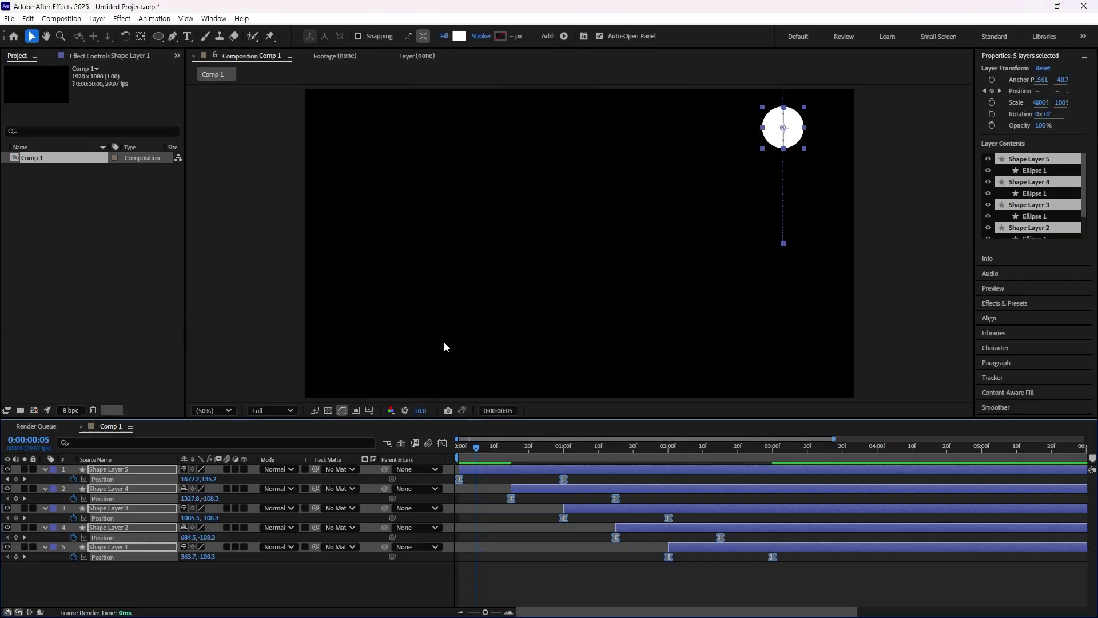
Preview the 15-frame stagger from the start of the composition, and undo the distribution.
click(469, 450)
key(Home)
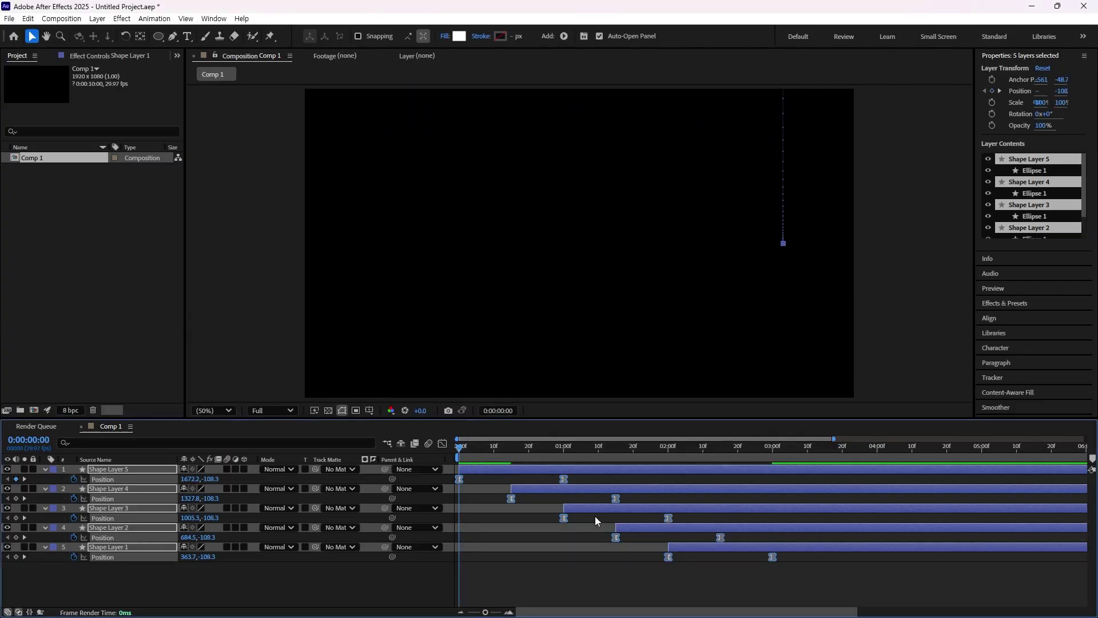
key(space)
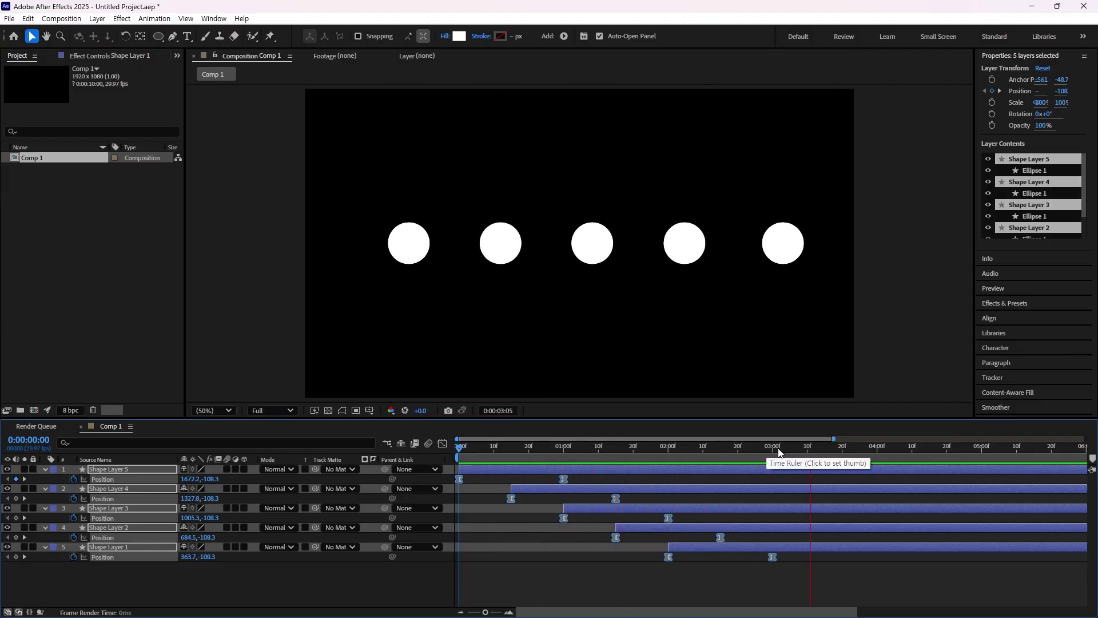
key(space)
key(space)
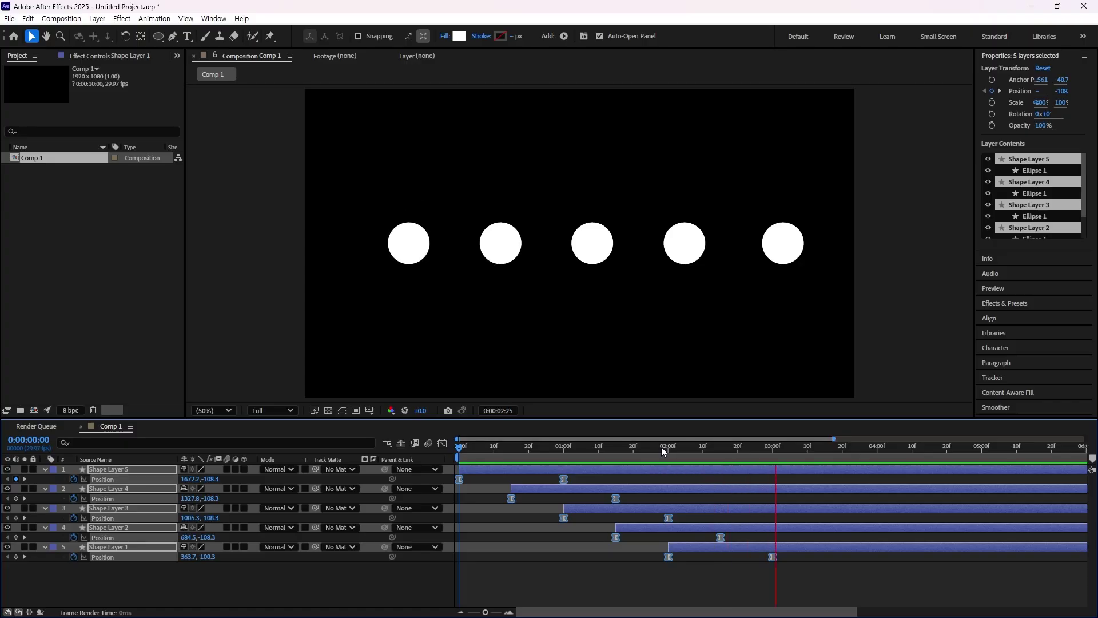
key(space)
key(ctrl+z)
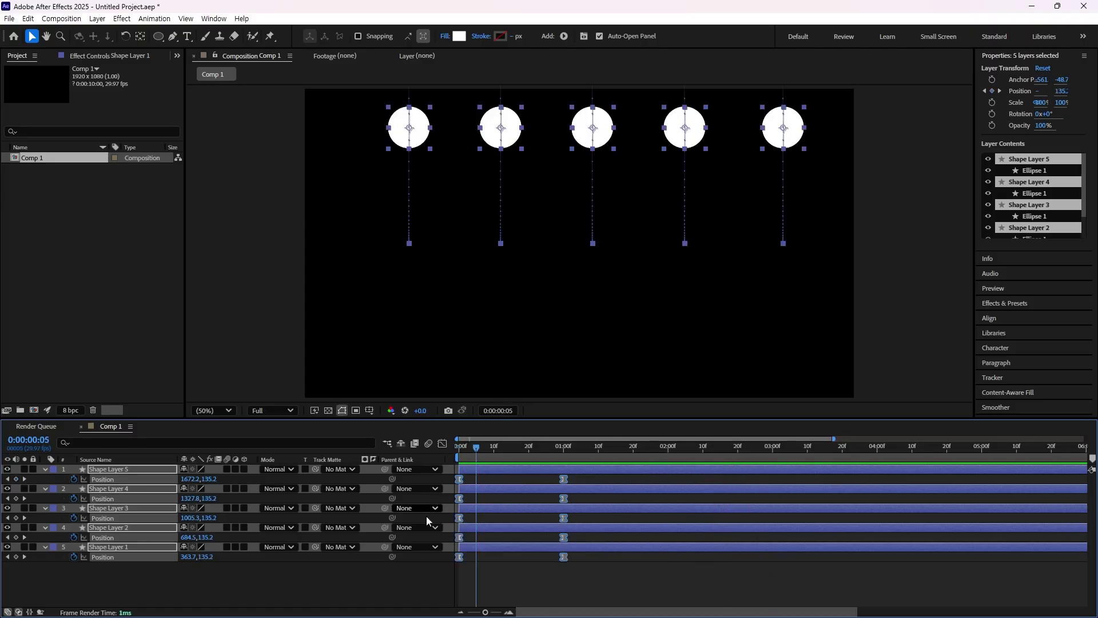
Reselect all five shape layers and run the distribute_layers_by_frames script file with a frame interval of 10.
click(145, 578)
click(143, 547)
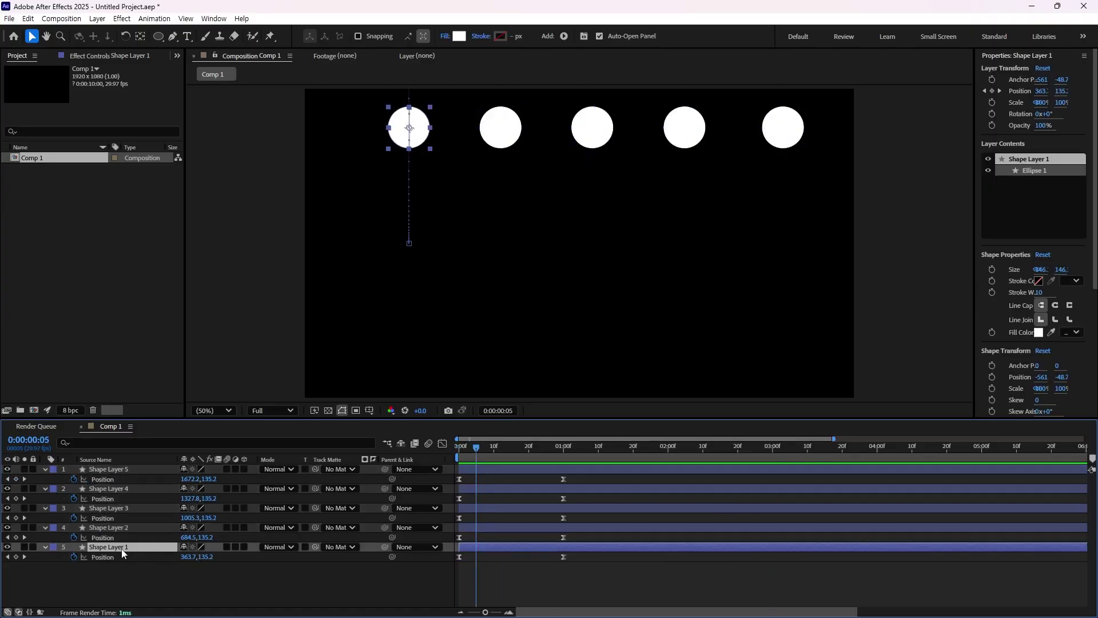
click(135, 469)
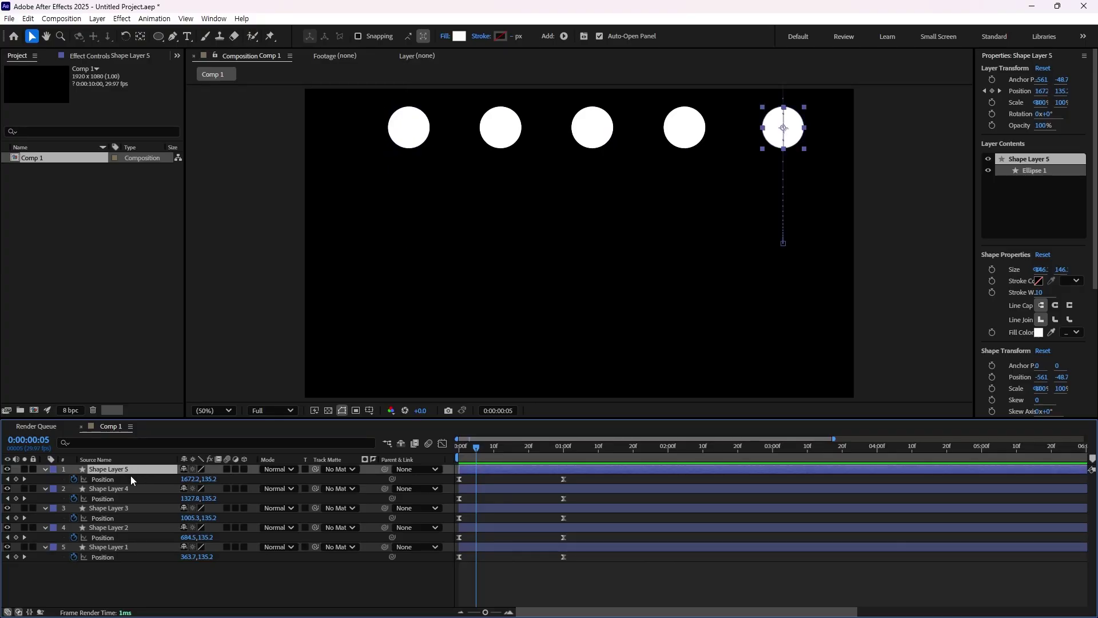
drag(239, 593, 161, 466)
click(9, 18)
mouse_move(114, 337)
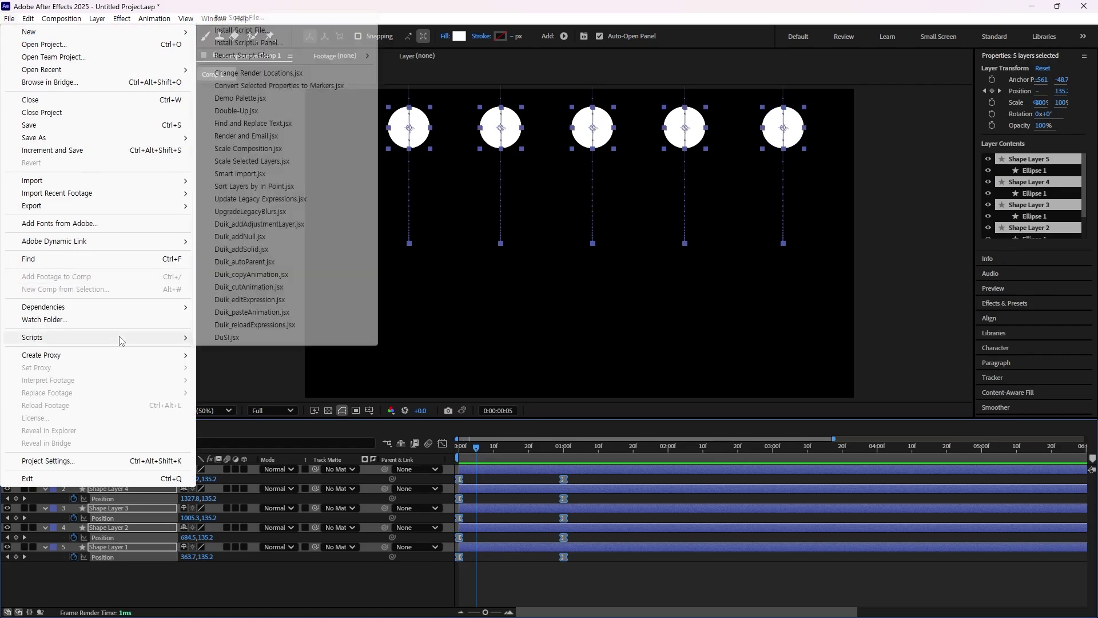
click(260, 23)
double_click(174, 142)
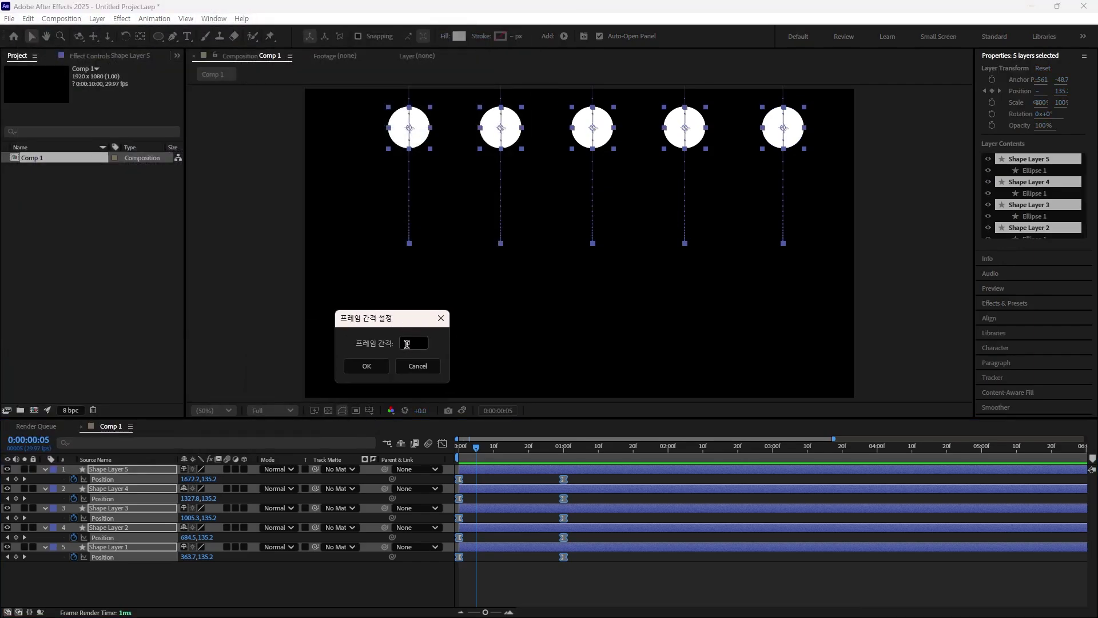
click(366, 366)
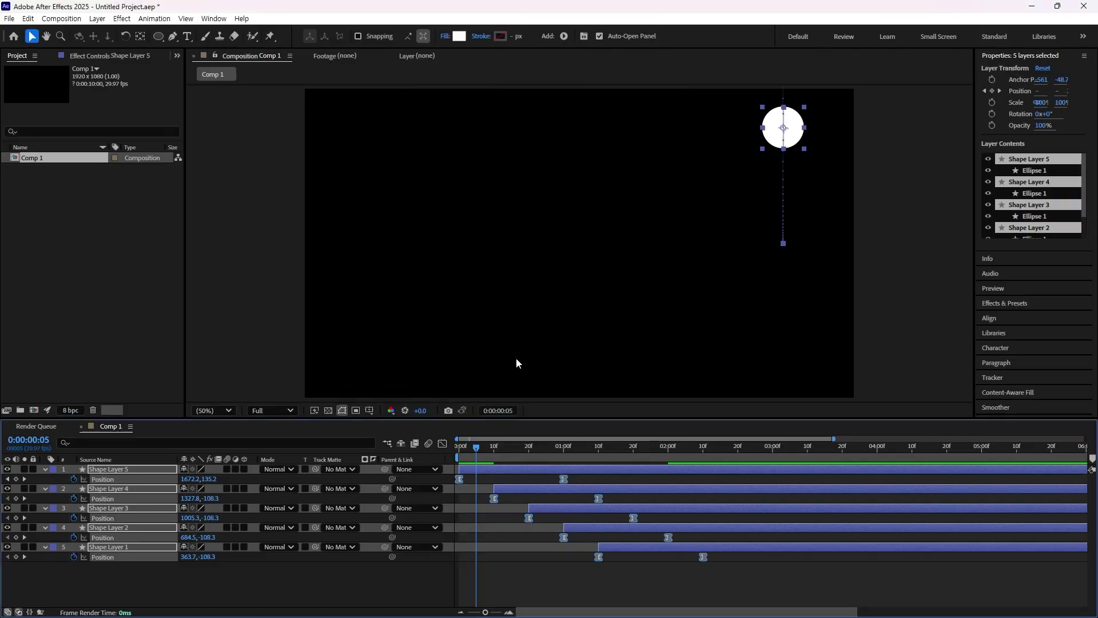
Preview the 10-frame stagger from the first frame, and undo the distribution.
drag(465, 451, 447, 458)
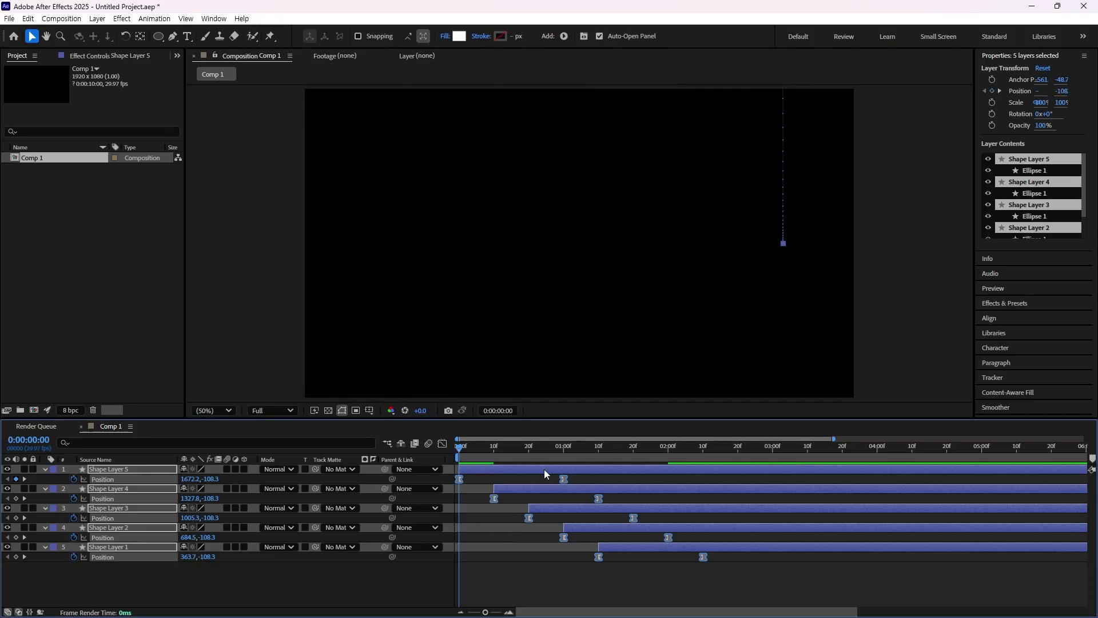
key(space)
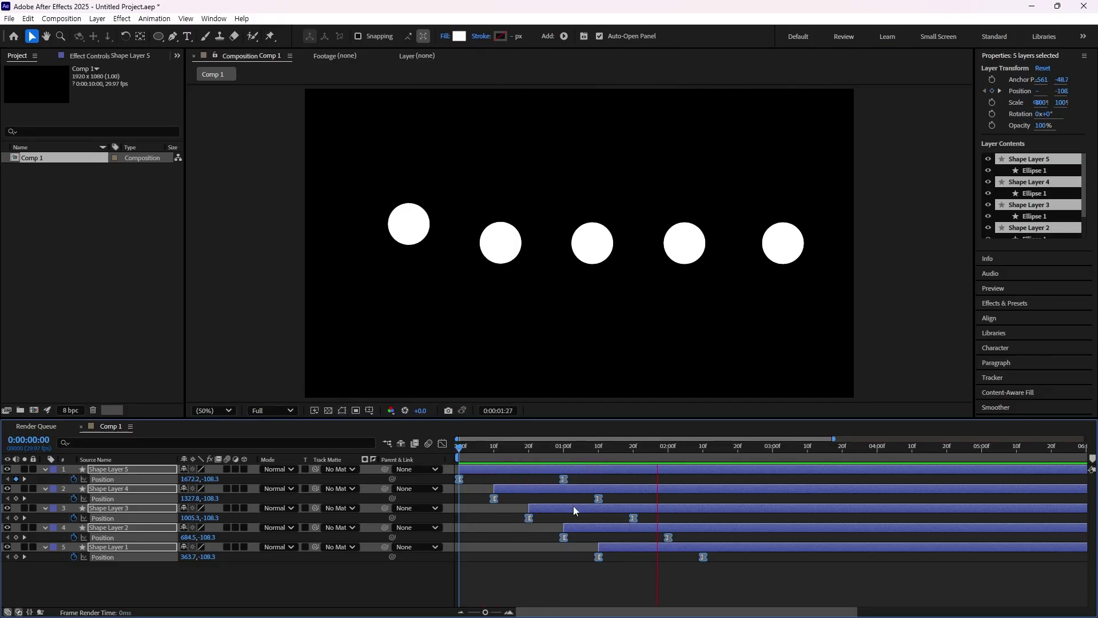
key(space)
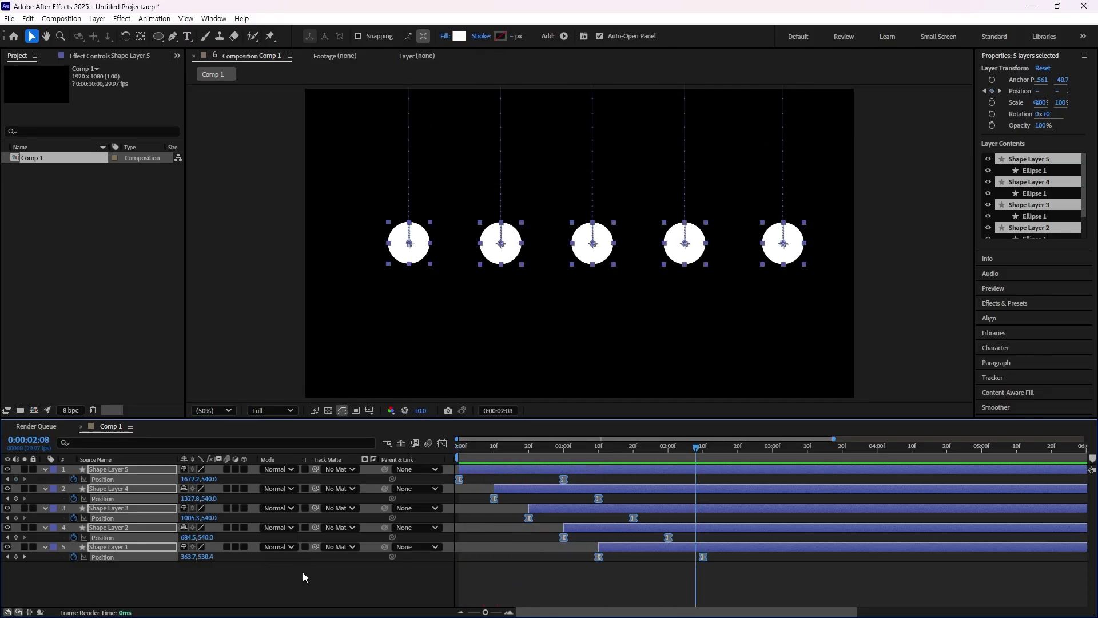
key(ctrl+z)
Switch to the ChatGPT conversation and view the prompt requesting a choice between top-down and bottom-up layer distribution.
key(alt+Tab)
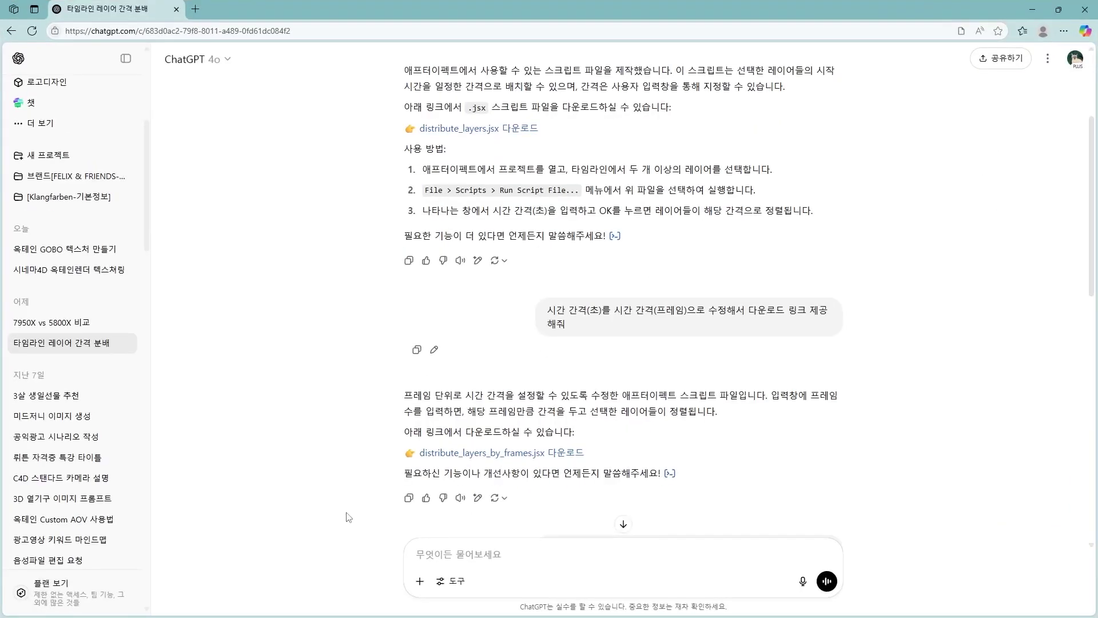
scroll(638, 346, down, 3)
scroll(639, 346, down, 3)
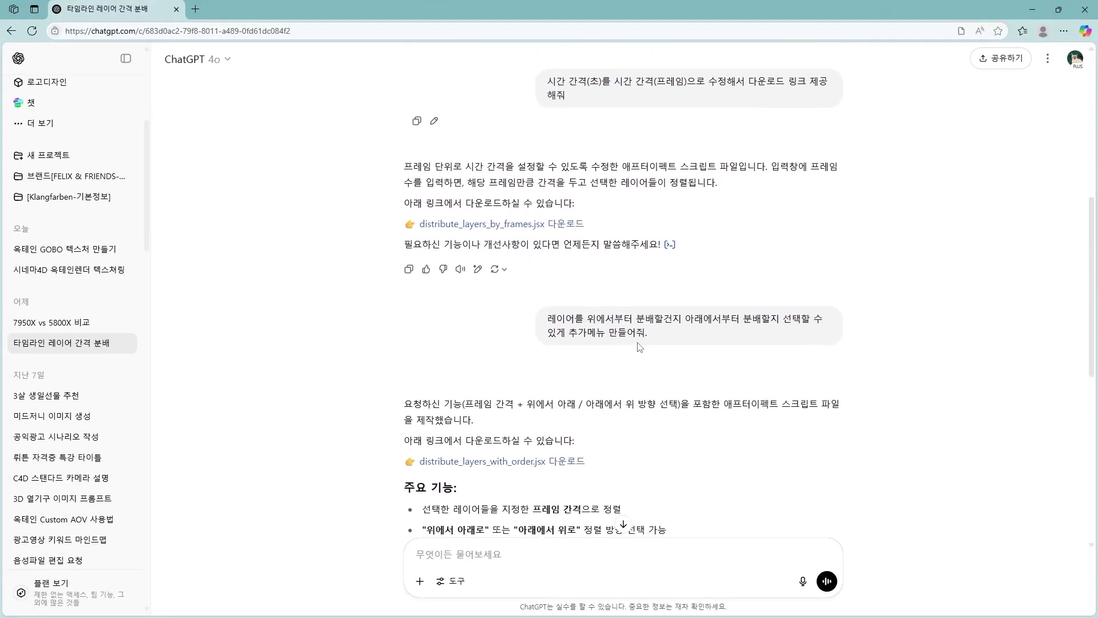
Highlight the ChatGPT prompt about distribution order, return to After Effects and run the distribute_layers_with_order script file on the selected layers.
drag(553, 202, 765, 219)
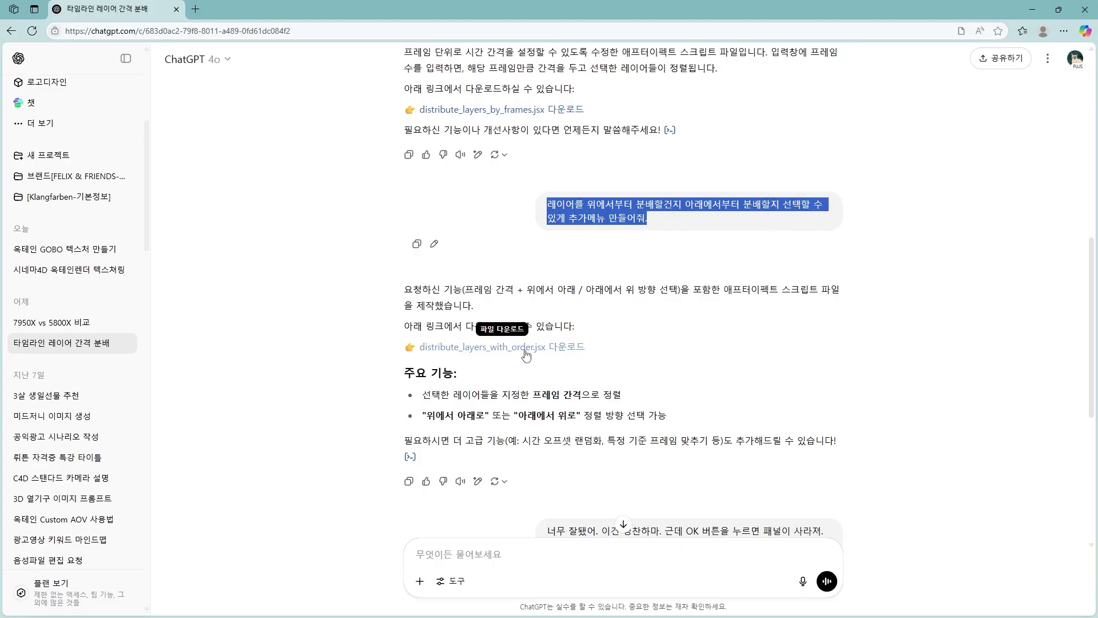
click(1032, 9)
click(30, 17)
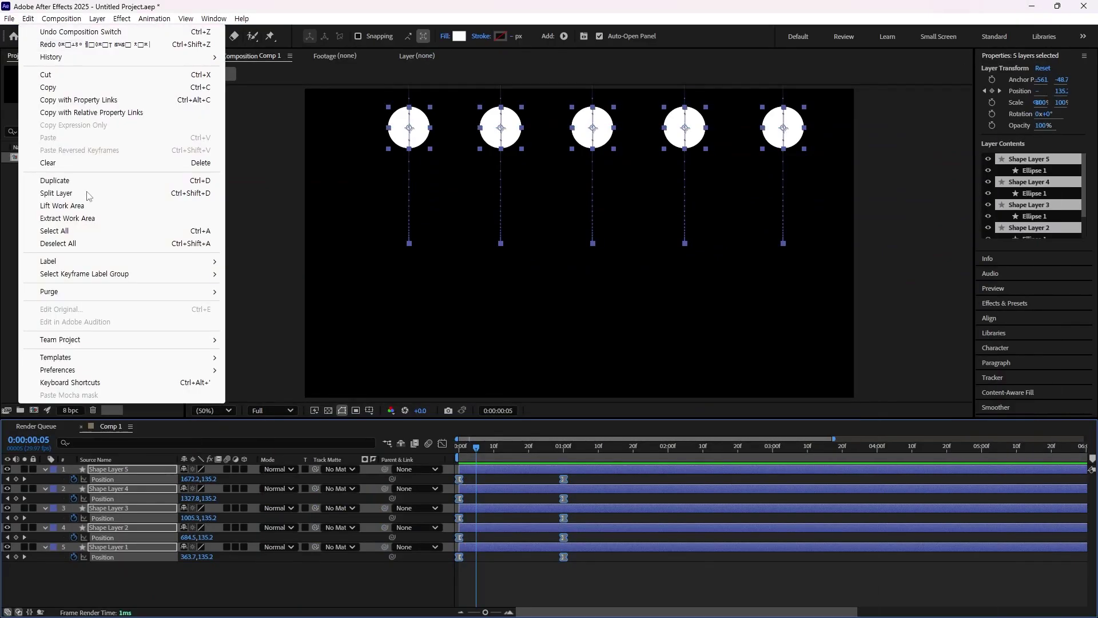
mouse_move(10, 18)
mouse_move(125, 309)
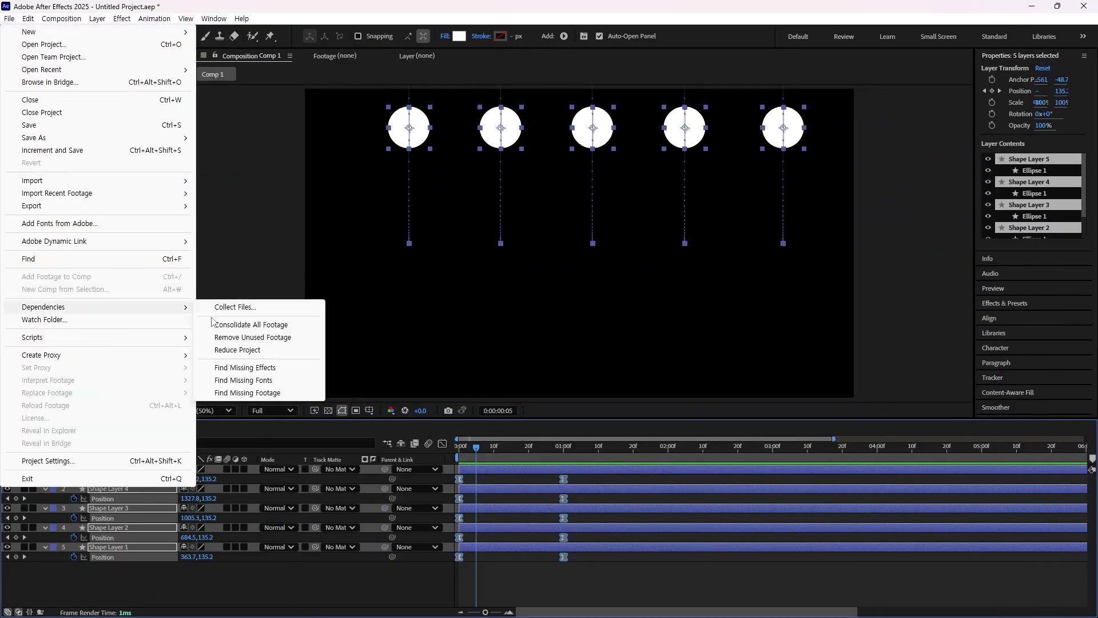
mouse_move(172, 341)
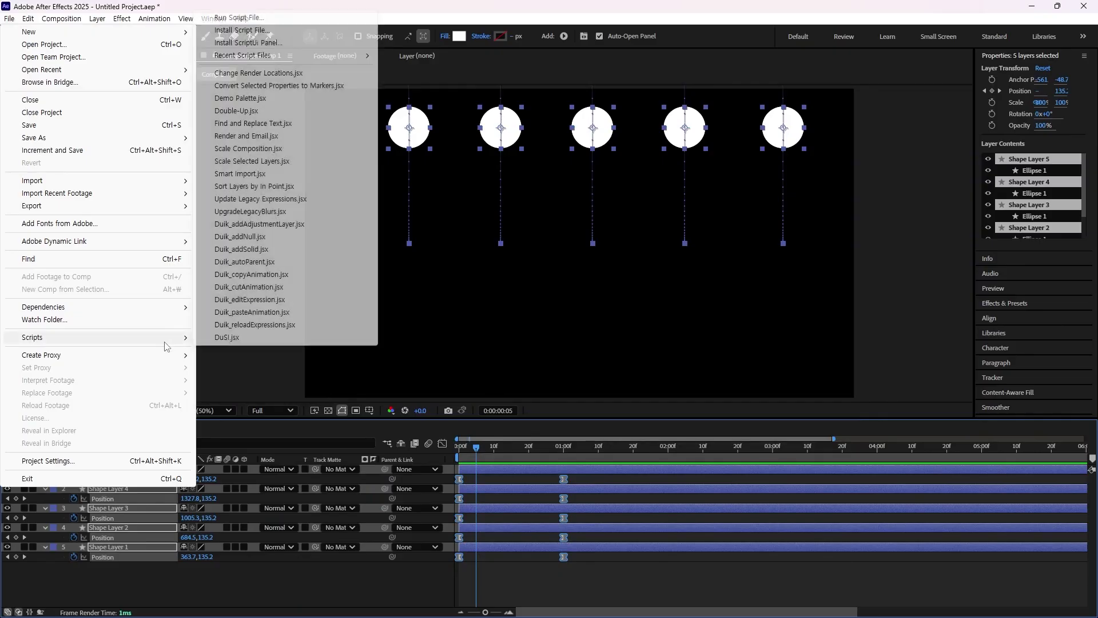
click(298, 19)
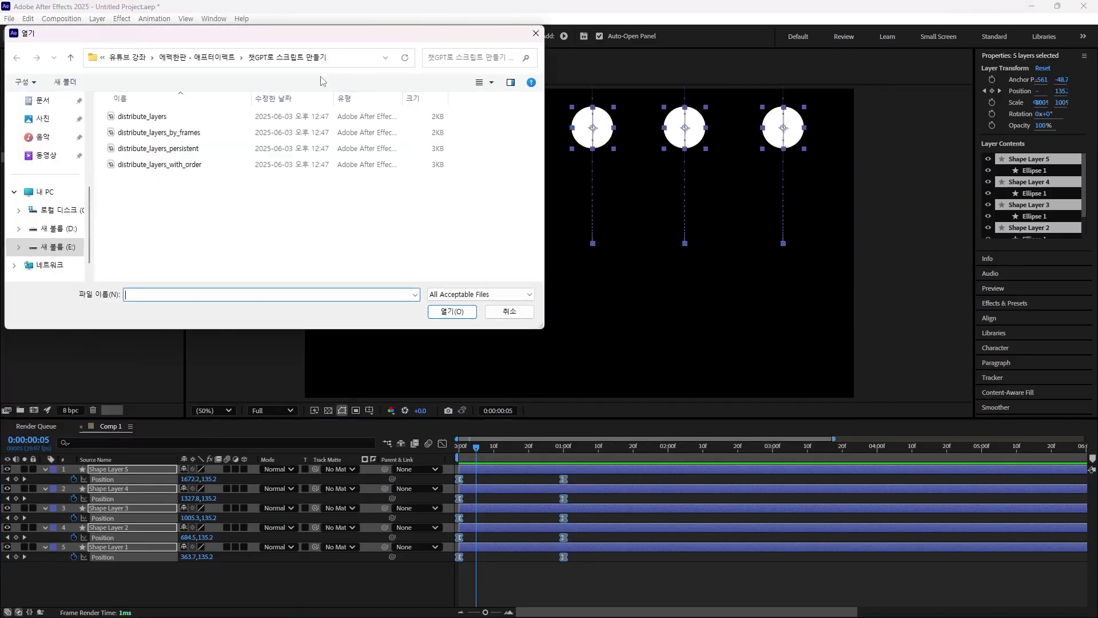
double_click(215, 149)
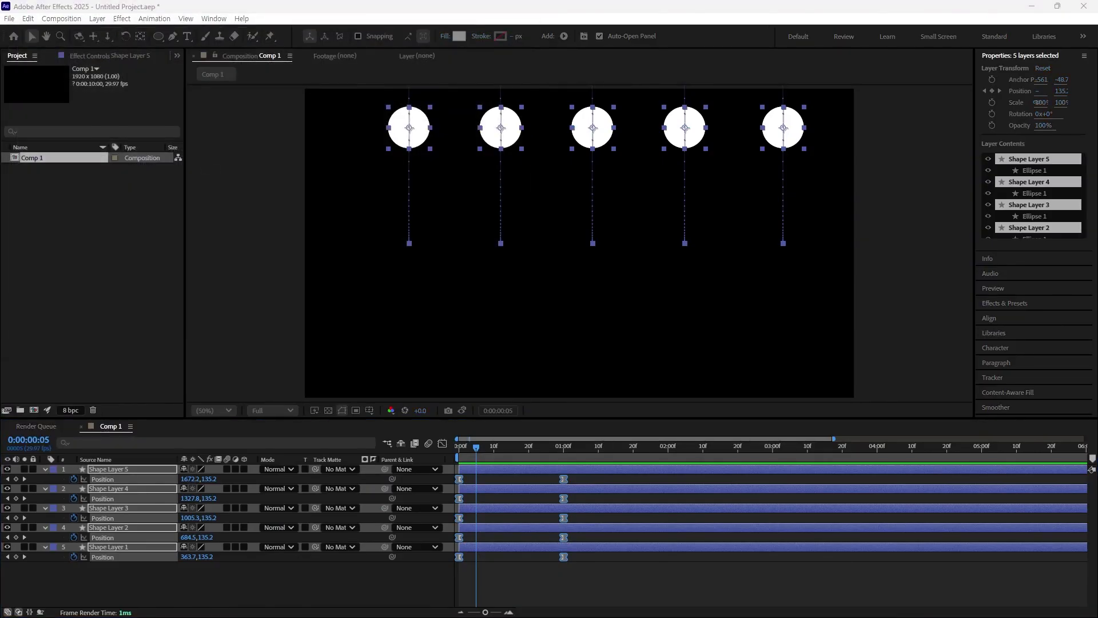
Distribute the five layers from bottom to top (아래에서 위로) at a frame interval of 10, and deselect them.
click(379, 360)
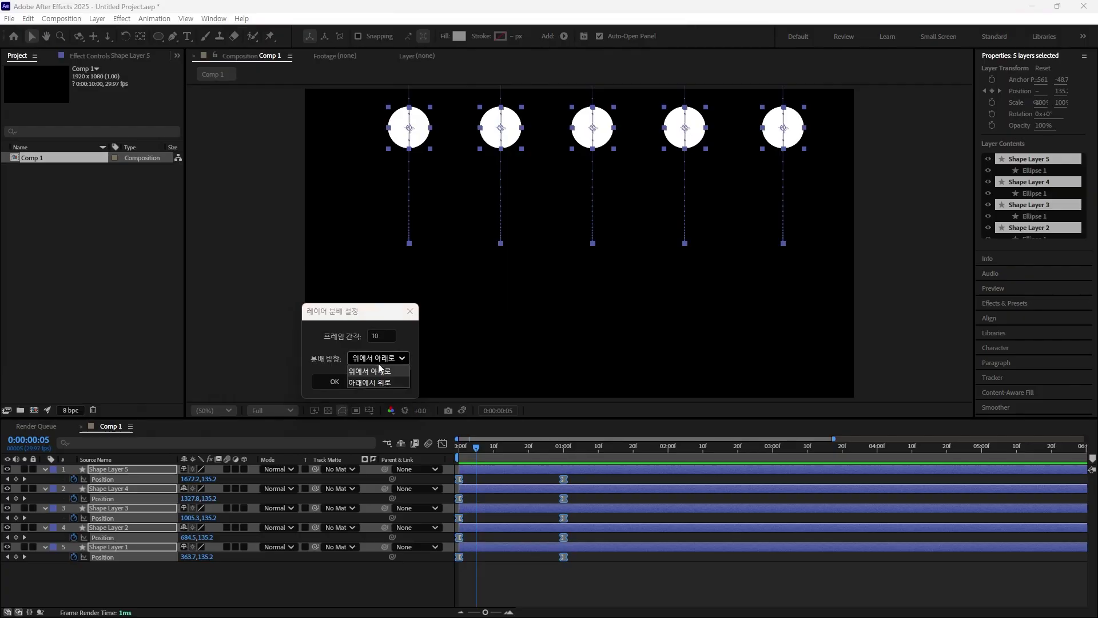
click(373, 383)
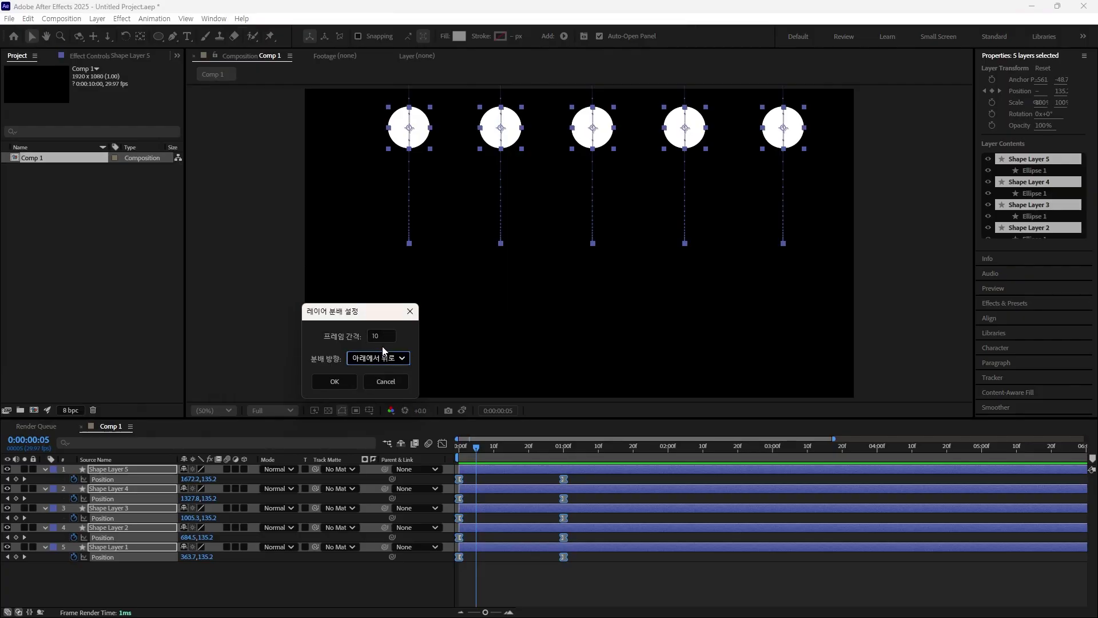
click(336, 382)
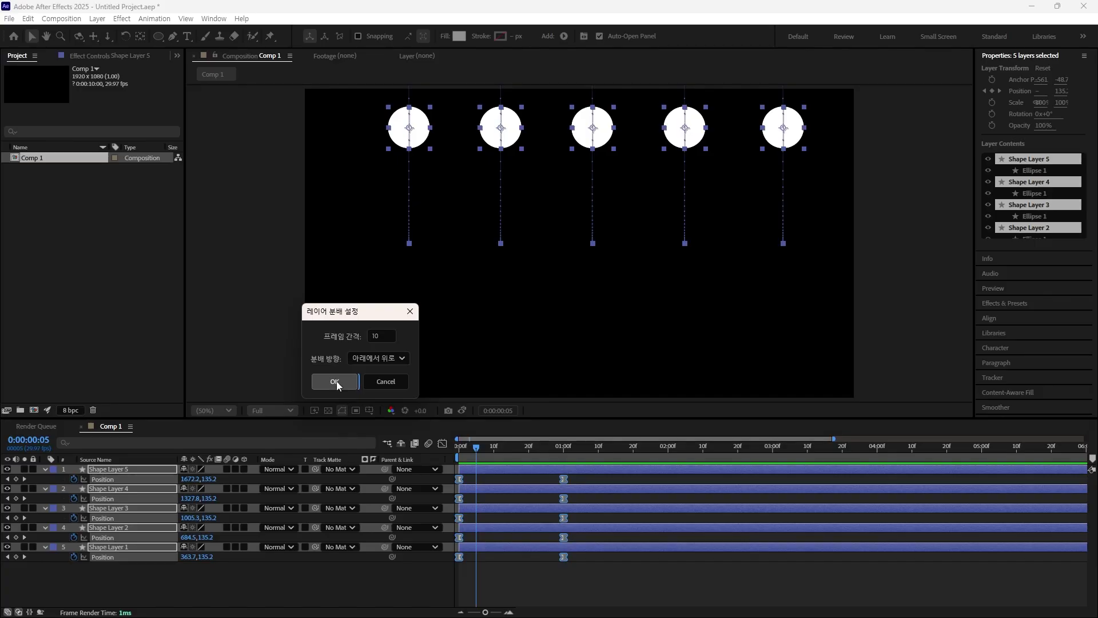
click(336, 382)
click(505, 519)
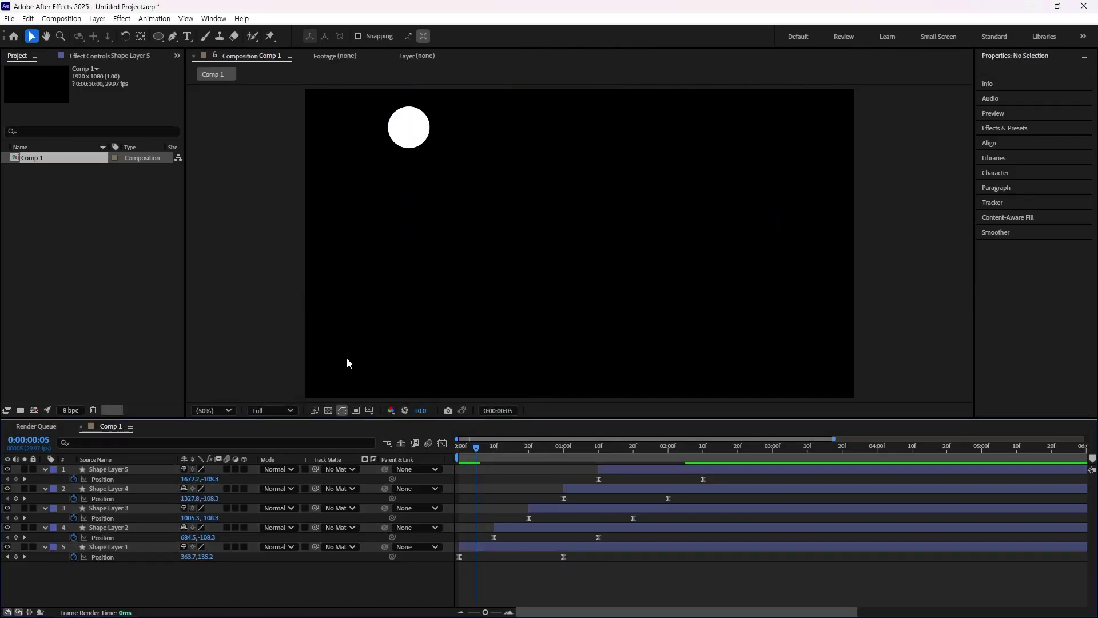
Switch to ChatGPT, examine the prompt about keeping the panel open and the distribute_layers_persistent.jsx reply, and return to After Effects.
key(alt+Tab)
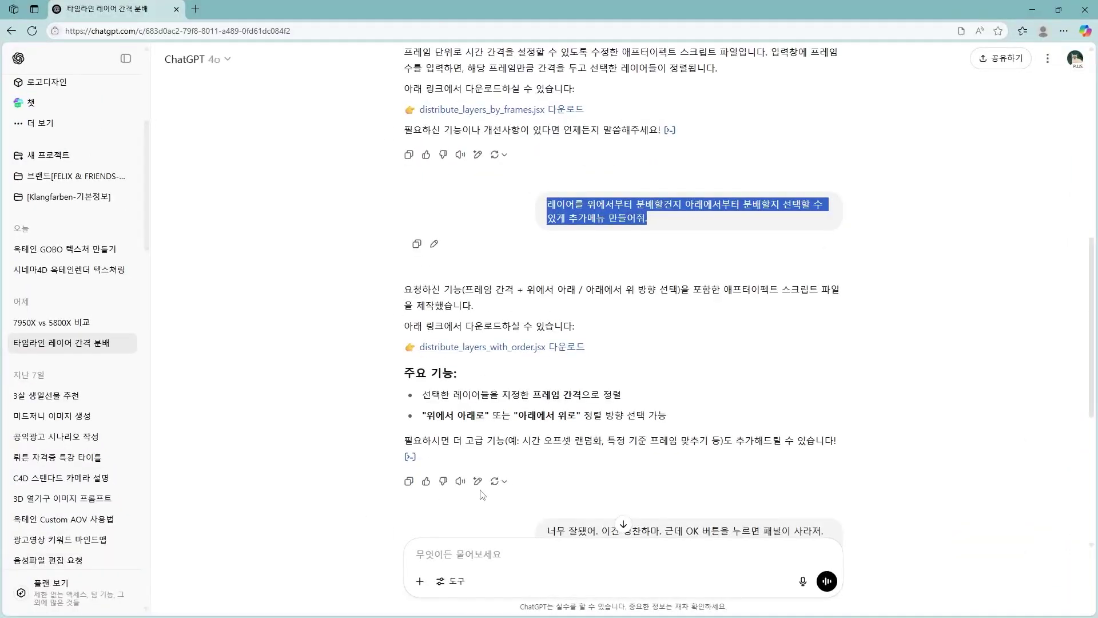
scroll(543, 364, down, 4)
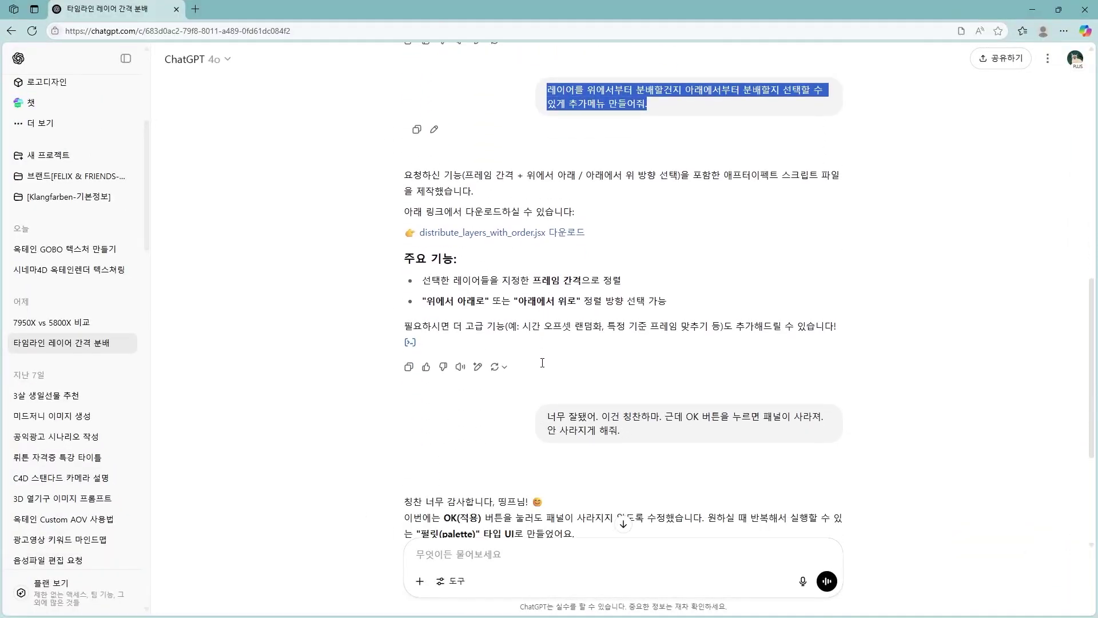
scroll(542, 366, down, 2)
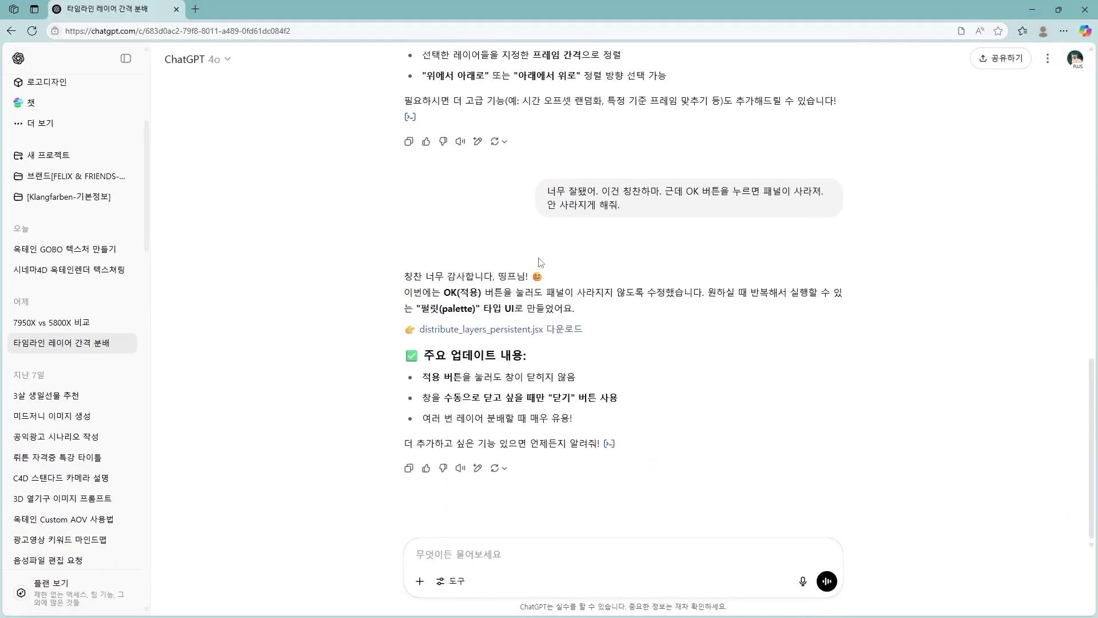
drag(543, 193, 826, 193)
drag(624, 205, 546, 207)
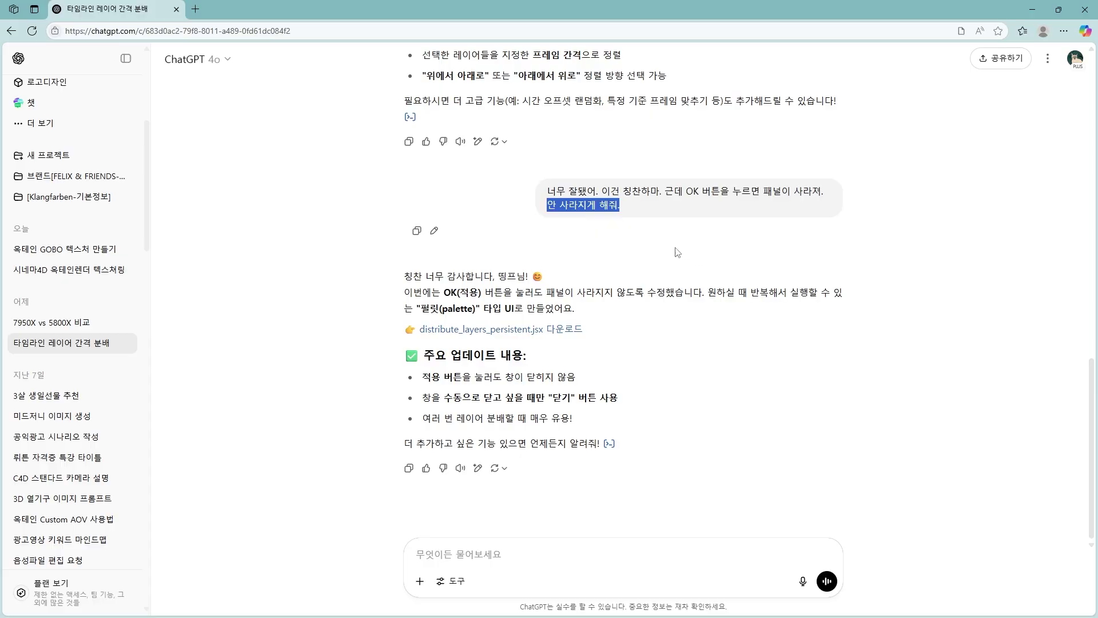
click(632, 206)
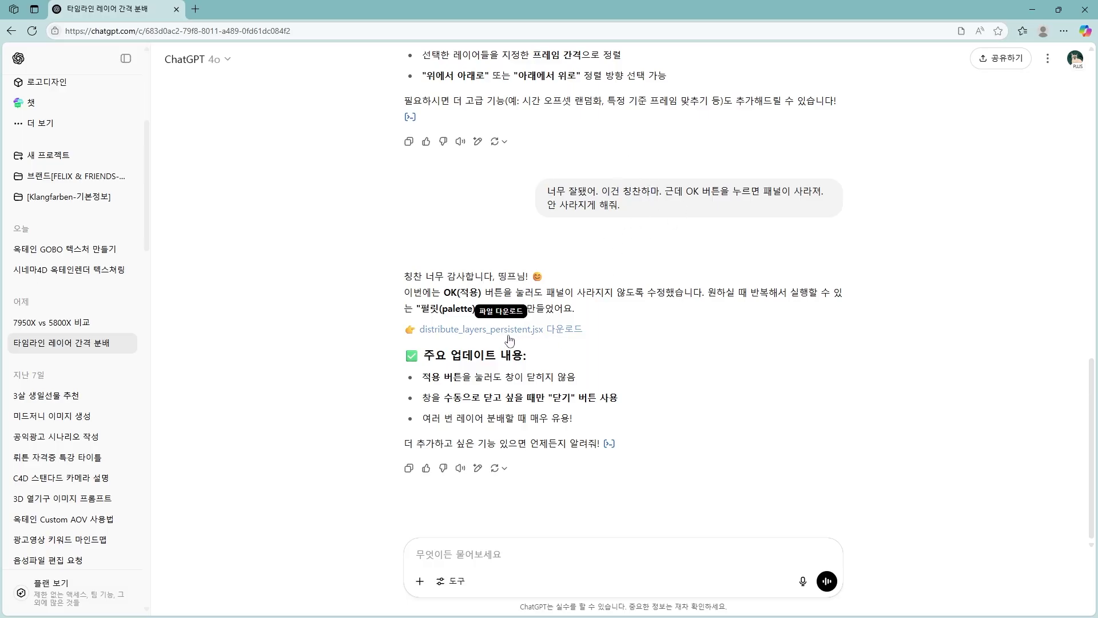
click(1031, 9)
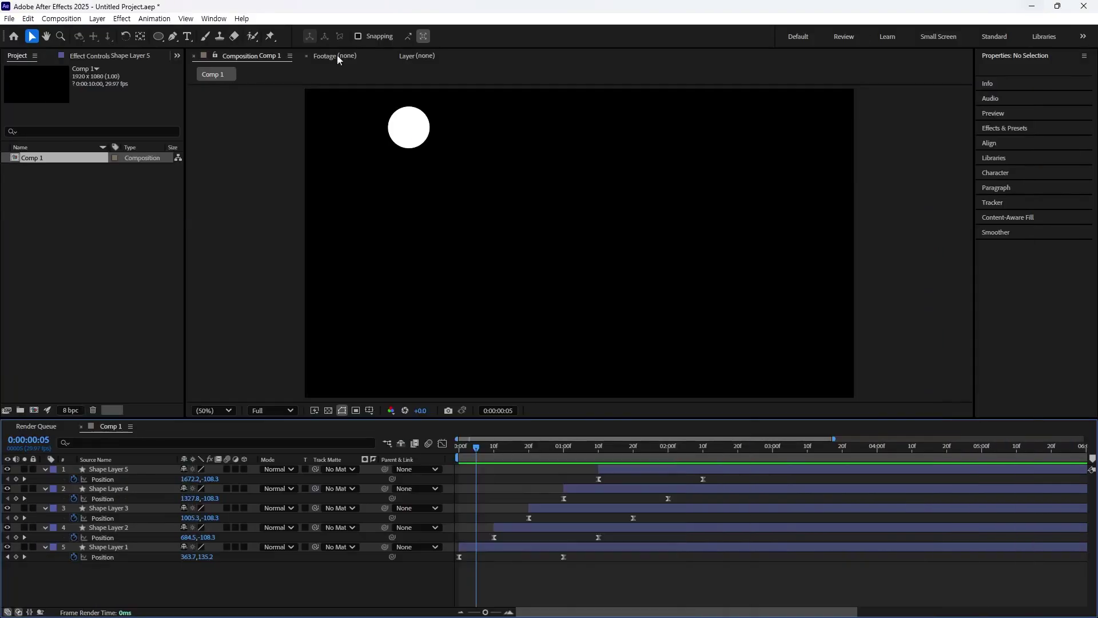
Try to run the distribute_layers_persistent script file with no layers selected, and dismiss the alert.
click(9, 18)
mouse_move(93, 336)
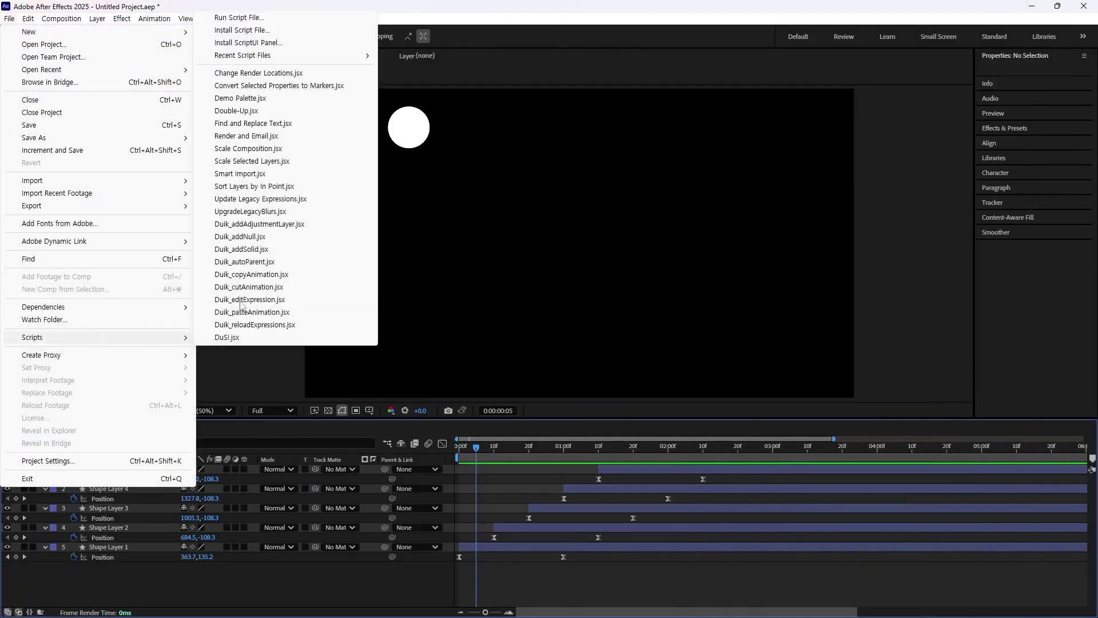
click(266, 20)
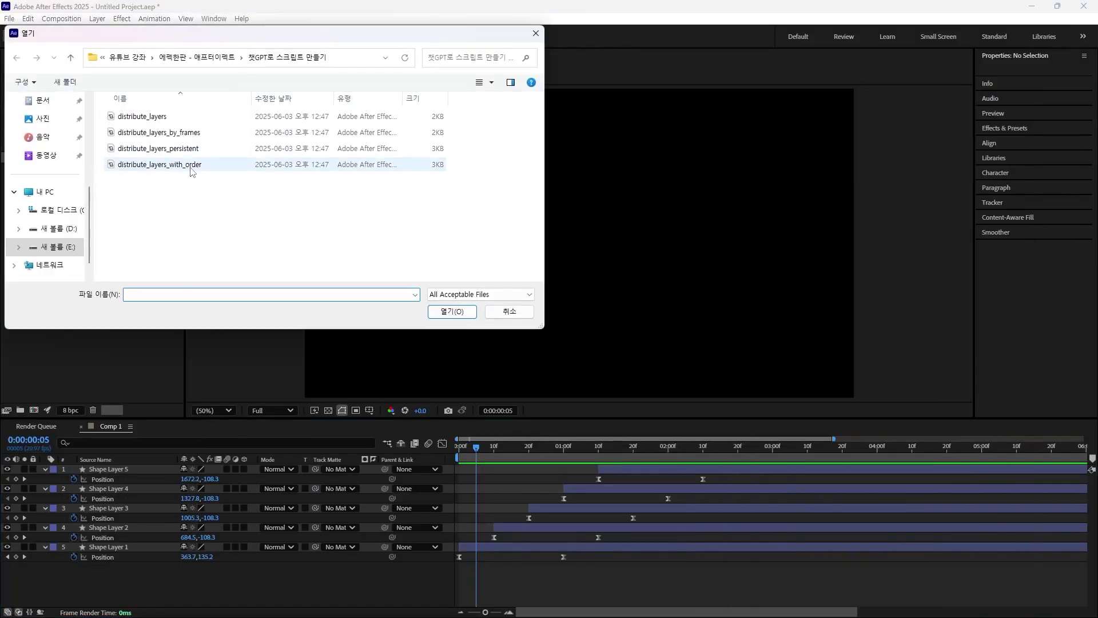
click(201, 148)
double_click(201, 149)
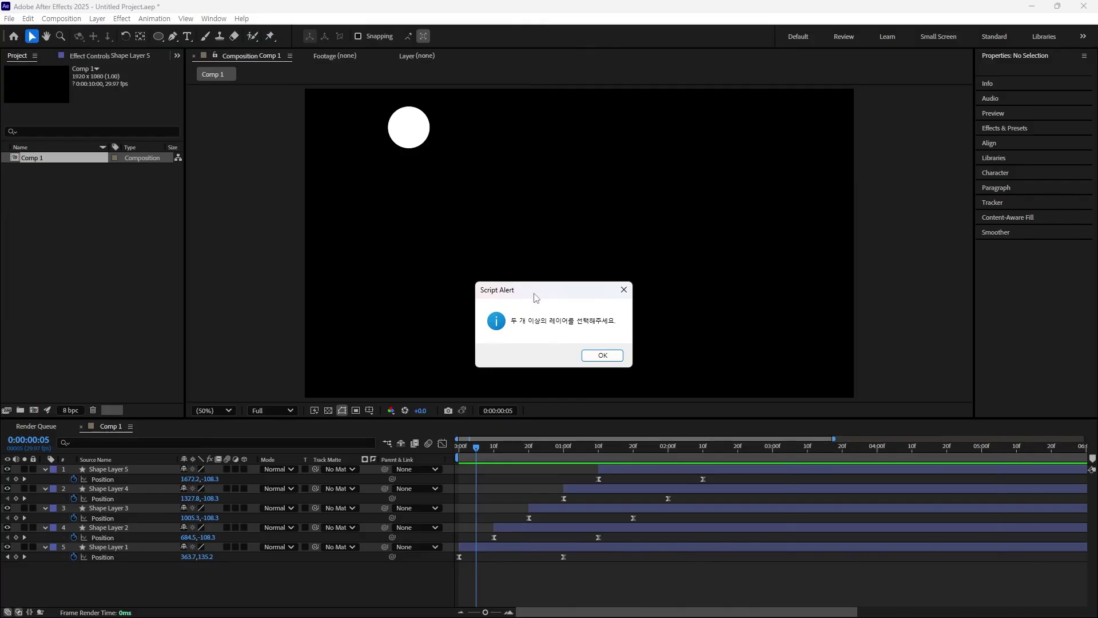
click(623, 289)
Select all five shape layers in the timeline and run the distribute_layers_persistent script file.
drag(263, 591, 121, 465)
click(10, 18)
mouse_move(160, 336)
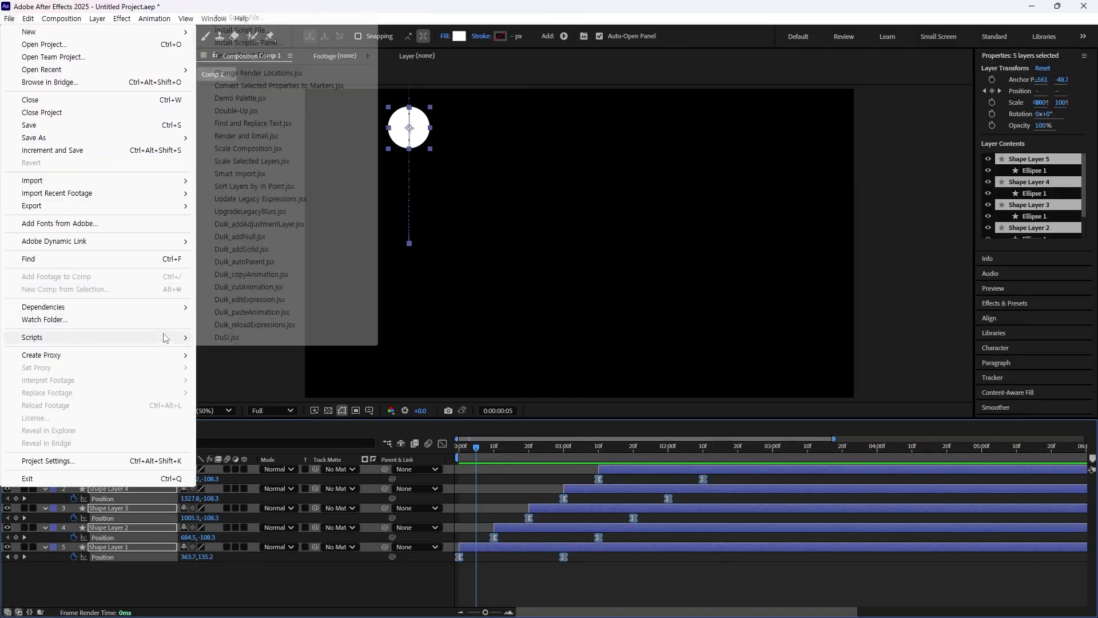
click(277, 18)
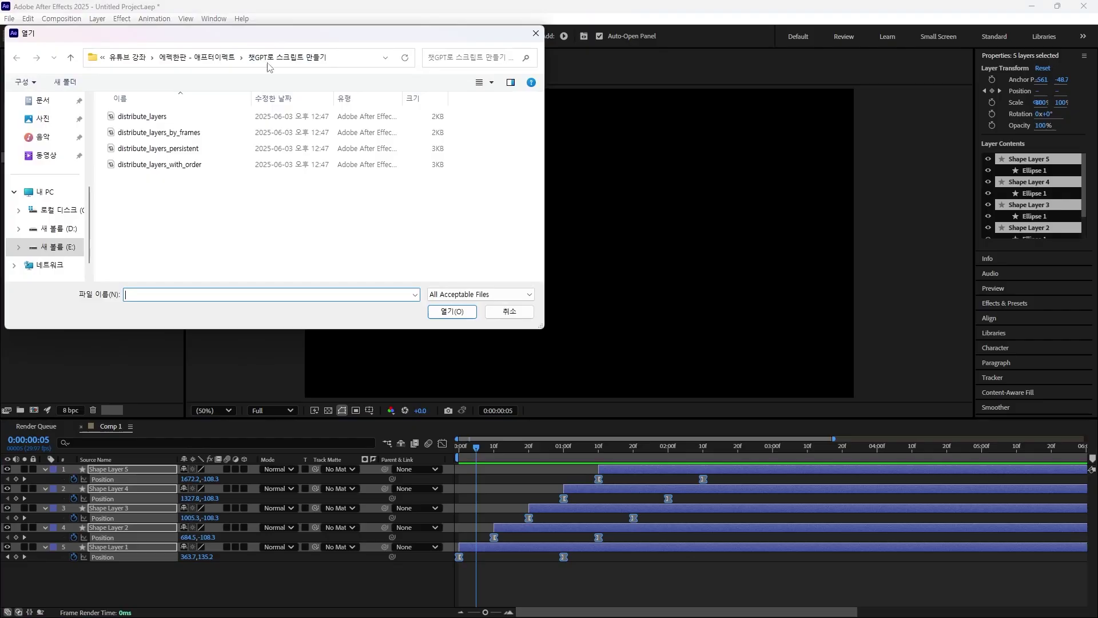
click(196, 149)
double_click(198, 150)
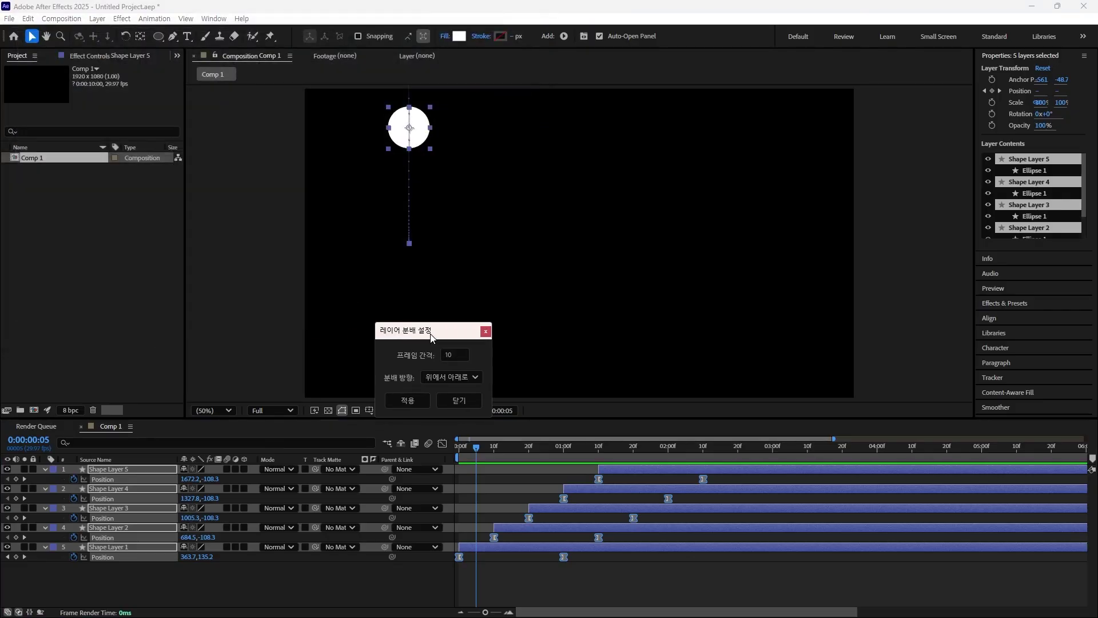
Move the layer distribution panel over the composition, set the frame interval to 20 and apply it from top to bottom.
drag(429, 332, 506, 274)
double_click(534, 291)
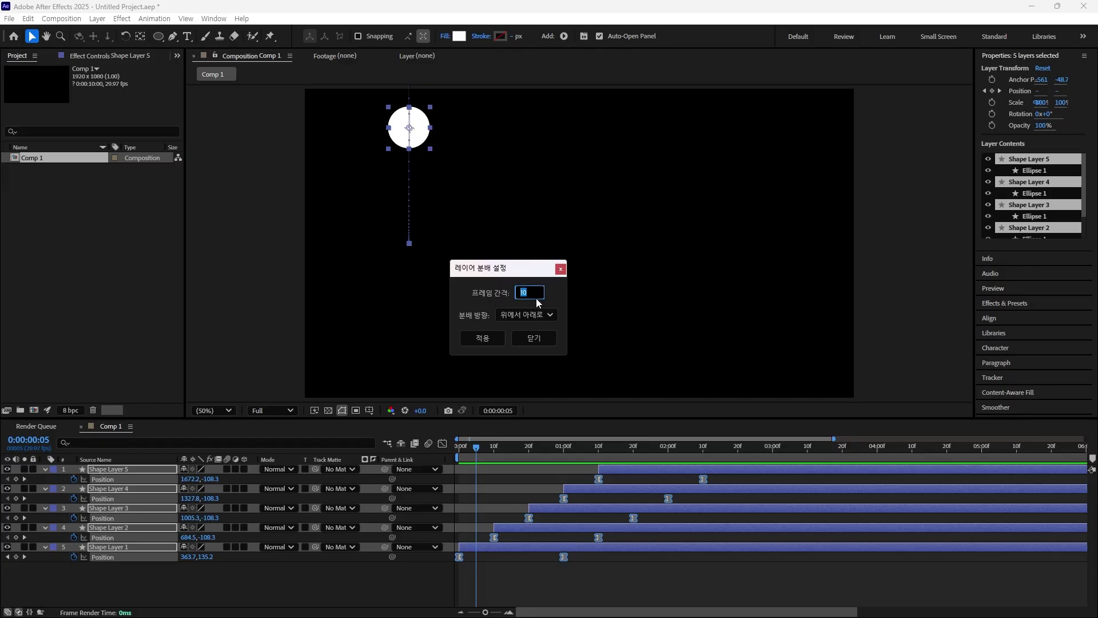
text(20)
click(479, 340)
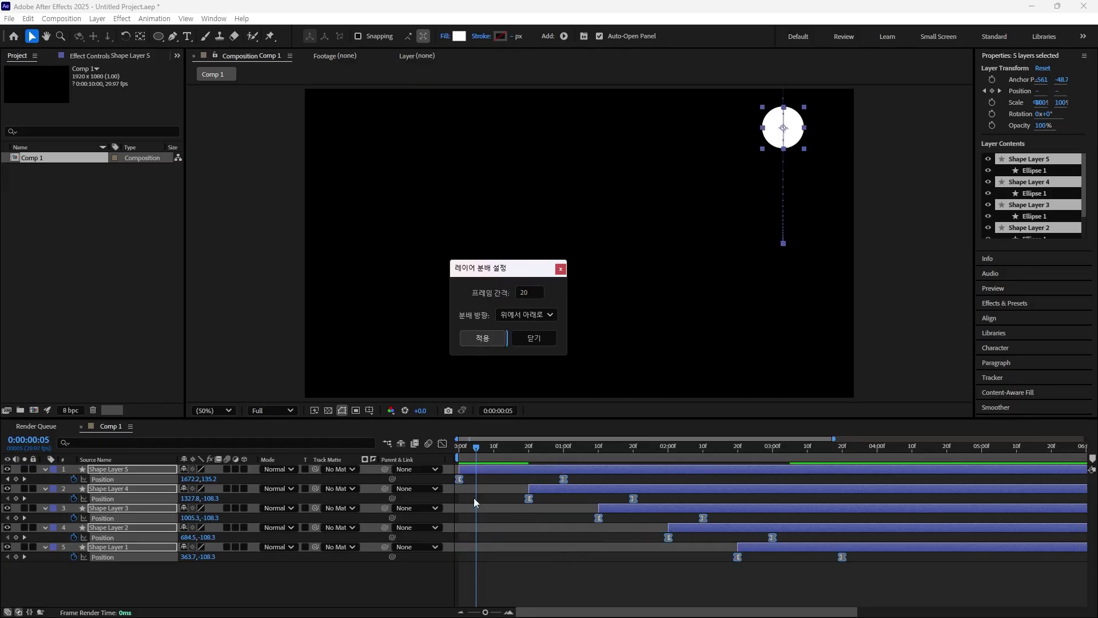
Preview the top-to-bottom stagger while moving the distribution panel clear of the composition view.
click(496, 458)
key(space)
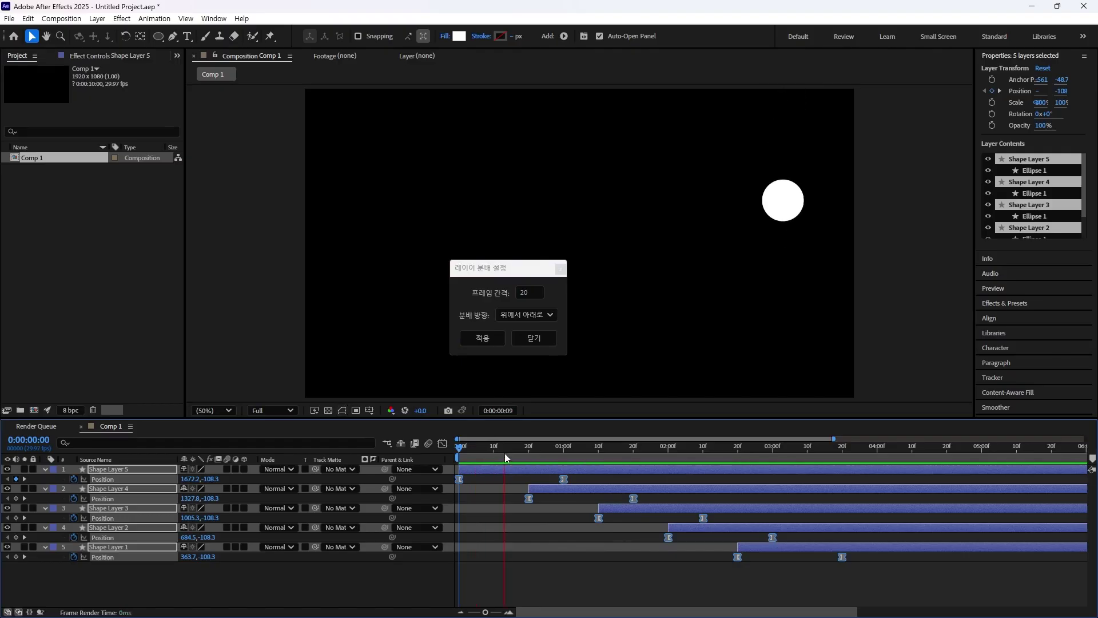
drag(492, 267, 204, 275)
click(276, 316)
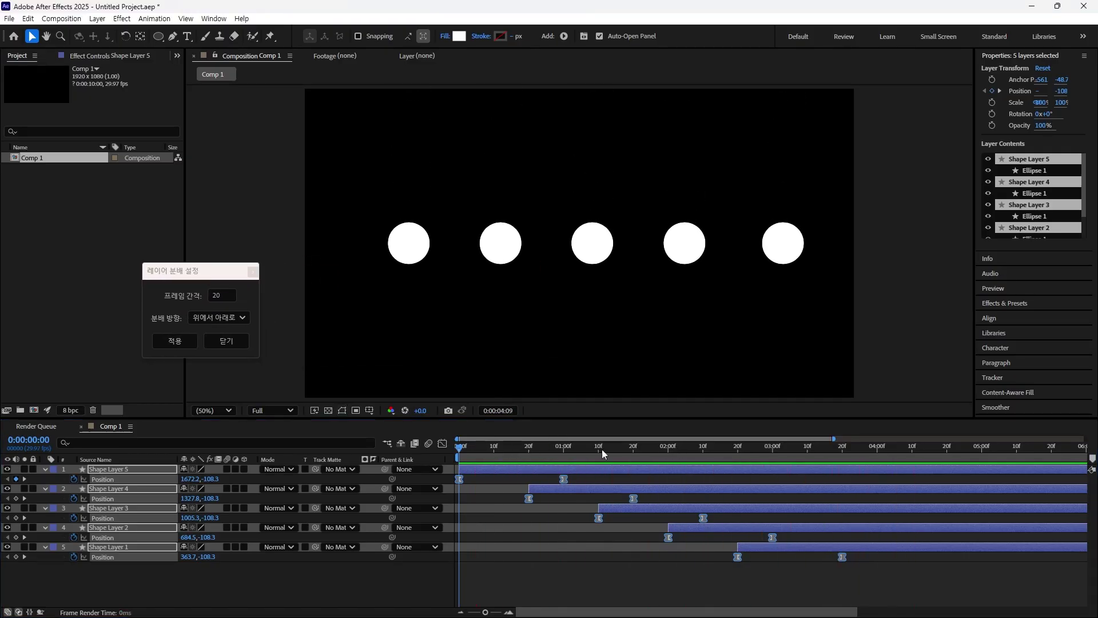
Change the distribution direction to bottom to top (아래에서 위로) and apply it to the selected layers.
click(220, 317)
click(223, 338)
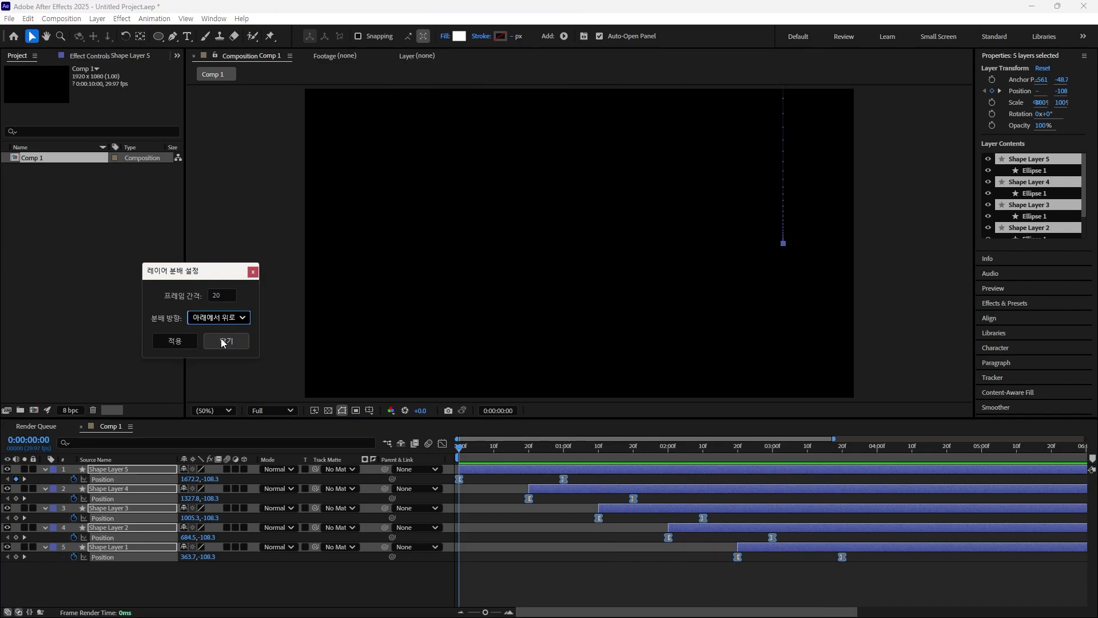
click(192, 342)
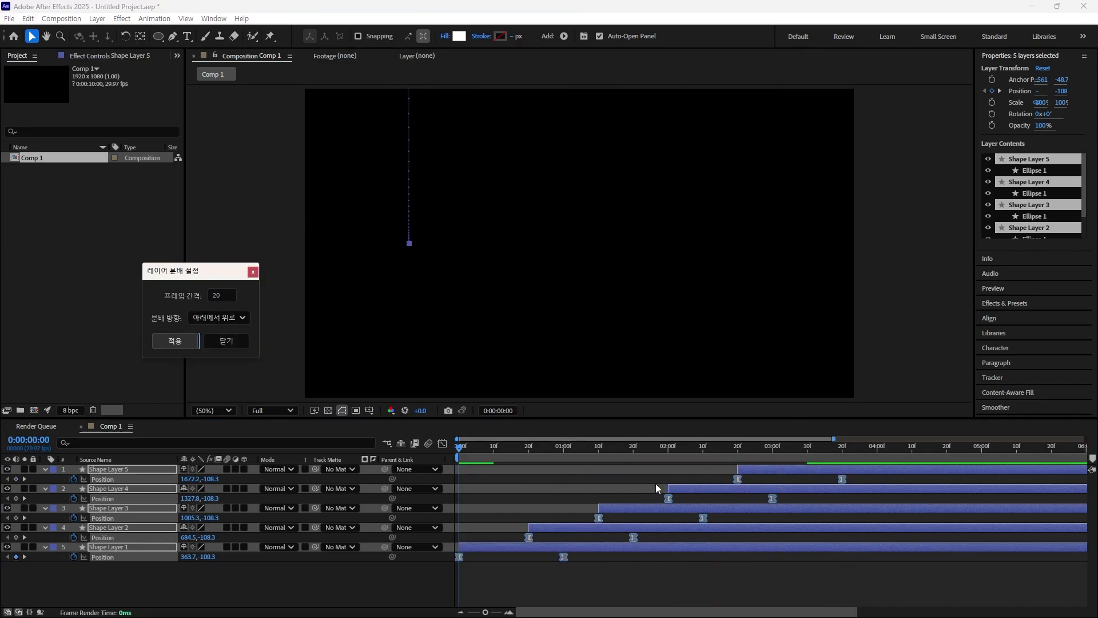
Deselect the layers, preview the bottom-to-top stagger, and close the layer distribution panel.
click(565, 572)
key(space)
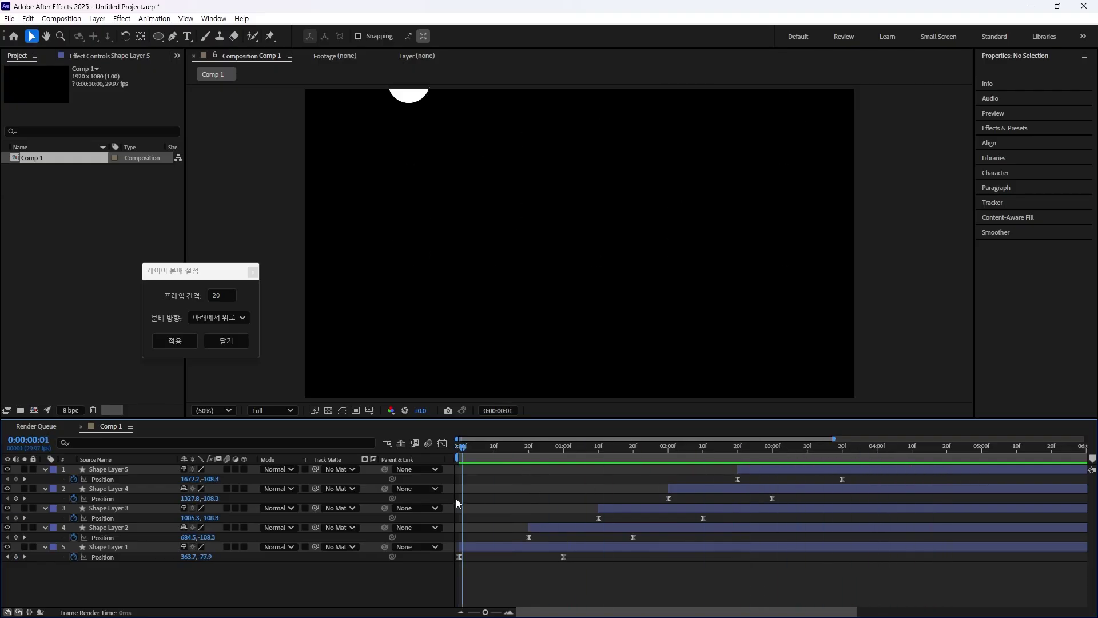
click(918, 447)
drag(220, 269, 283, 229)
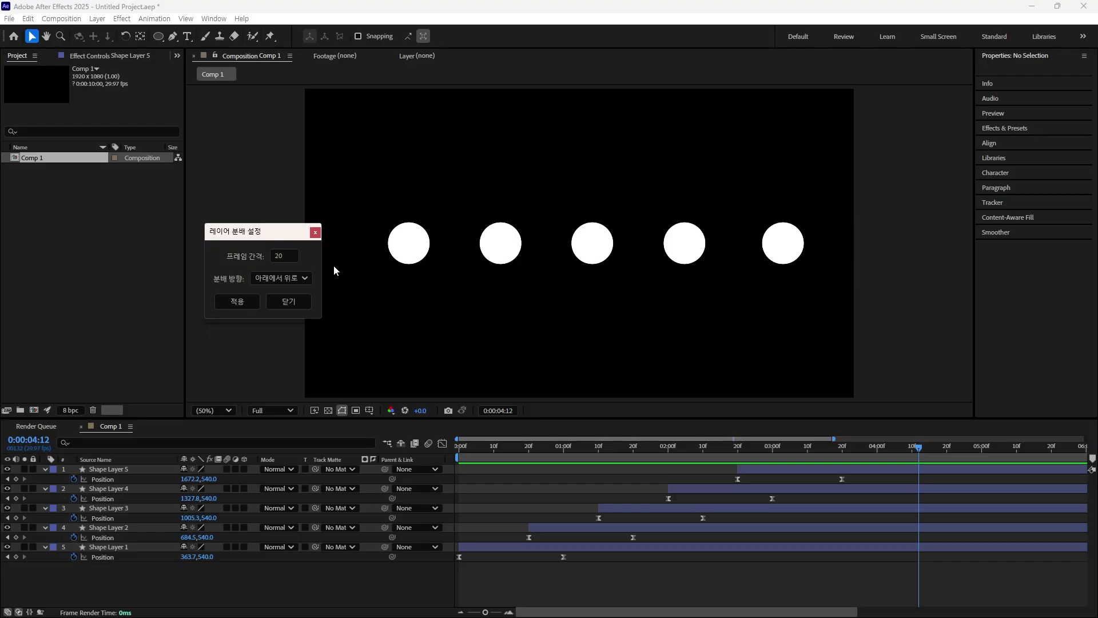
drag(257, 234, 238, 213)
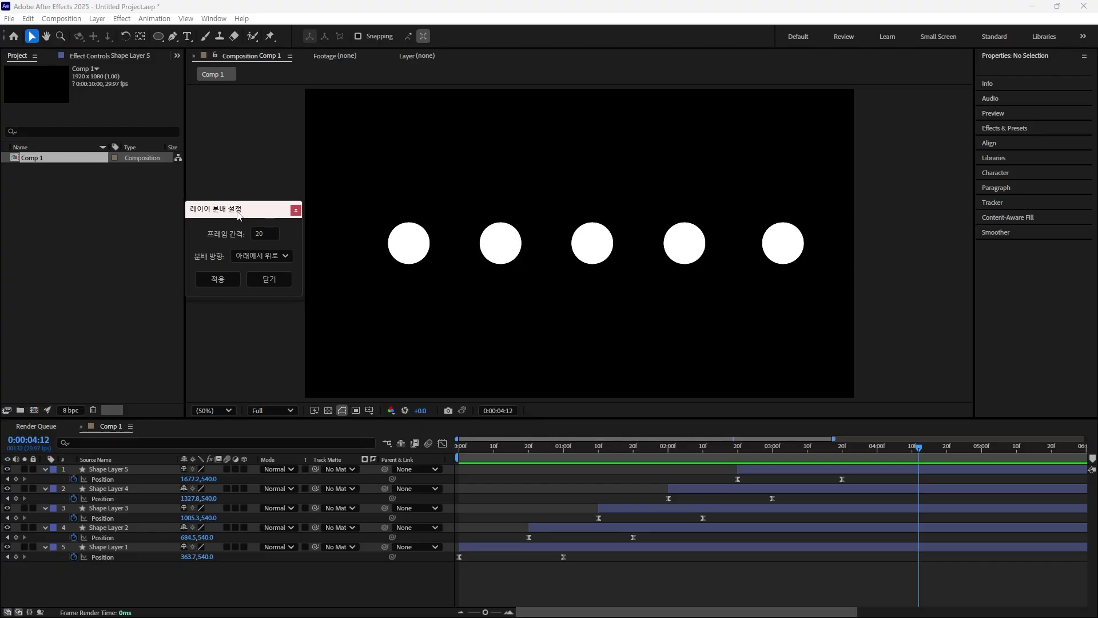
click(295, 210)
Examine the script list in After Effects and the matching Scripts folder under Adobe After Effects 2025 > Support Files, then minimise the folder window.
click(9, 18)
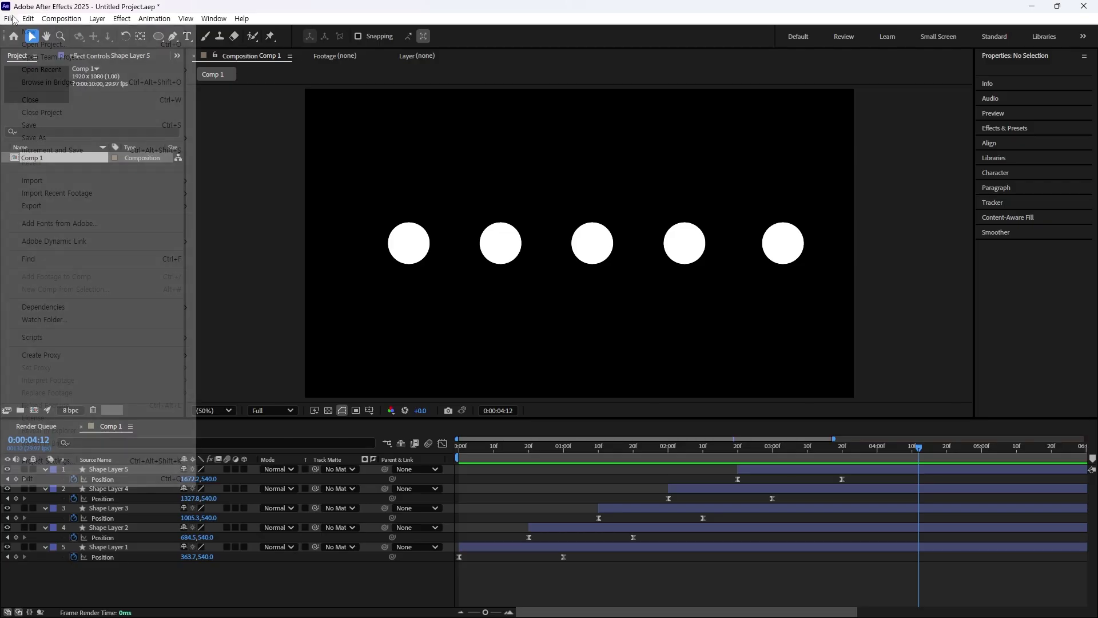
mouse_move(144, 340)
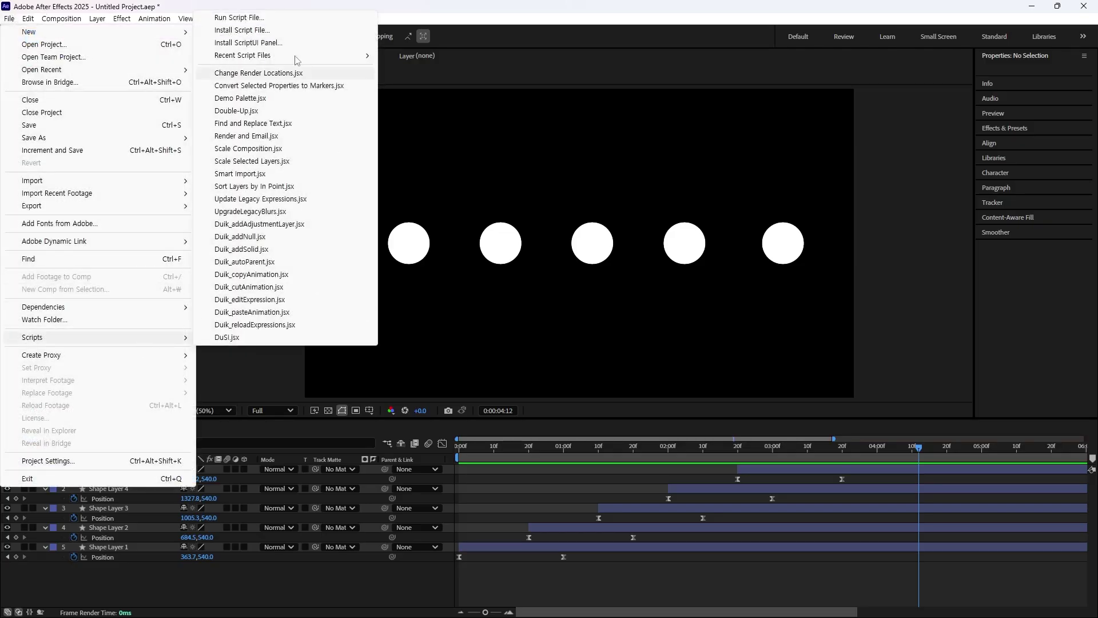
click(263, 18)
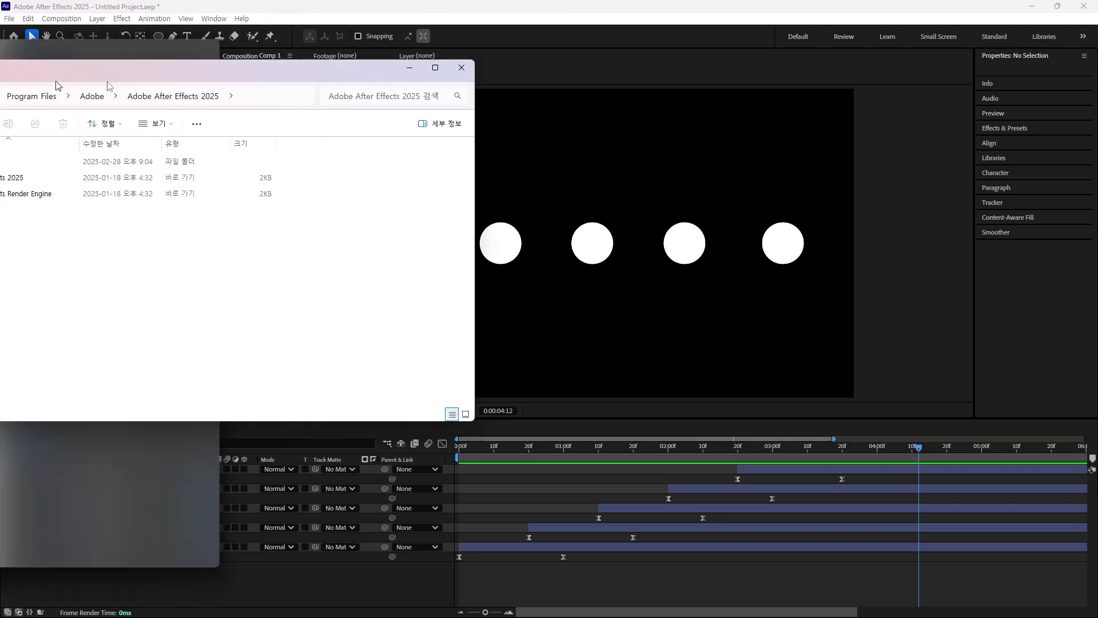
double_click(362, 126)
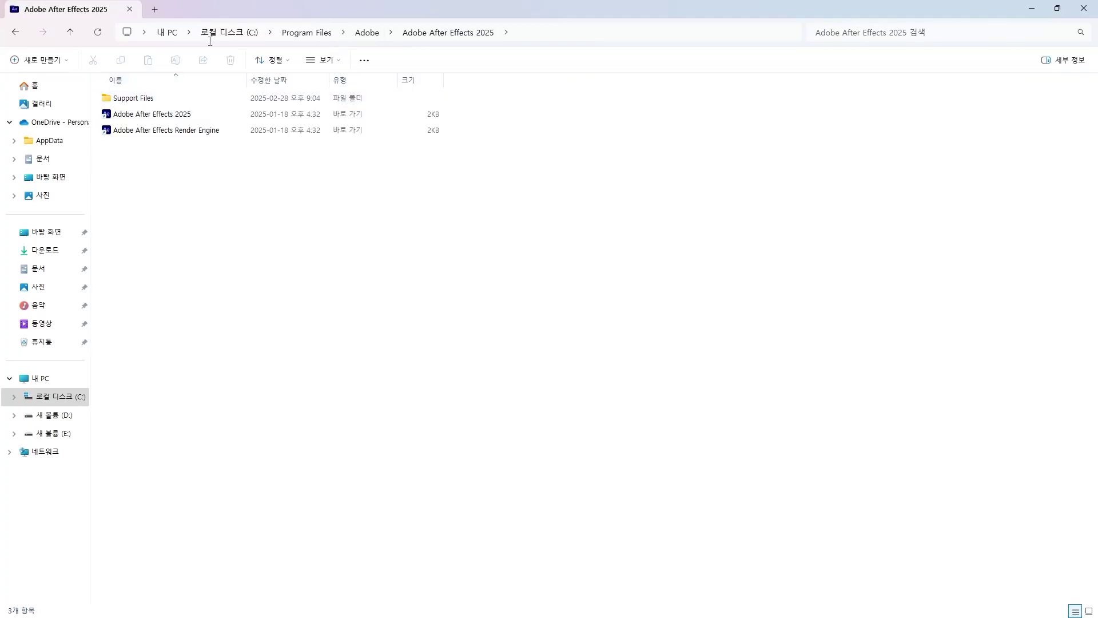
double_click(155, 101)
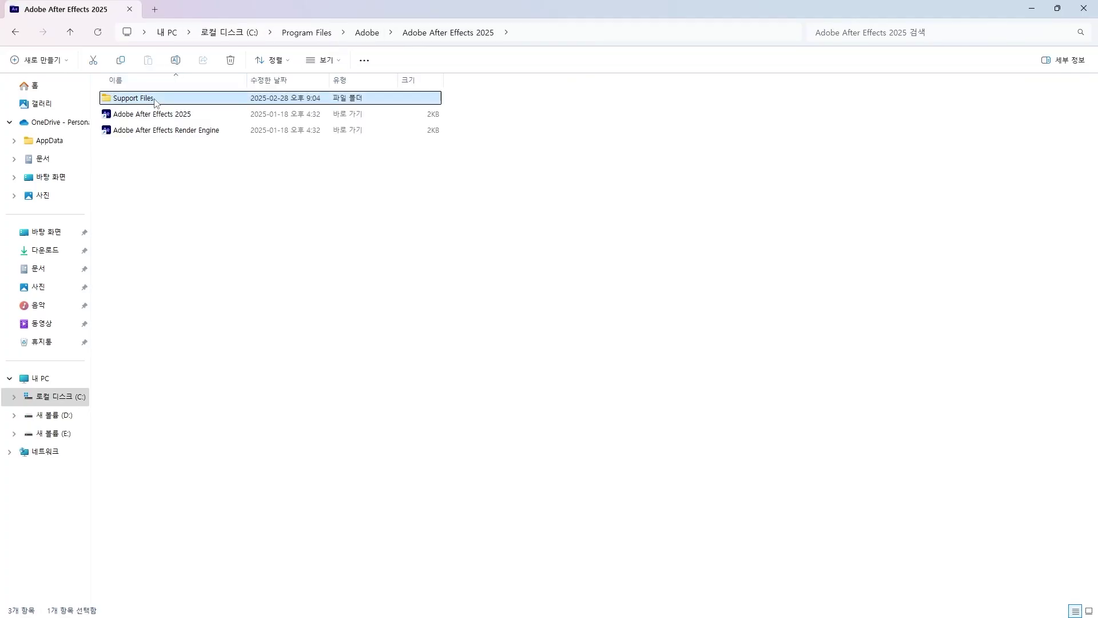
scroll(167, 426, down, 1)
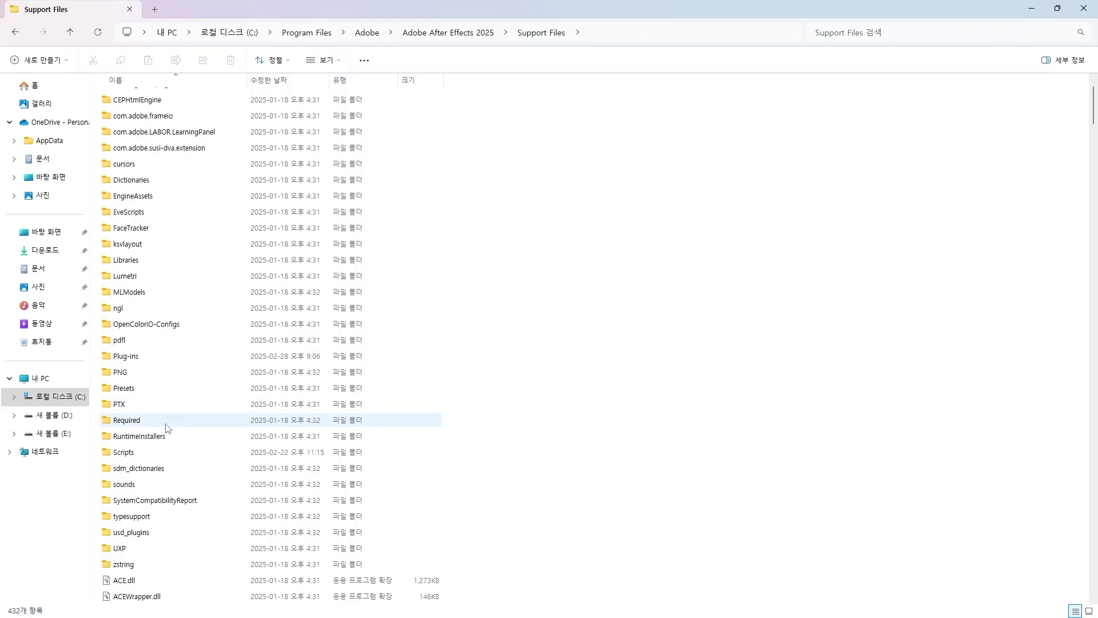
double_click(145, 451)
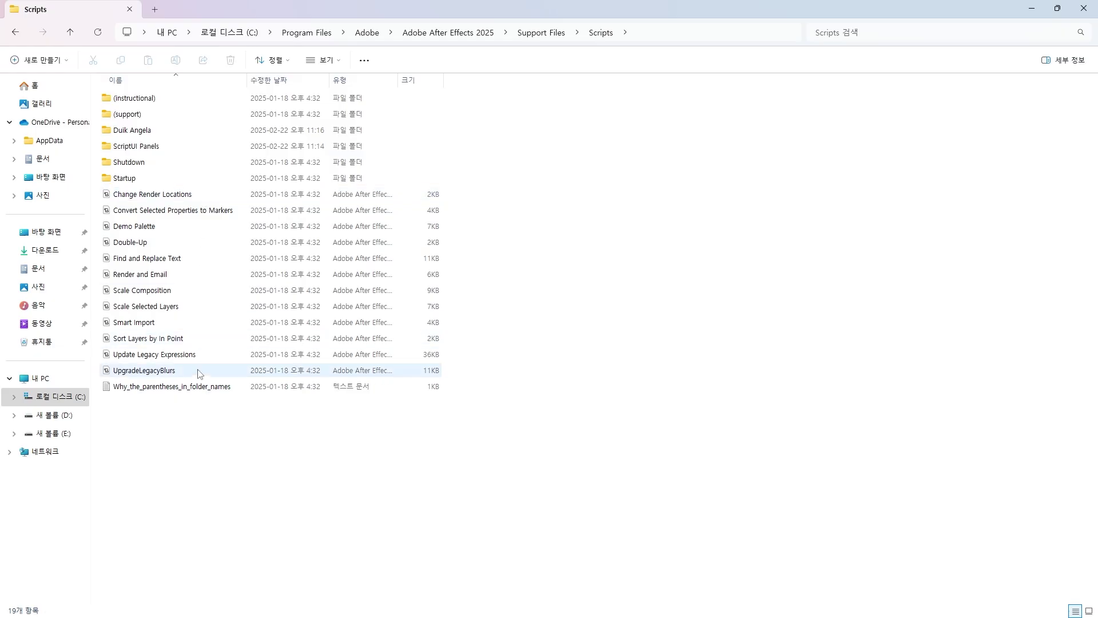
click(1031, 8)
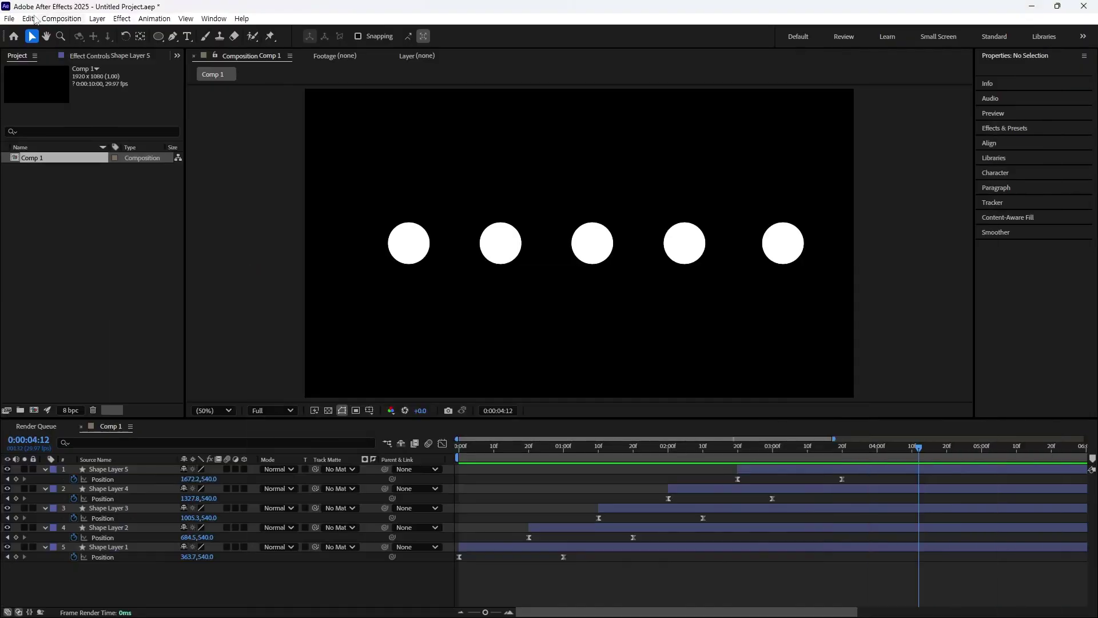
Look over the list of scripts available to run in After Effects again and dismiss it.
click(10, 18)
mouse_move(69, 337)
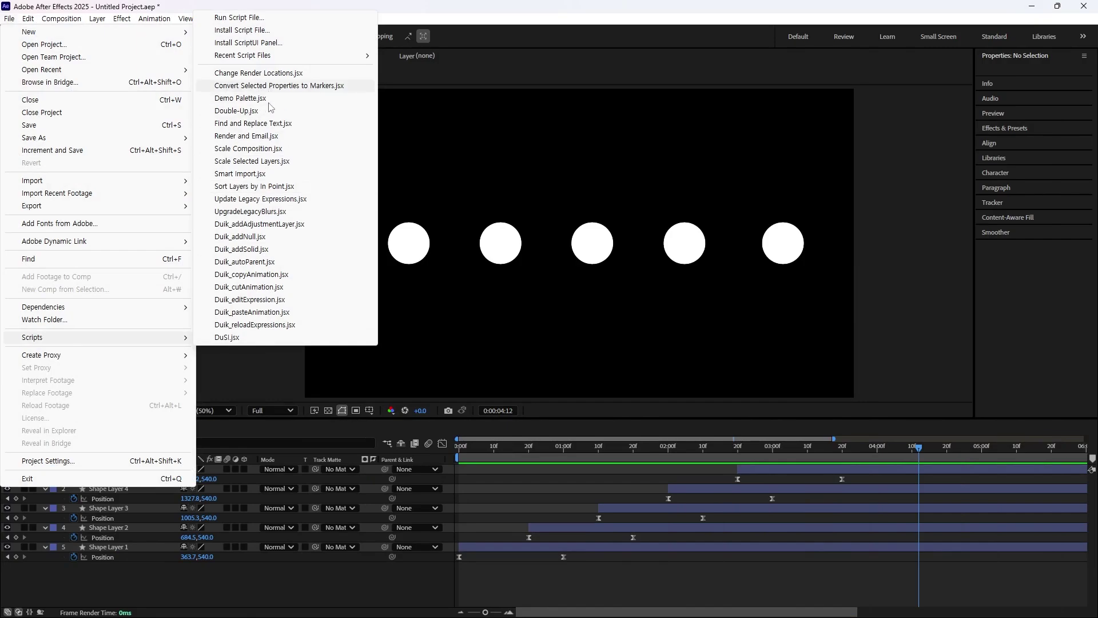
click(507, 493)
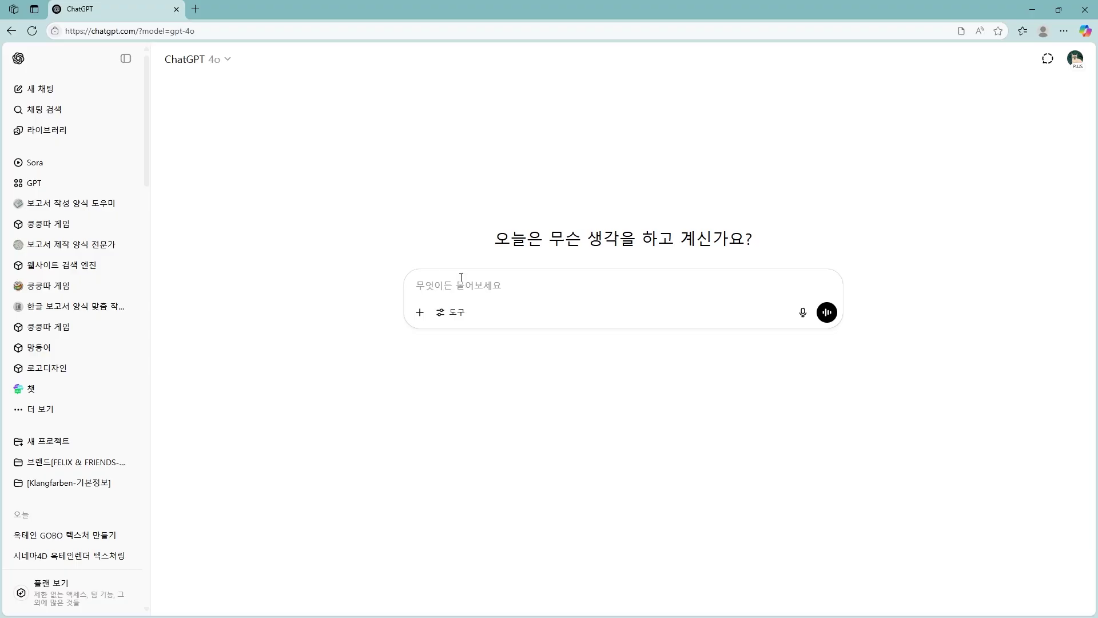
In a new ChatGPT chat, write the first prompt line: "애프터이펙트의 키프레임에 가속도감속도 표현을 해줄 수 있는 스크립트를 만들고 싶어.".
text(애프터이펙트의ㅏ)
text(키프레이)
text(ㅁ에)
text( 가속도감속도 픠)
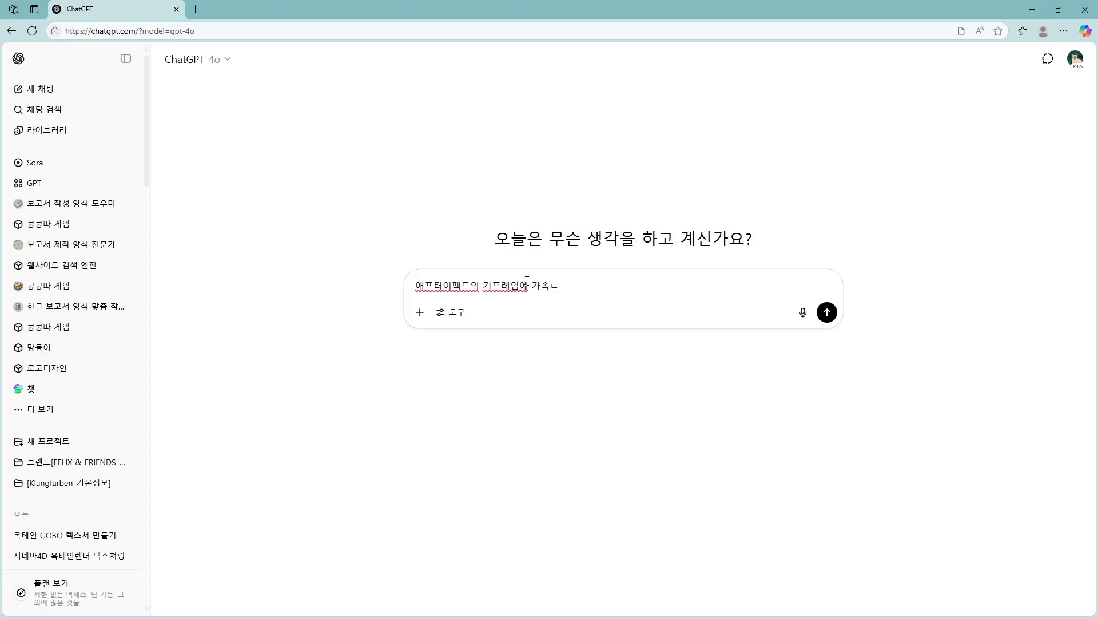
text(현을 해줄 수 있는 )
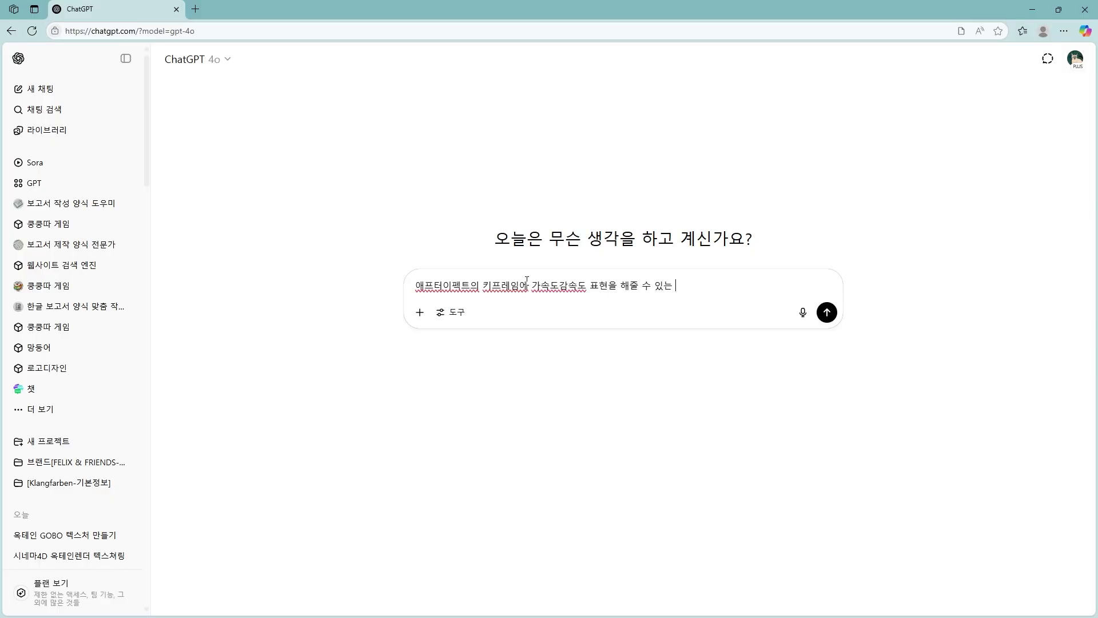
text(슬크립트를 만들고 시싶어.)
key(shift+Return)
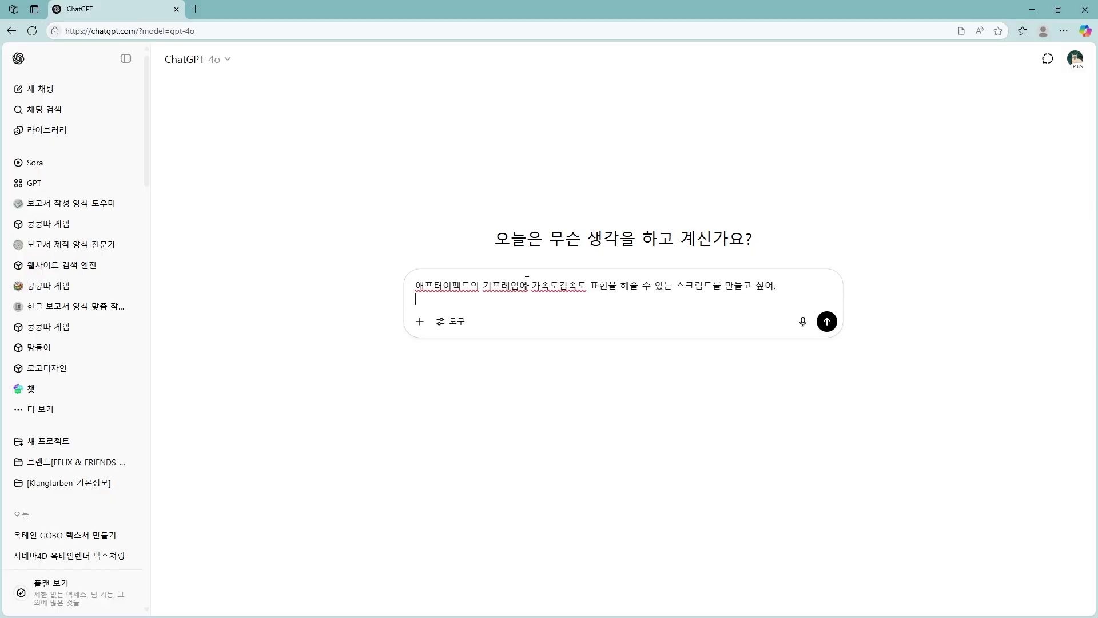
Add a second prompt line: "가속도,감속도의 정도를 퍼센트로 표현하는 수치값 입력 채팅창도 만들어져 있어야해.".
text(가속독)
text(,감속도의 정도를 )
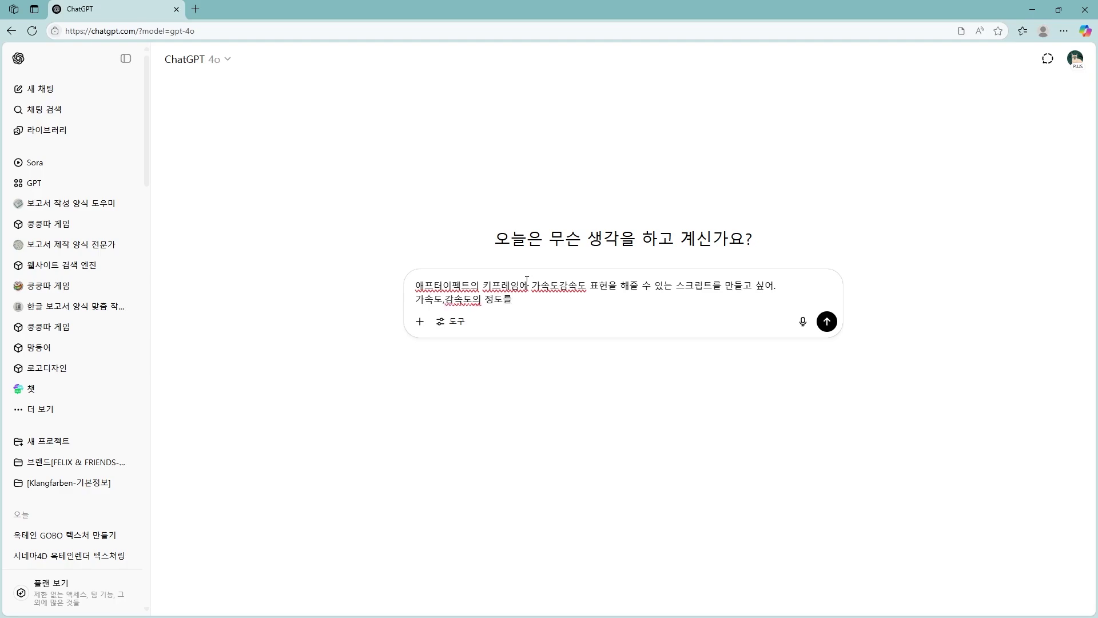
text(퍼센트로 표현하는 )
text(수치값)
text( 입ㄹ)
text(력창도)
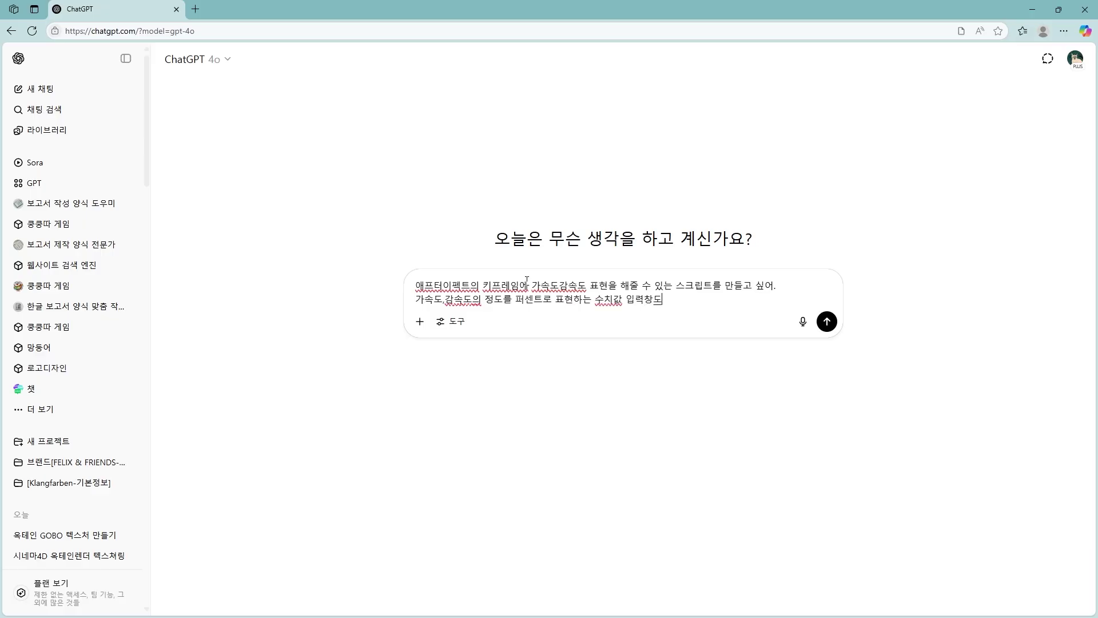
key(BackSpace)
key(BackSpace)
key(BackSpace)
text(채팅창도 만들어져 이ㅆ어야해.)
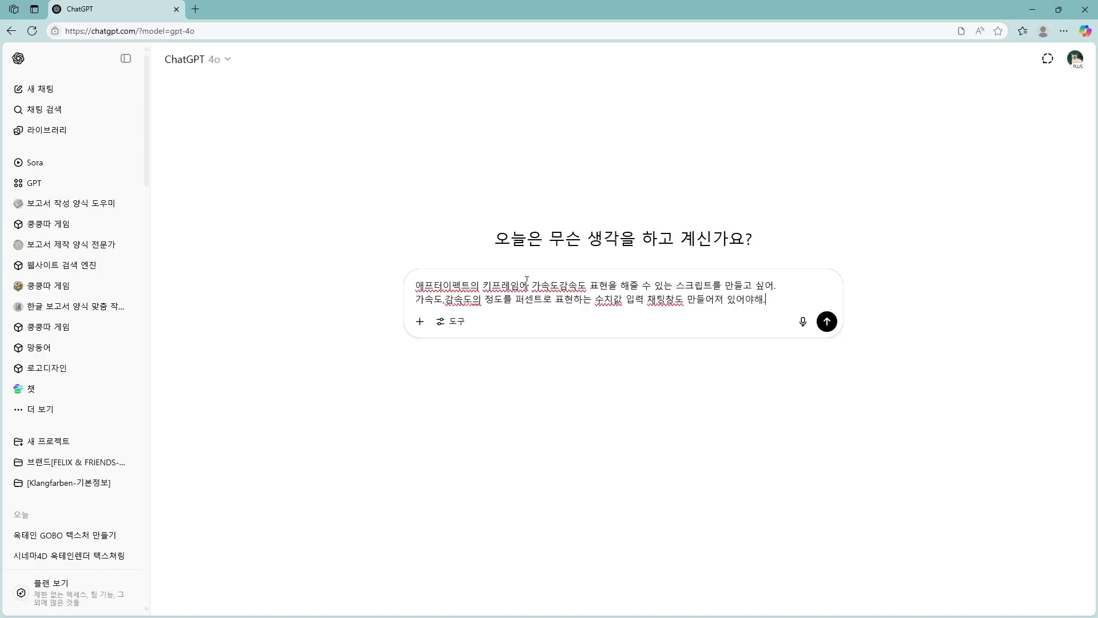
Add the line "스크립트 파일 만들어서 링크 제공해줘.", send the prompt, and download the generated EaseKeyframesScript.zip.
key(shift+Return)
text(스그)
key(BackSpace)
text(스크립트)
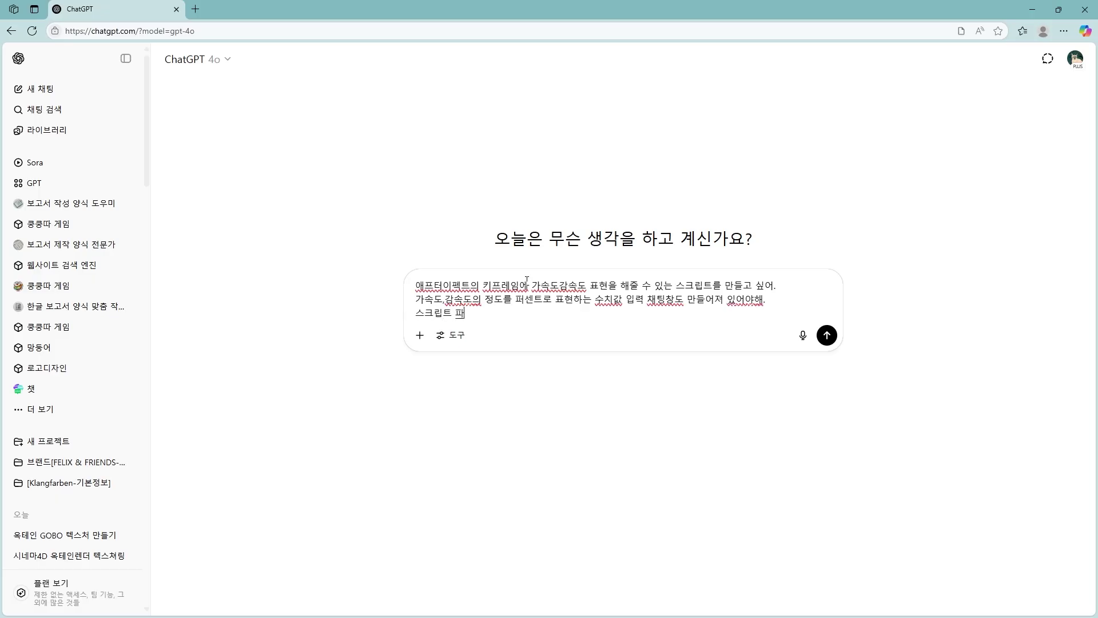
text( 파일 만들어서 ㄹ링크 제공해줘)
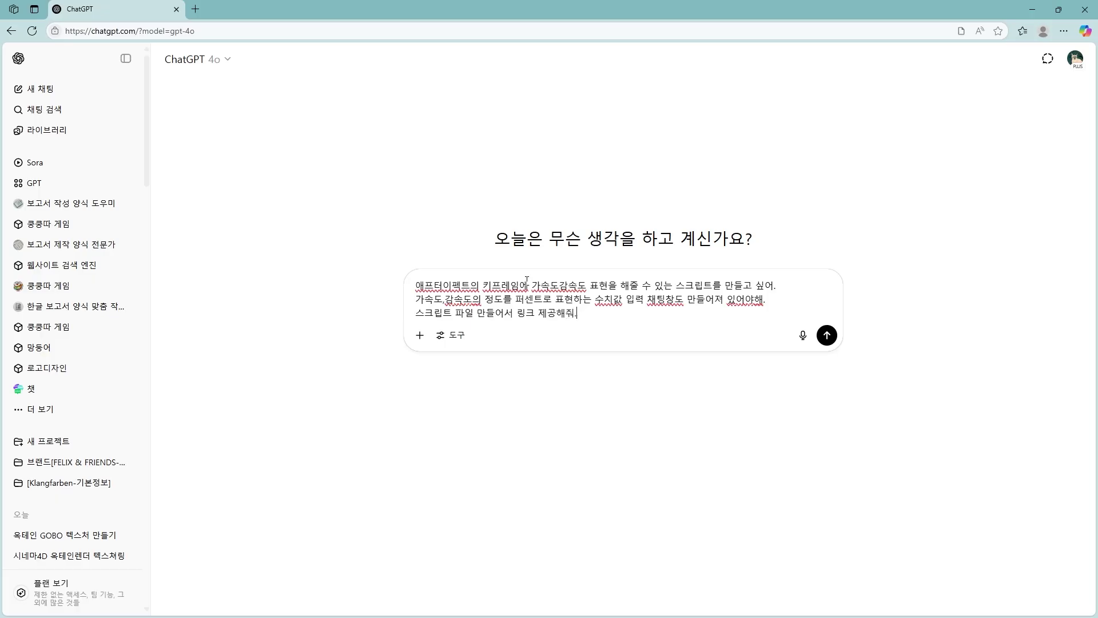
text(.)
key(Return)
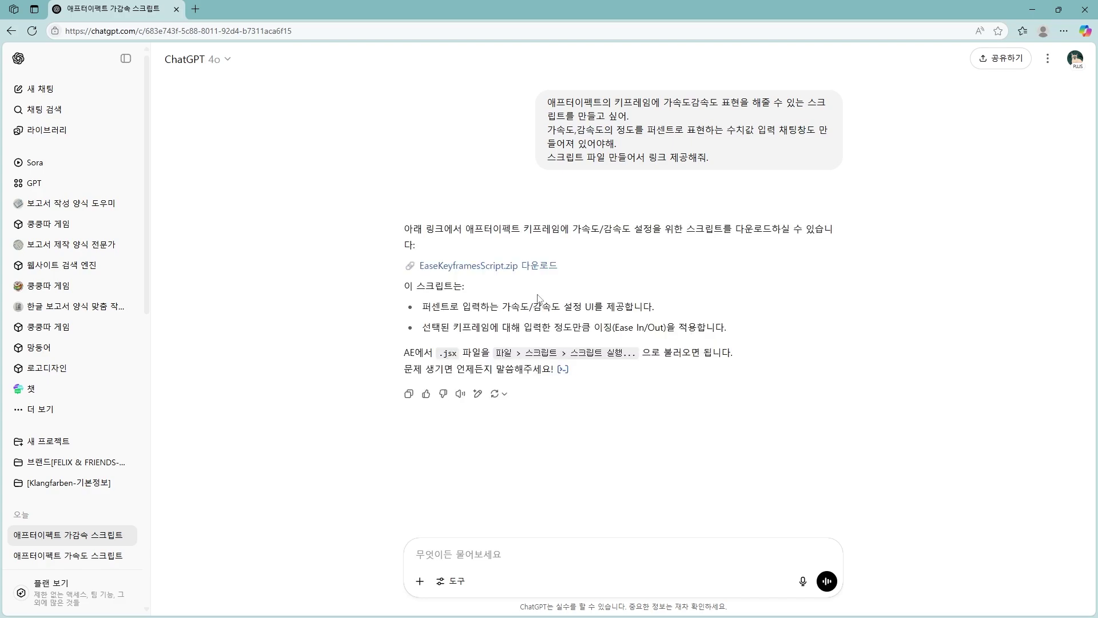
click(513, 275)
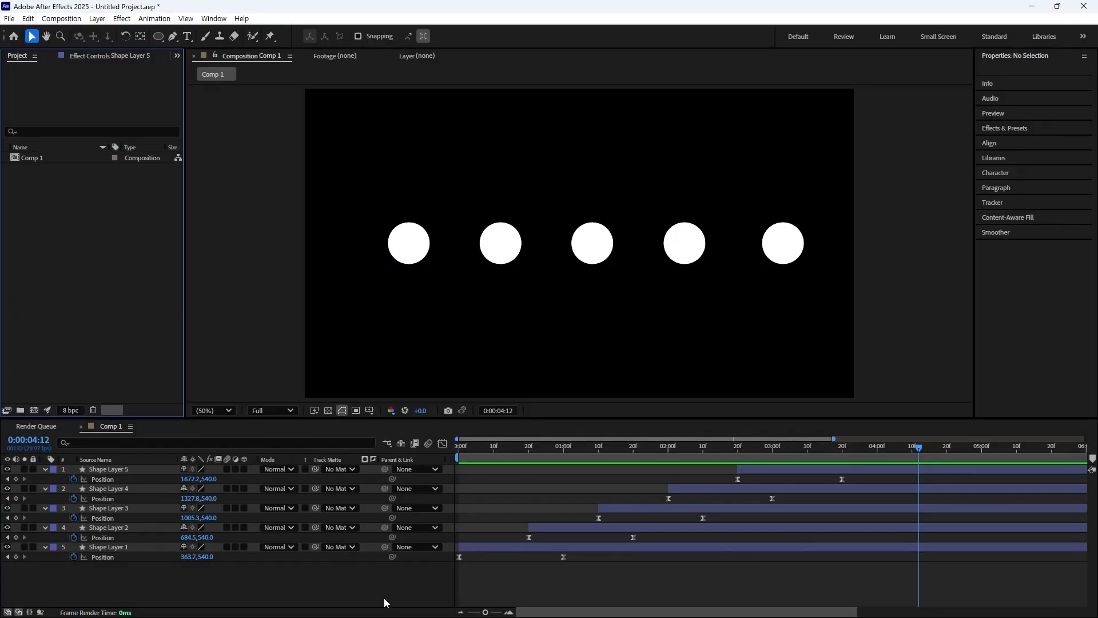
In After Effects, create a new 1920x1080, 29.97 fps composition and draw a white circle about 246 px wide, centred in the frame.
click(376, 596)
key(ctrl+n)
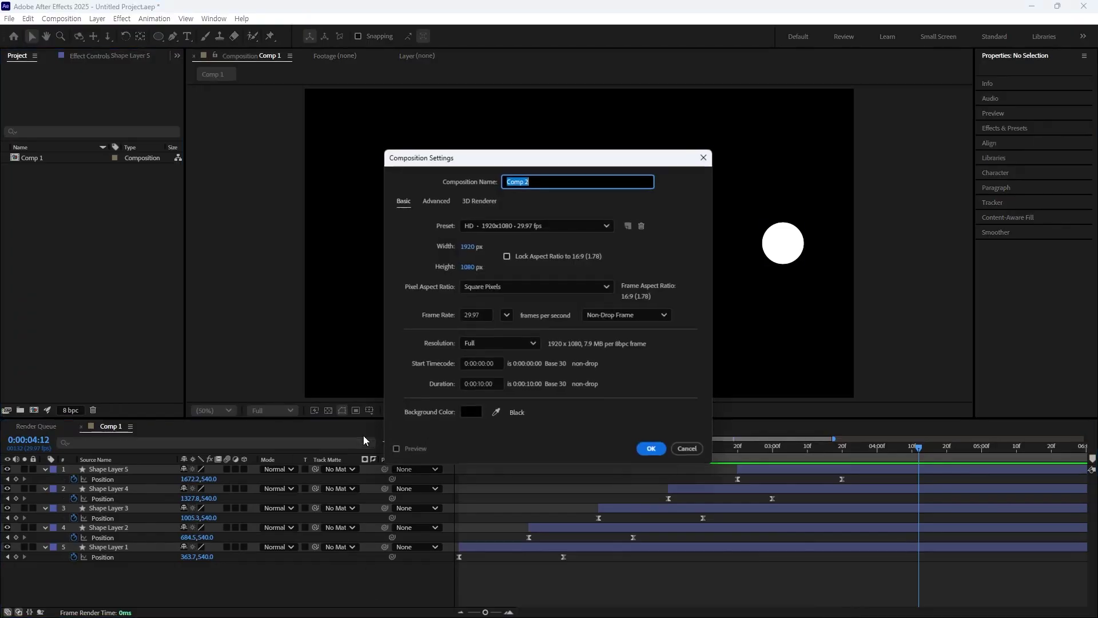
key(Return)
click(159, 37)
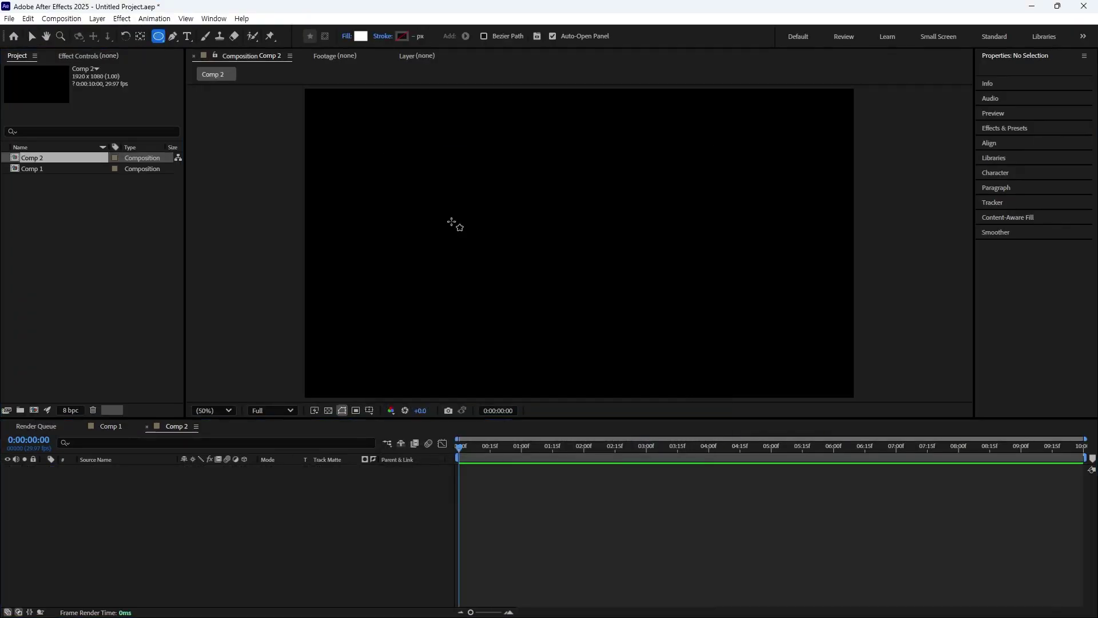
drag(370, 218, 441, 289)
key(ctrl+alt+Home)
key(ctrl+Home)
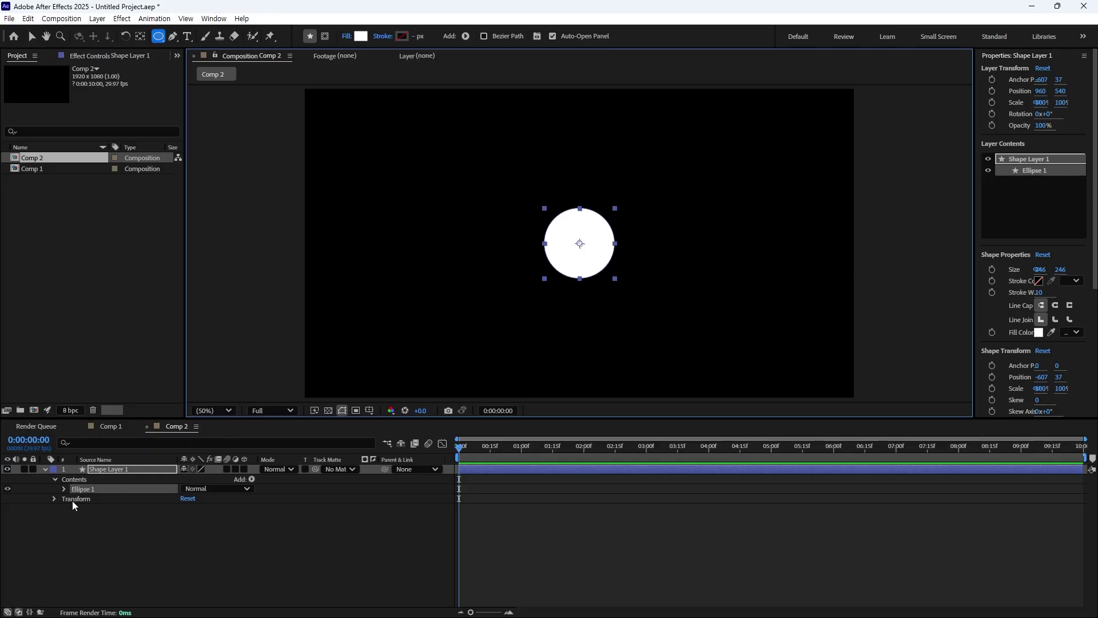
Move the circle to the left part of the frame at about 378, 540 and set a Position keyframe at 0 seconds.
click(163, 470)
click(32, 36)
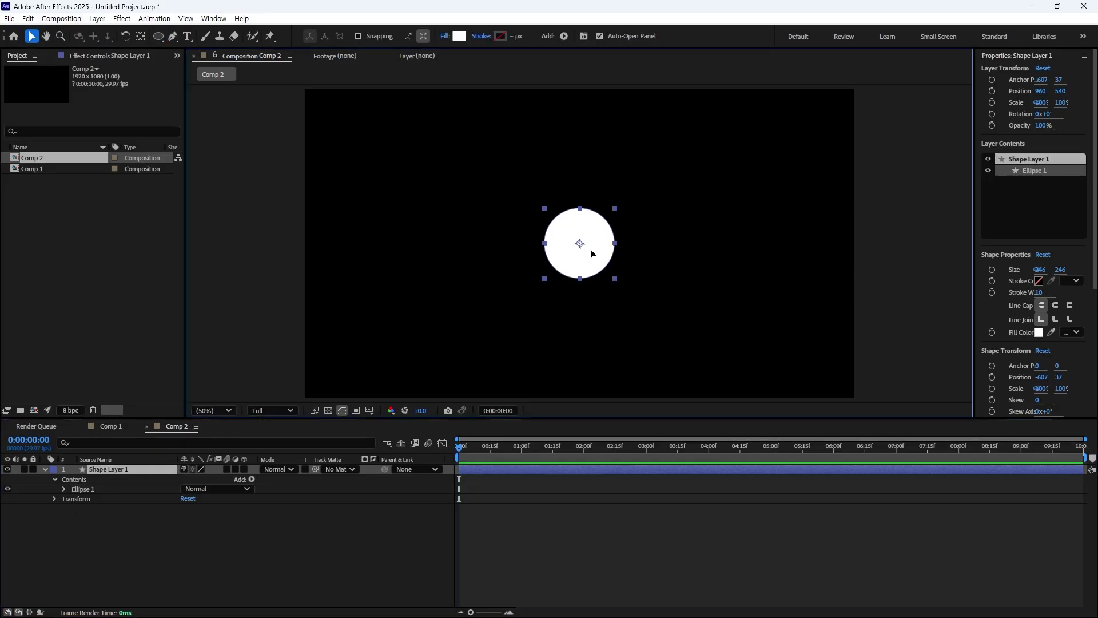
drag(579, 243, 413, 243)
key(p)
click(74, 479)
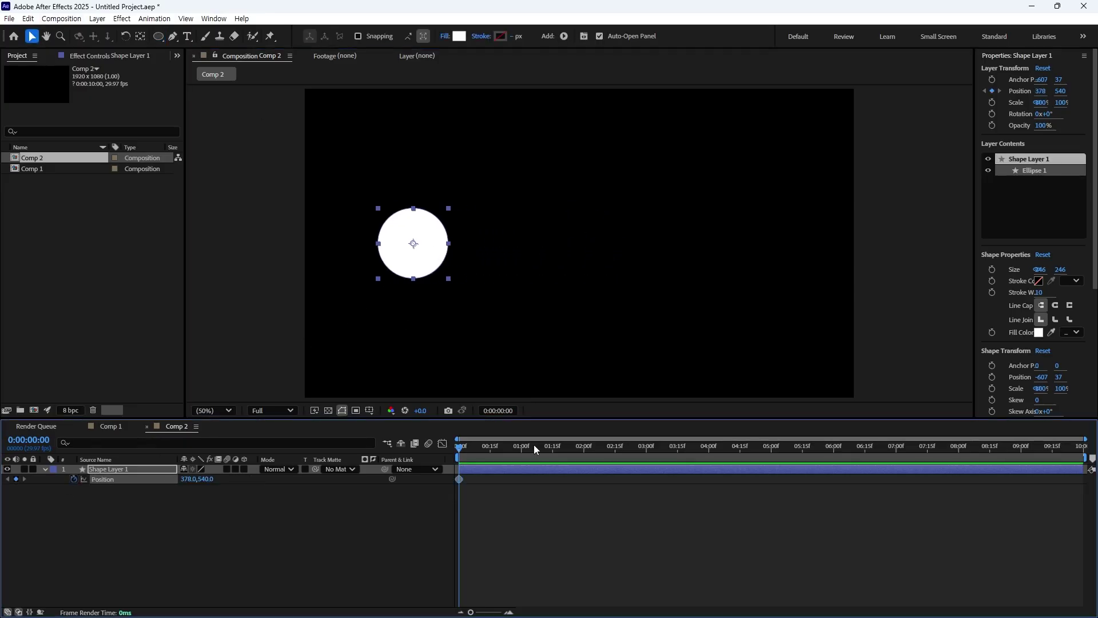
At 1 second, move the circle horizontally to the right part of the frame to add a second Position keyframe, and preview the motion.
drag(523, 447, 521, 447)
drag(427, 252, 768, 253)
click(498, 447)
drag(489, 454, 456, 458)
key(space)
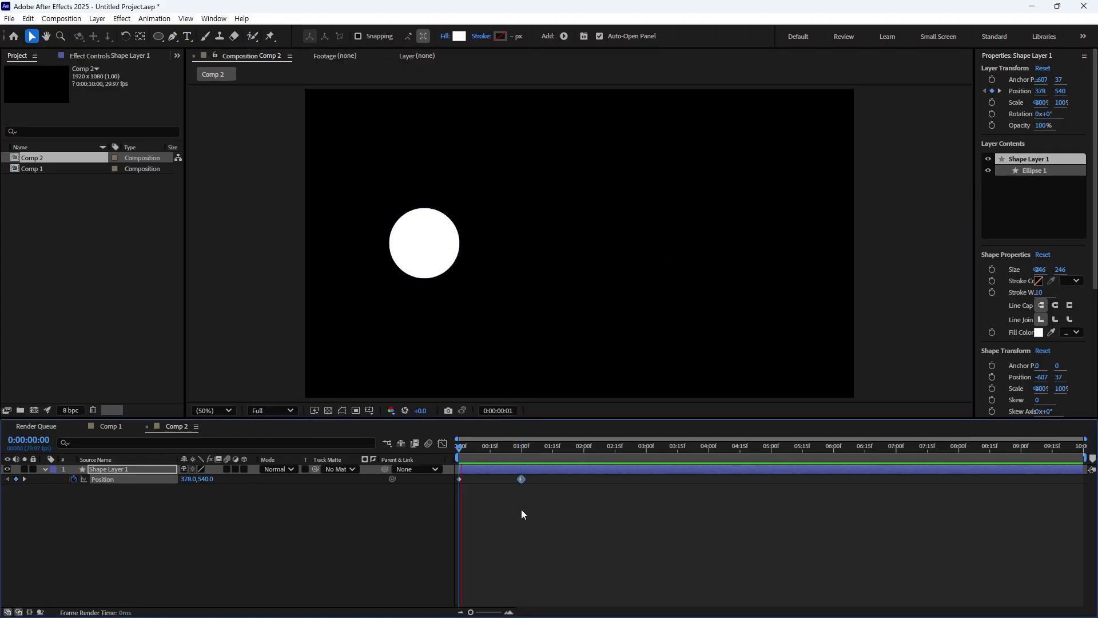
key(space)
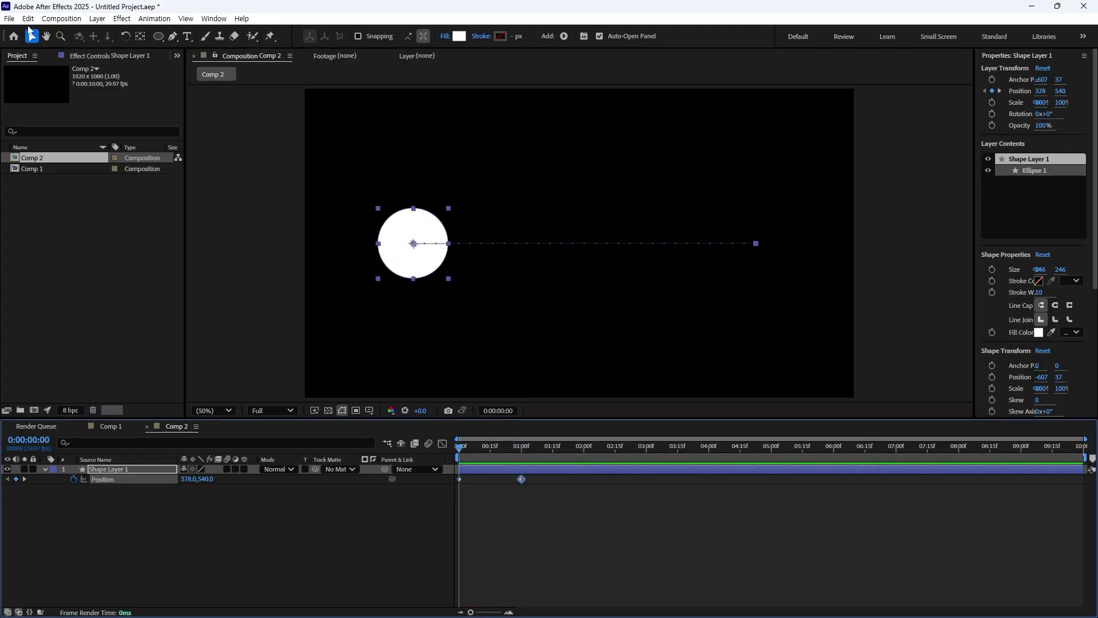
Run the EaseKeyframesScript script file on the composition.
click(9, 19)
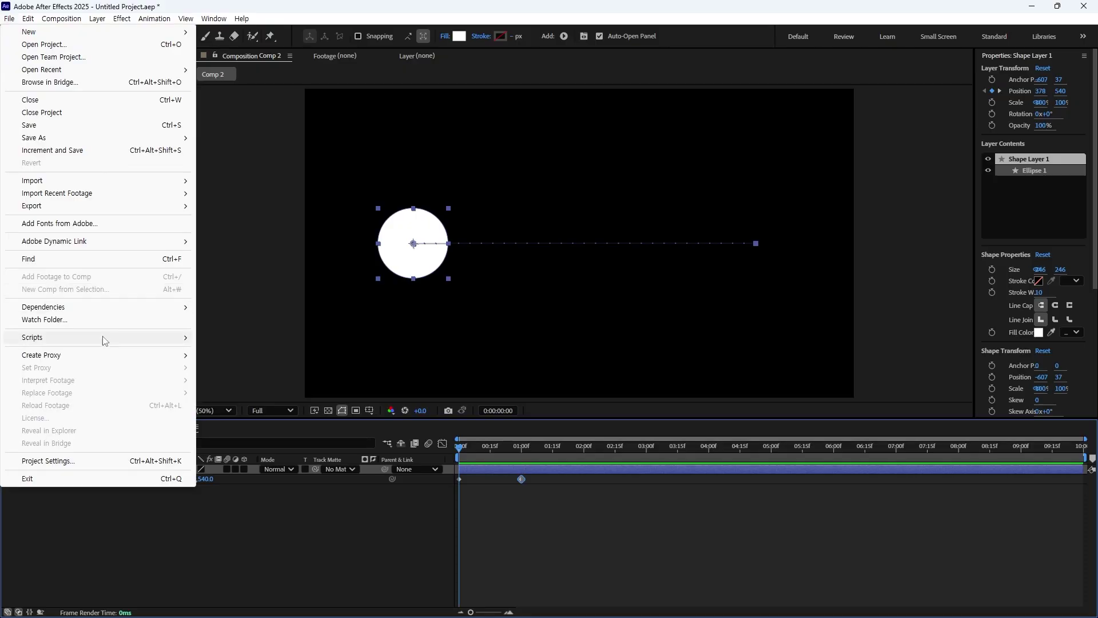
mouse_move(86, 338)
click(239, 17)
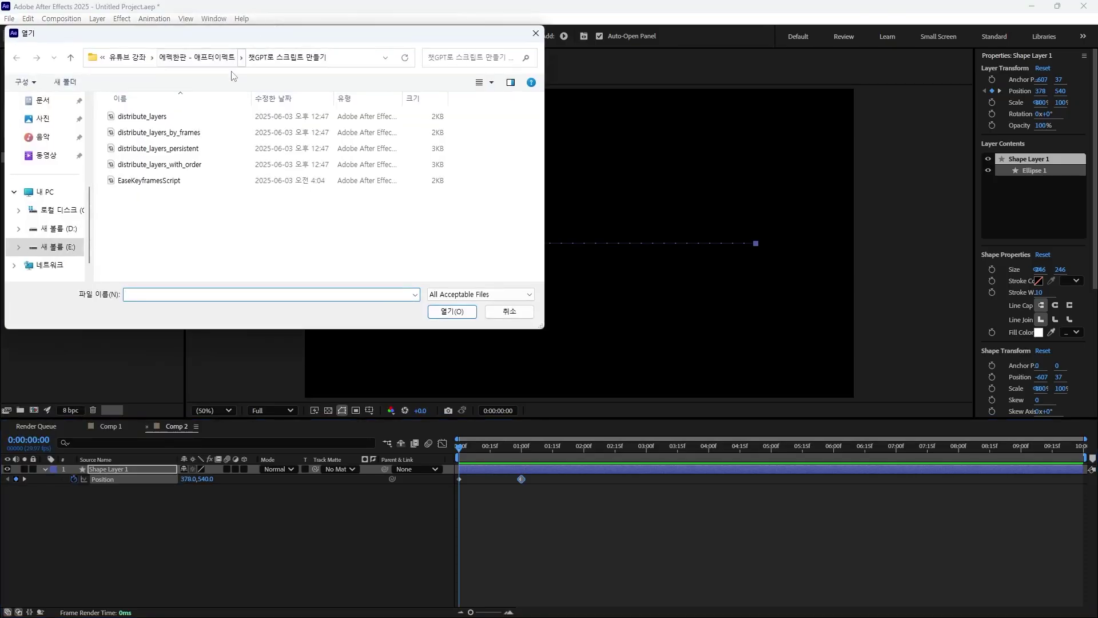
click(186, 180)
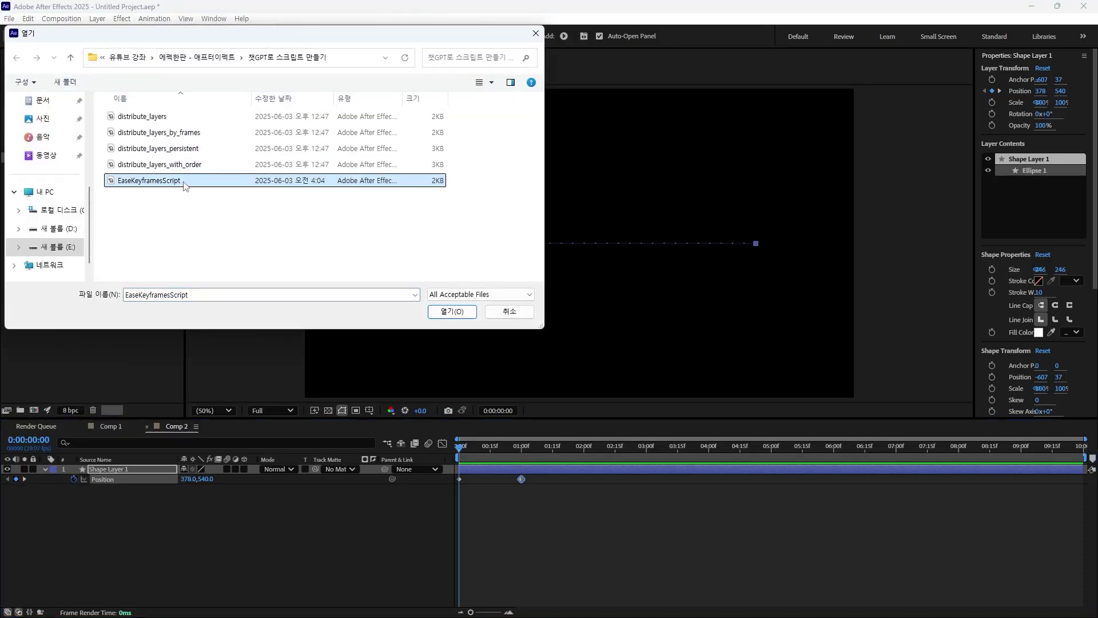
double_click(184, 181)
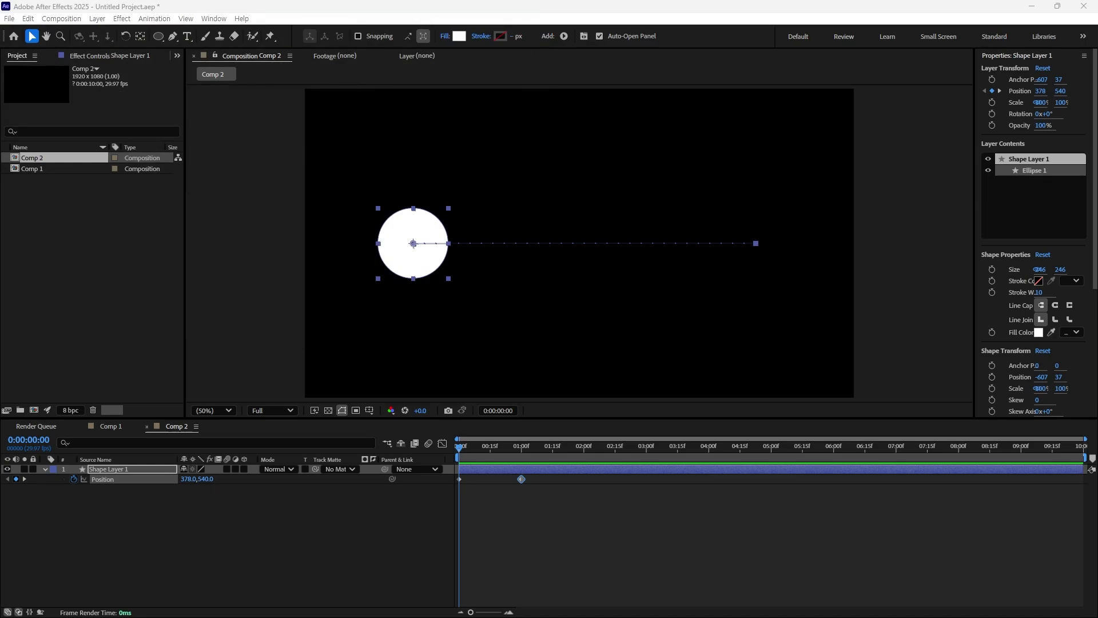
Try to apply the 50% ease from the Ease Controller with no keyframes selected, and dismiss the alert.
drag(433, 300, 460, 313)
click(456, 390)
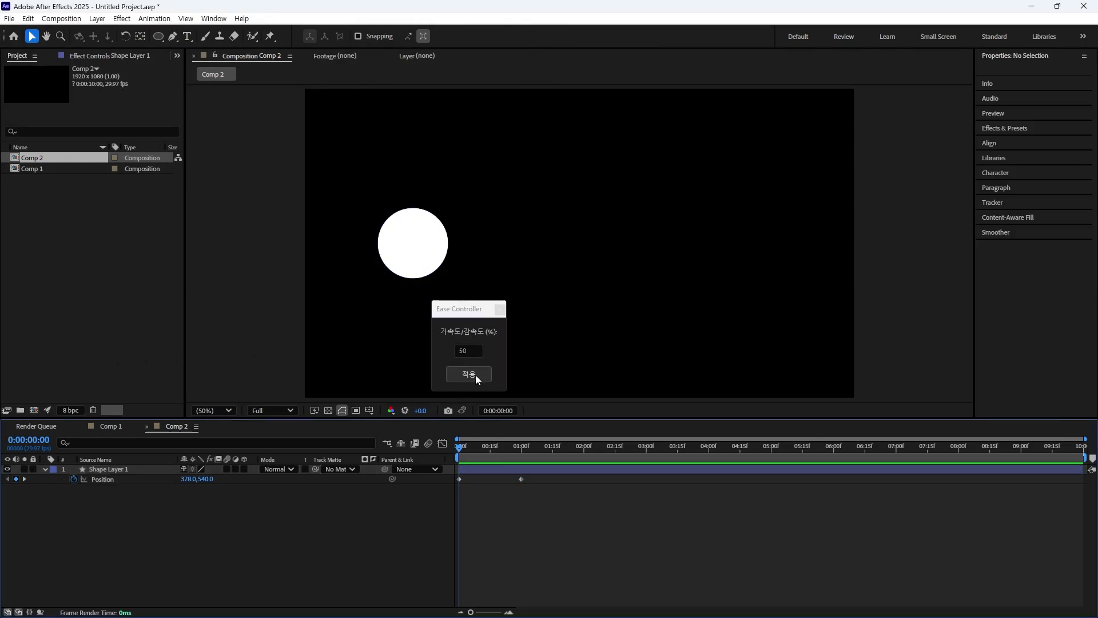
click(475, 373)
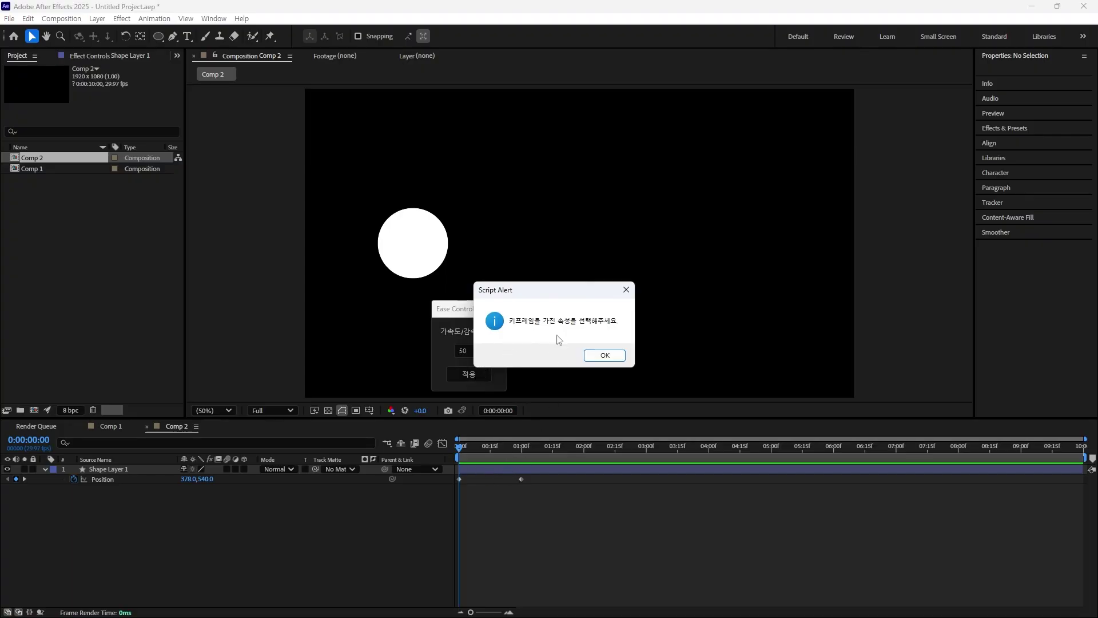
click(595, 358)
Select both Position keyframes, apply the 50% acceleration/deceleration ease, and move the Ease Controller clear of the circle's path.
drag(574, 518, 447, 478)
click(475, 380)
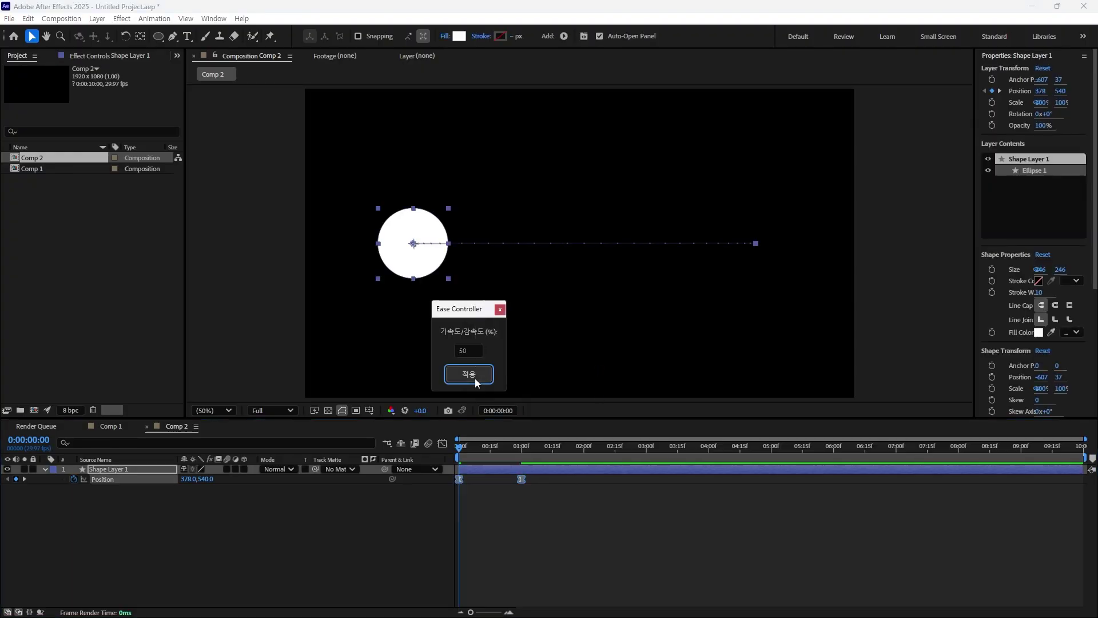
drag(463, 308, 675, 336)
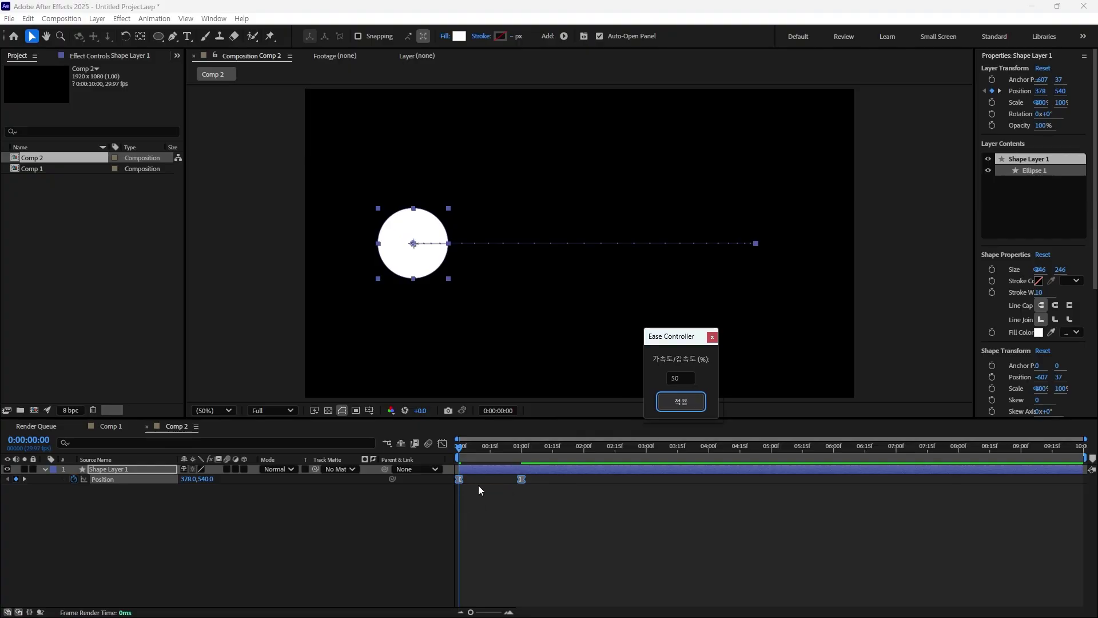
Show the Position speed graph, select both keyframes, and apply a 10% acceleration/deceleration ease from the Ease Controller.
click(442, 442)
key(equal)
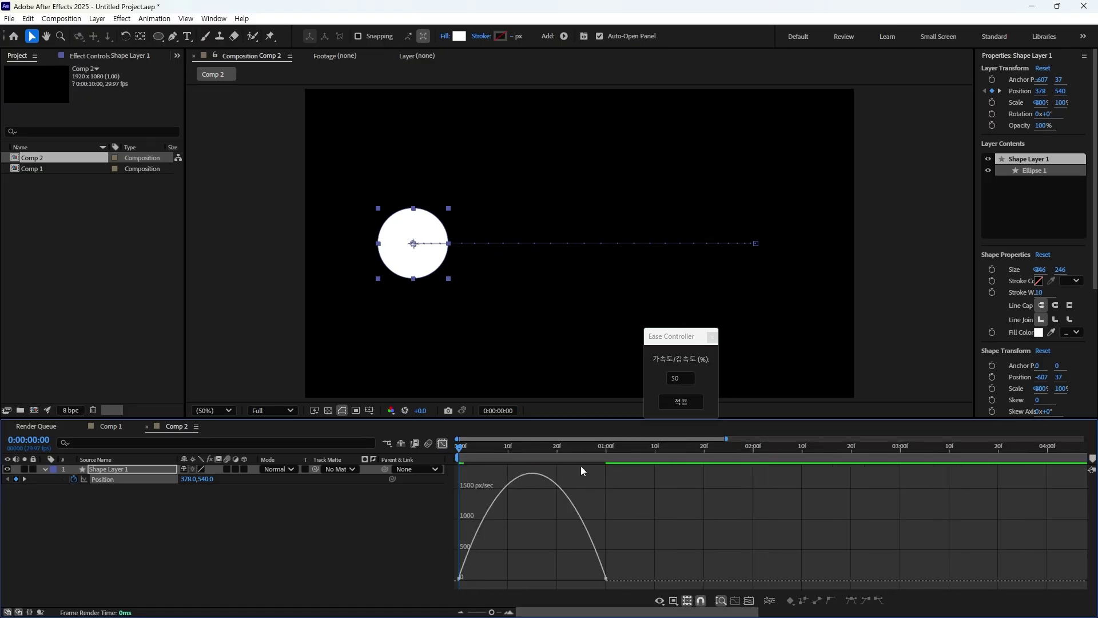
click(681, 382)
text(1)
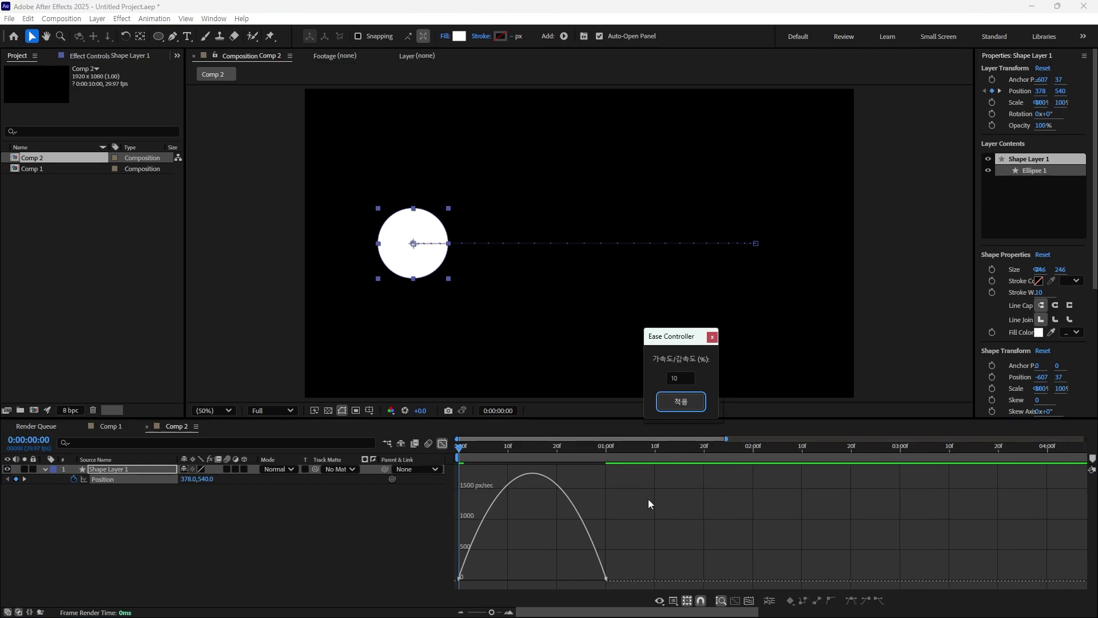
drag(625, 520, 455, 589)
click(681, 401)
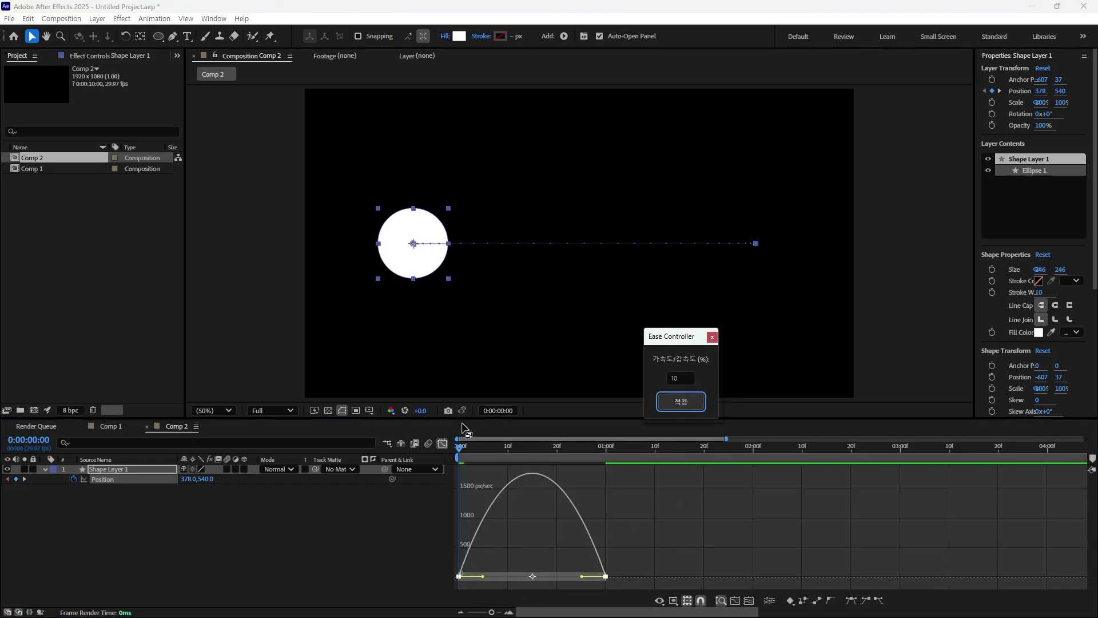
Return to the layer bar view, apply a 90% ease to the Position keyframes, and check the curve in the Graph Editor.
click(441, 445)
click(441, 444)
drag(627, 504, 547, 454)
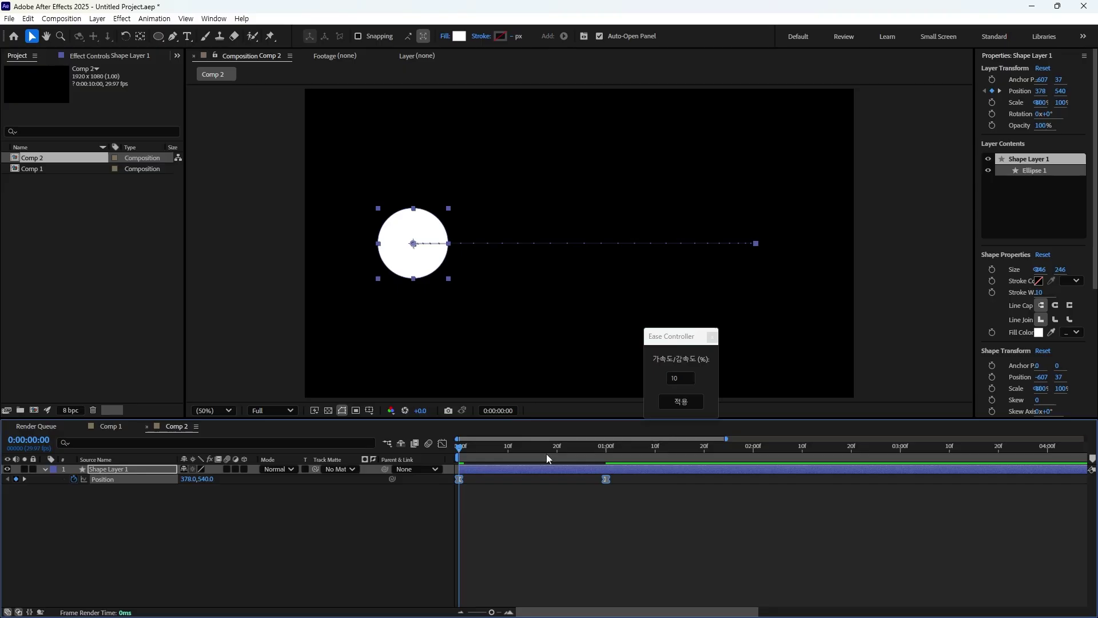
click(677, 387)
double_click(674, 379)
text(90)
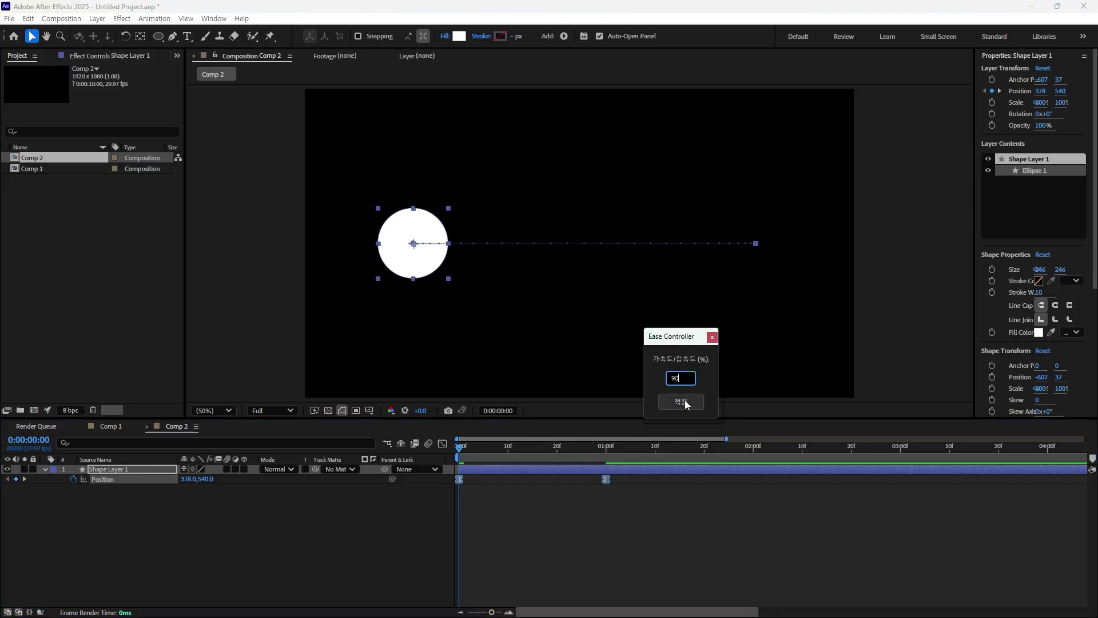
click(442, 444)
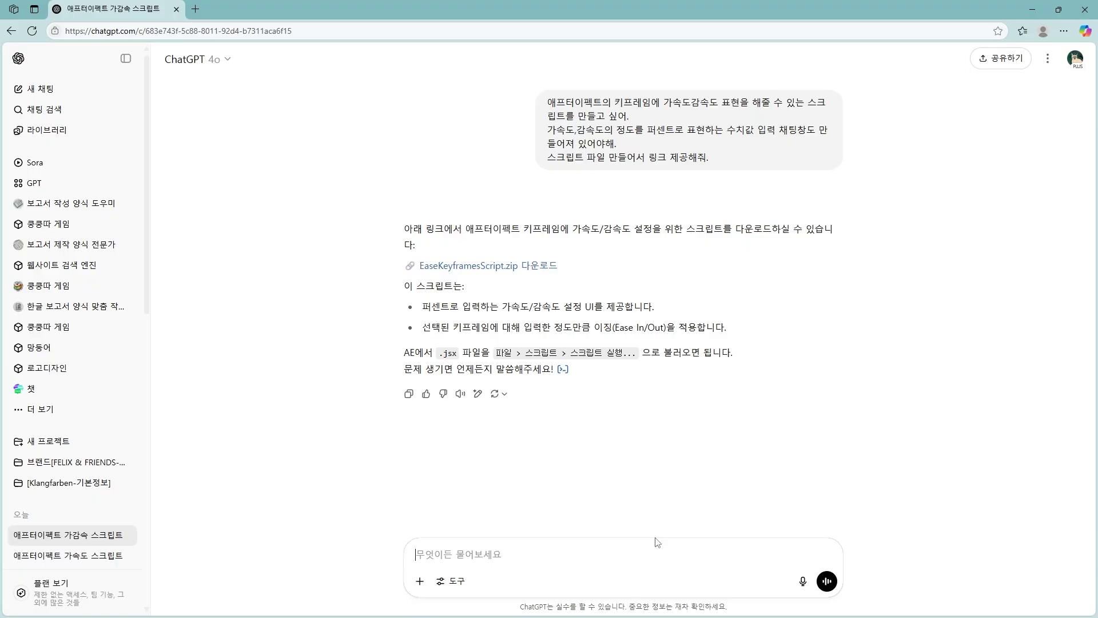
Switch to ChatGPT and begin a follow-up prompt with the line "수치값 입력에 따라서 실제 그래프의 모양이 변해야해.".
text(수치)
text(값 이ㅂ력에뜨)
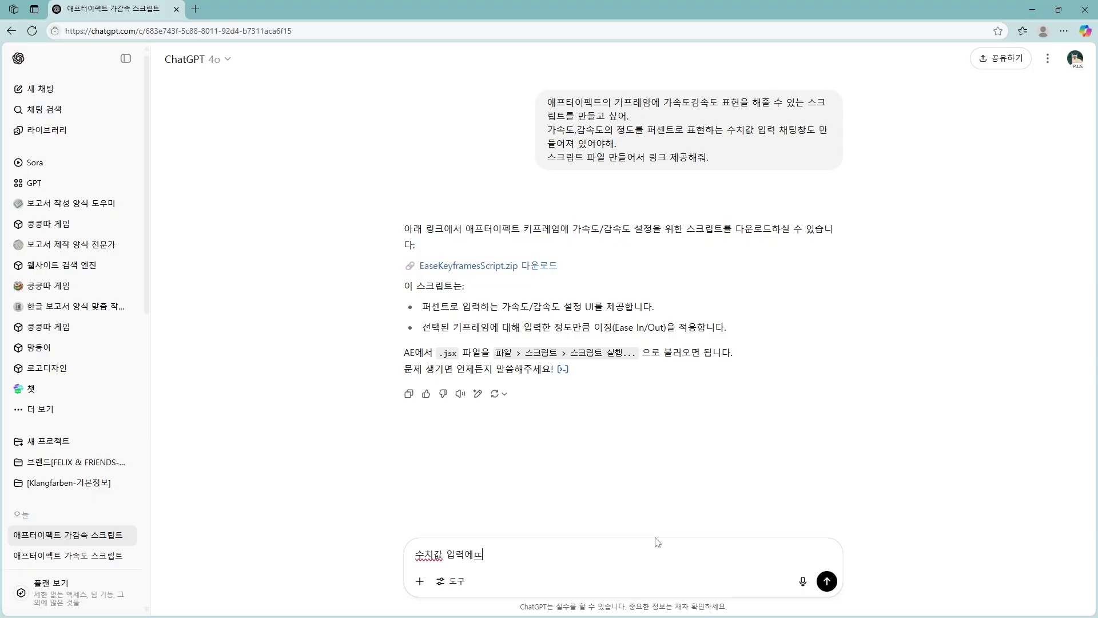
text(라서 시ㄹ제)
text( 그래프의 ㅁㅗ양이 변해야해.)
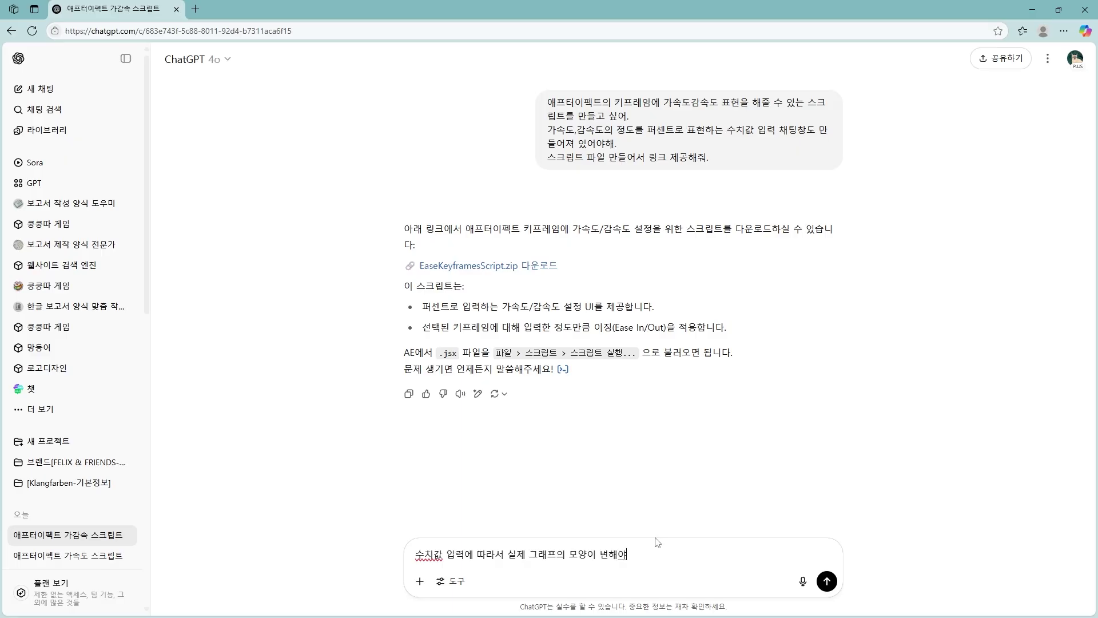
key(shift+Return)
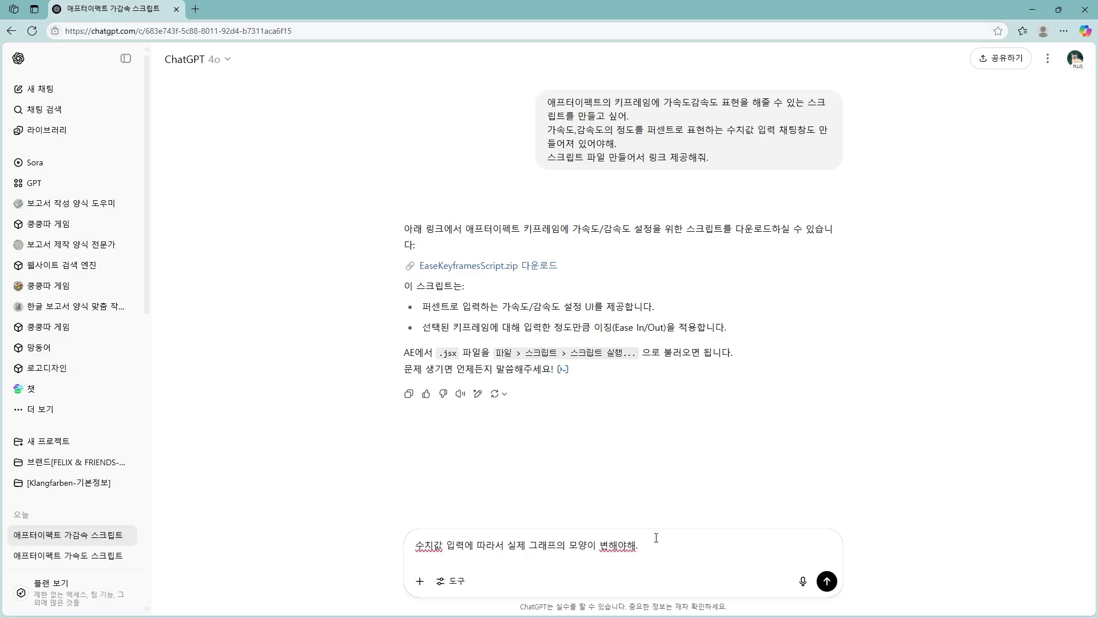
Start the prompt's second line by limiting the input range: "수치값이 0-100까지만 입력할 수 있는데,".
text(수치갑)
text(이 )
text(0-100까지만 )
text(이)
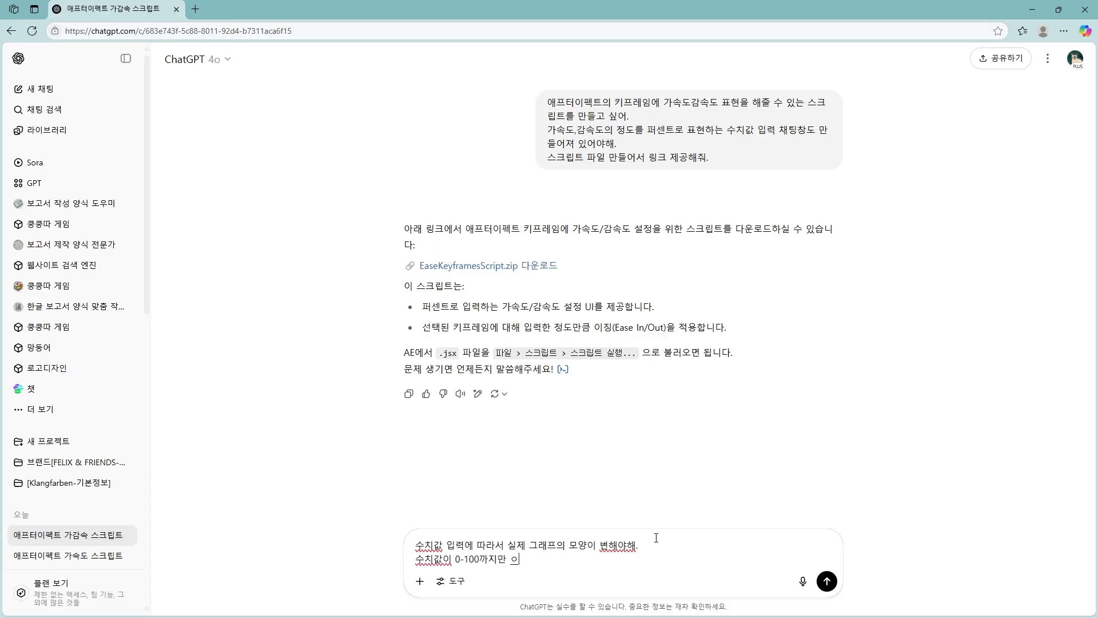
text(ㅂ력할 수 있ㄴ)
text(는데,)
Continue the prompt with the meaning of the range ends: "0으로 갈수록 감속도, 100으로 갈수록 가속도로".
text( 0을 입력하)
key(BackSpace)
key(BackSpace)
key(BackSpace)
key(BackSpace)
key(BackSpace)
text(으로 갈수록 감시)
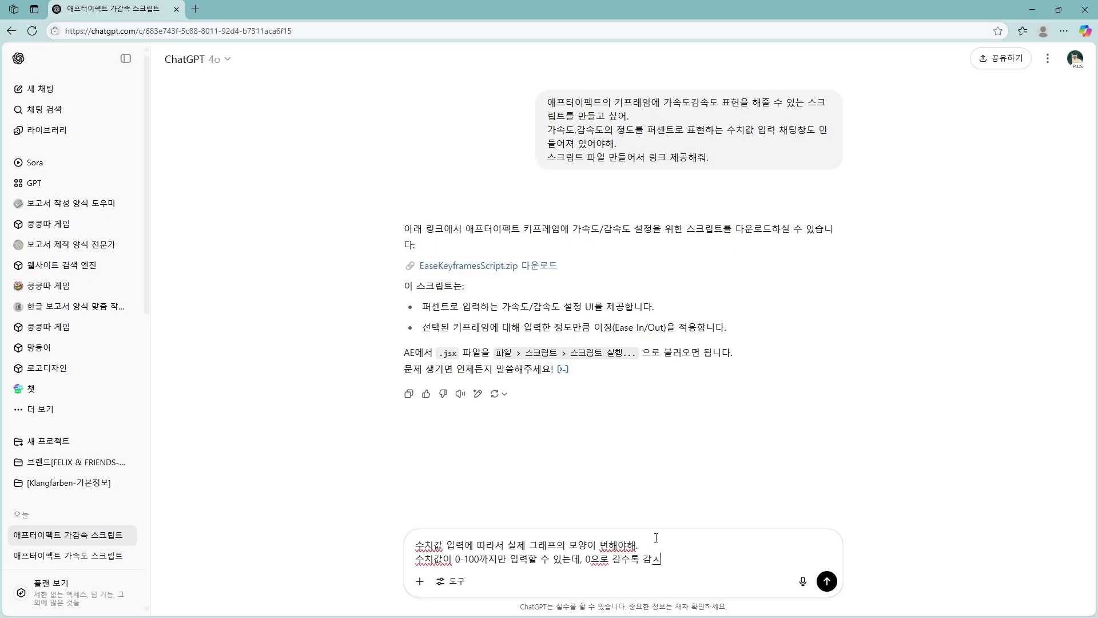
text(속도, 100으로 갈)
text(수로)
text(가속도로 )
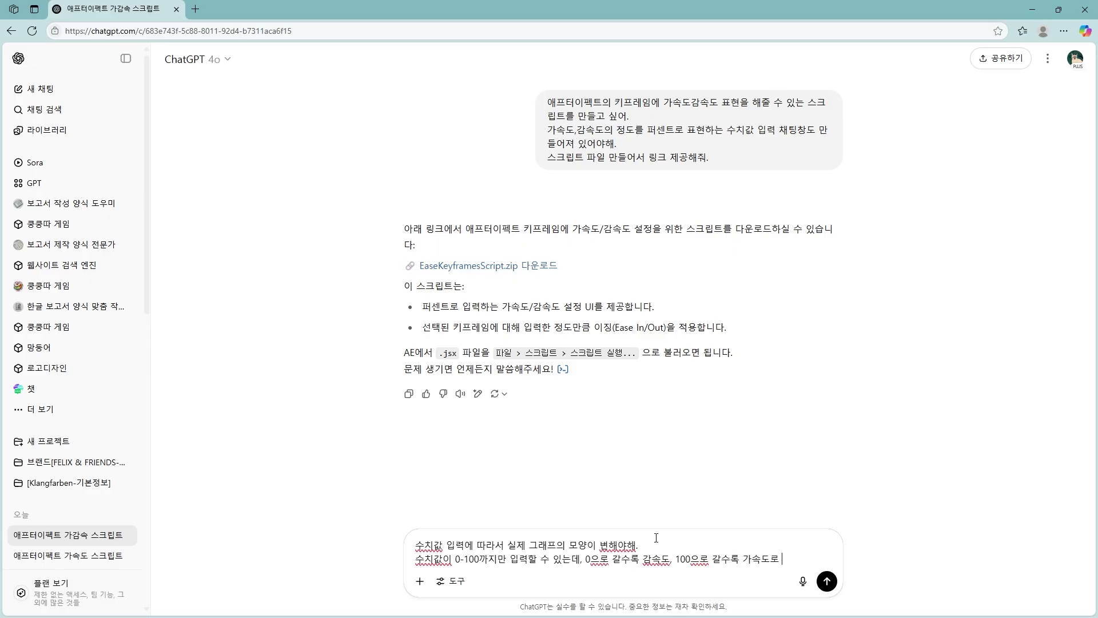
Finish the prompt with "표현이 돼야해. 스크립트 다시 만들어줘." and send it.
text(표현이 돼야해. 스크립트 대)
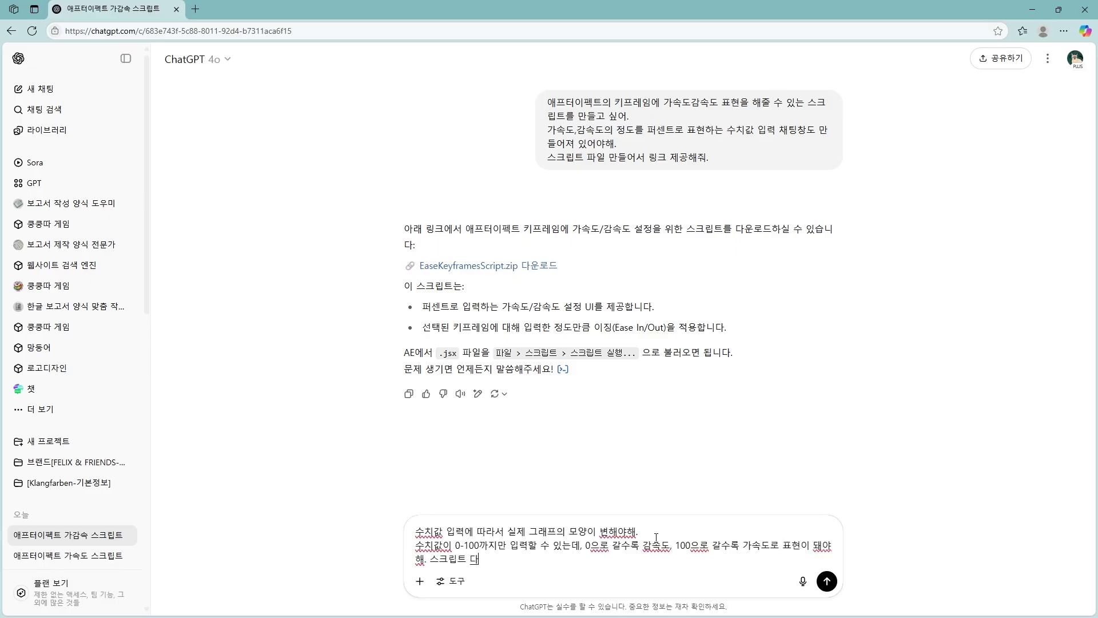
key(BackSpace)
text(다시 만들어줘.)
key(Return)
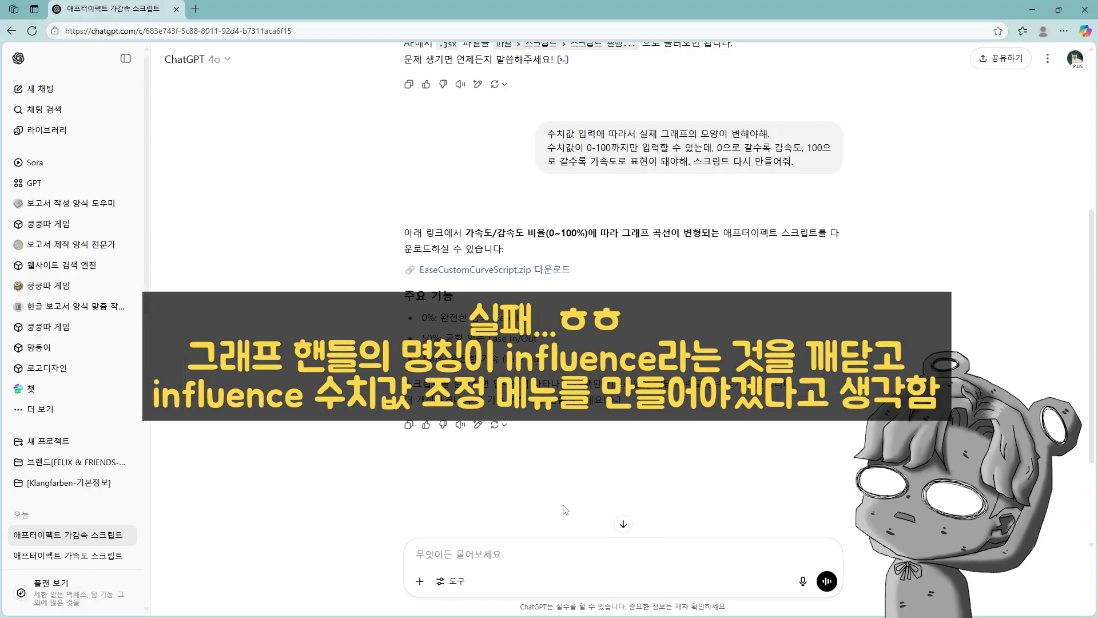
text(그래프의)
key(BackSpace)
key(BackSpace)
key(BackSpace)
key(BackSpace)
key(BackSpace)
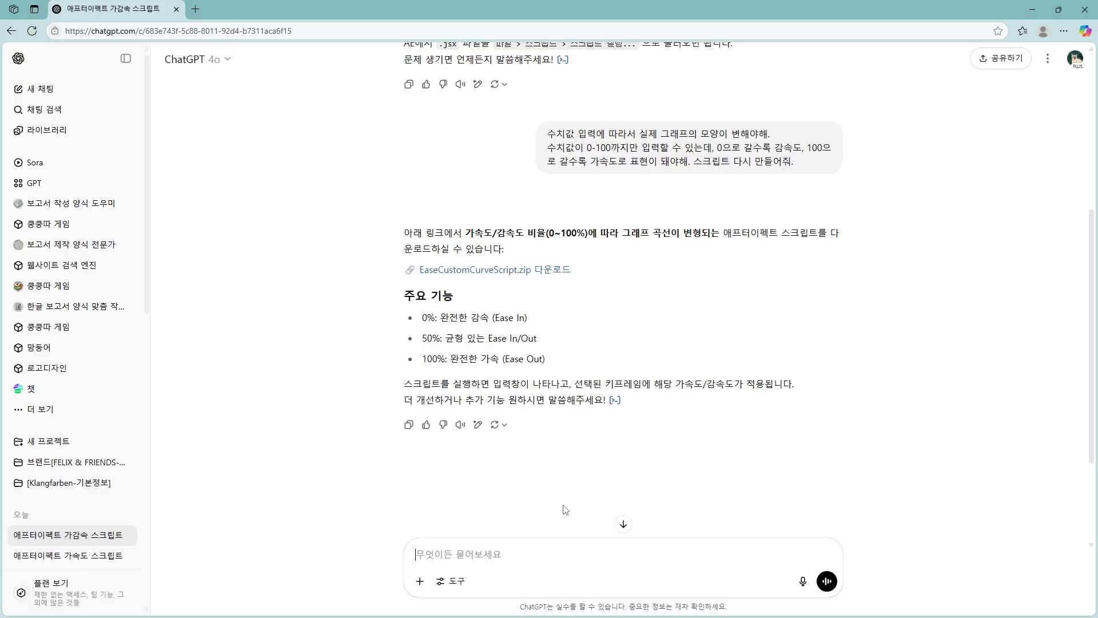
Begin a new ChatGPT prompt with "두개의 키프레임이 있다면 앞의 키프레임의 influence 에 대해서 따로 입력하는 창이 있어야하고," and a line break.
text(두개의 키프레임이 있다면)
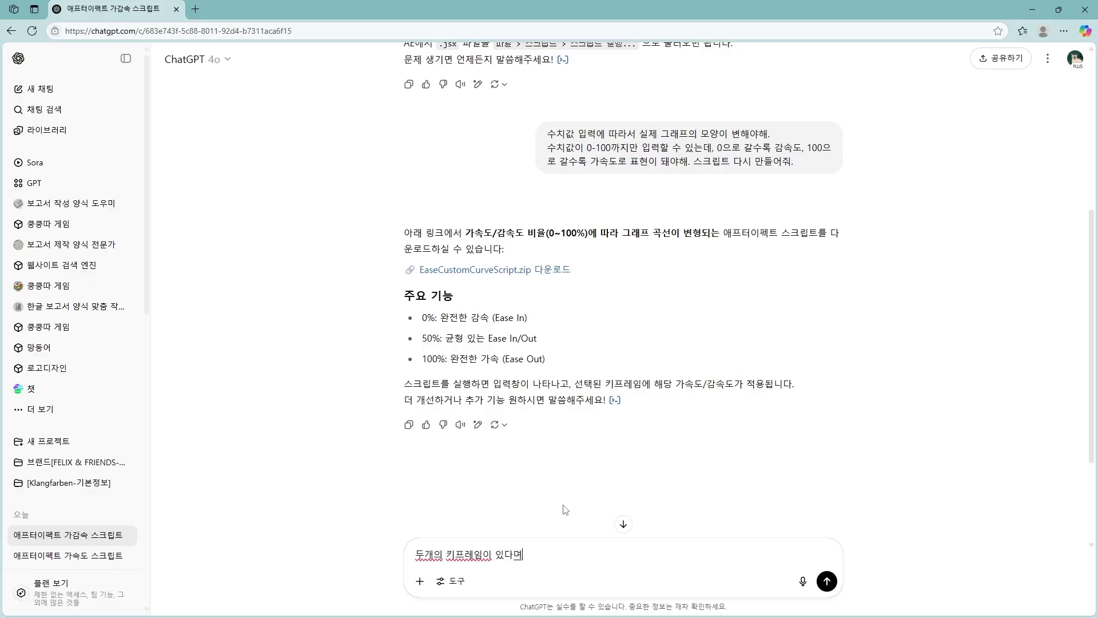
text( 앞의 키프레임의)
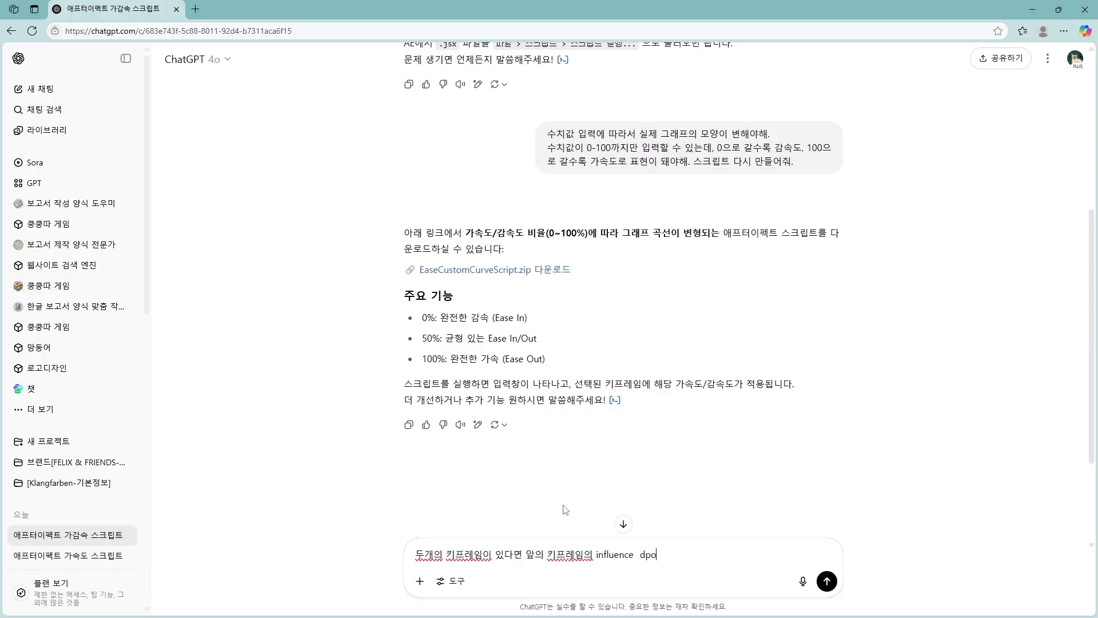
text(influence 에 대해서 따로 입력하는)
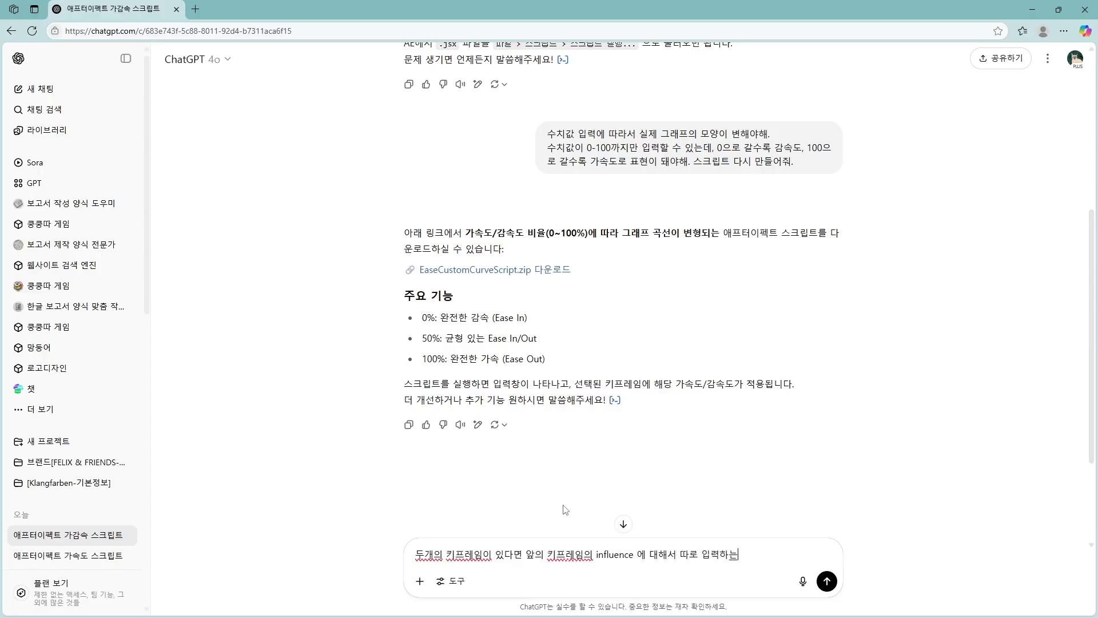
text( 창이 있어야하고,)
key(shift+Return)
Add to the prompt: "뒤의 키프레임의 influence 에 대해서도 따로 입력하는 창이 있어야해. 입력하는 대로 그래프가 표현이 돼야해.".
text(뒤의 키프레임)
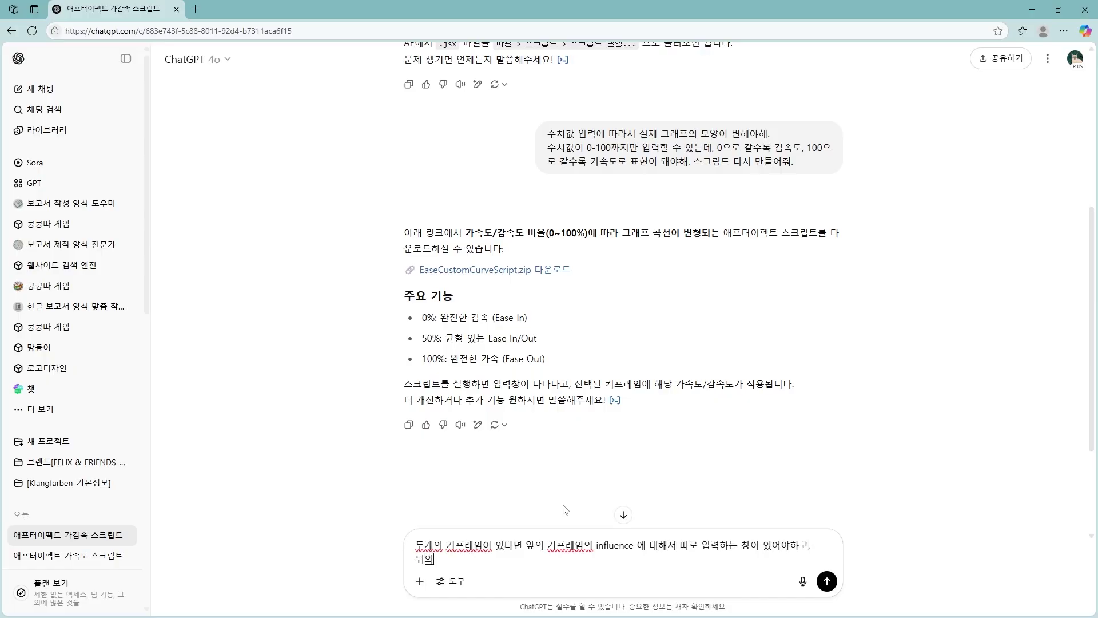
text(의 influenc)
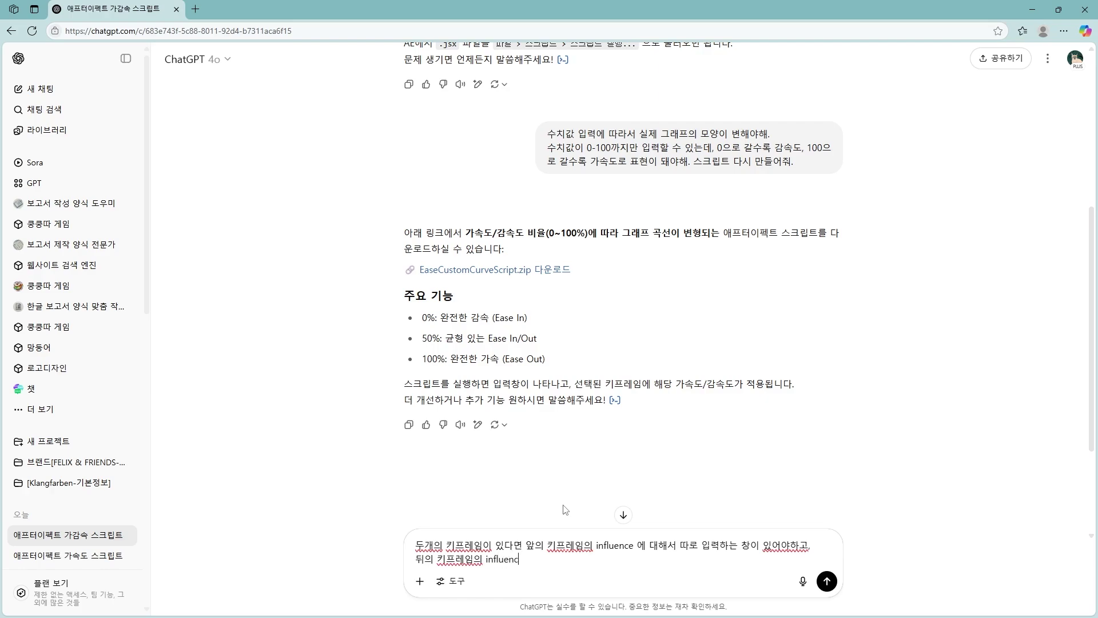
text(e 에 대해서도 때로 입력하는 창이 ㅇ있어야해. 입력ㅎ)
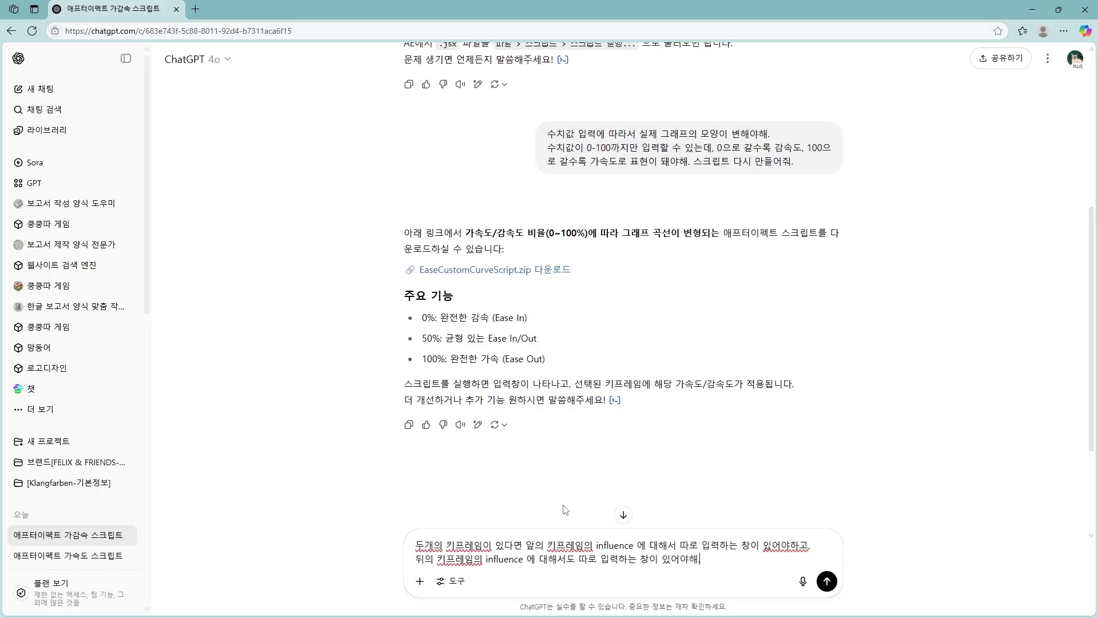
text(하는 대로 그래프가 표현이 돼야해.)
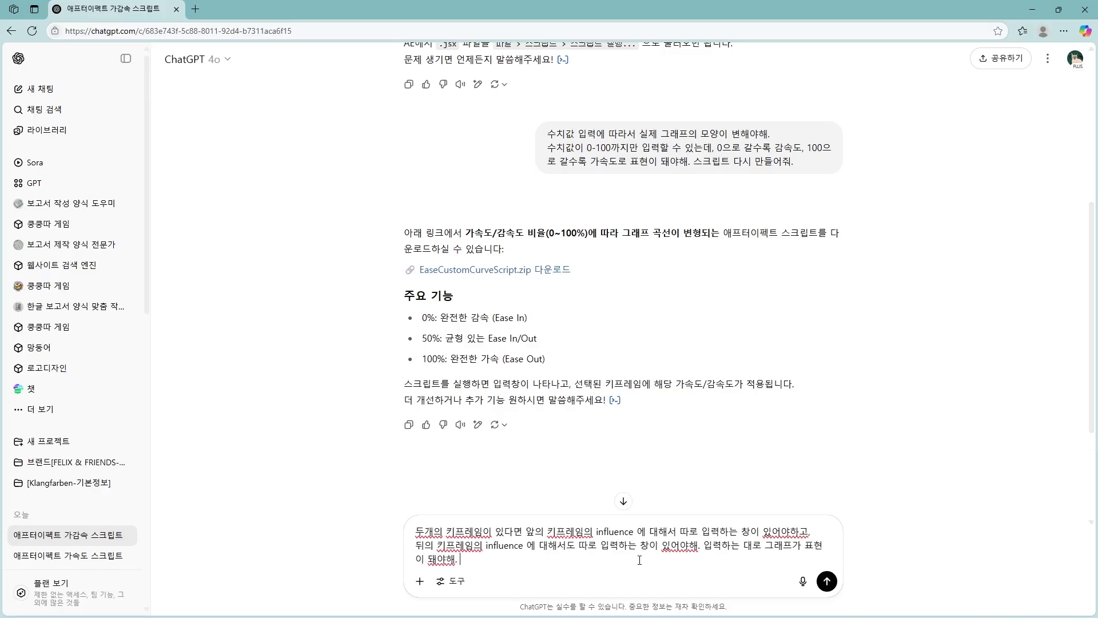
Extend the prompt with the allowed value range: "수치값의 입력은 0.01%~100%까지 입력이 가능해야해. 이 입력을".
text( 수치값의 입력은 0.01%)
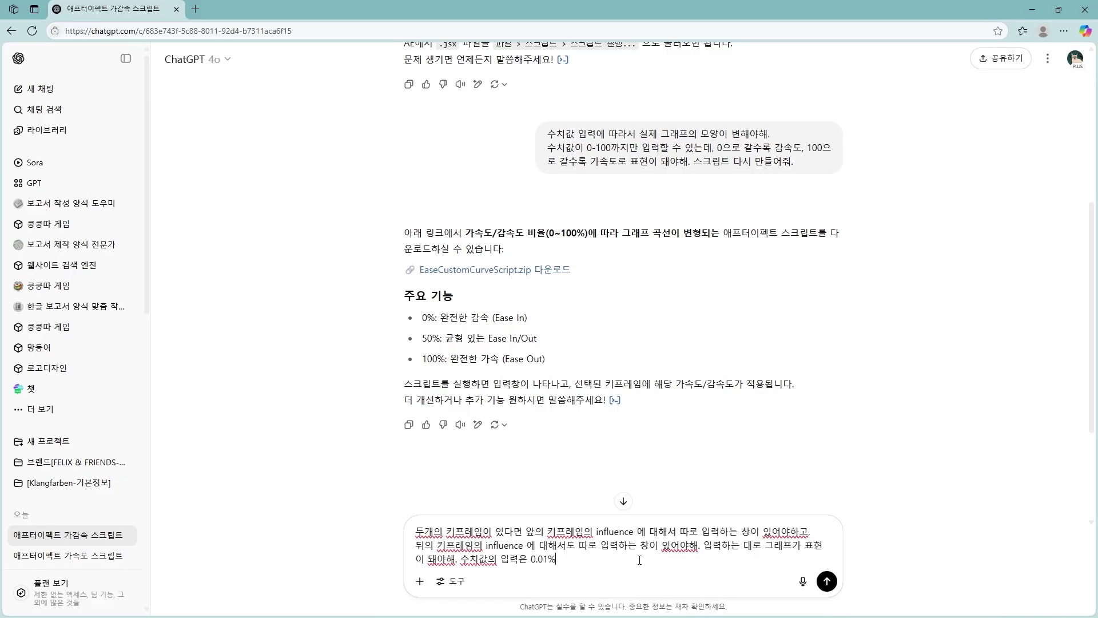
text(~100%까지 입력이 가능해야해. 으)
text( 입력을 )
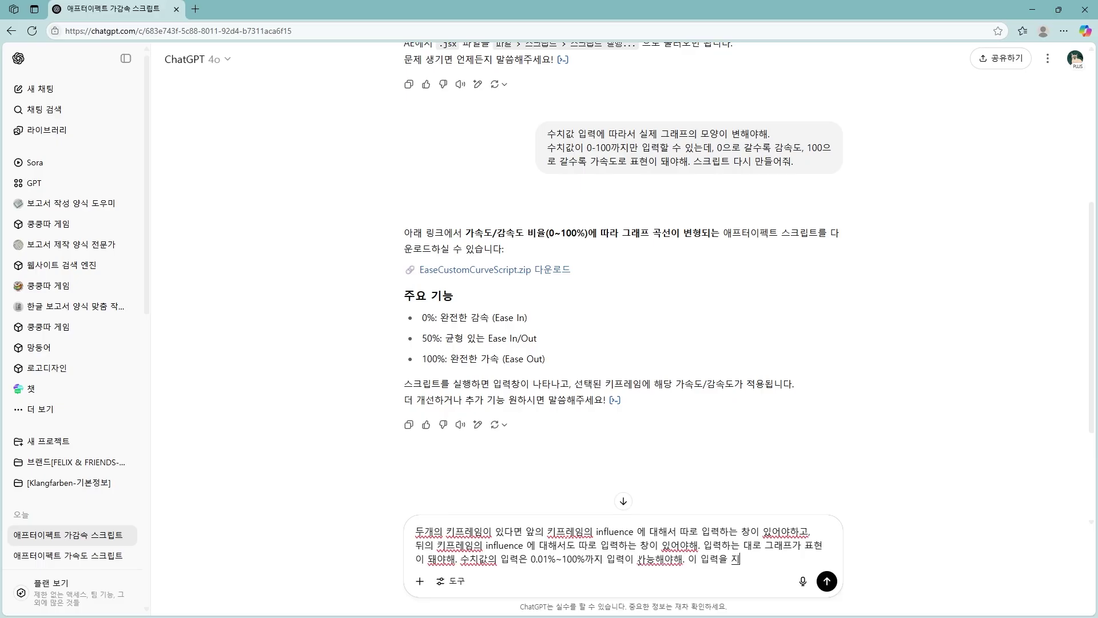
Complete the prompt with "직접 입력하는 채팅창 말고, 마우스로 슬라이드 할 수 있는 인터페이스로 스크립트파일을 제작해줘." and send it.
text(직접 입력하는 채팅창 말고, 슬라이드)
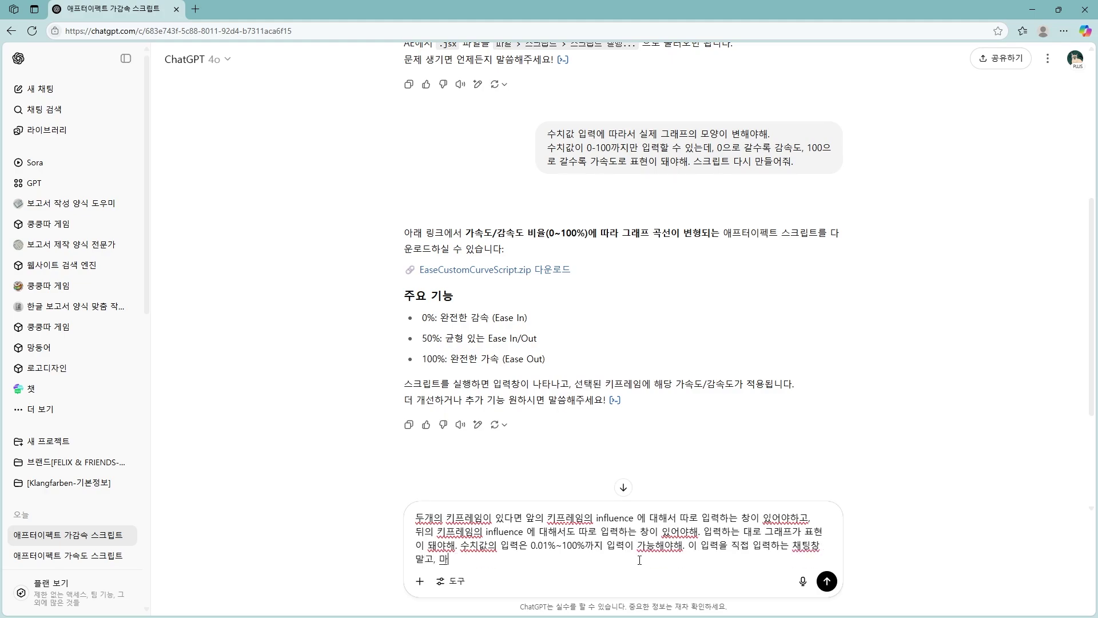
text(마우스로 슬라이드 ㅎ할 수 있는 인터페이)
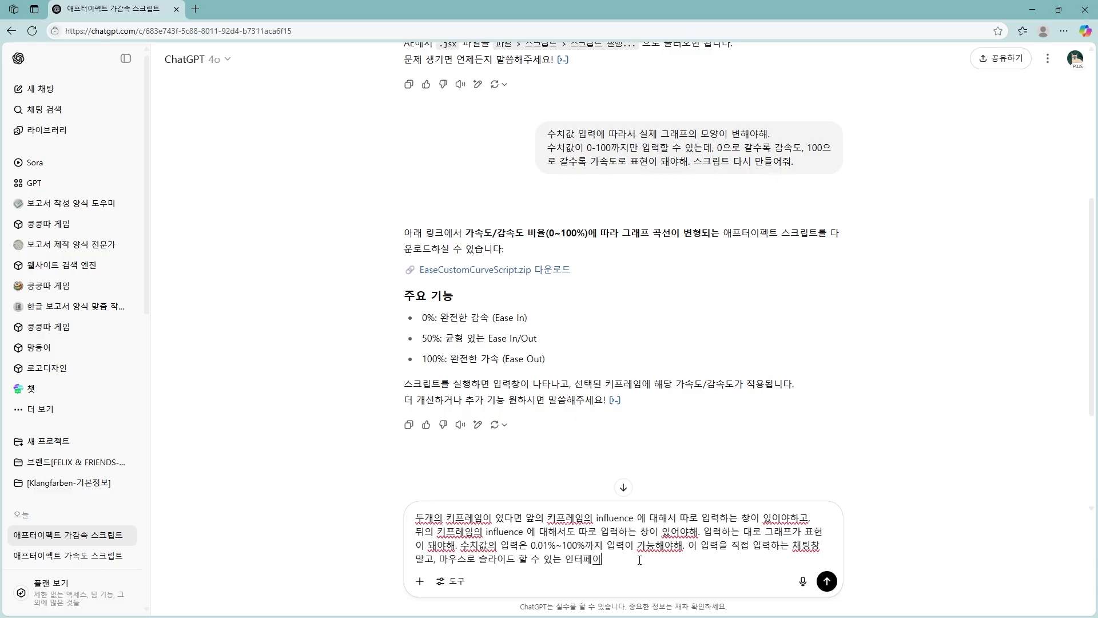
text(스로 스크립파)
text(파일을 제작해줘.)
key(Return)
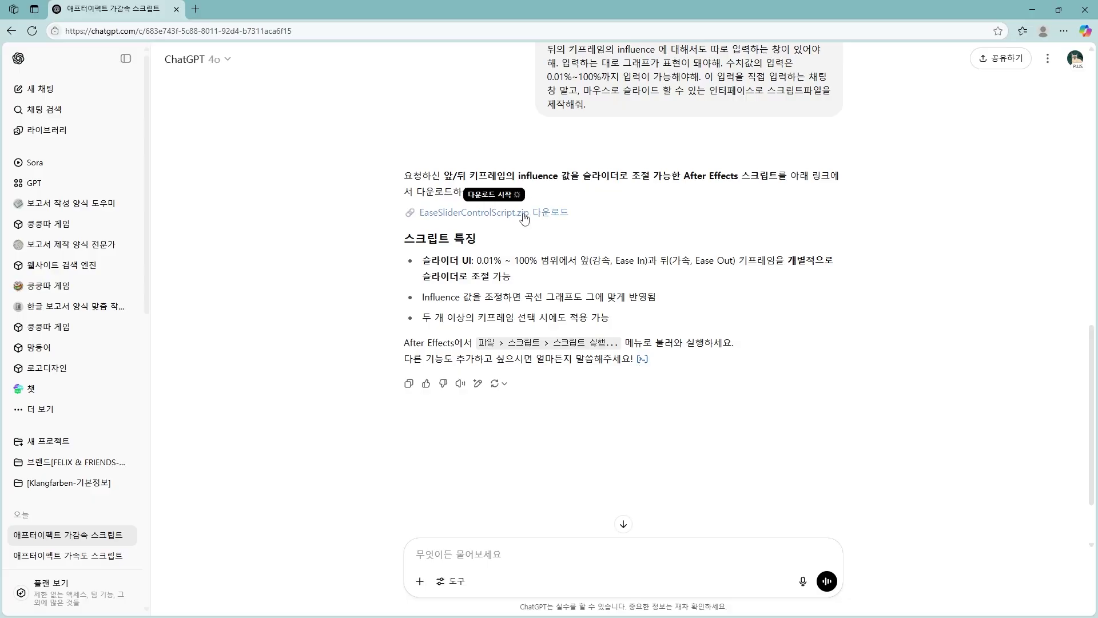
Download EaseSliderControlScript.zip from ChatGPT's answer and save it in the 챗GPT로 스크립트 만들기 folder.
click(524, 216)
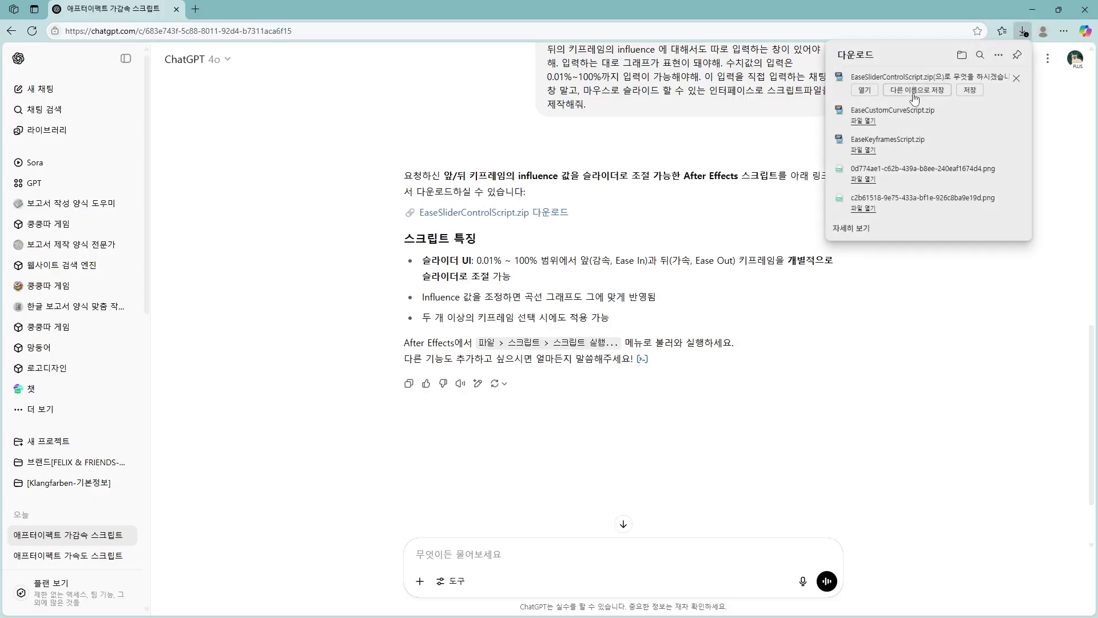
click(914, 97)
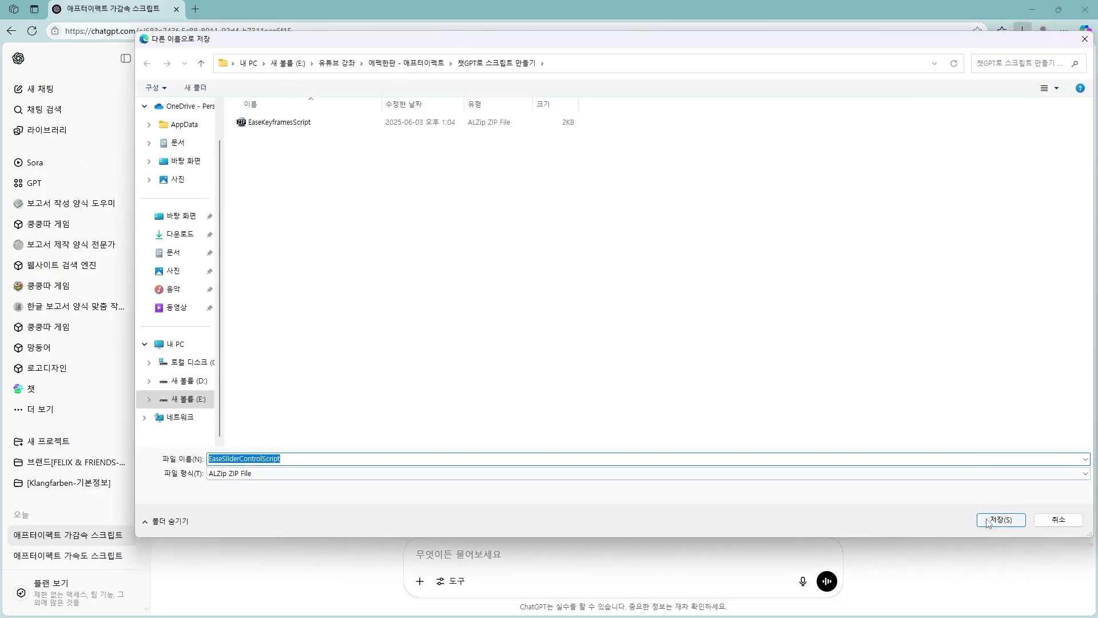
click(986, 510)
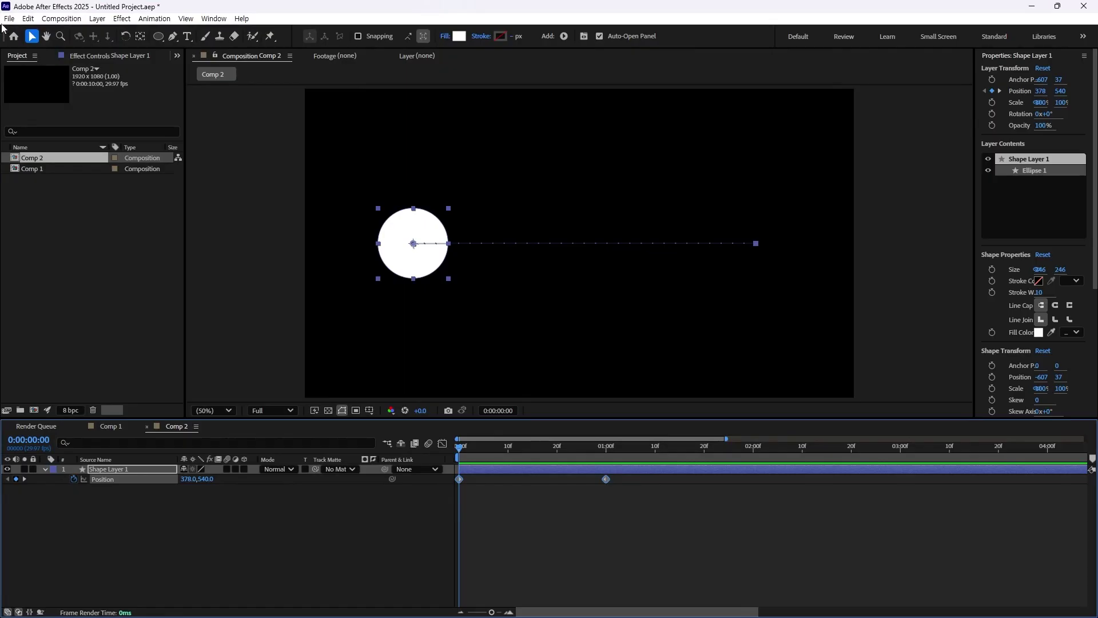
In After Effects, run the EaseSliderControlScript file and move its Ease In/Out Controller window below the circle.
click(10, 19)
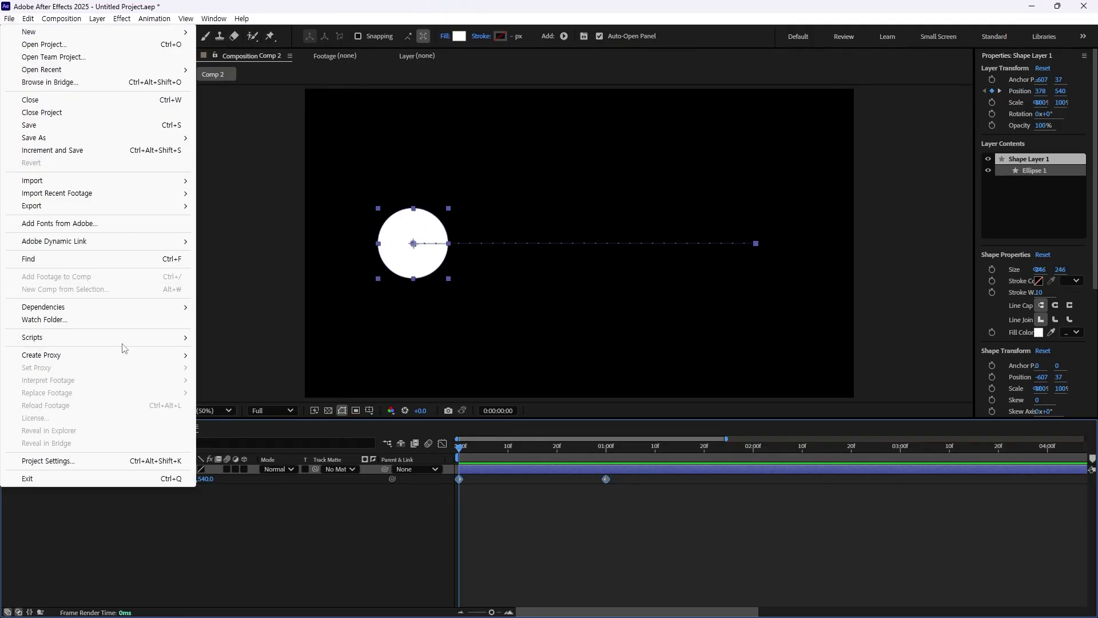
mouse_move(135, 337)
click(263, 20)
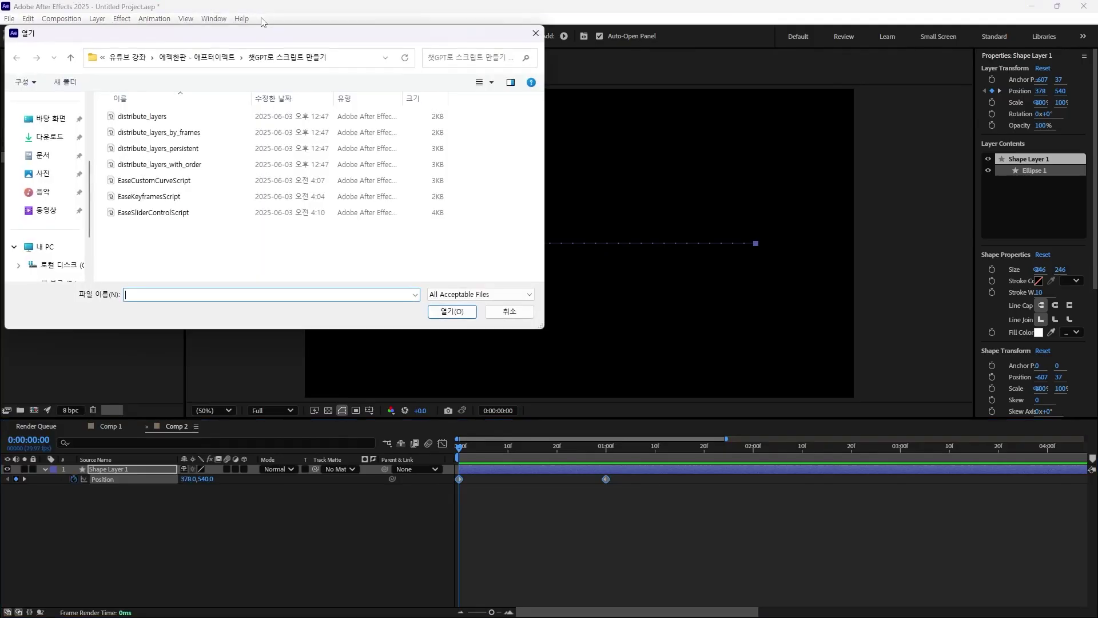
click(194, 215)
double_click(194, 217)
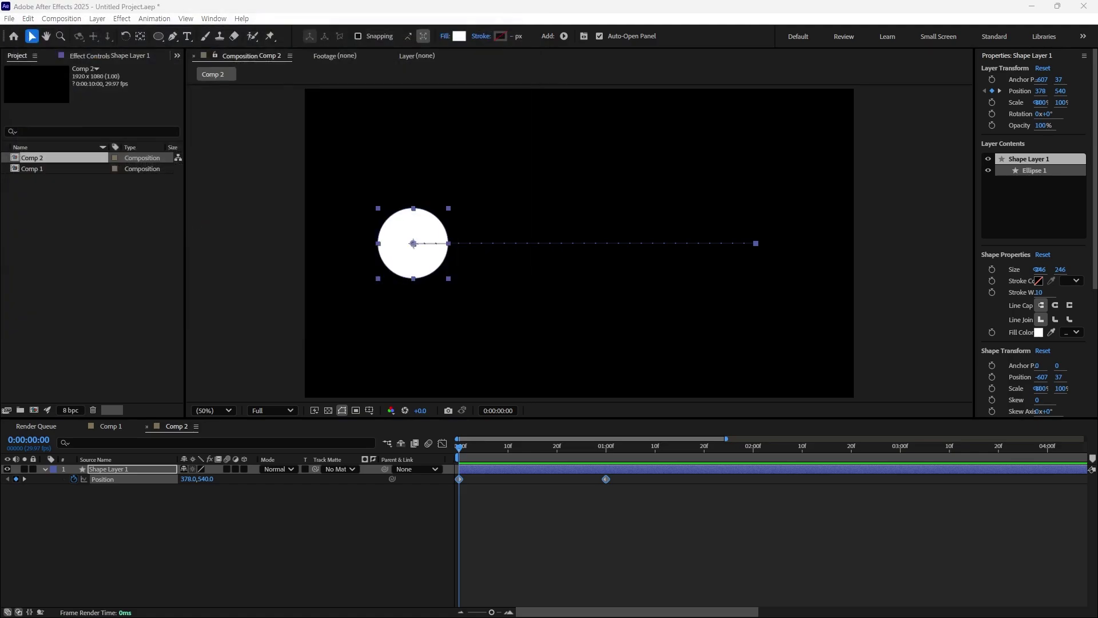
drag(221, 350, 498, 311)
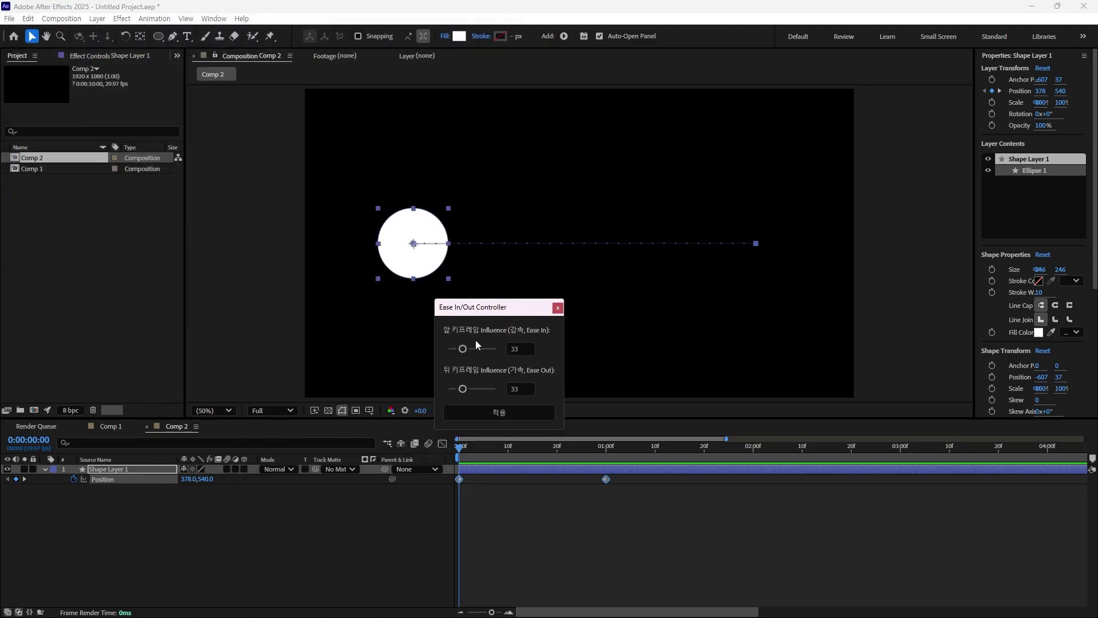
Try out the front-keyframe (Ease In) and back-keyframe (Ease Out) Influence sliders in the Ease In/Out Controller.
mouse_move(463, 350)
mouse_down()
mouse_move(497, 350)
mouse_move(446, 350)
mouse_up()
mouse_move(463, 389)
mouse_down()
mouse_move(485, 389)
mouse_move(447, 389)
mouse_move(495, 389)
mouse_move(448, 388)
mouse_up()
mouse_move(448, 350)
mouse_down()
mouse_move(488, 349)
mouse_move(463, 349)
mouse_up()
drag(447, 389, 476, 389)
drag(474, 351, 473, 351)
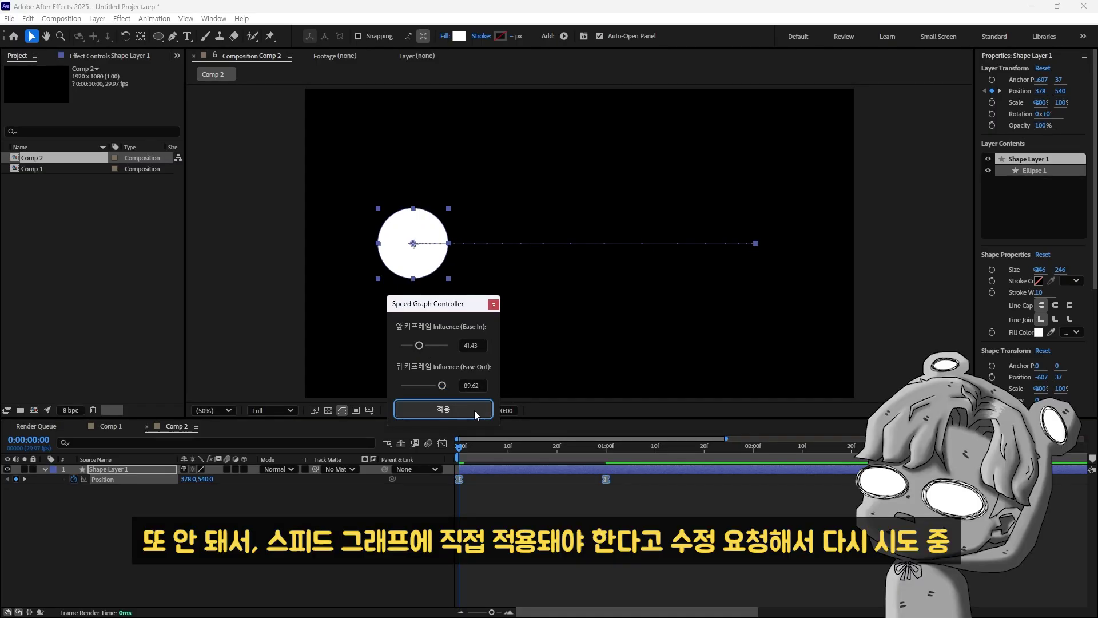
Apply the 41.43 Ease In and 89.62 Ease Out influences to the circle's Position keyframes and show their speed graph.
click(475, 410)
click(443, 444)
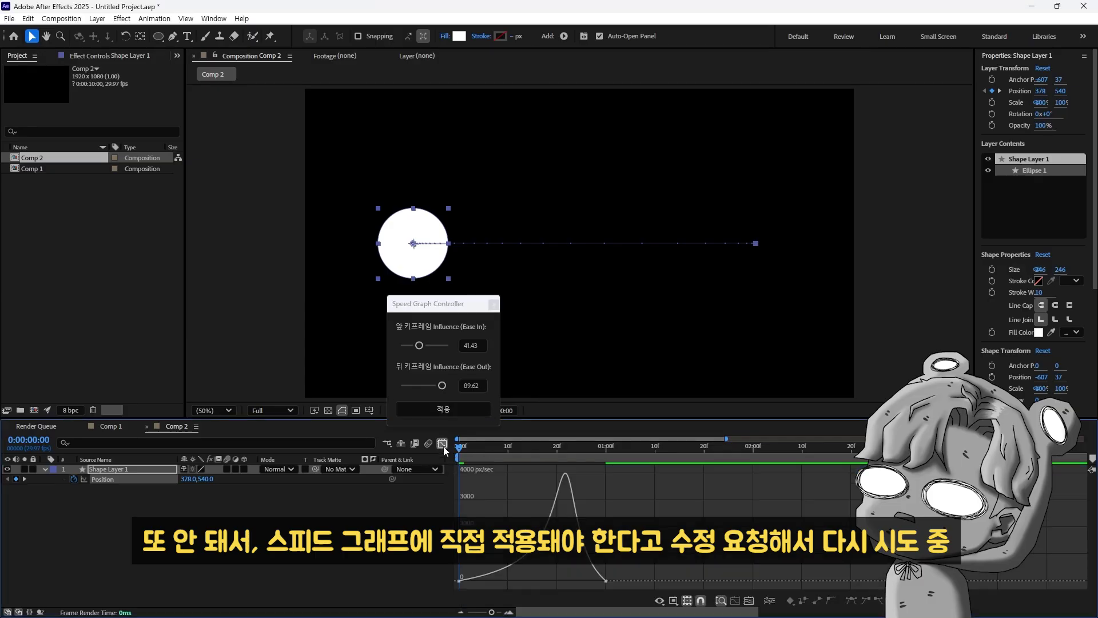
click(453, 408)
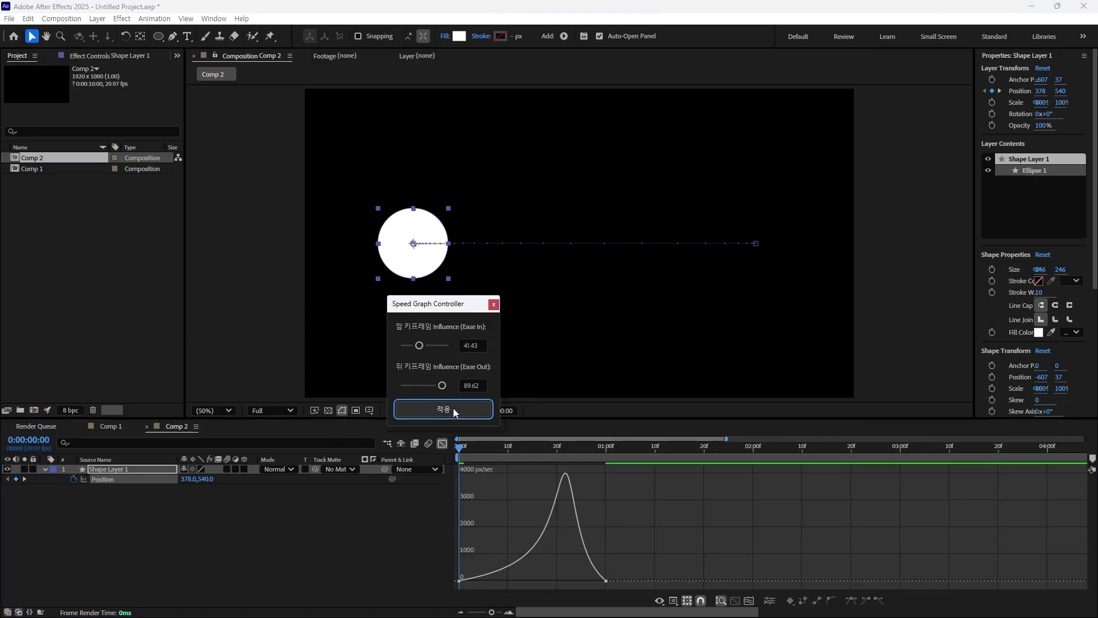
With both Position keyframes selected in the speed graph, apply an Ease Out influence of 8.91 and an Ease In influence of 100.
drag(441, 385, 403, 385)
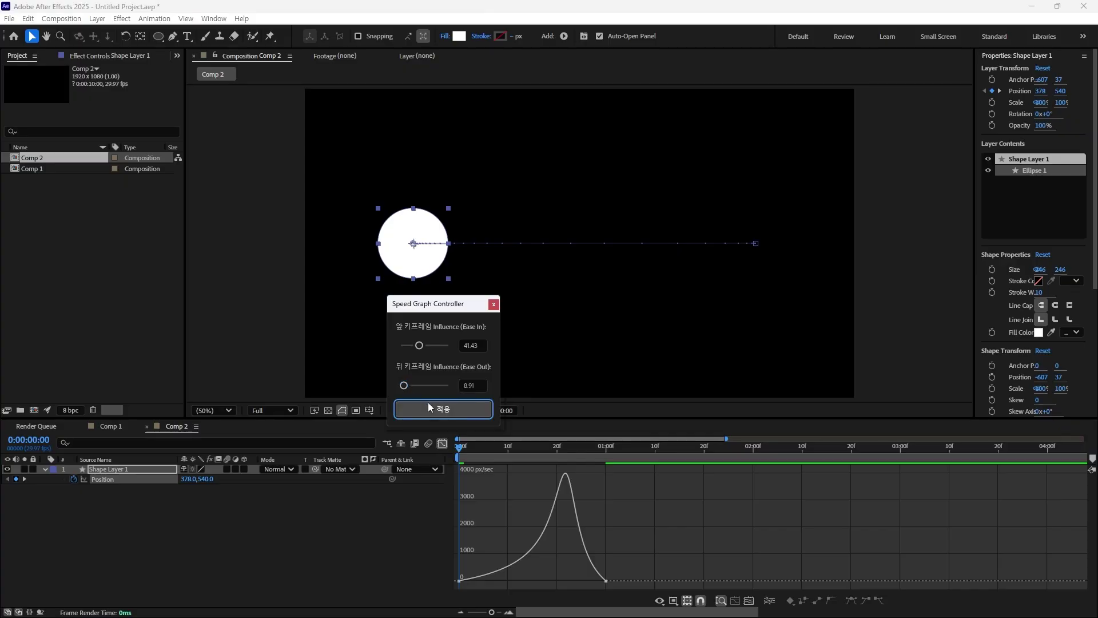
drag(668, 517, 435, 589)
click(460, 409)
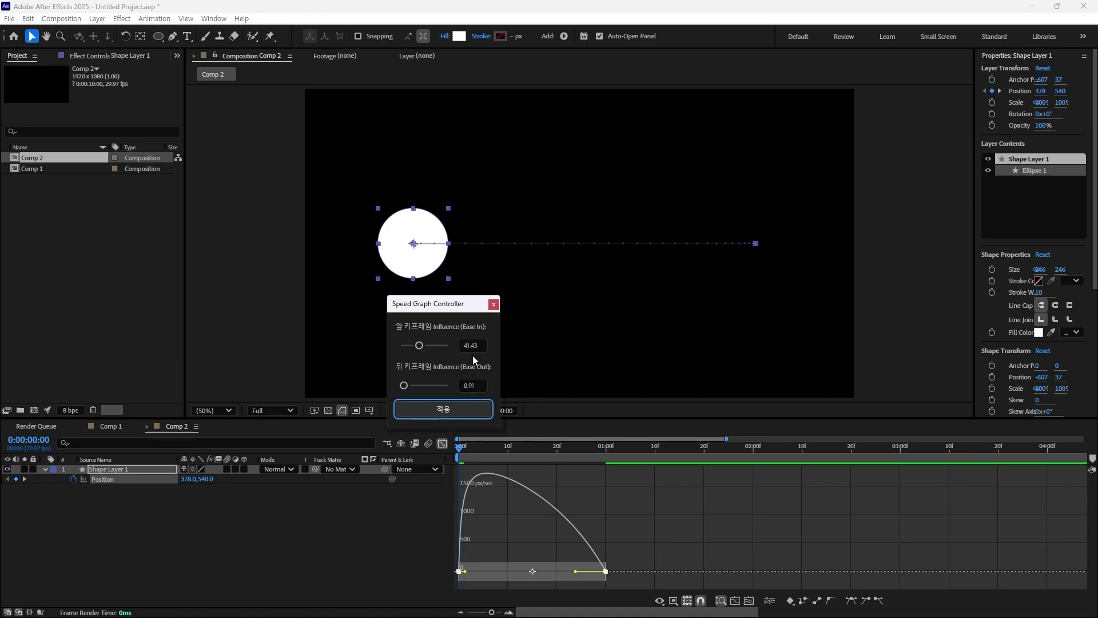
drag(419, 345, 447, 344)
click(438, 411)
click(444, 410)
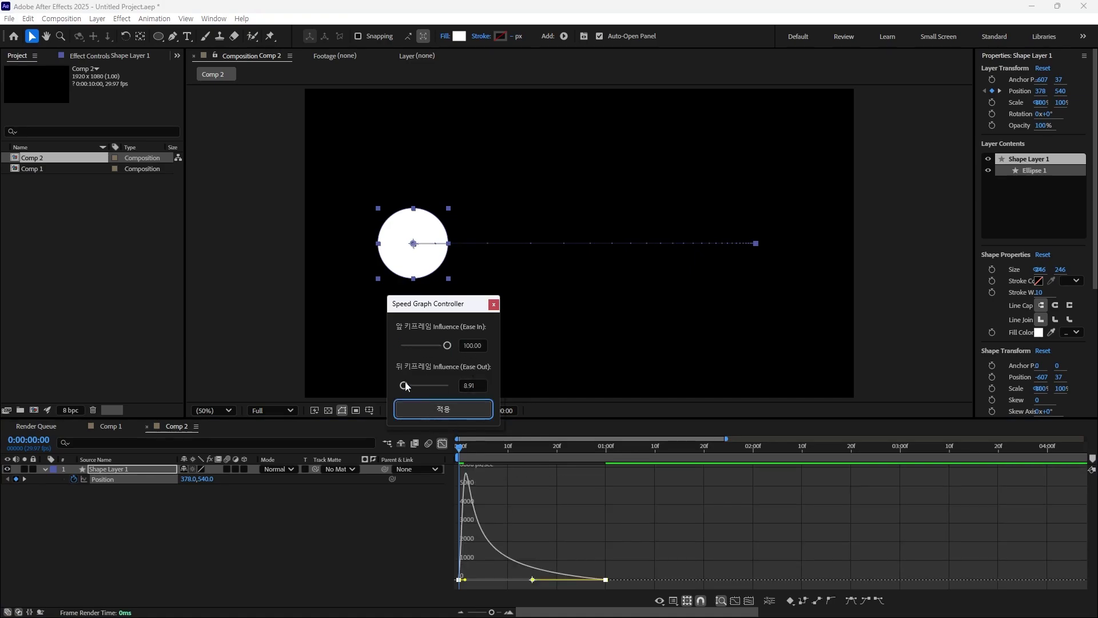
Set the Ease Out influence to 49.87 and the Ease In influence to 56.63, applying each to the Position keyframes.
mouse_move(404, 385)
mouse_down()
mouse_move(438, 385)
mouse_move(423, 385)
mouse_up()
click(444, 410)
click(442, 411)
click(438, 409)
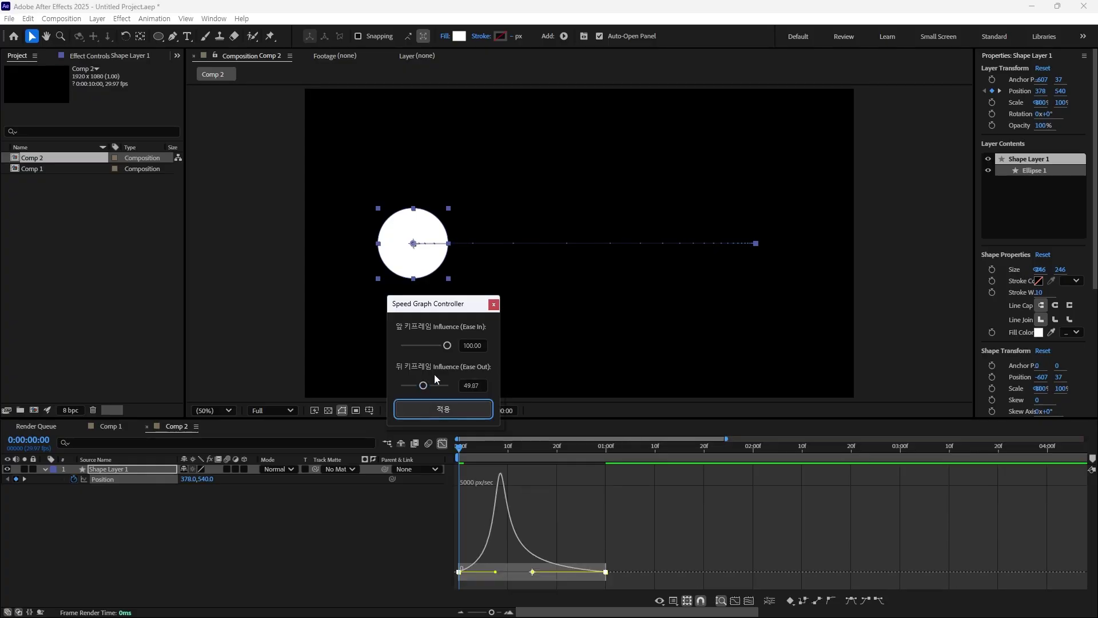
drag(447, 345, 426, 345)
click(444, 409)
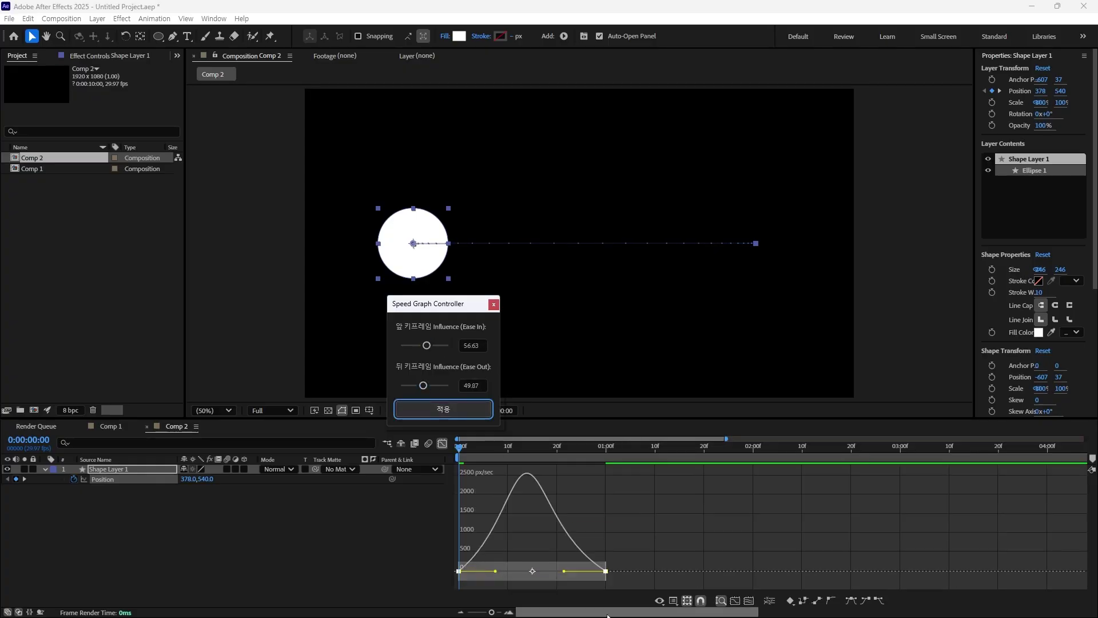
Reshape the speed graph by hand, lengthening the last keyframe's incoming handle and shortening the first keyframe's outgoing handle to almost nothing.
mouse_move(563, 570)
mouse_down()
mouse_move(581, 573)
mouse_move(532, 575)
mouse_move(601, 577)
mouse_move(553, 576)
mouse_up()
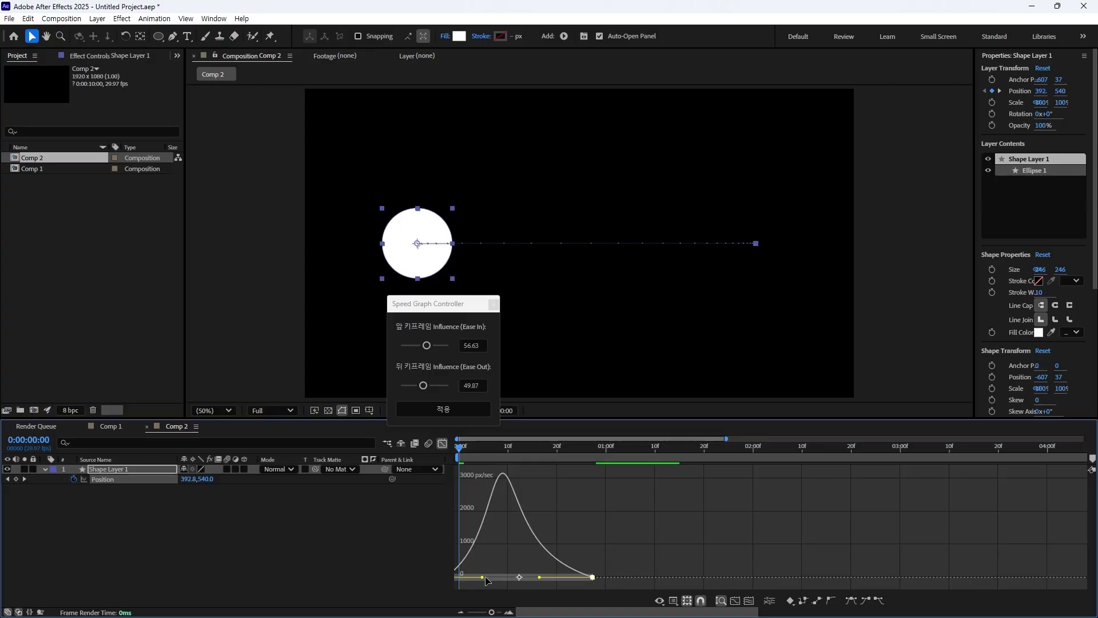
drag(494, 578, 464, 575)
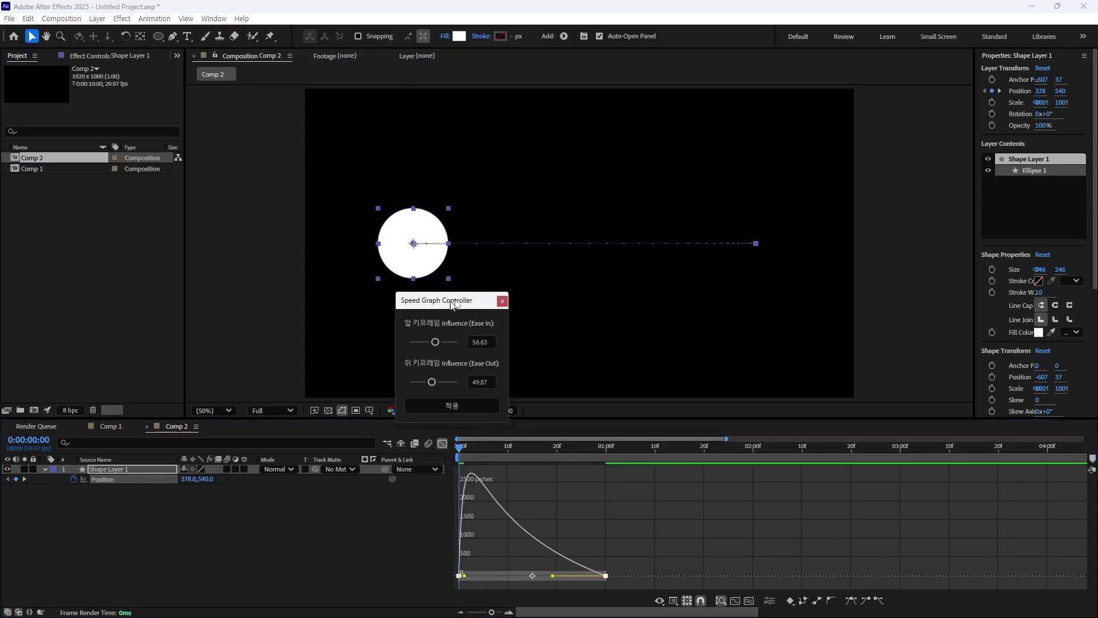
Leave the graph view, preview the circle's motion in Comp 2, and close the Speed Graph Controller.
drag(420, 307, 491, 293)
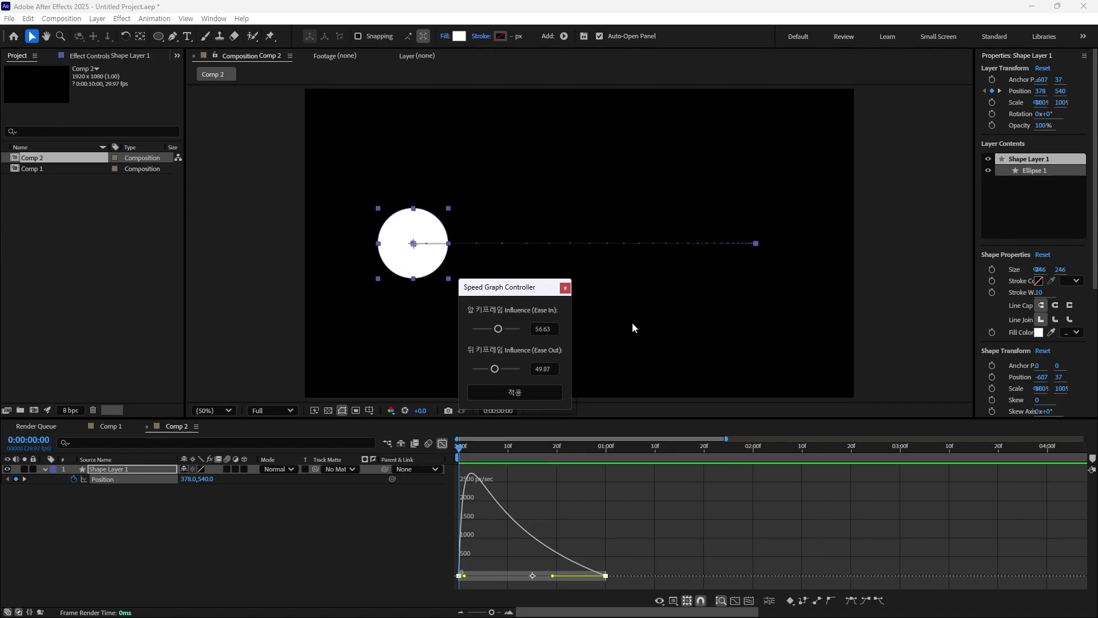
click(442, 444)
key(space)
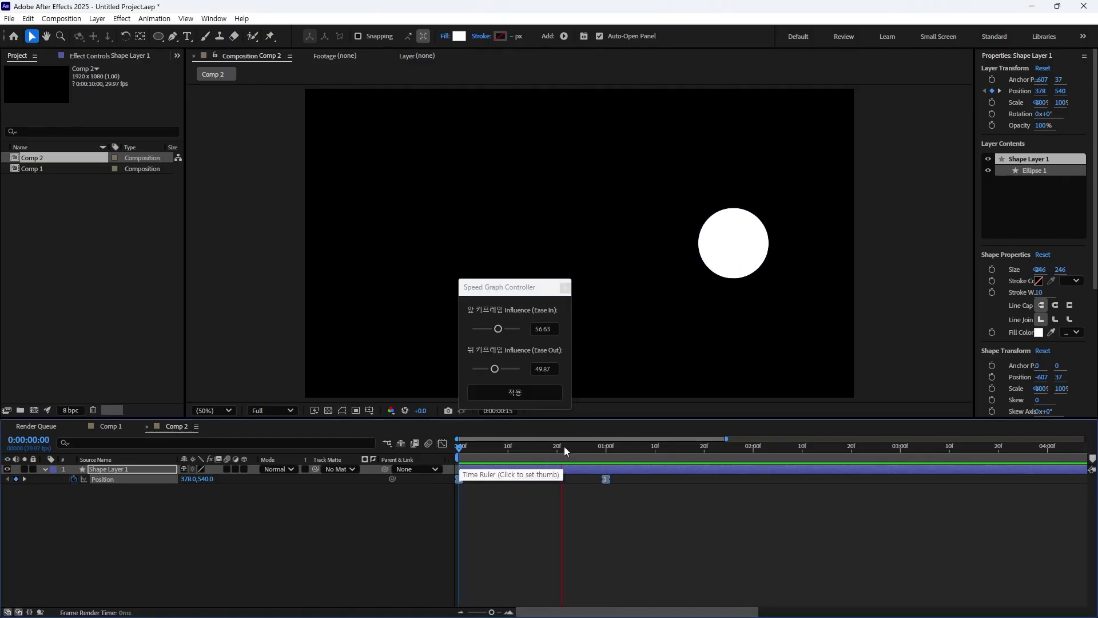
key(space)
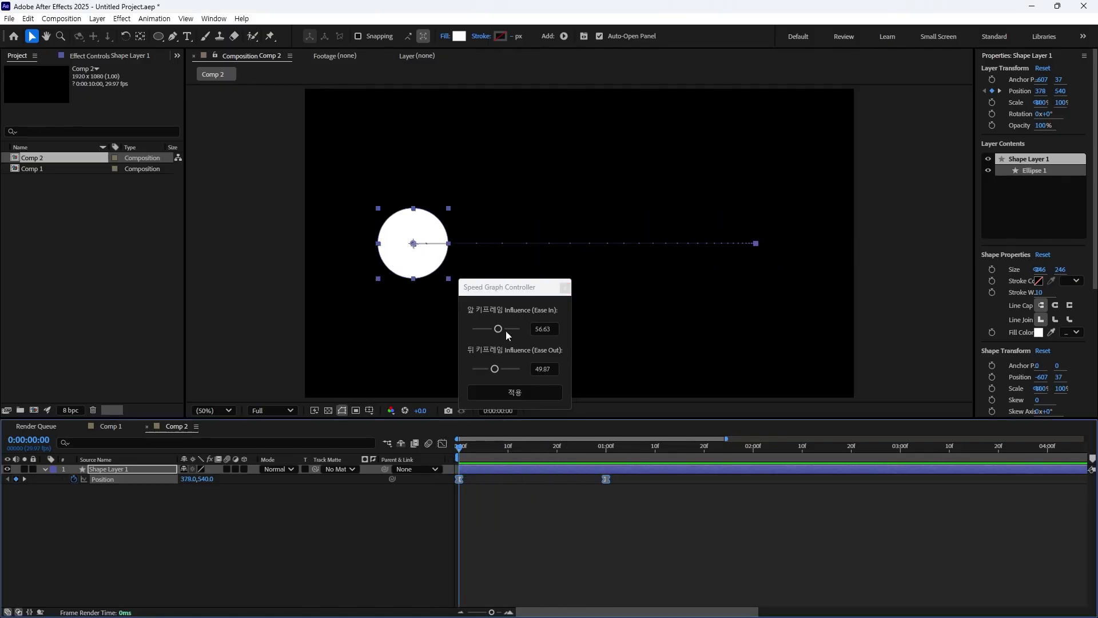
click(565, 290)
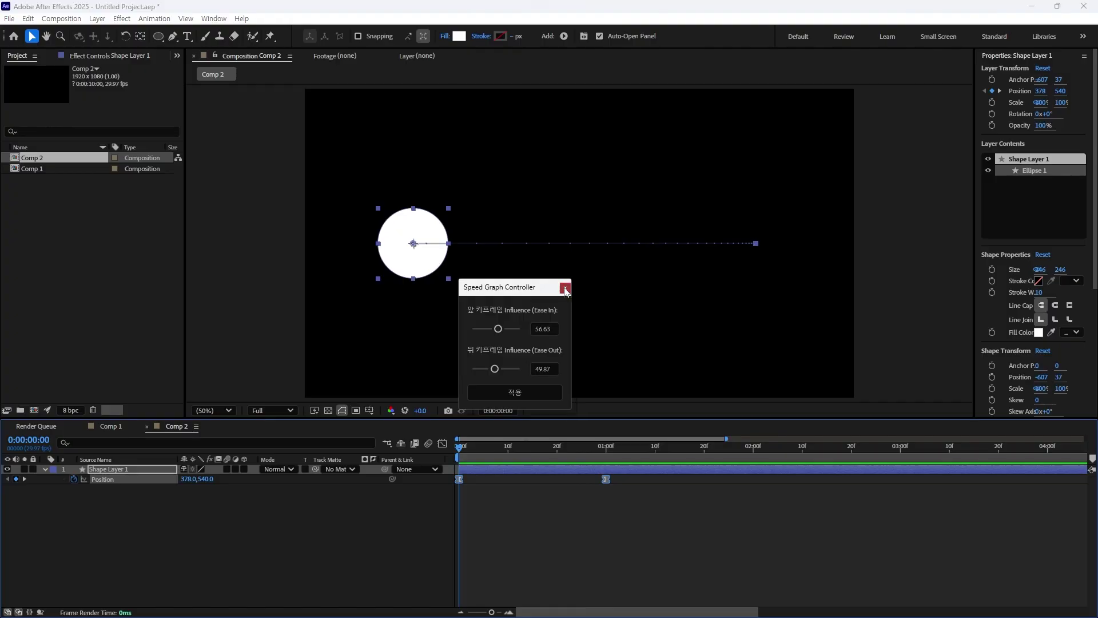
click(564, 288)
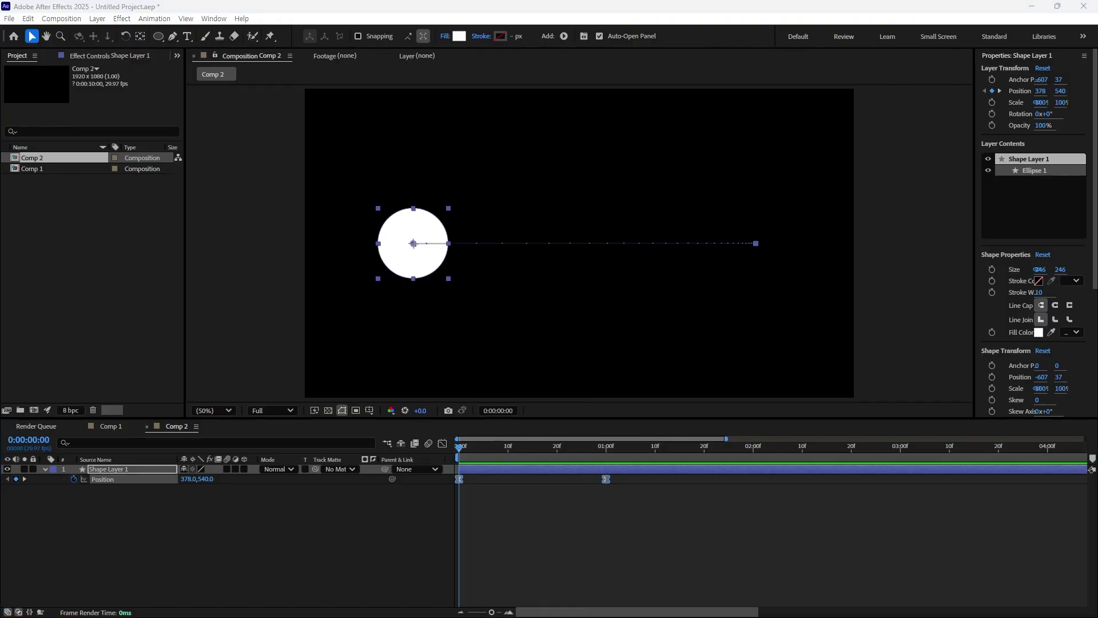
Switch to ChatGPT, attach SpeedGraphControlScript.jsx and distribute_layers_persistent.jsx, and send "이 두 스크립트를 합쳐서 하나의 스크립트 파일로 제작해서 링크 제공해줘.".
key(alt+Tab)
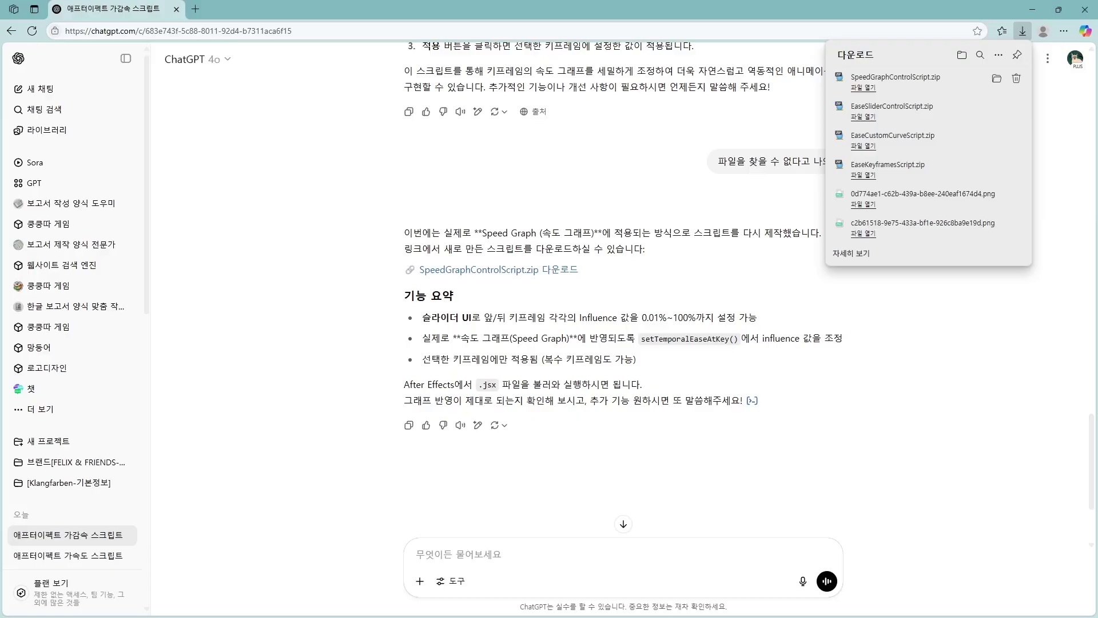
drag(572, 435, 546, 503)
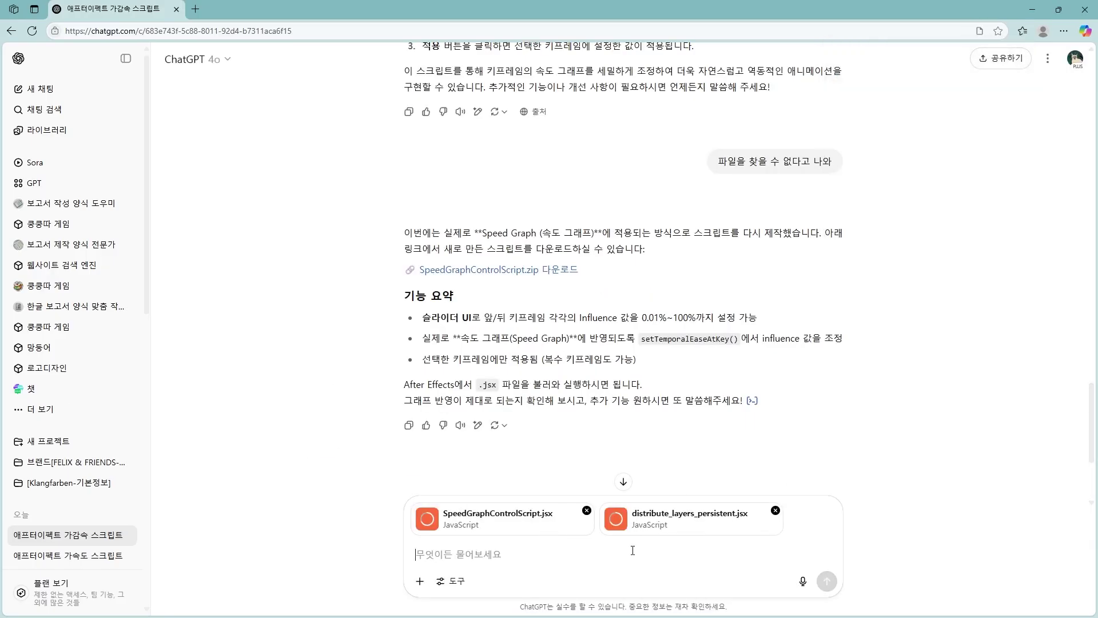
text(이 드)
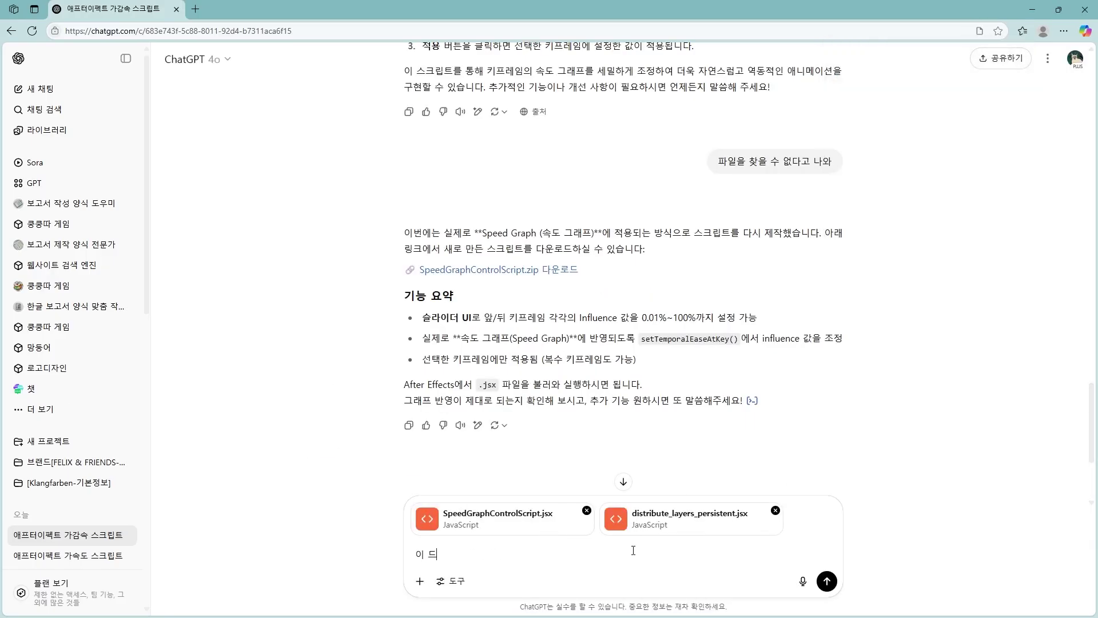
text(ㅜ 스스크립트의 기능을)
key(BackSpace)
key(BackSpace)
key(BackSpace)
text(를 합쳐서)
text( 하나의 스크립트 파이)
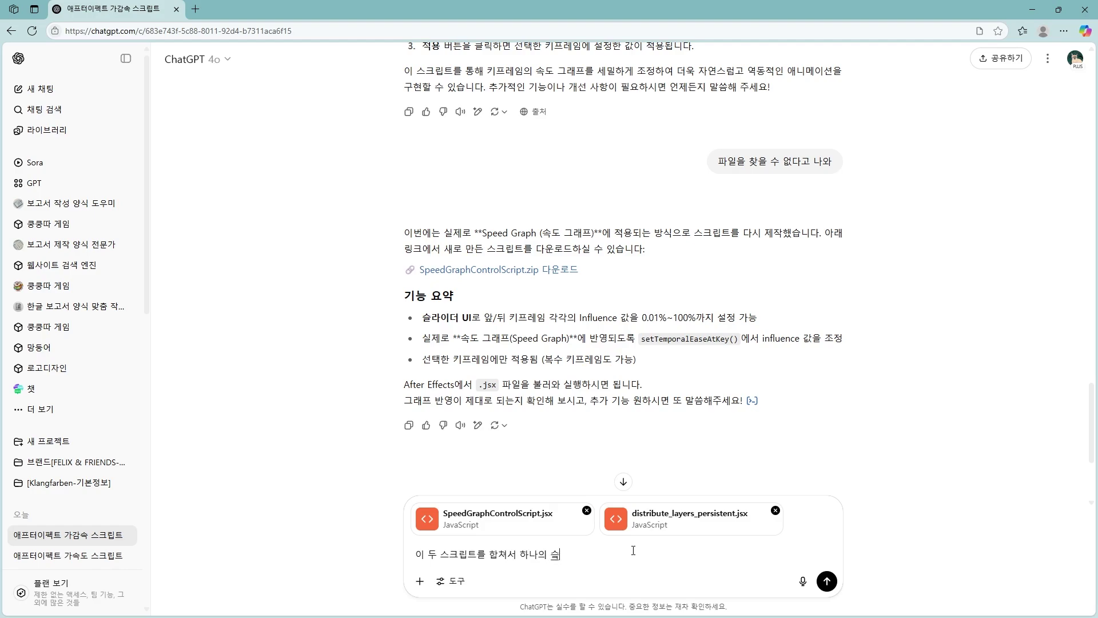
text(ㄹ로 제작해서 링크 ㅈㅔ공해줘.)
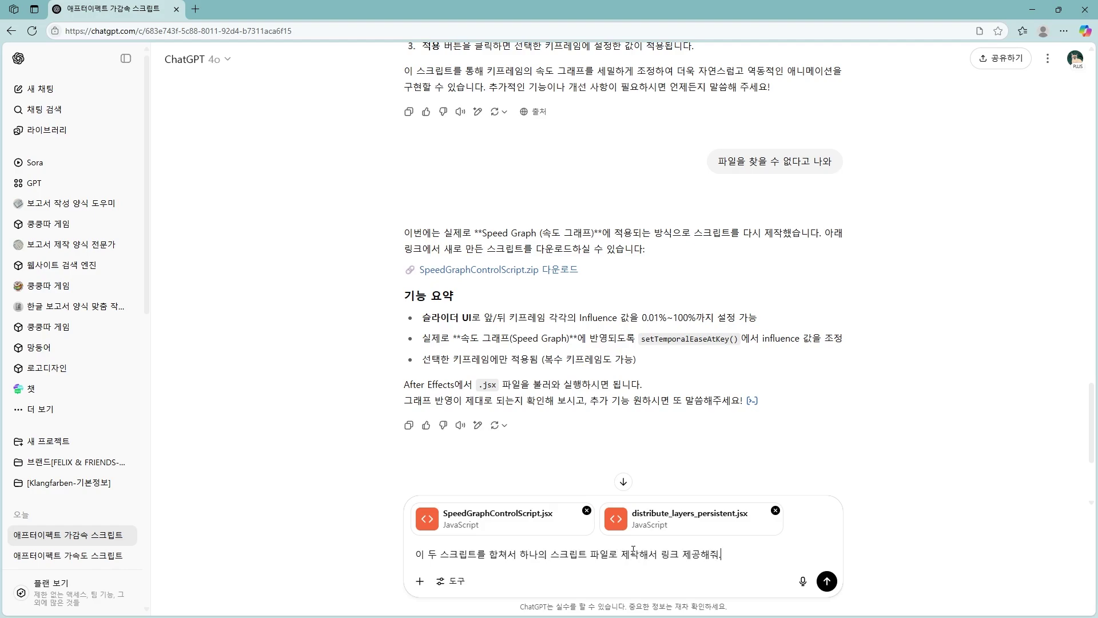
key(Return)
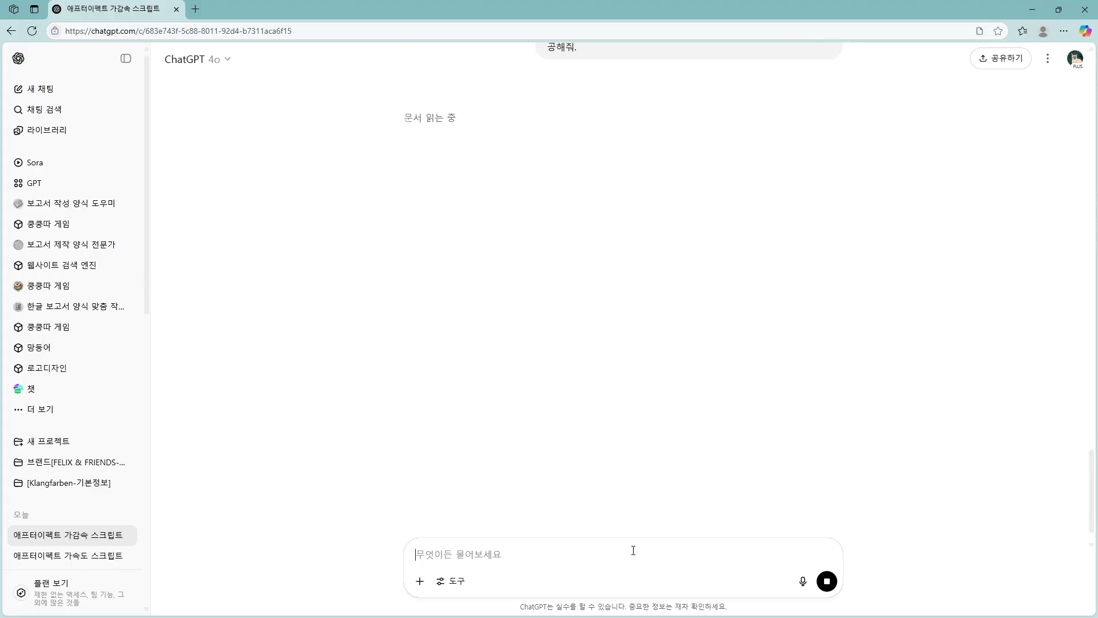
Try to download Combined_SpeedGraph_LayerDistribution.jsx from ChatGPT's answer.
scroll(585, 431, up, 2)
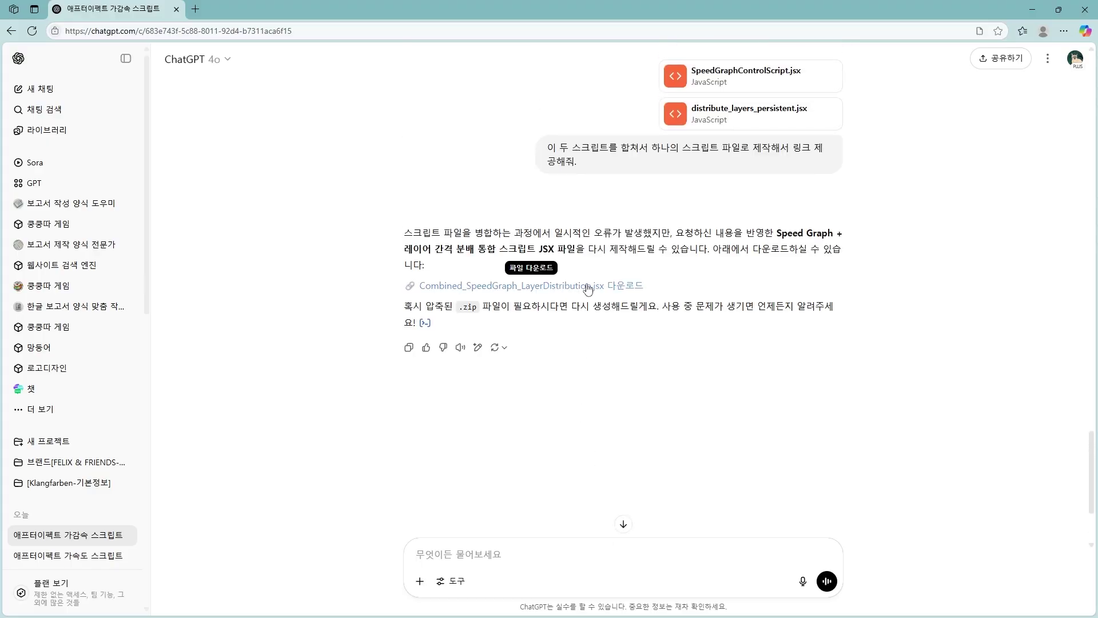
click(587, 285)
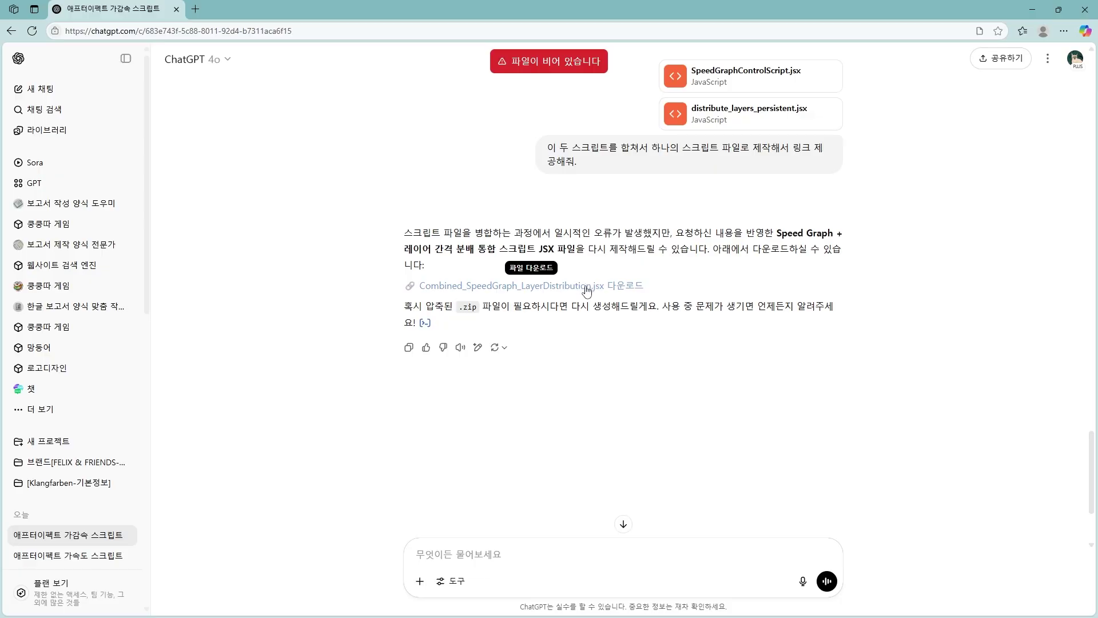
click(579, 288)
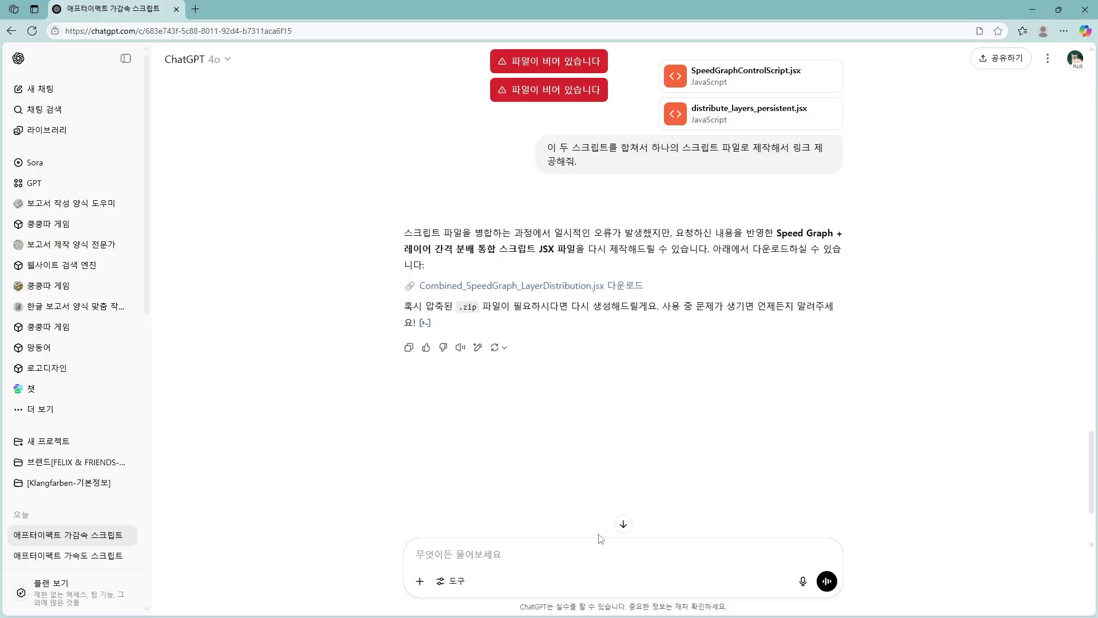
Send ChatGPT the follow-up "파일이 비어 있대!!!! 제대로 다운로드 받을 수 있게 해줘!!!!!!".
text(파일이 비어 있)
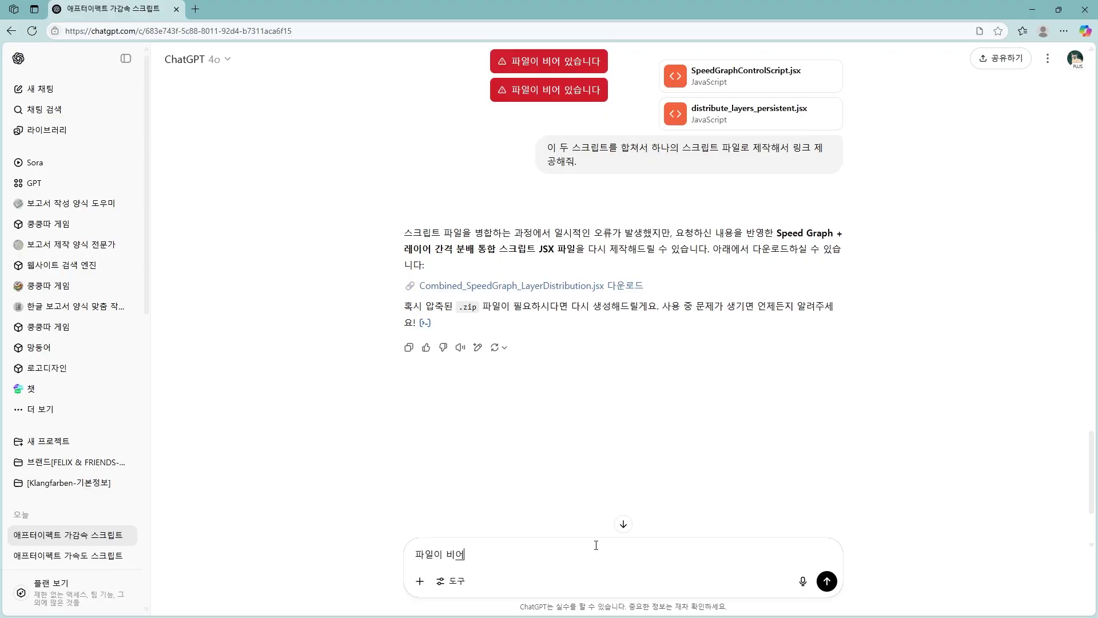
text(대!!!! 제대로 다운로)
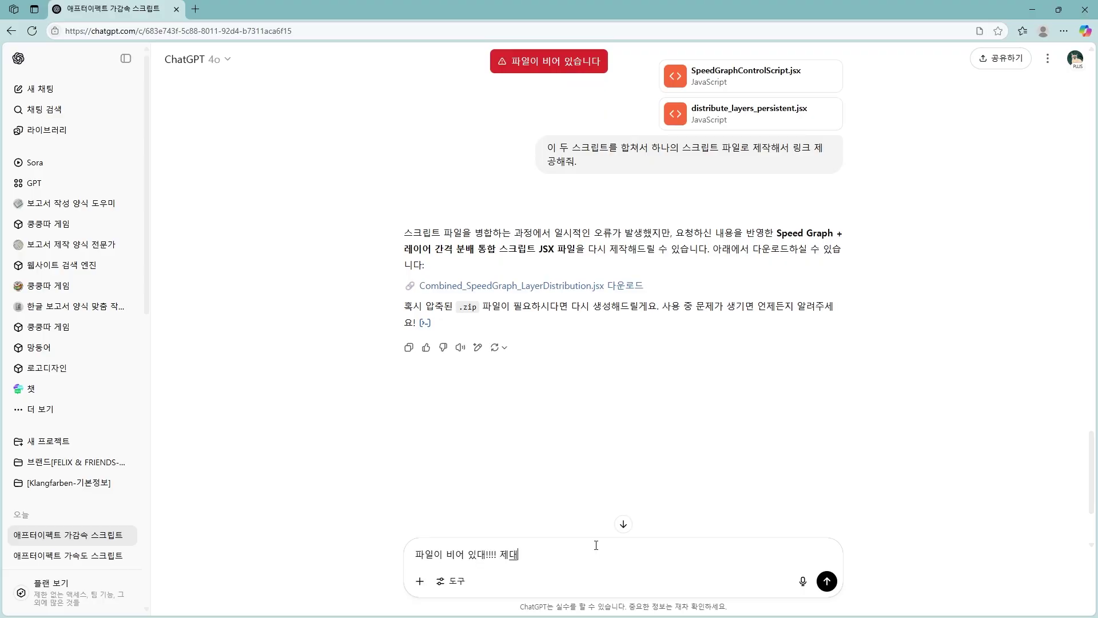
text(받을 수 있게 해줘!!!!!!)
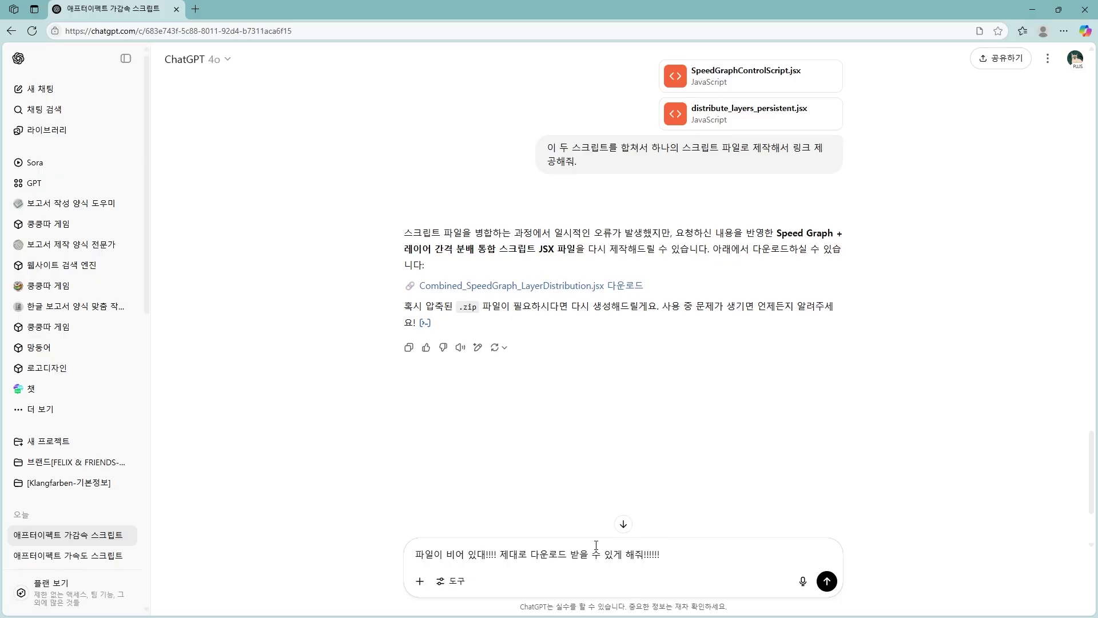
key(Return)
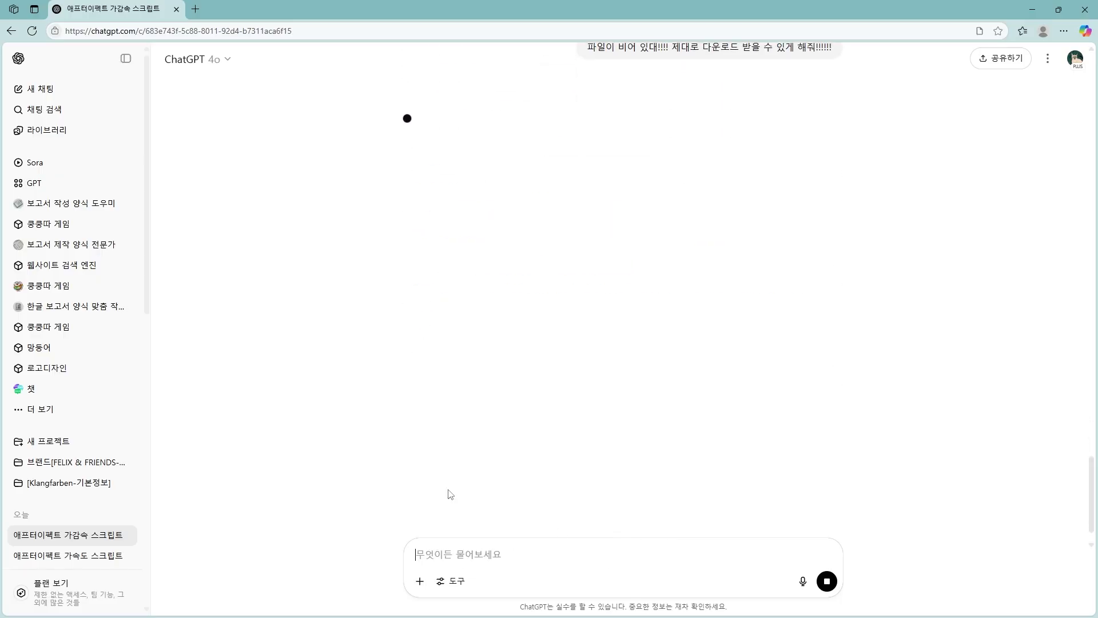
Download Combined_SpeedGraph_LayerDistribution.zip from ChatGPT's new answer, saving it through the save-as option.
scroll(446, 458, up, 3)
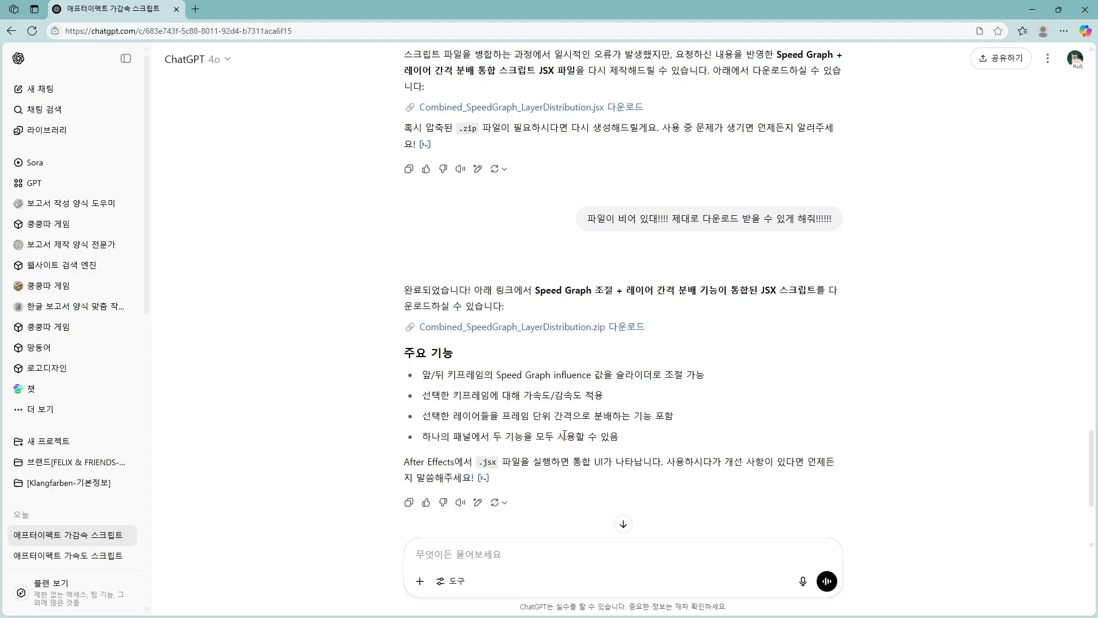
click(597, 327)
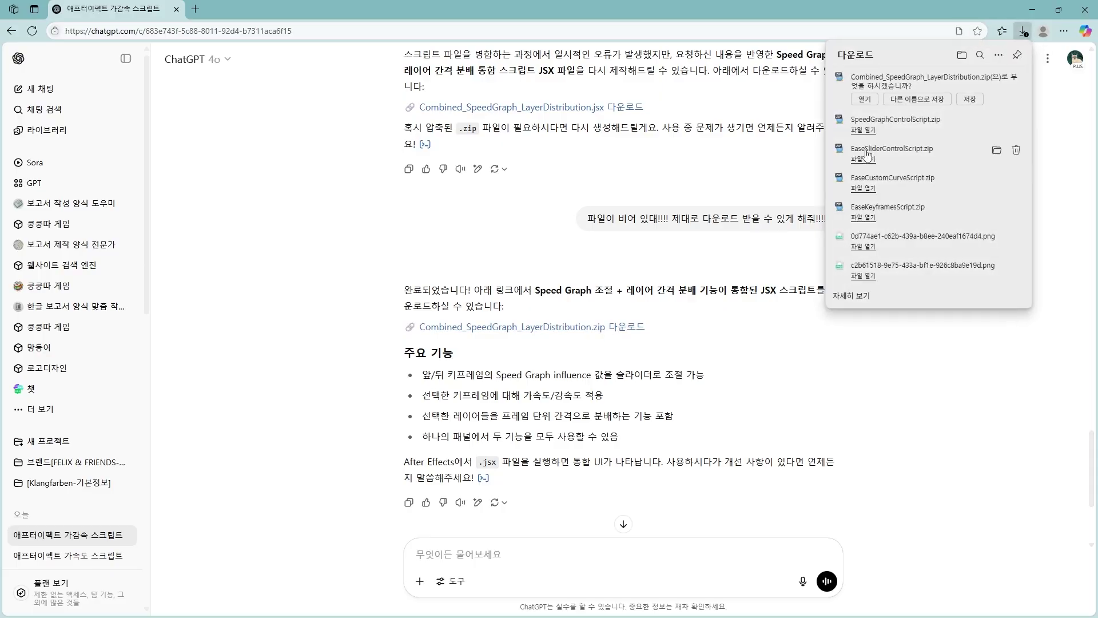
click(902, 100)
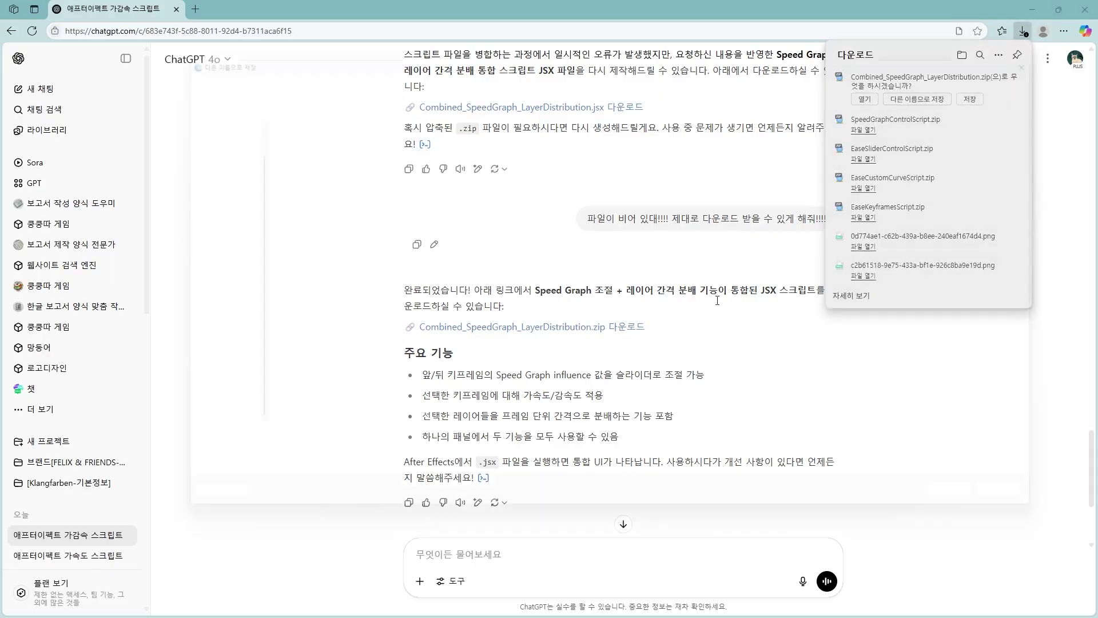
click(998, 518)
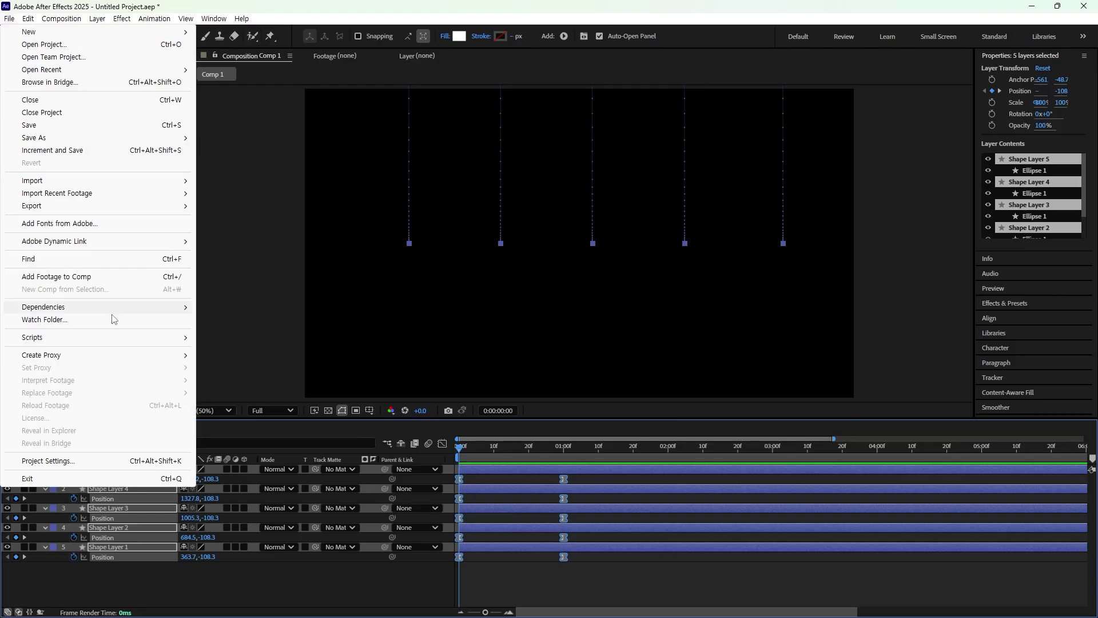
In After Effects, run the combined script file with Comp 1's five shape layers selected and move its Speed Graph Controller window beside the composition.
mouse_move(115, 335)
click(262, 18)
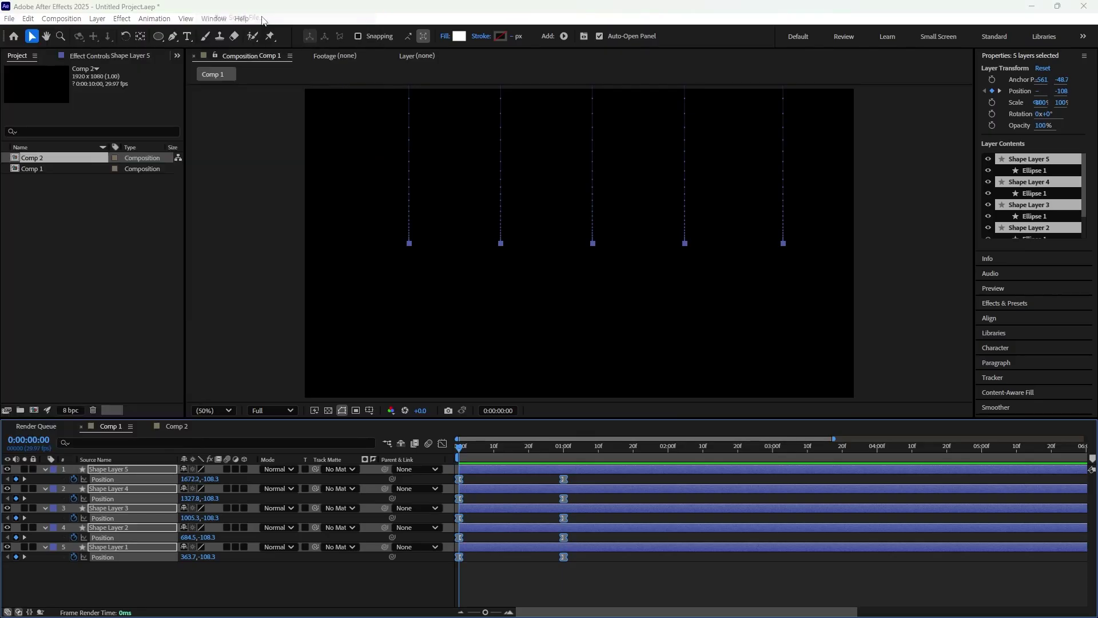
double_click(178, 124)
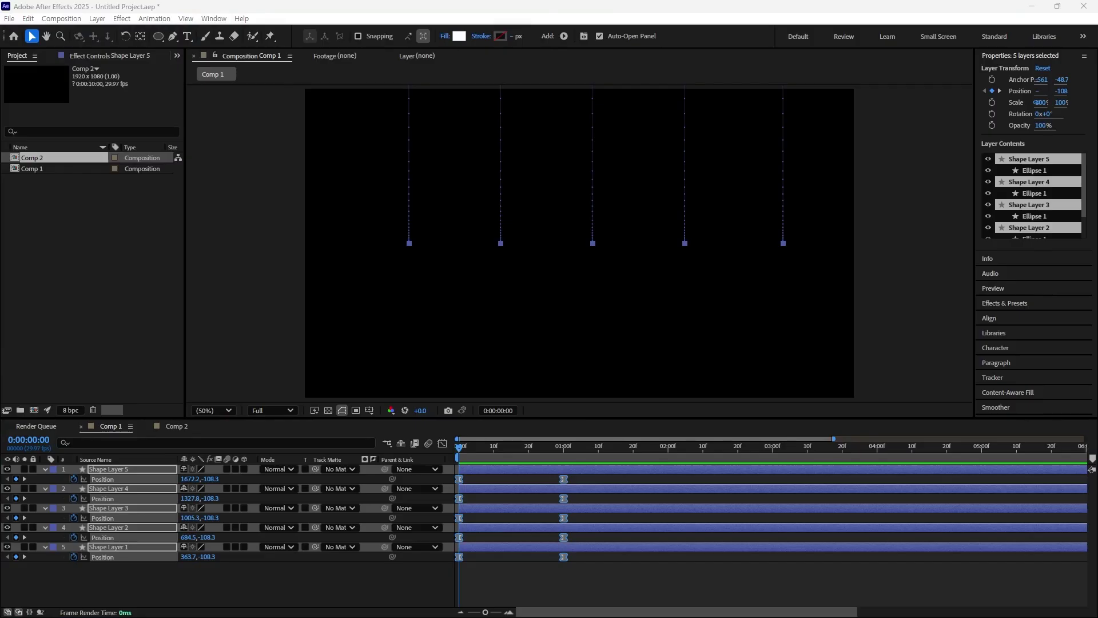
drag(7, 333, 282, 228)
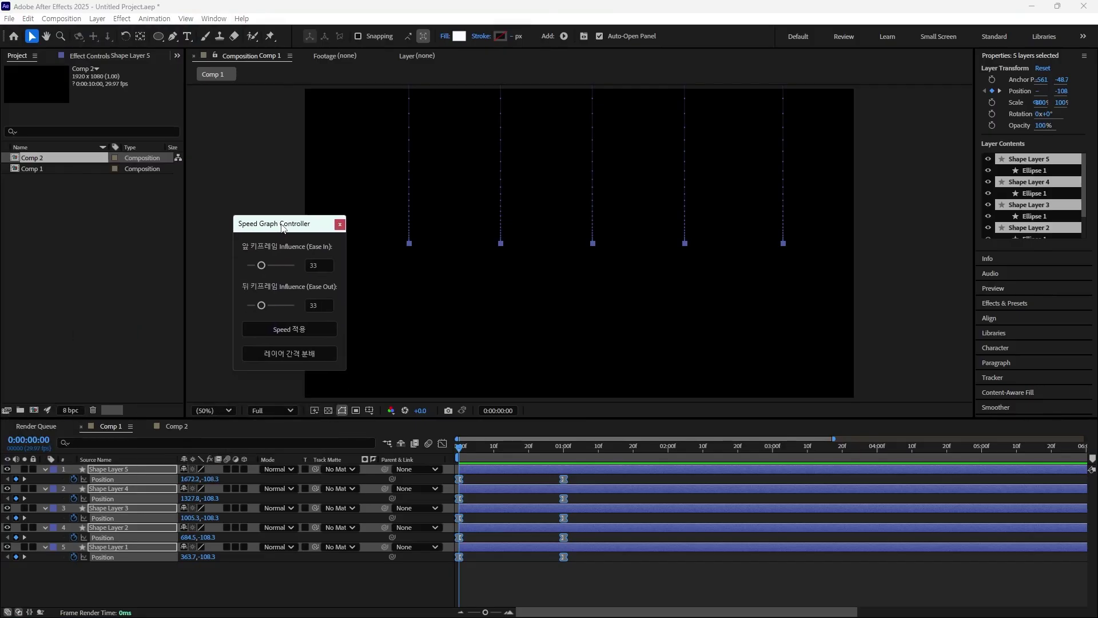
Open the layer distribution settings, set both script windows beside the composition, and distribute the five layers 10 frames apart, 위에서 아래로.
click(296, 355)
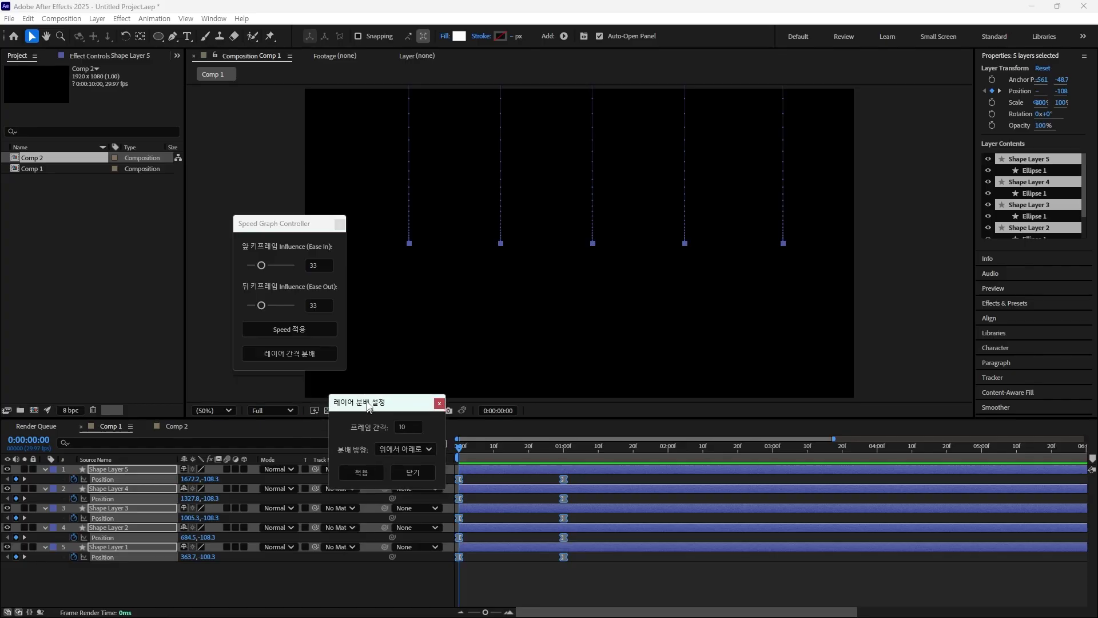
drag(368, 406, 390, 289)
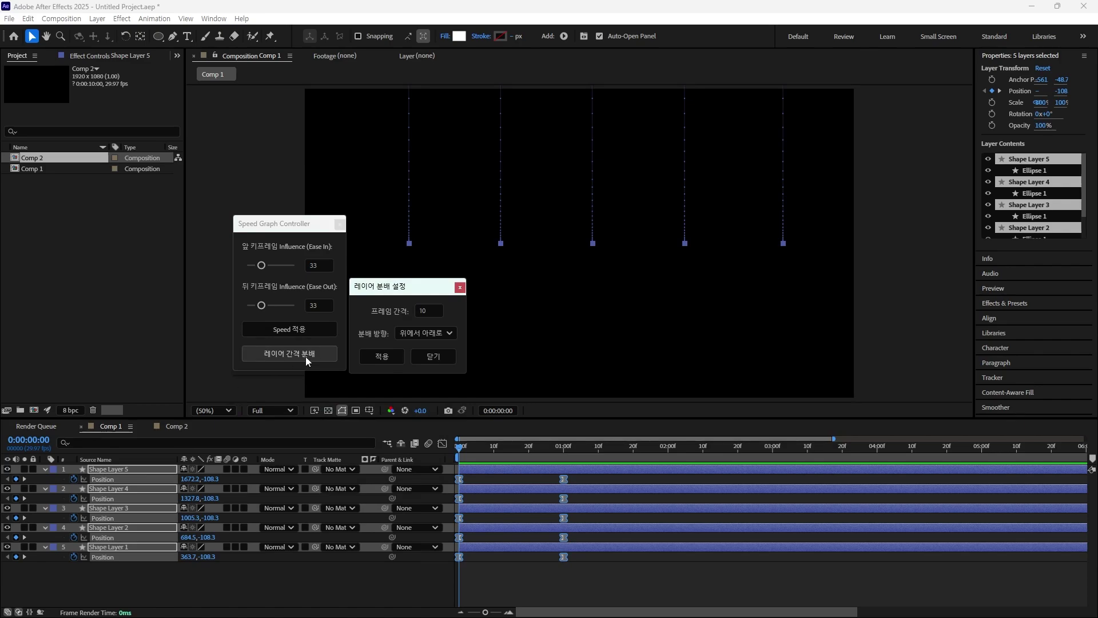
drag(387, 287, 392, 286)
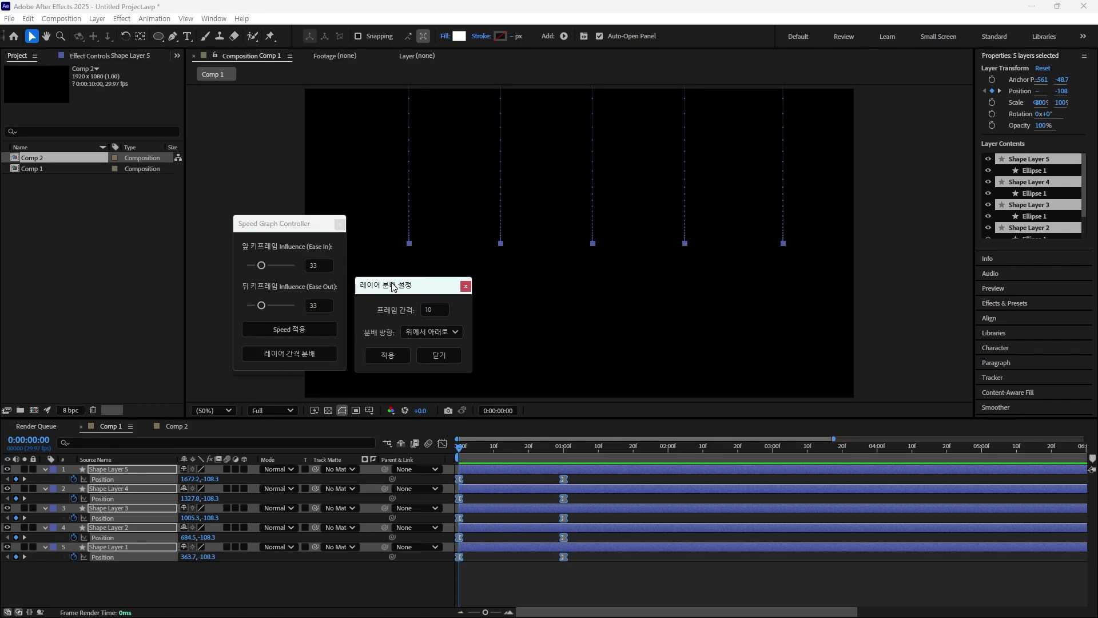
drag(295, 227, 132, 230)
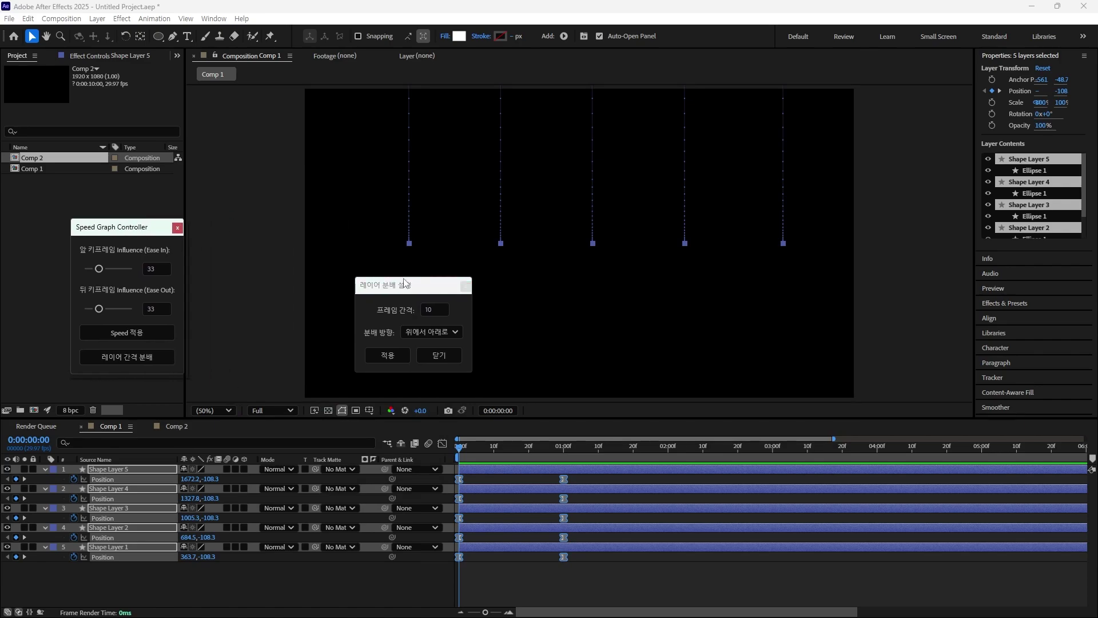
drag(409, 292, 247, 293)
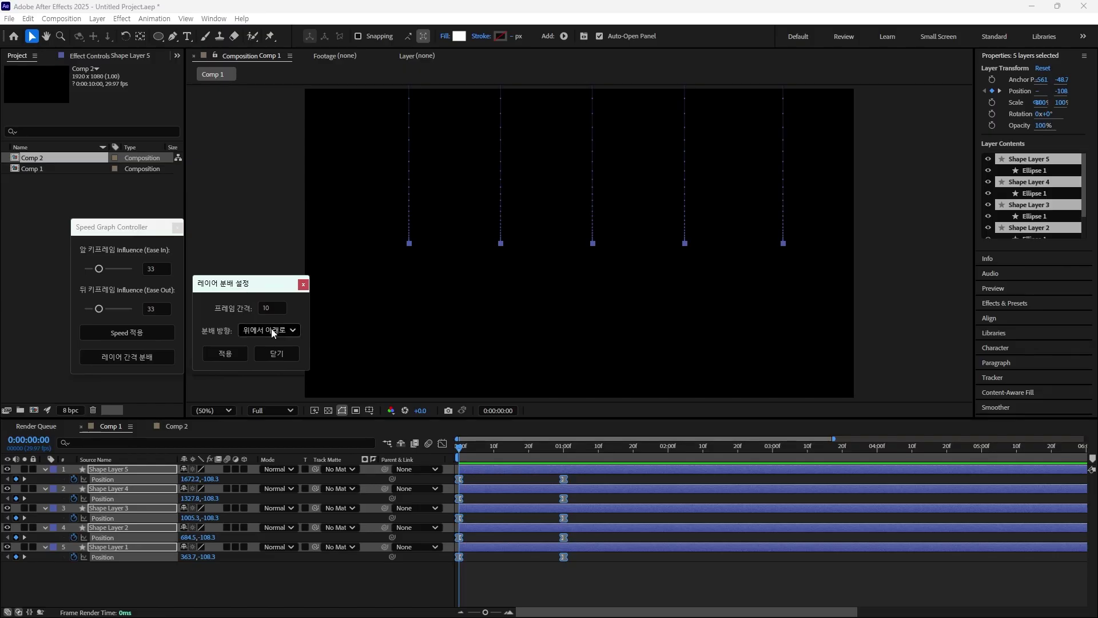
click(225, 354)
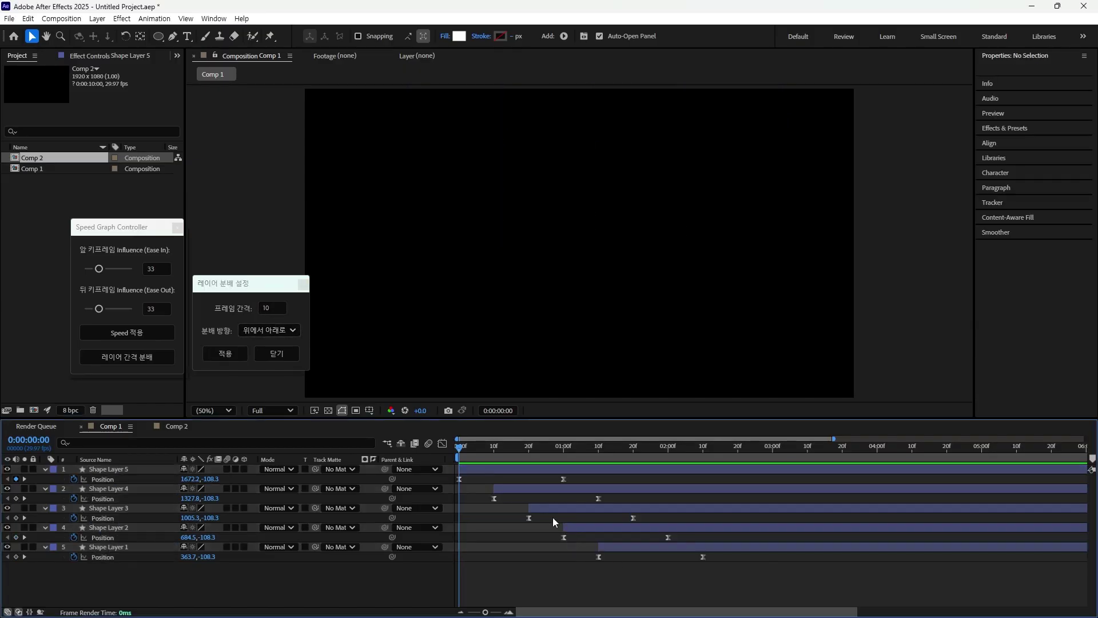
Show all five layers' Position keyframes in the Graph Editor and try to apply an Ease Out influence of 83.74.
drag(749, 581, 447, 457)
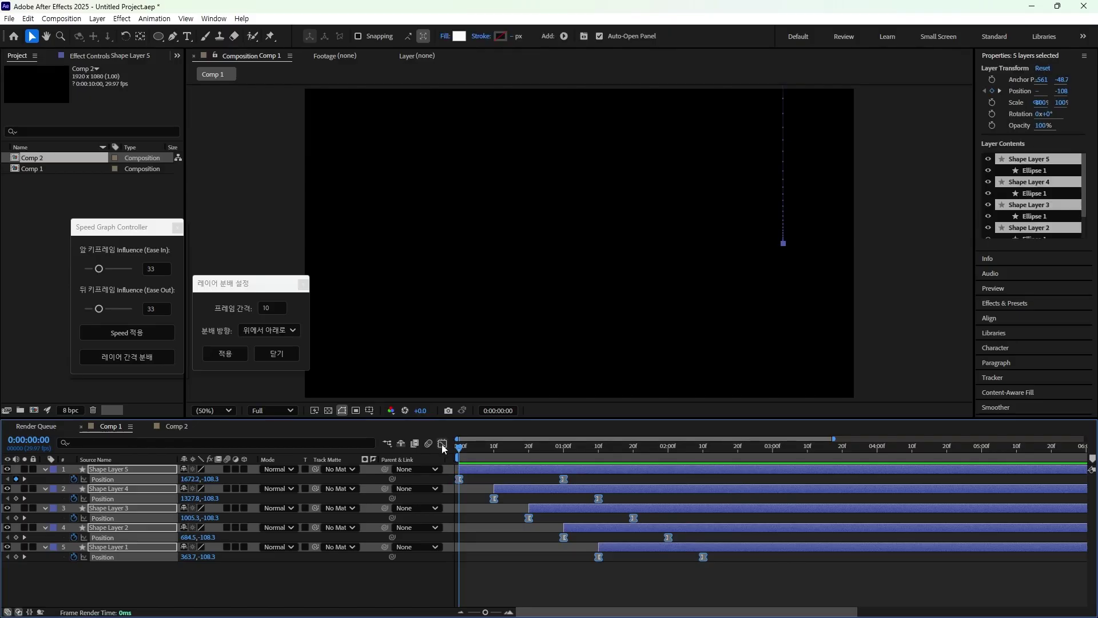
click(442, 444)
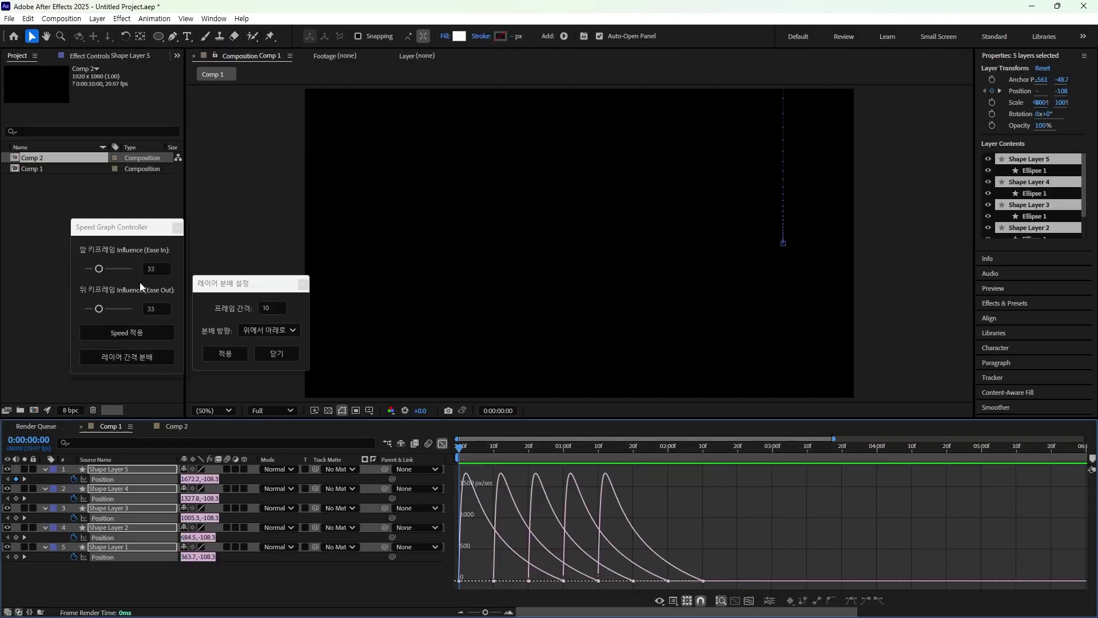
drag(98, 308, 123, 309)
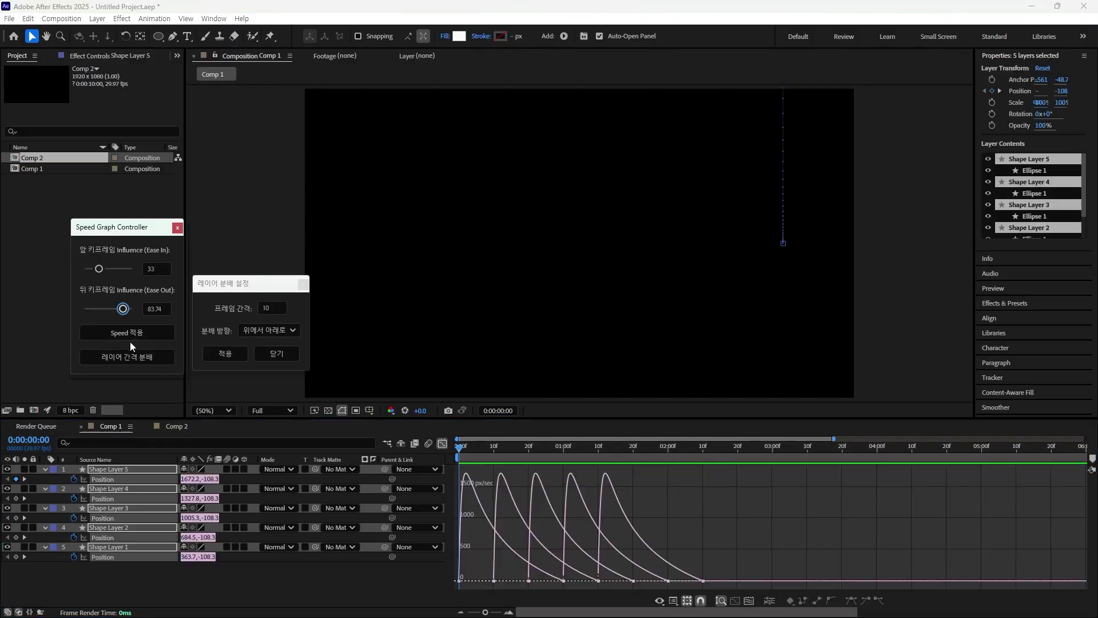
click(131, 335)
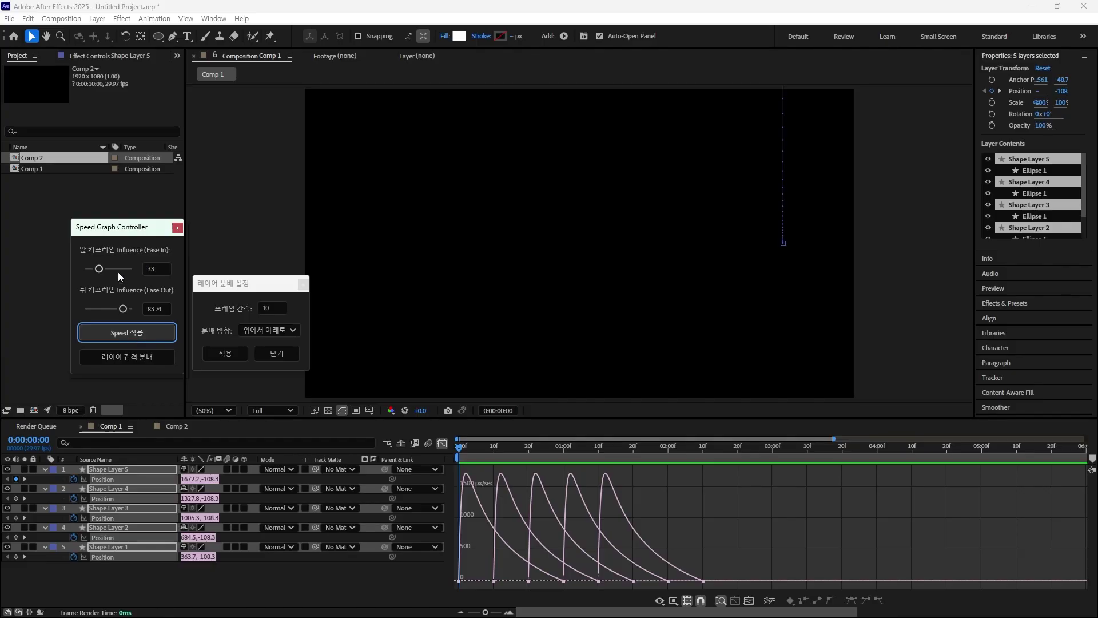
Try to apply Ease In 78.78 and Ease Out 37.96 to all five layers, then close the Graph Editor and deselect them.
click(120, 272)
drag(128, 308, 102, 309)
click(117, 334)
click(442, 444)
click(569, 483)
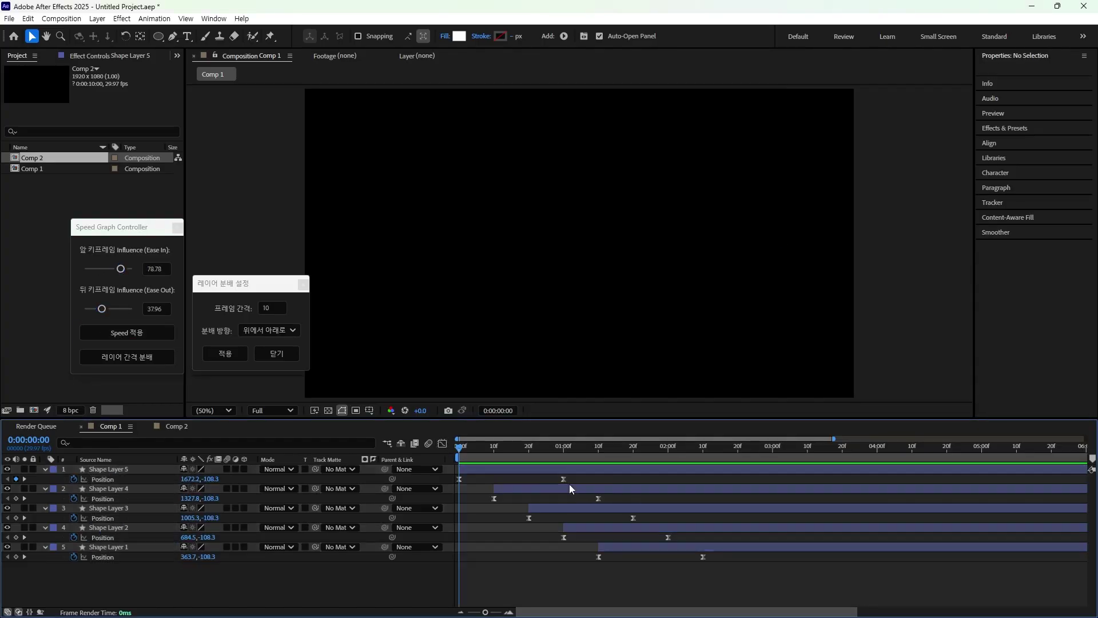
Select only Shape Layer 5's Position keyframes in the Graph Editor and apply Ease In 78.78 and Ease Out 37.96.
drag(569, 484, 448, 497)
click(442, 443)
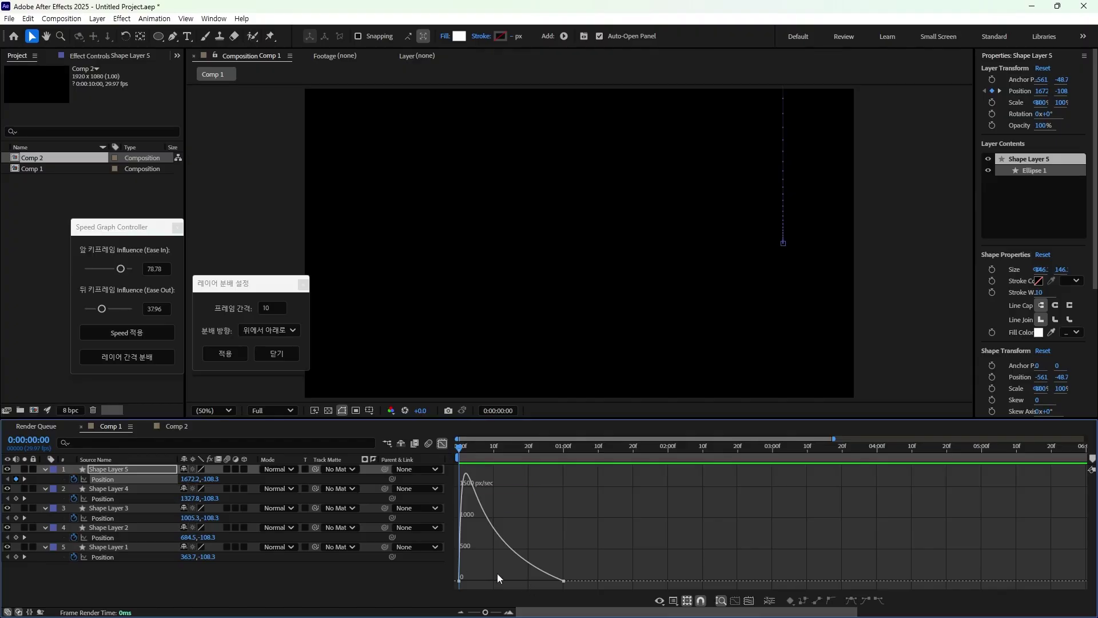
click(135, 331)
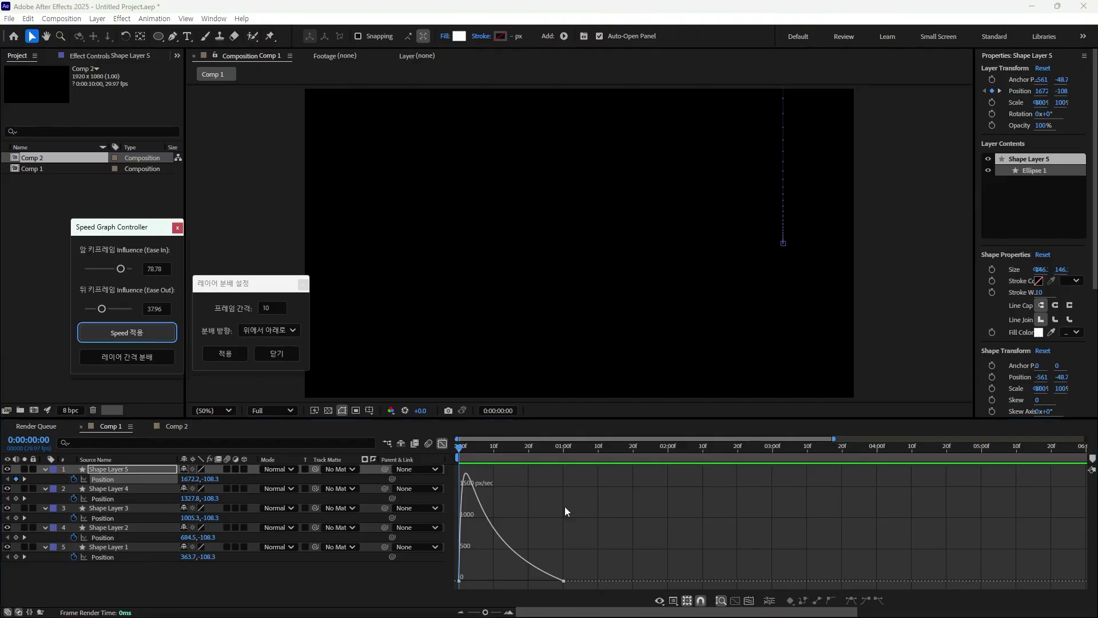
drag(565, 510, 424, 603)
click(145, 332)
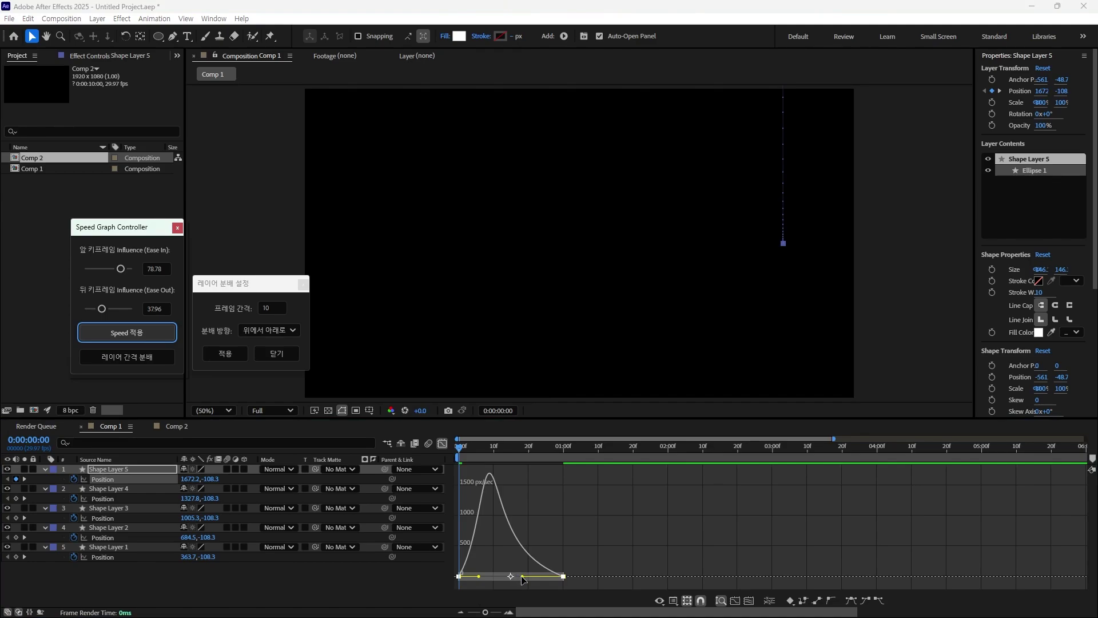
Adjust the end keyframe's handle on Shape Layer 5's speed graph, apply Ease In 25.77 and Ease Out 83.74, and close the Graph Editor.
mouse_move(522, 576)
mouse_down()
mouse_move(537, 576)
mouse_move(527, 575)
mouse_up()
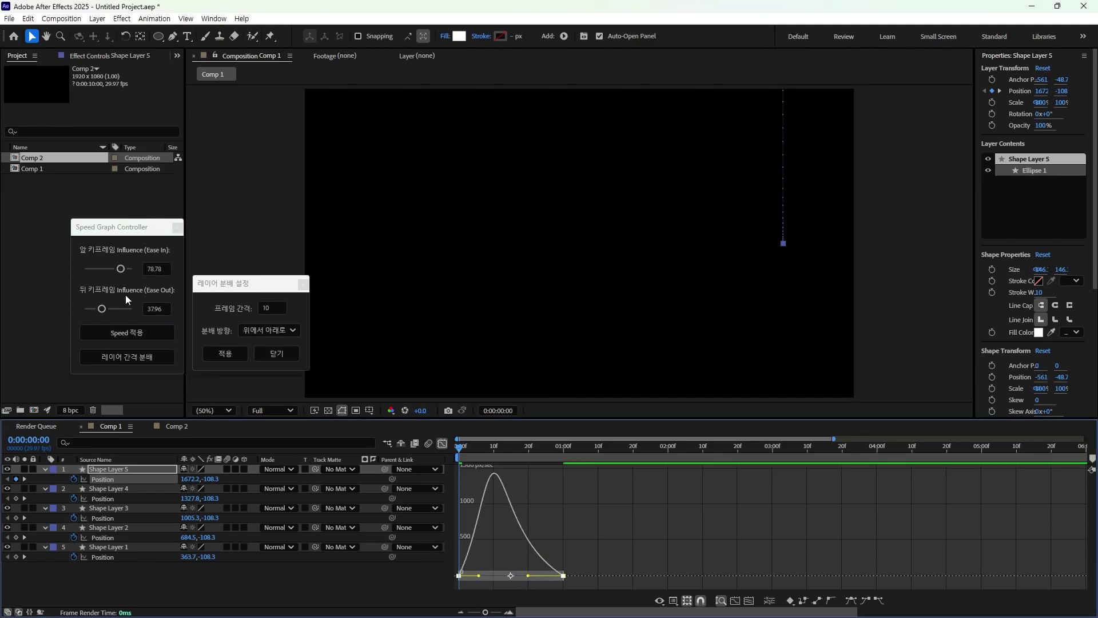
drag(102, 308, 112, 312)
click(128, 334)
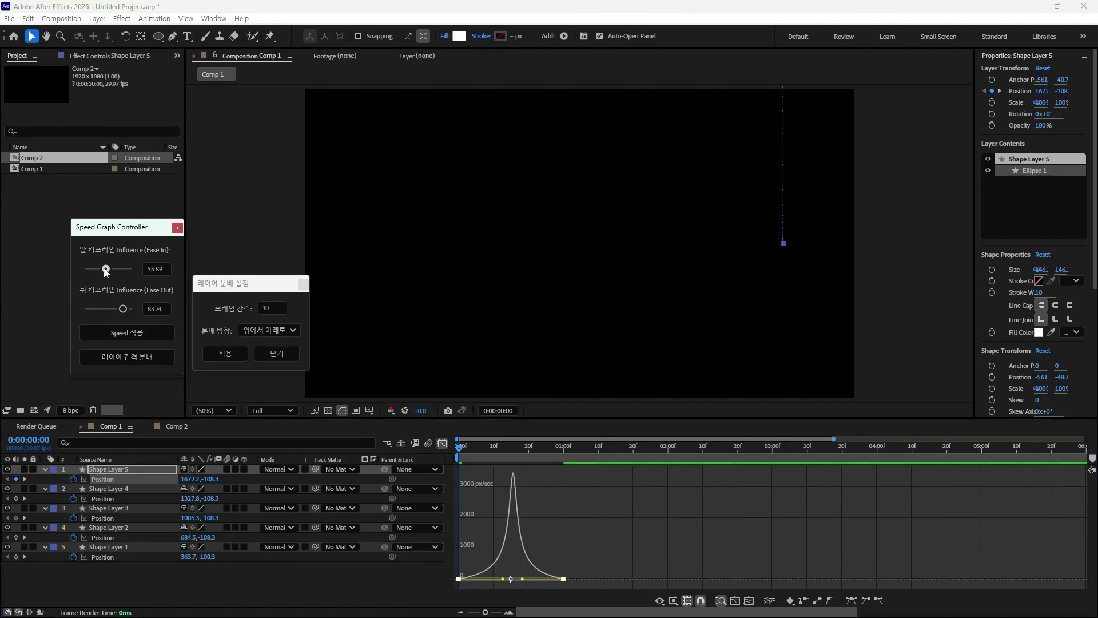
click(443, 444)
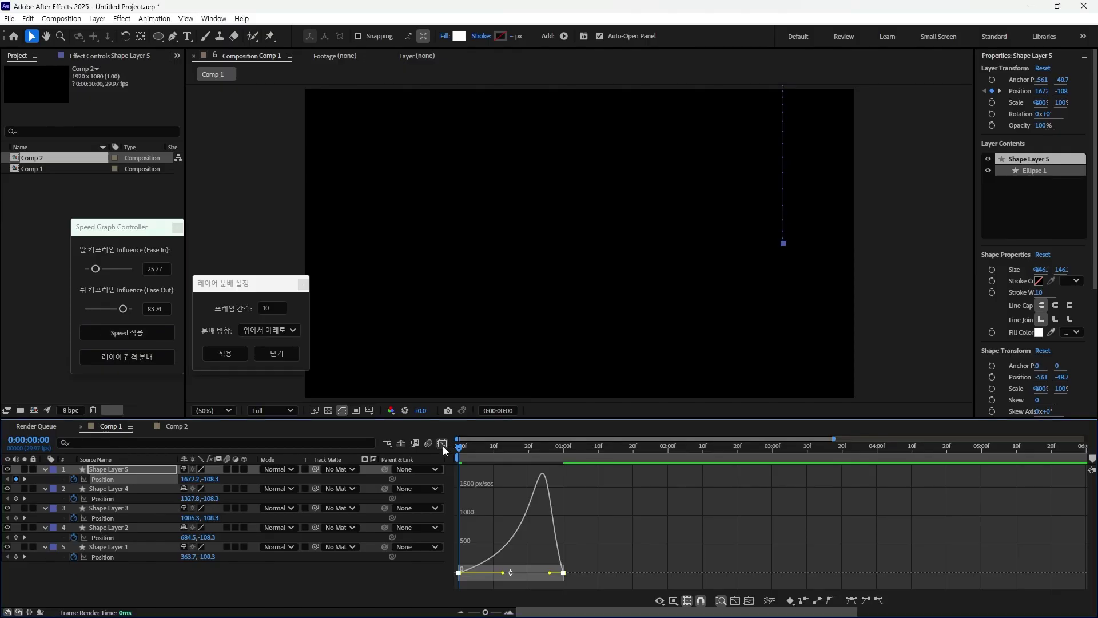
Select all five layers' Position keyframes in the Graph Editor and try to apply Ease Out 59.64 with a slightly adjusted Ease In.
drag(736, 574, 447, 477)
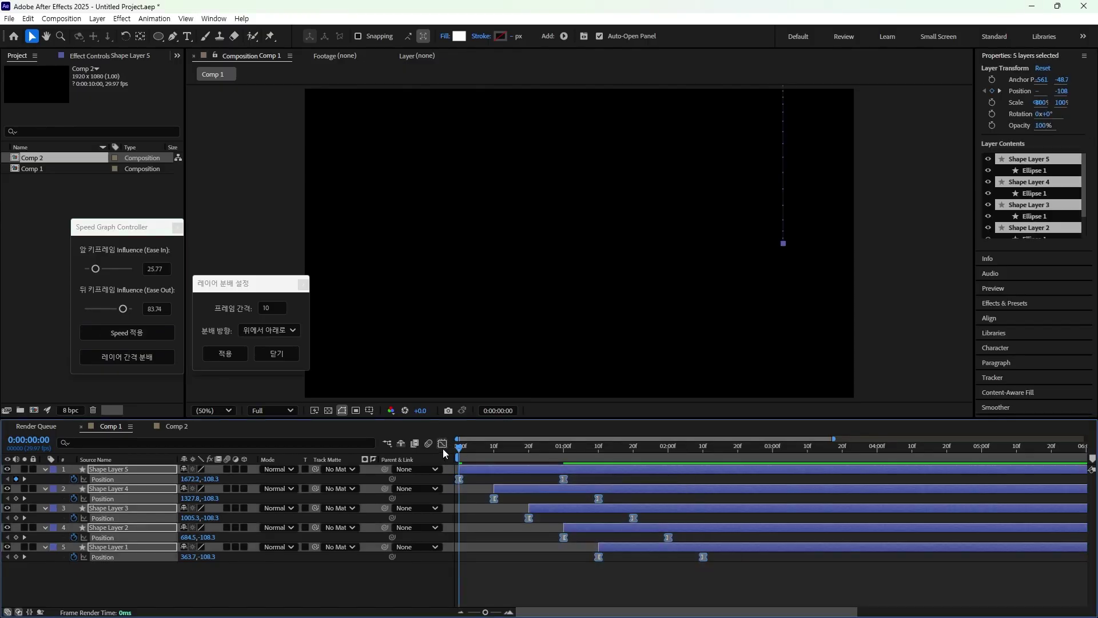
click(443, 444)
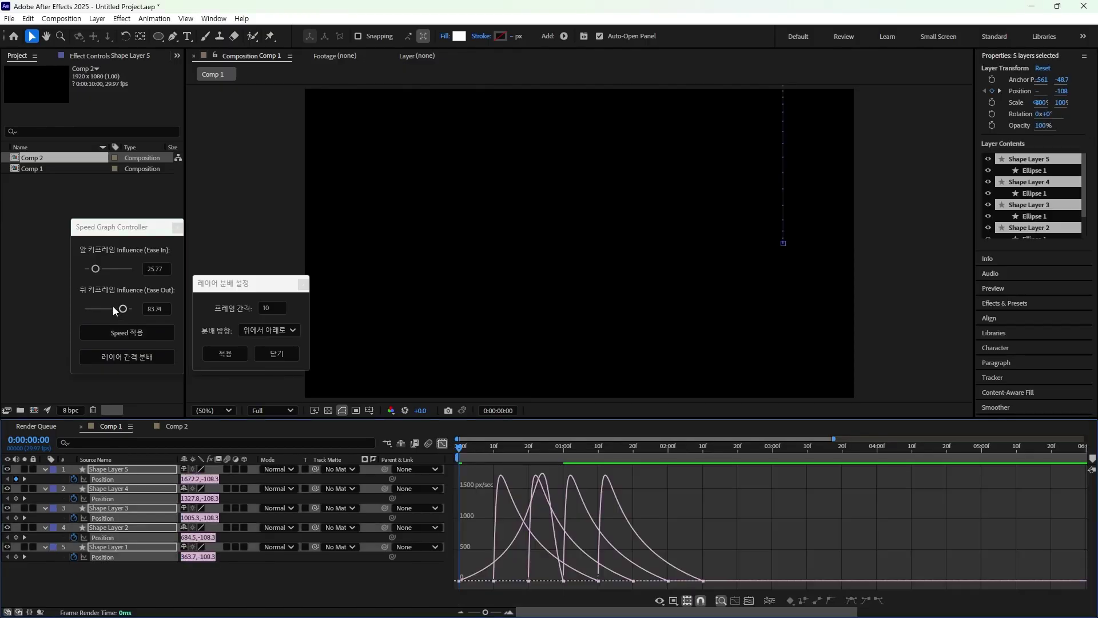
drag(112, 308, 112, 309)
click(120, 332)
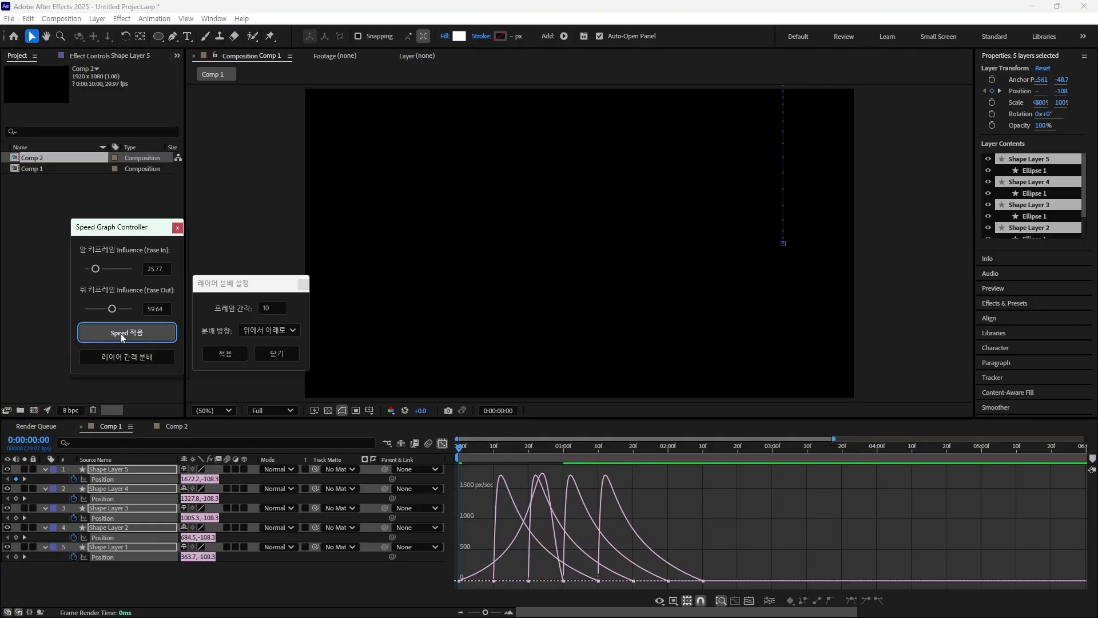
drag(95, 268, 97, 269)
click(124, 334)
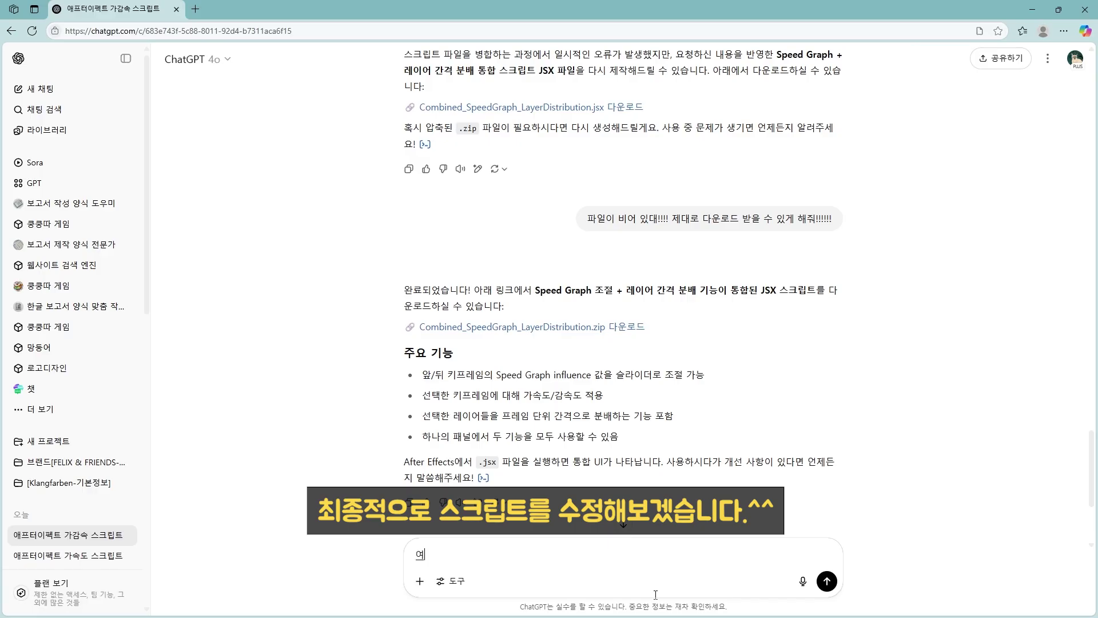
In ChatGPT, write the prompt "여러개의 레이어를 선택했을 때는 스피드그래프 적용이 안돼. 일괄적으로 모든 레이어에 적용되도록 수정해줘.".
text(여러개의 렘)
text(이어를 선택했을)
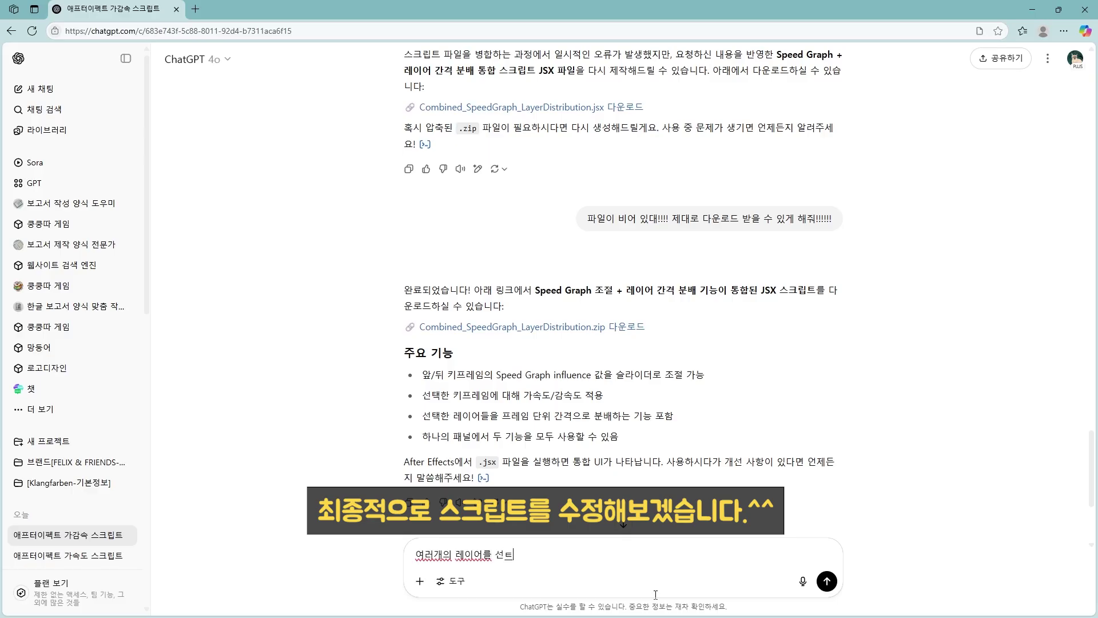
text( 때는 스피드글)
text(래프 적용이 안드)
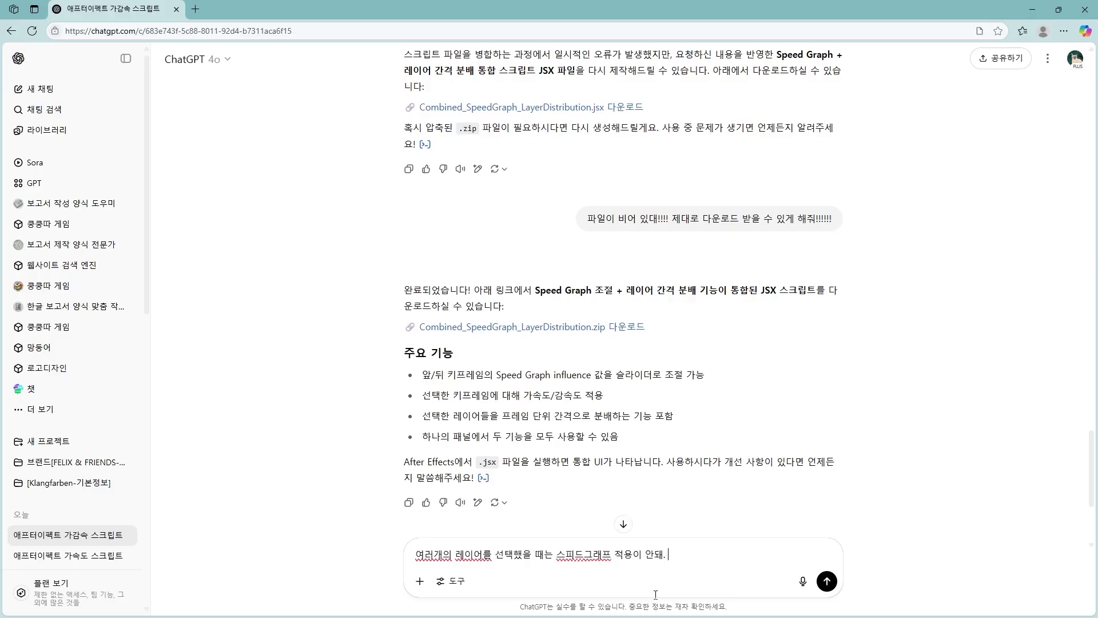
text(. 일괄적으로)
text( 모든 레이어에 )
text(적용되데)
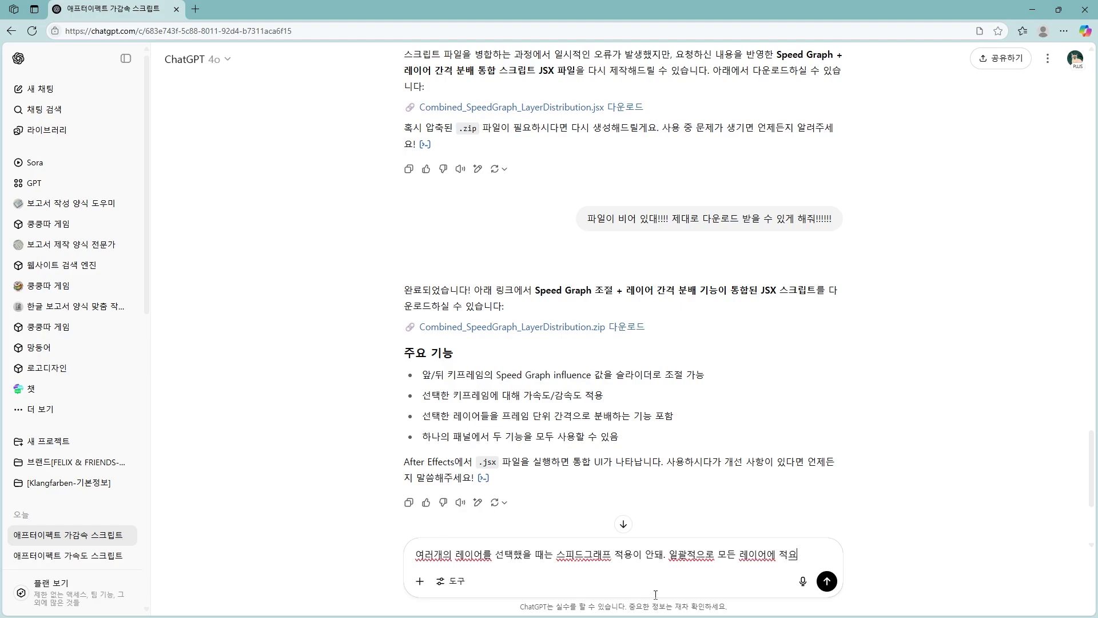
text(도록 수정해줘.)
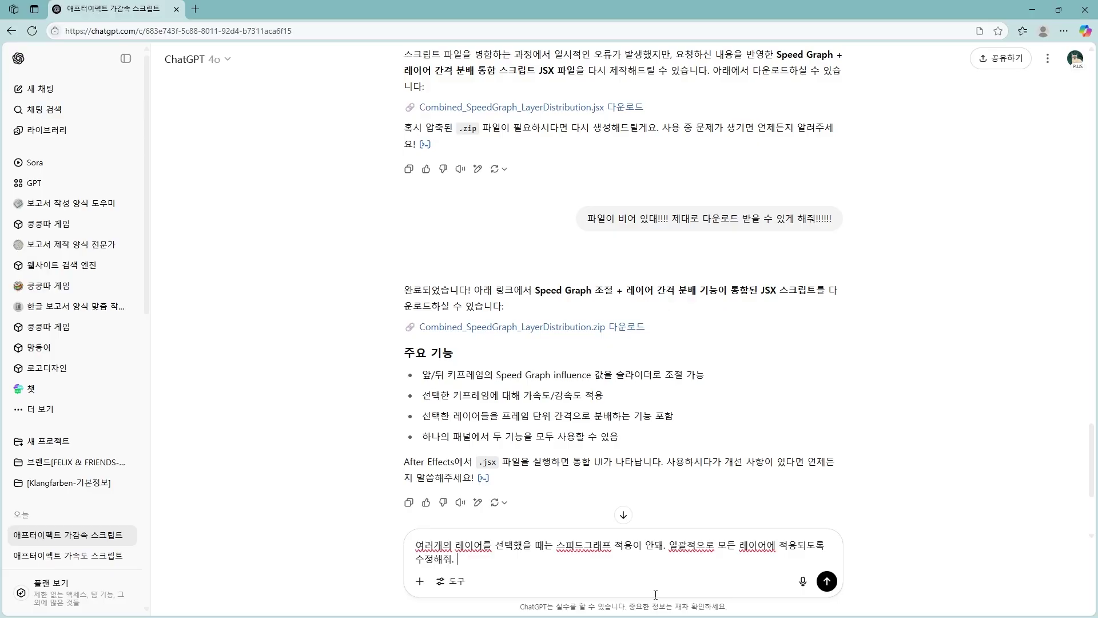
Add "그리고 레이어분배 단추를 따로 만들지 말고 하나의 패널에 모두 표현해줘." to the prompt and send it.
text(그리고 레에)
text(어분배 단추를 )
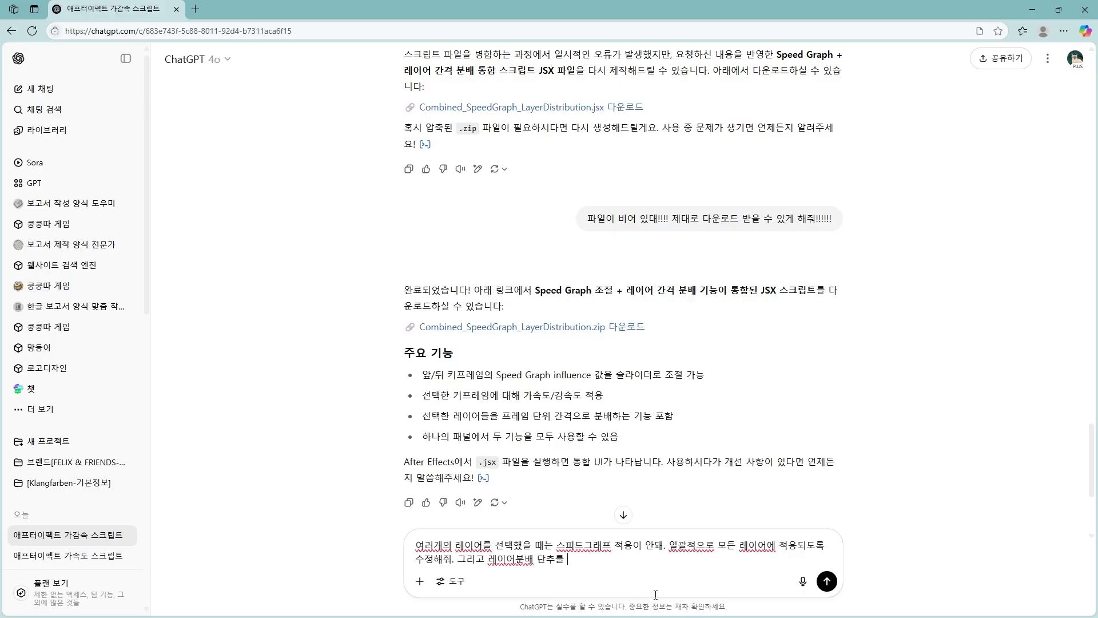
text(따로 만들지 말고 하나의 패널에 )
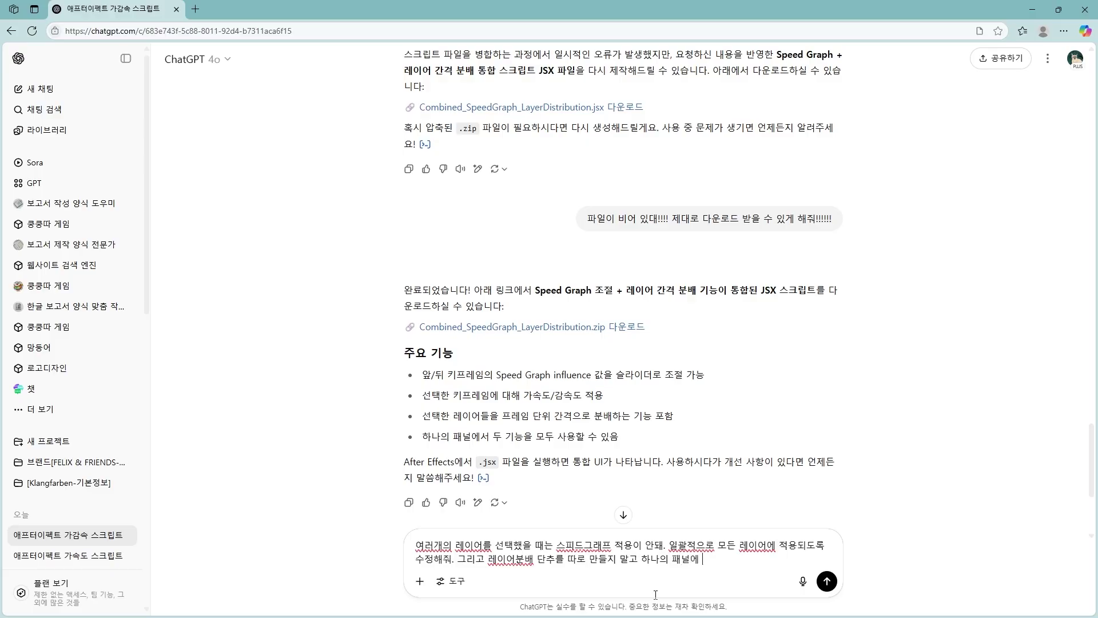
text(모두 표현해줘.)
key(Return)
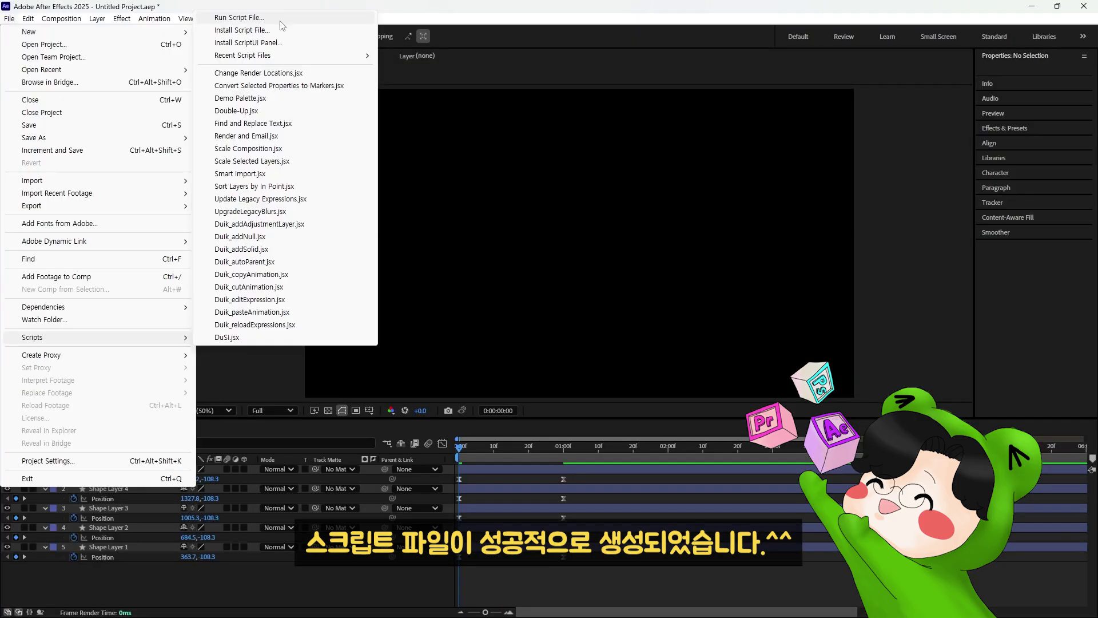
In After Effects, run the Unified_SpeedGraph_LayerTool script, move its window over the composition, and select all five layers' Position keyframes.
click(343, 19)
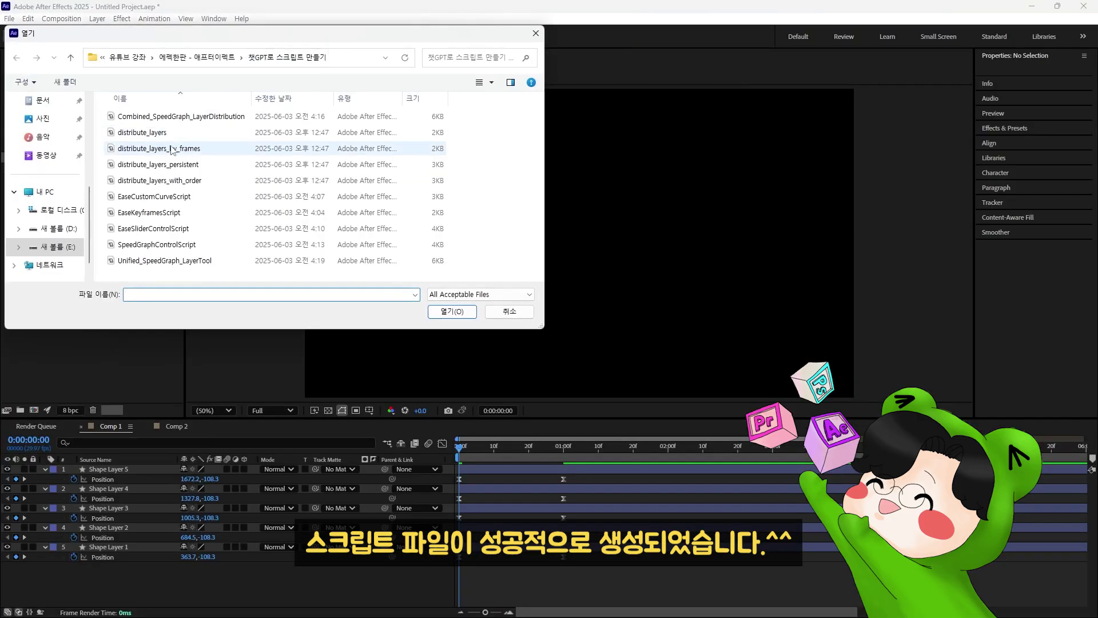
double_click(158, 261)
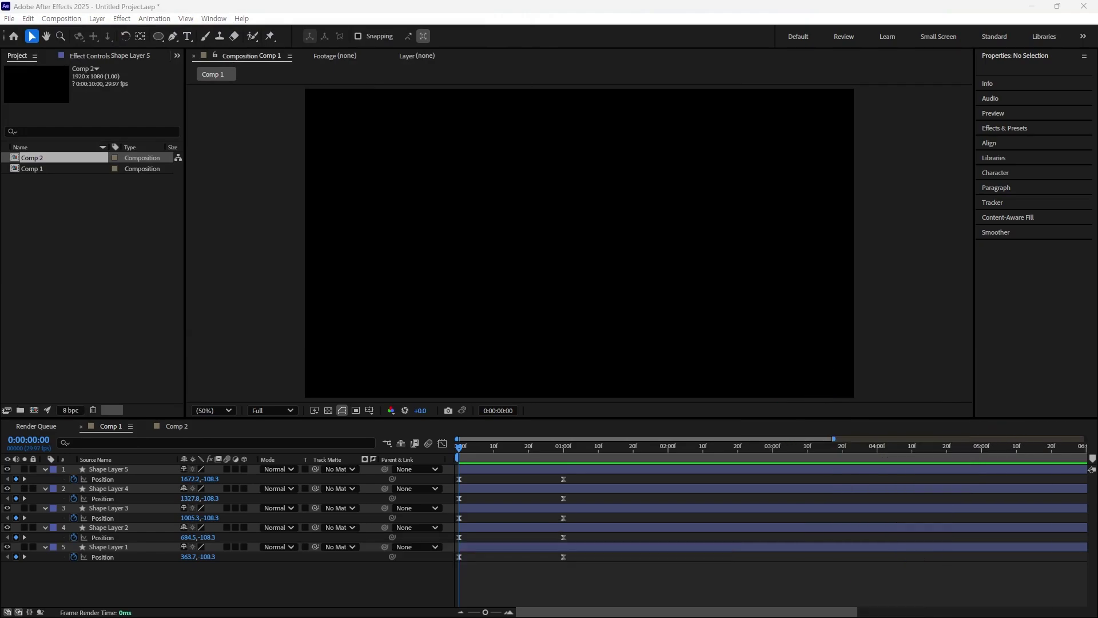
drag(287, 322, 340, 220)
drag(613, 596, 447, 457)
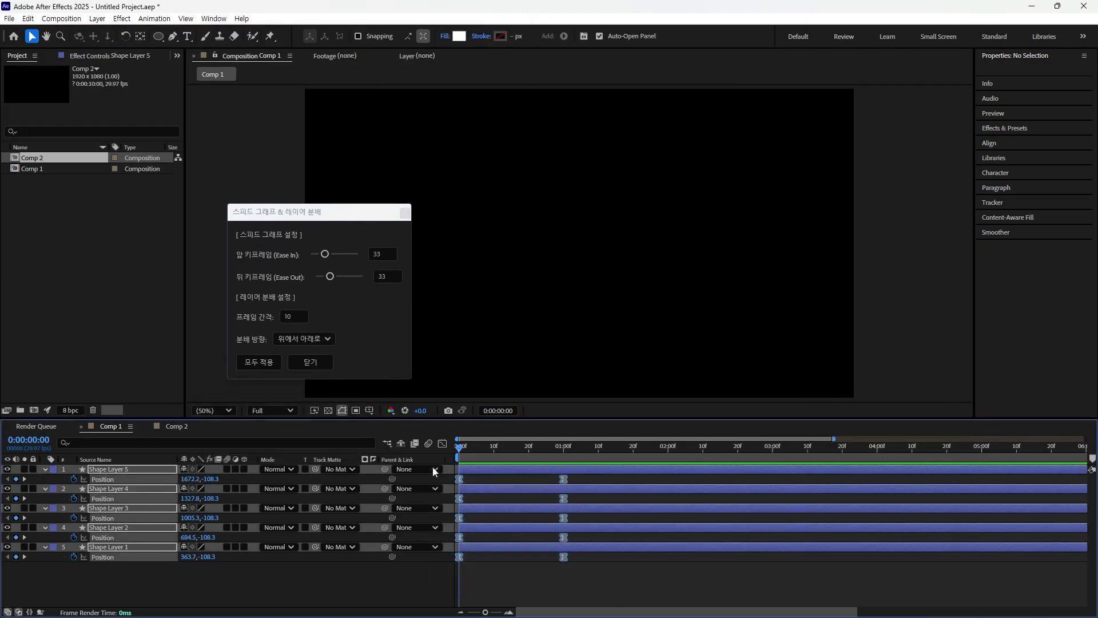
Apply all the unified tool's settings at a 10-frame interval, first with direction 위에서 아래로 and again with 아래에서 위로.
click(264, 362)
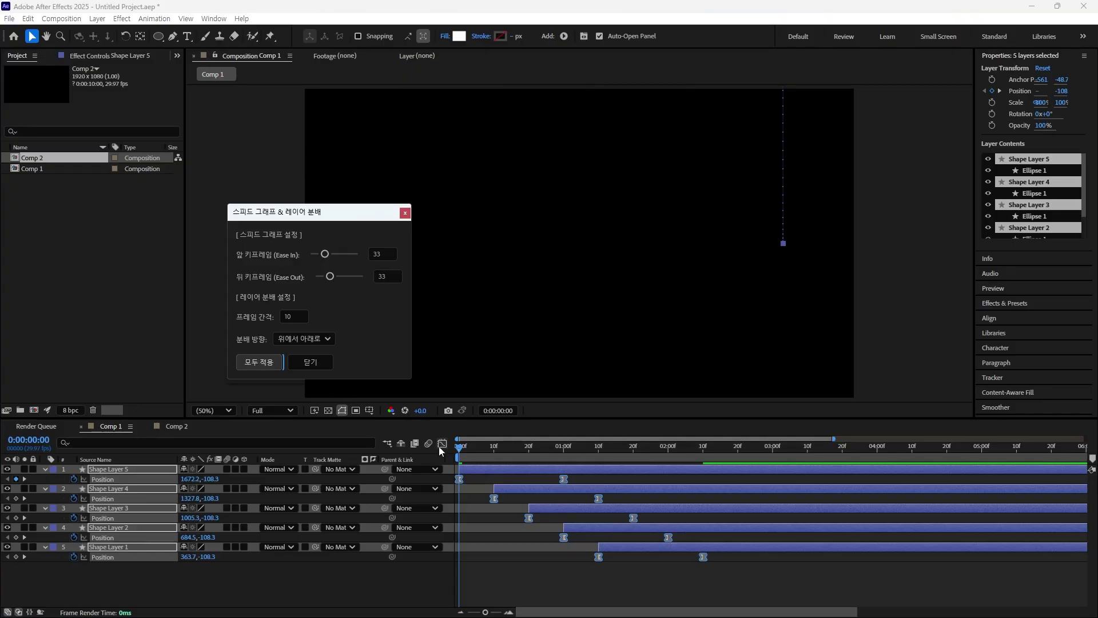
click(327, 340)
click(302, 356)
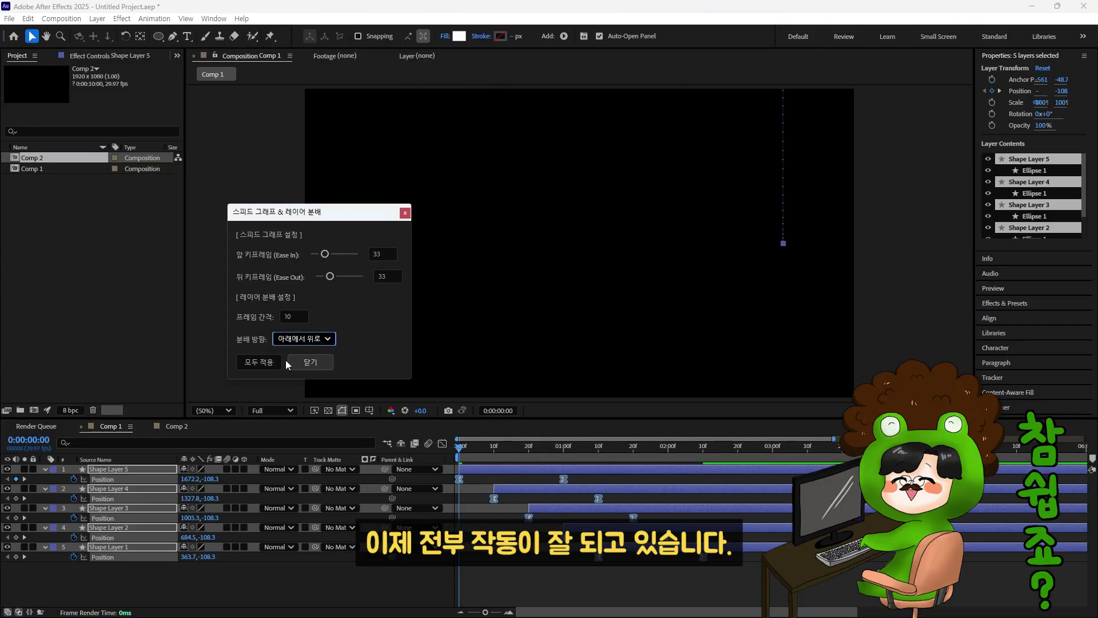
click(269, 362)
Set the frame interval to 15 and apply all settings to the five selected layers with direction 아래에서 위로.
click(295, 315)
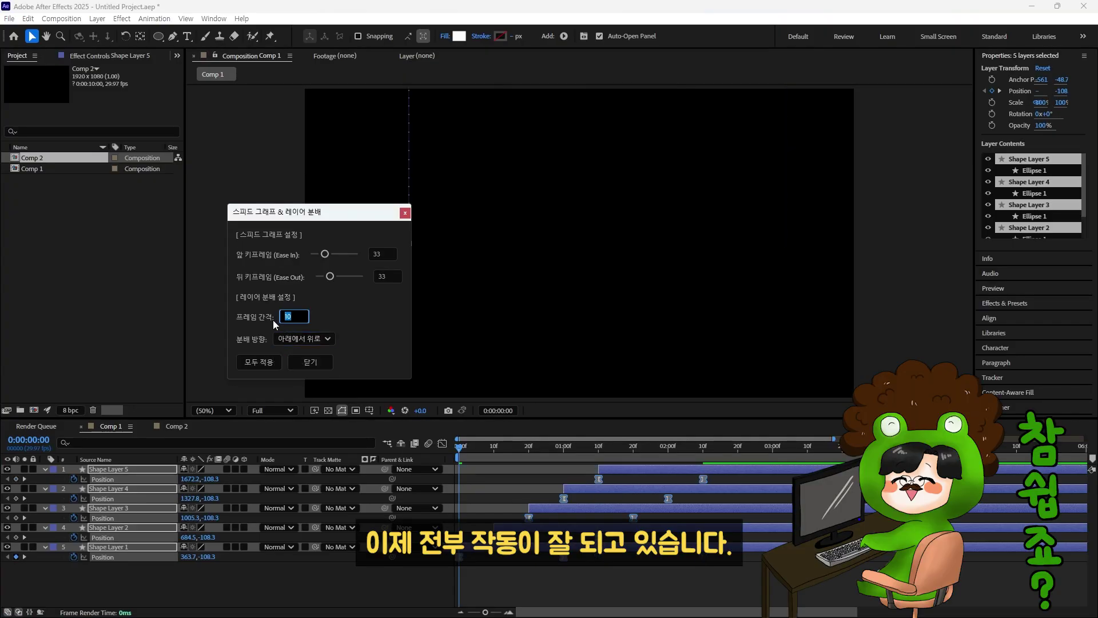
text(15)
click(277, 362)
click(328, 338)
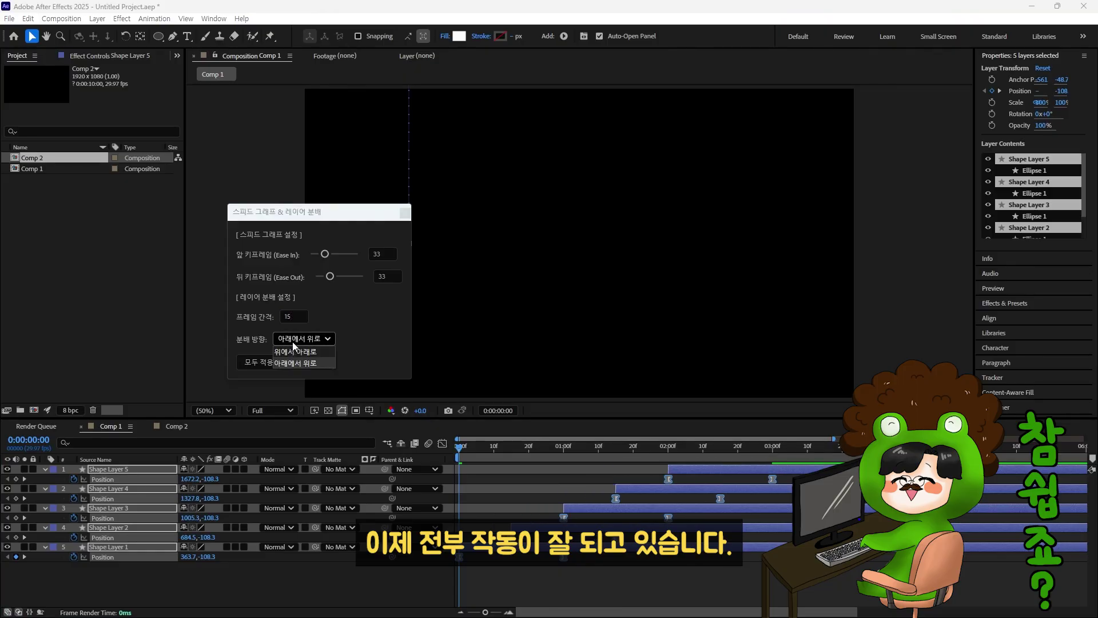
click(330, 375)
Preview the 15-frame staggered animation with the tool window moved off the composition, and scrub back to 0:00:00:24.
click(447, 452)
key(space)
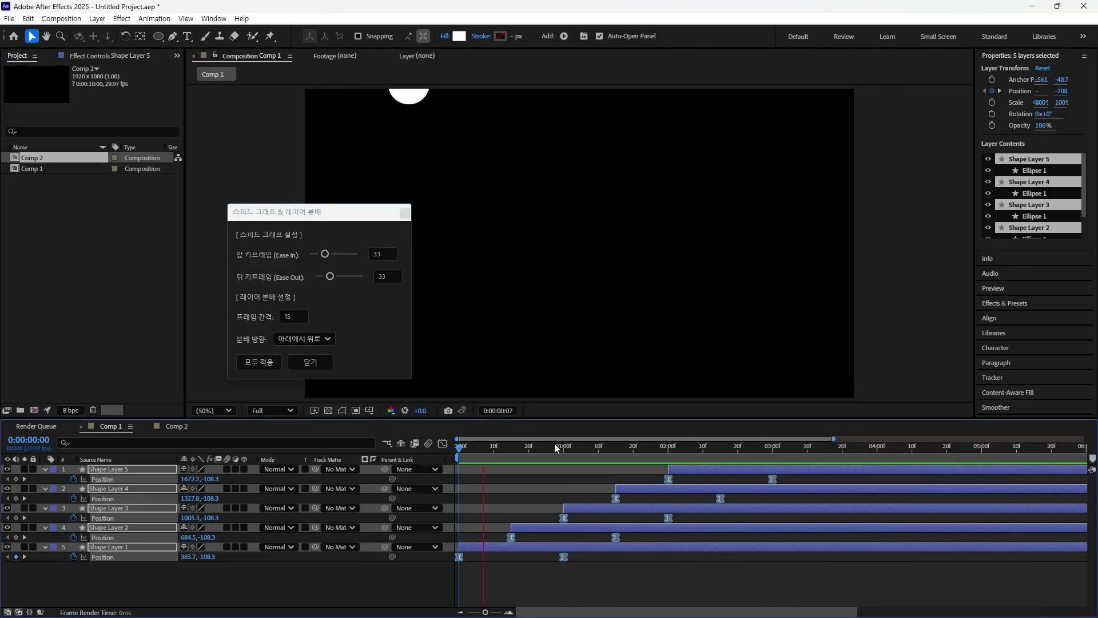
drag(315, 212, 199, 209)
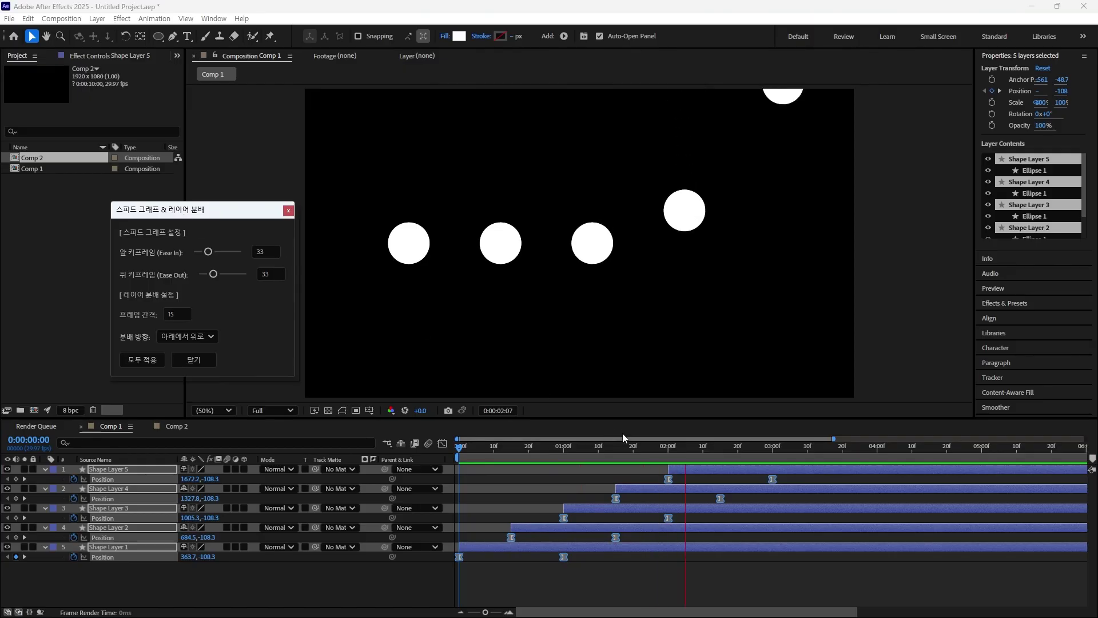
drag(767, 454, 542, 453)
Select all Position keyframes in the speed graph and apply Ease In 100, Ease Out 9.65 and a 5-frame interval with the tool.
click(442, 444)
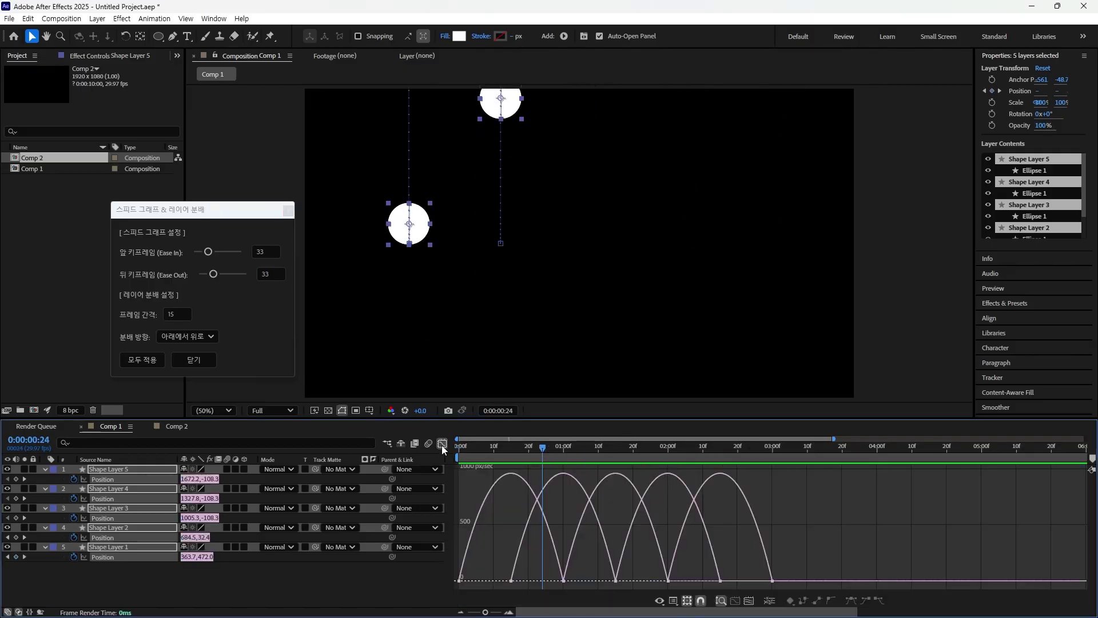
drag(798, 570, 446, 588)
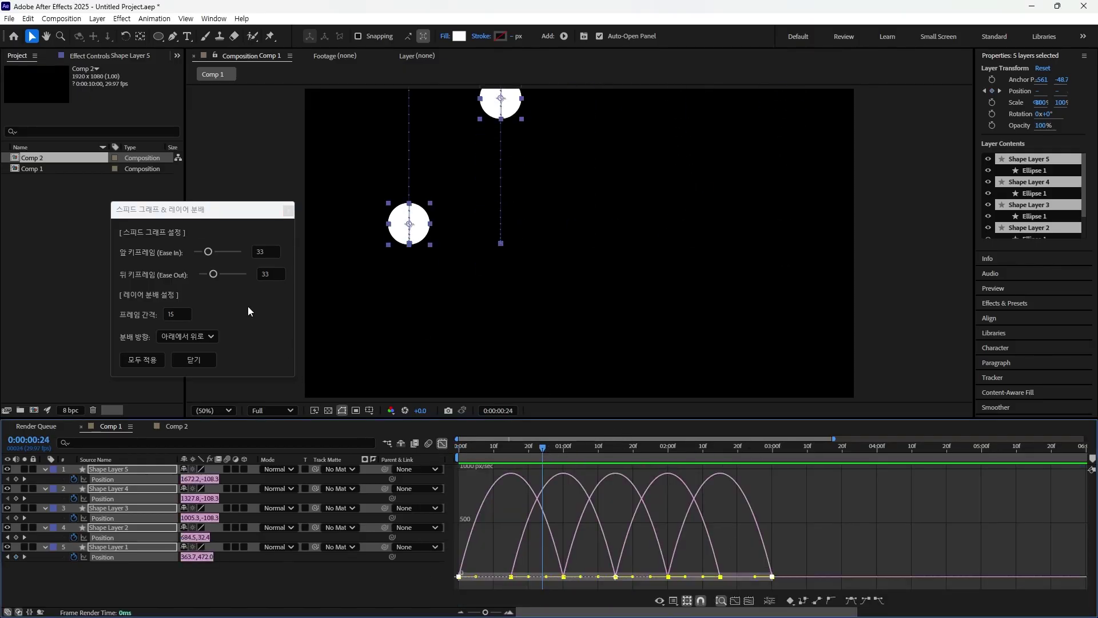
drag(218, 273, 243, 279)
click(149, 360)
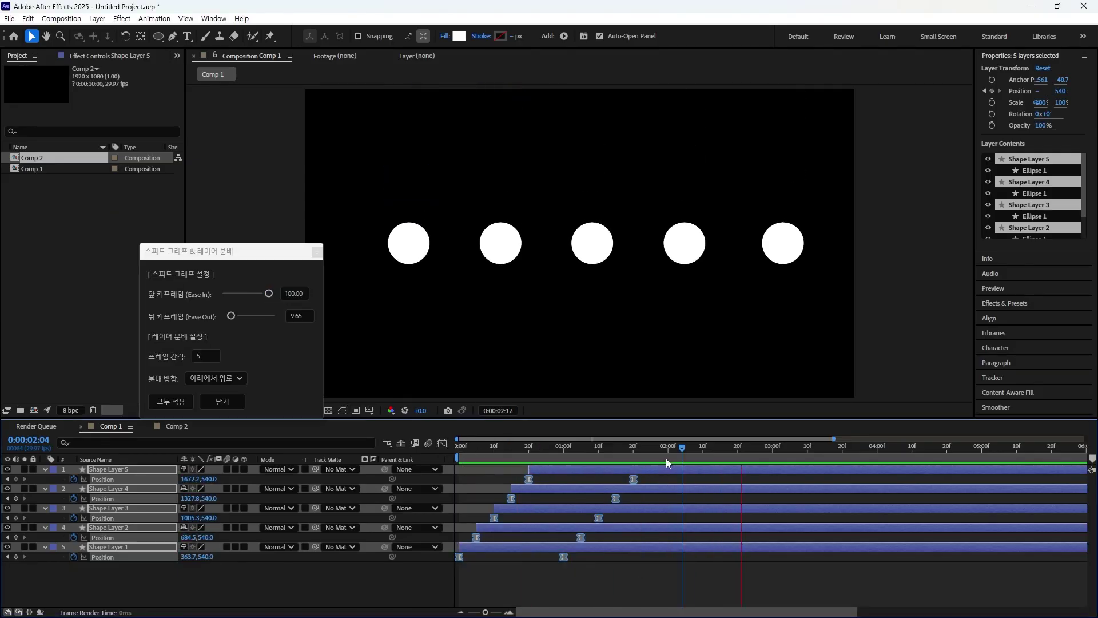
Preview the re-eased animation from the first frame and examine the speed curves of all five layers in the Graph Editor.
drag(681, 448, 420, 471)
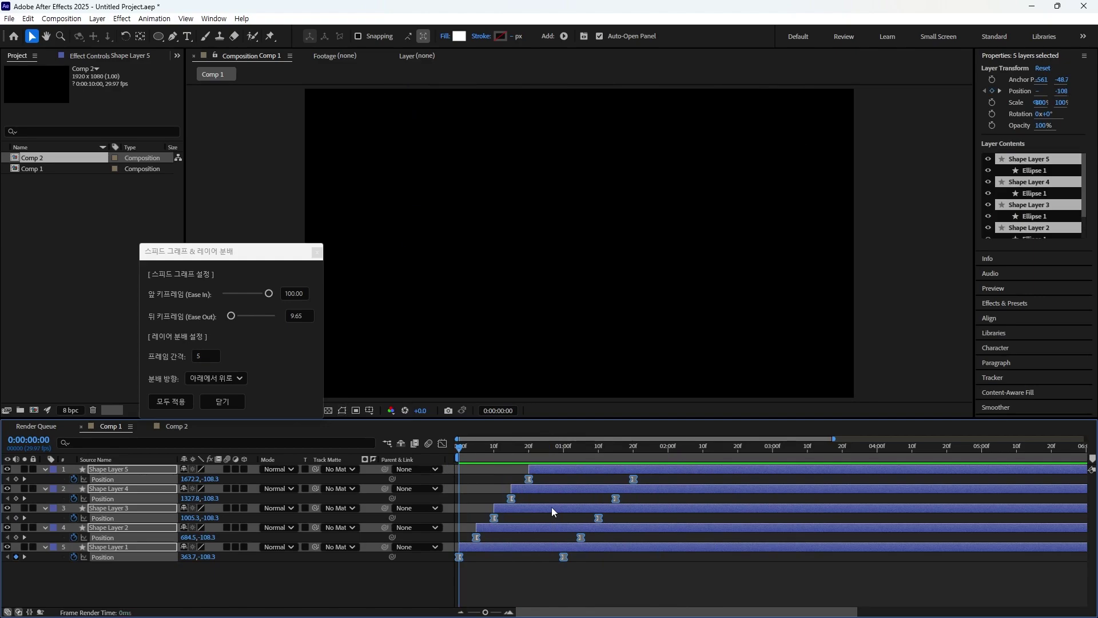
key(space)
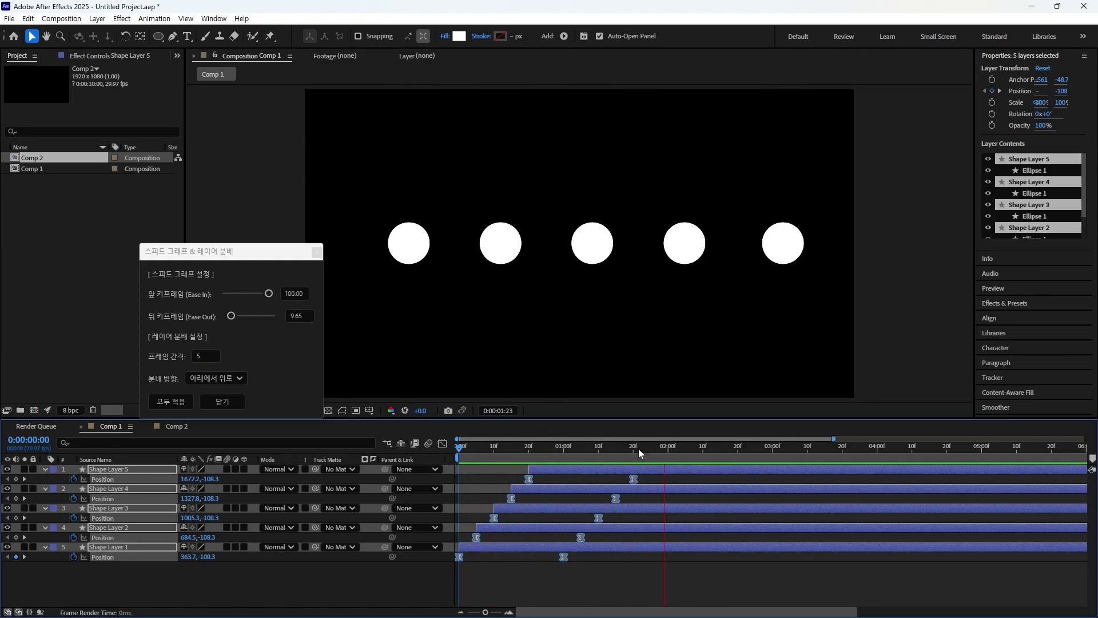
key(space)
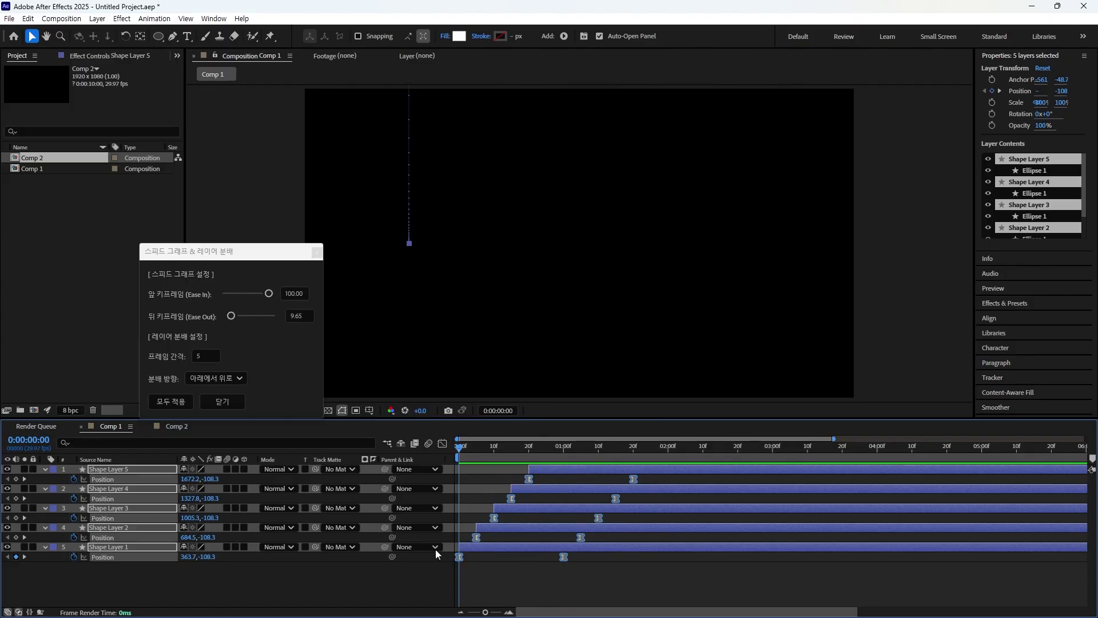
click(443, 444)
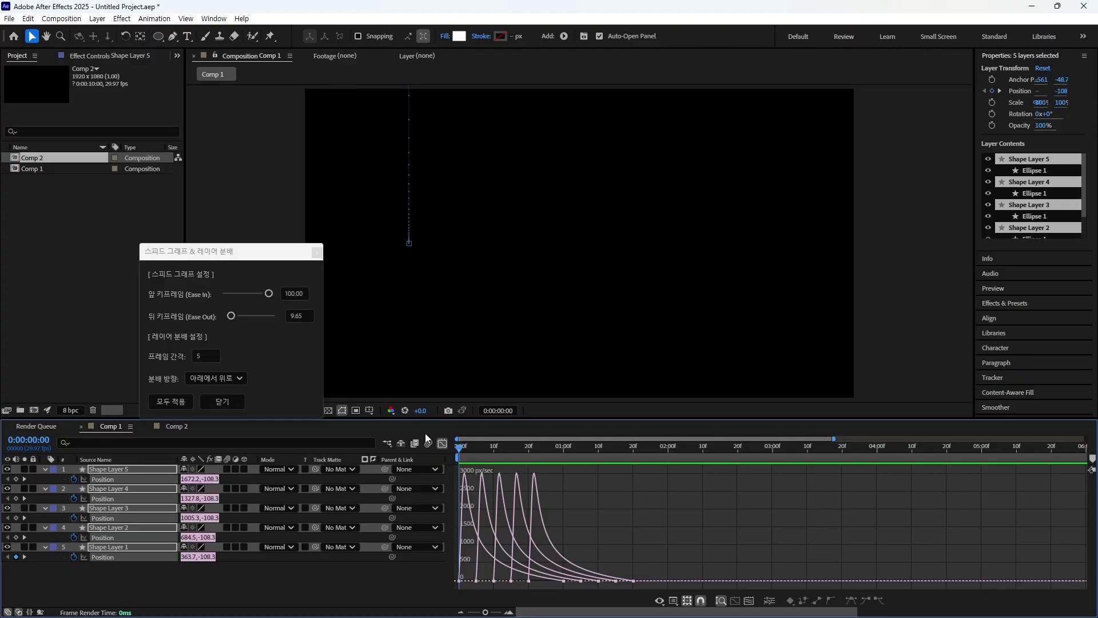
click(442, 444)
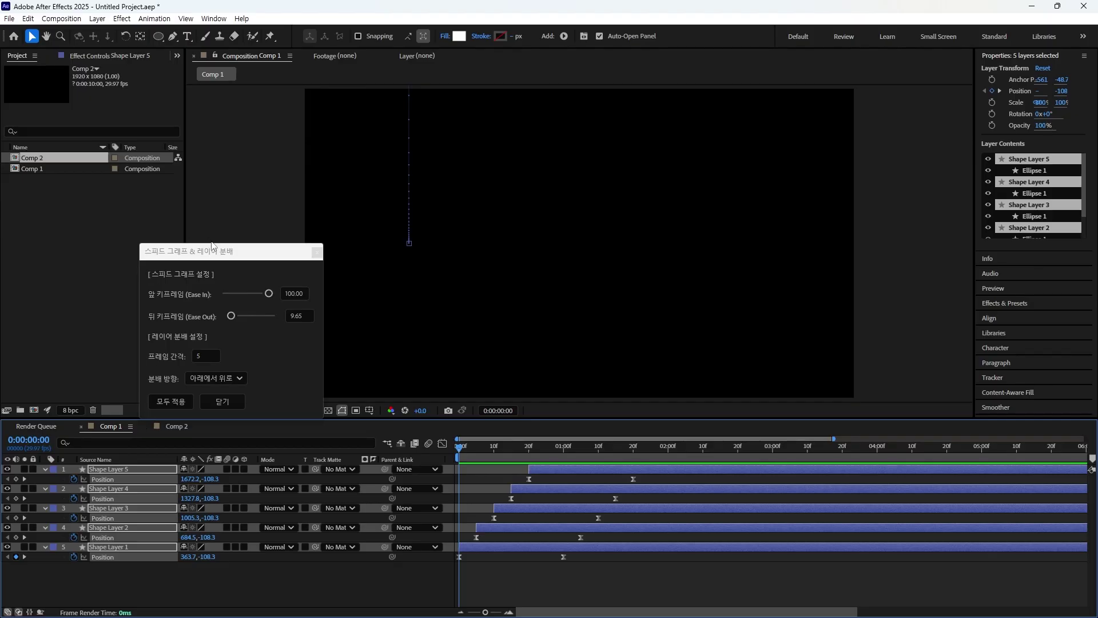
Deselect the layers, replay the animation and park the playhead at 0:00:01:26, repositioning the tool window clear of the timeline.
click(290, 334)
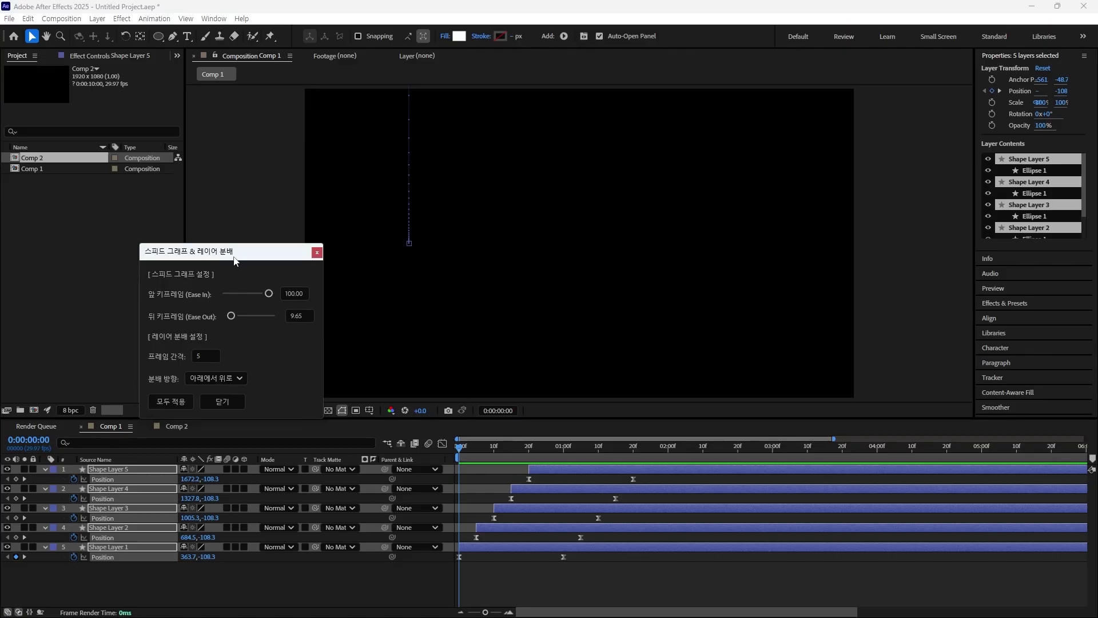
drag(235, 258, 239, 226)
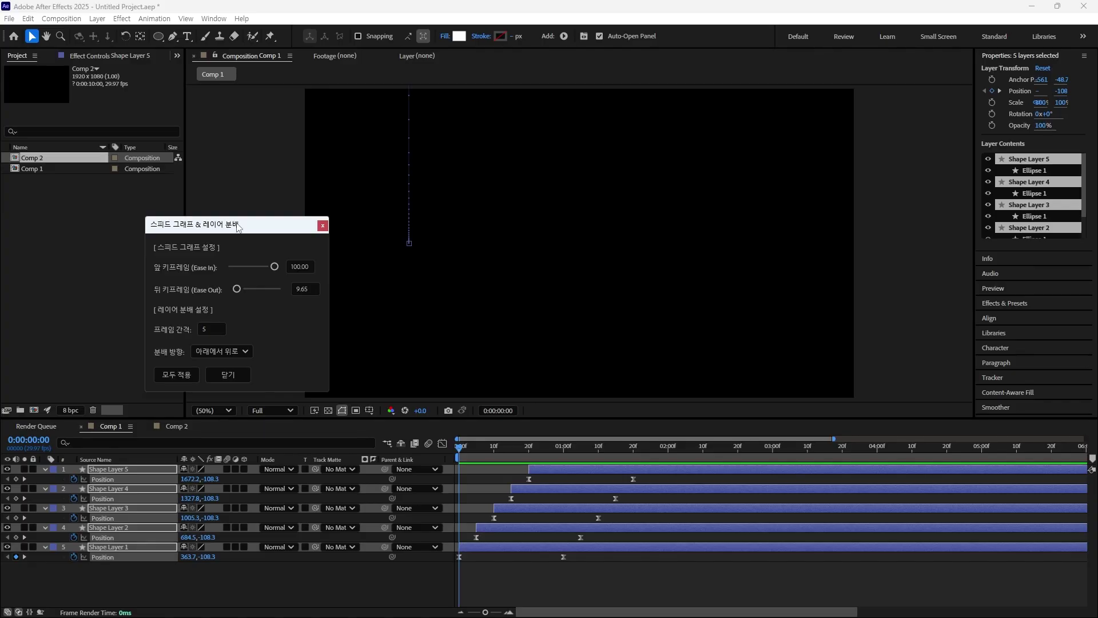
click(572, 577)
key(space)
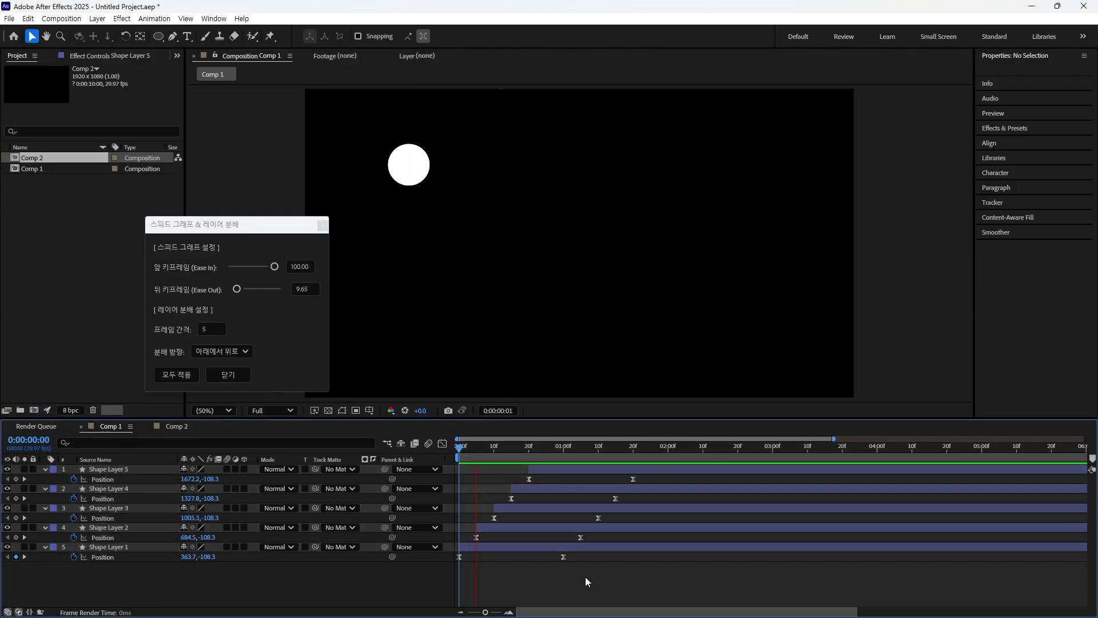
click(655, 446)
drag(226, 228, 237, 212)
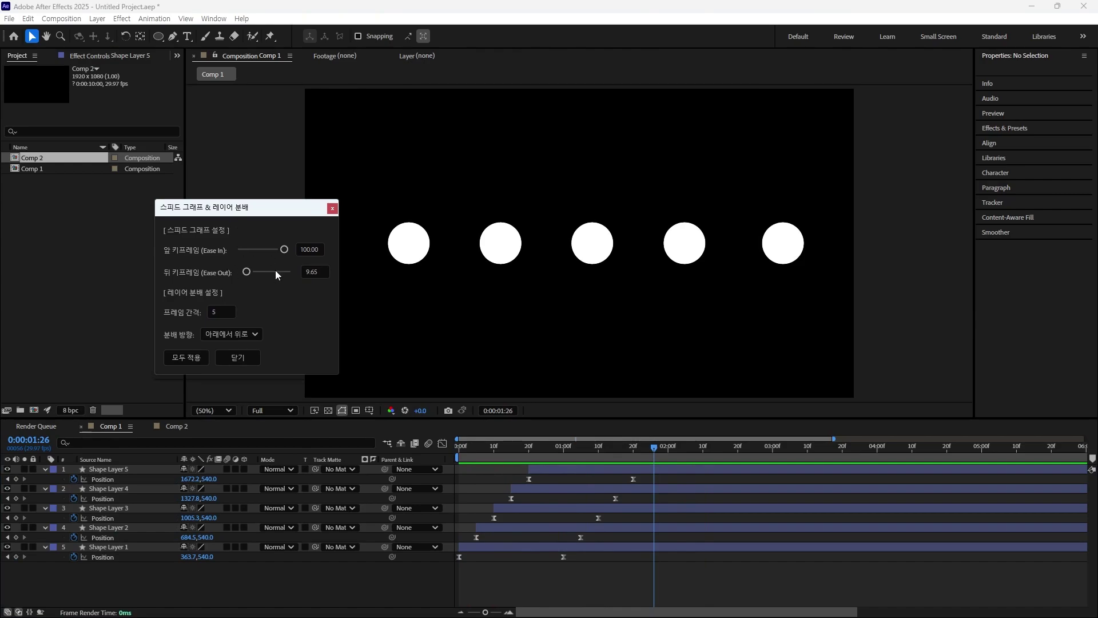